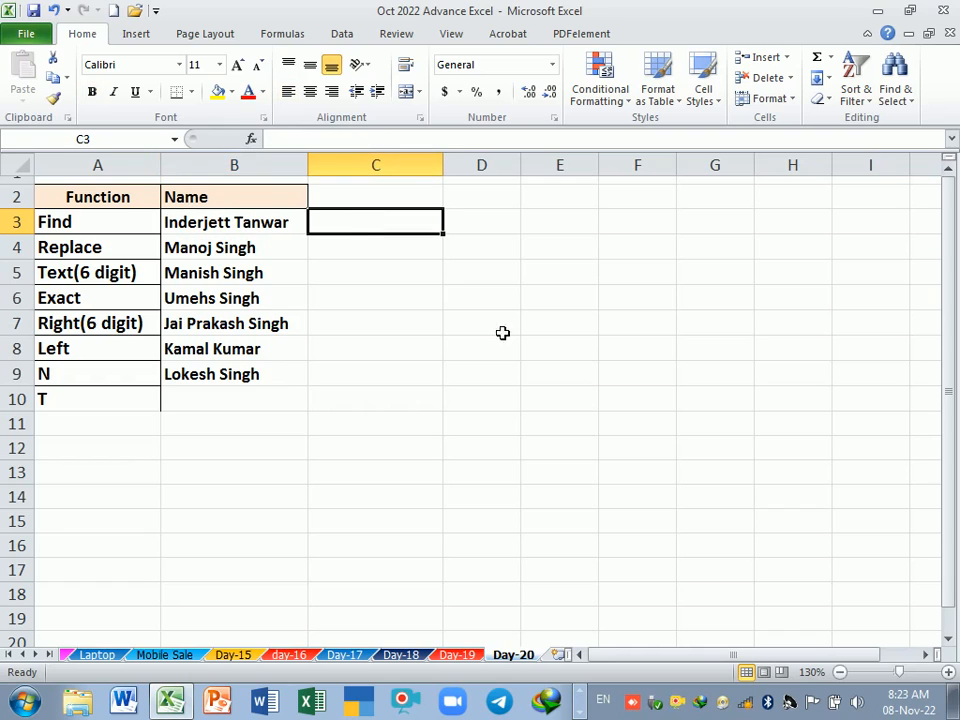
{"action": "type", "text": "="}
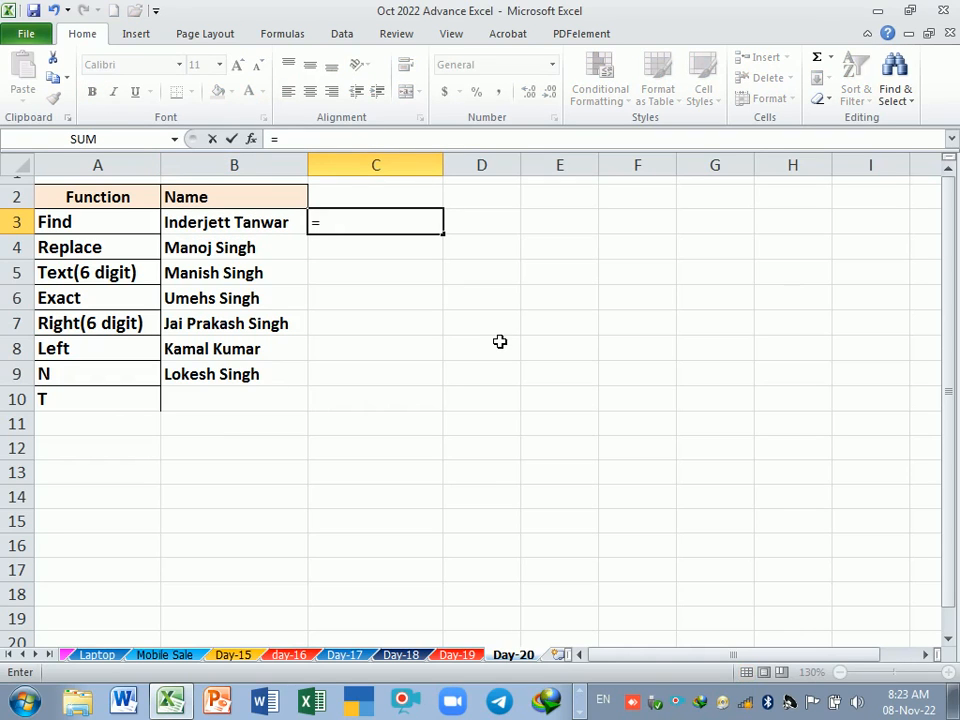
{"action": "type", "text": "find"}
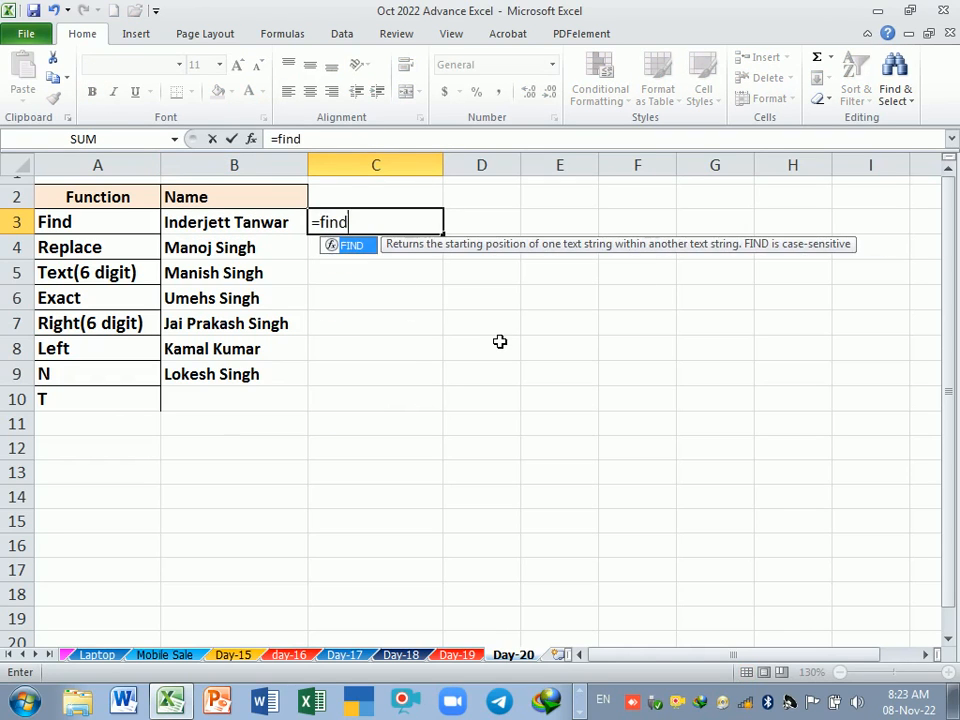
{"action": "key", "text": "Tab"}
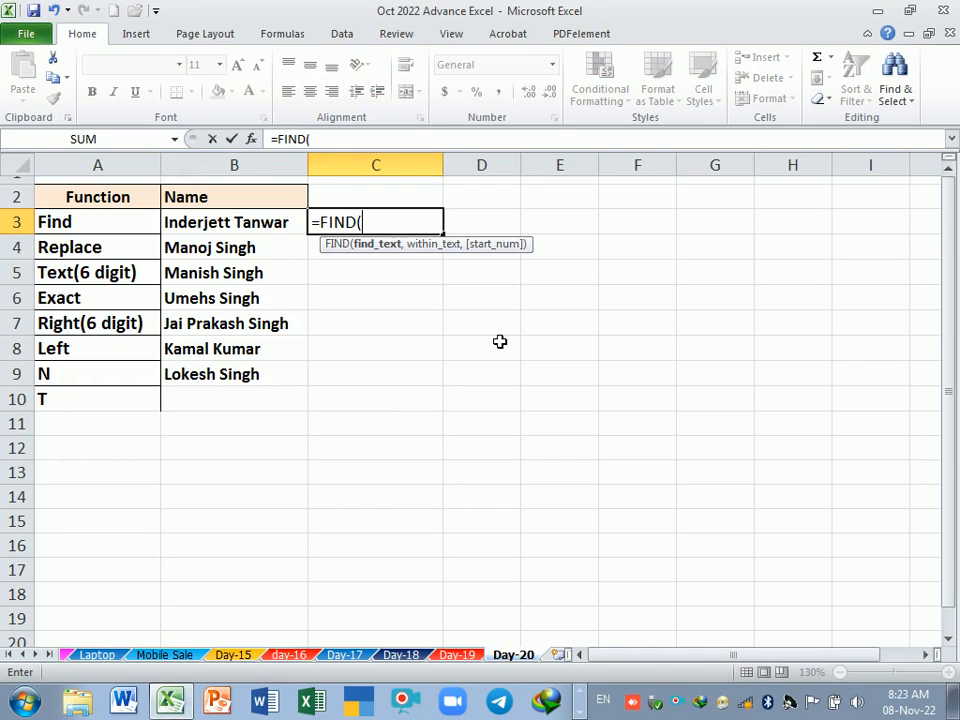
{"action": "key", "text": "BackSpace"}
{"action": "key", "text": "BackSpace"}
{"action": "key", "text": "BackSpace"}
{"action": "key", "text": "BackSpace"}
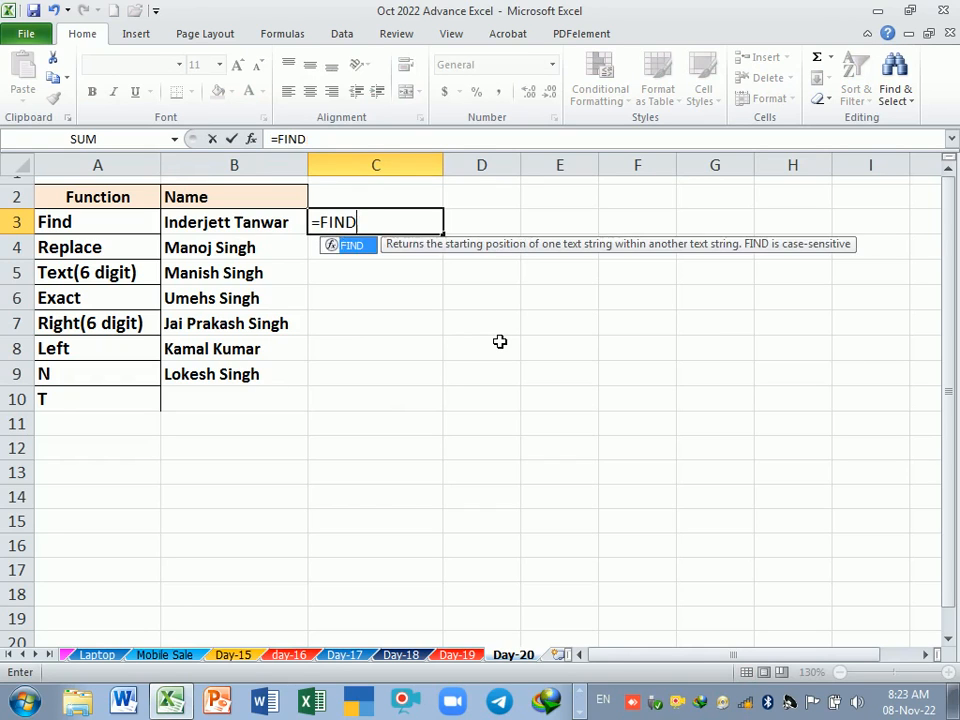
{"action": "key", "text": "Escape"}
{"action": "key", "text": "Return"}
Step: Enter the column heading Find in cell C2
{"action": "key", "text": "Up"}
{"action": "key", "text": "Up"}
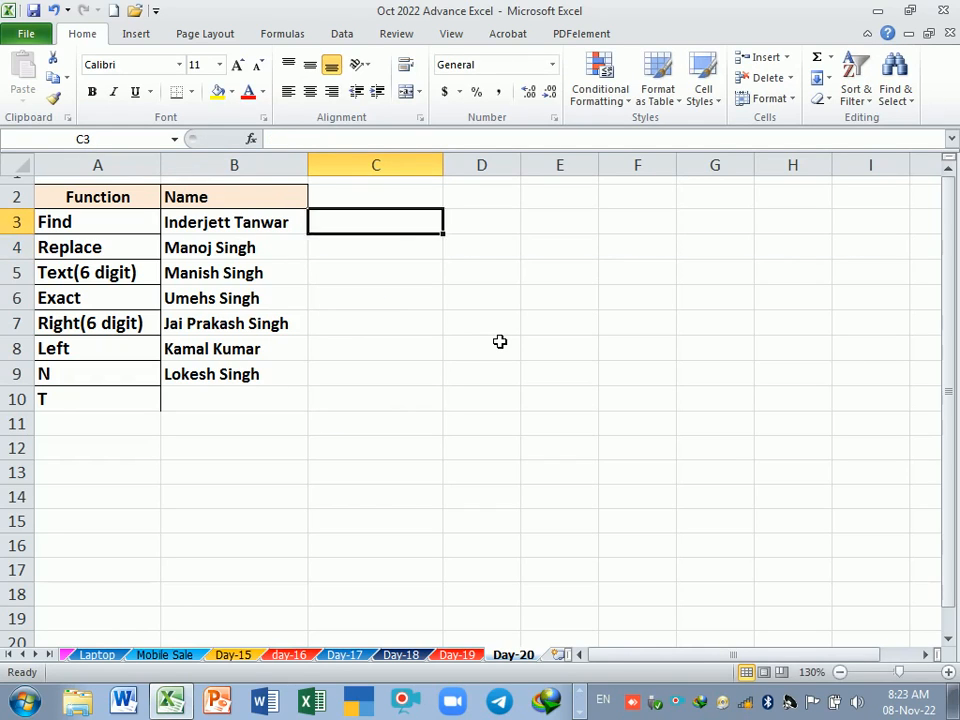
{"action": "type", "text": "Find"}
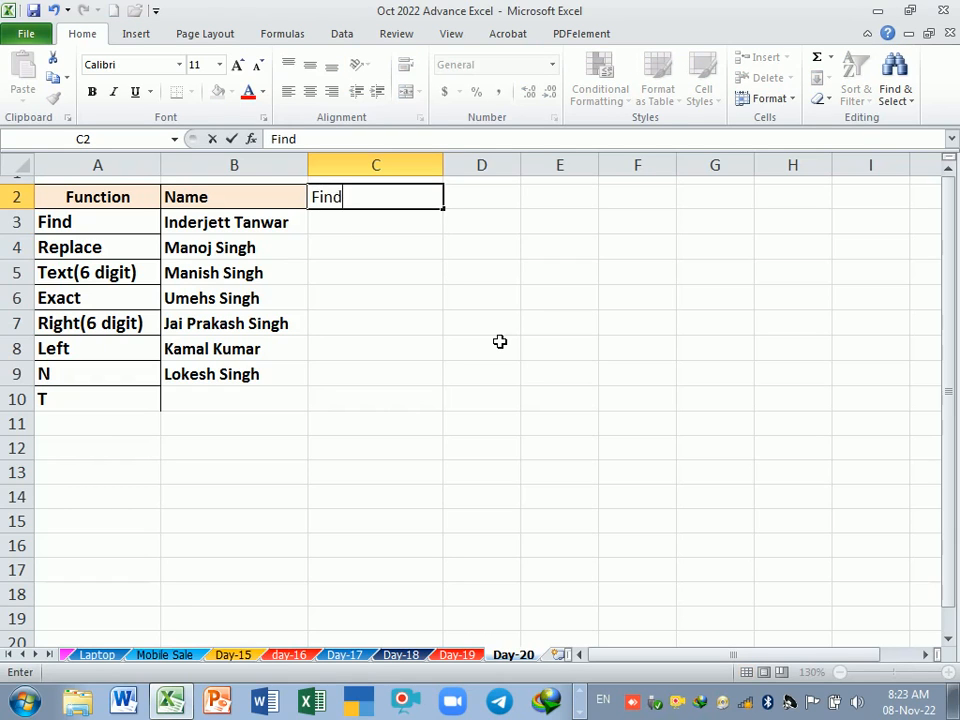
{"action": "key", "text": "Return"}
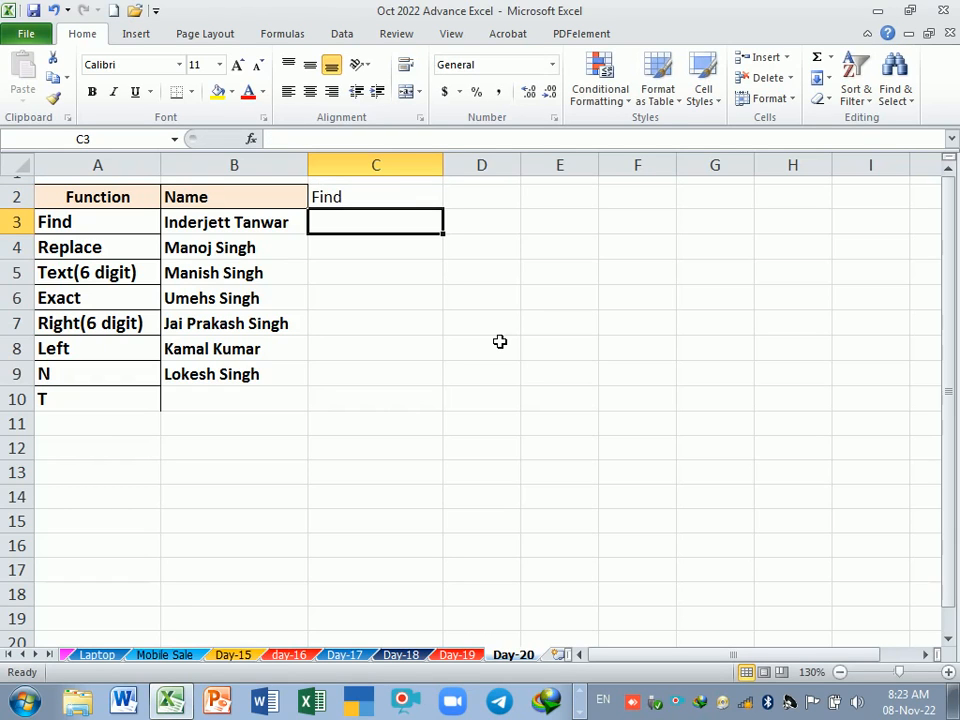
Step: Enter the surname from the full name in B3 as the search text in cell C3
{"action": "type", "text": "I"}
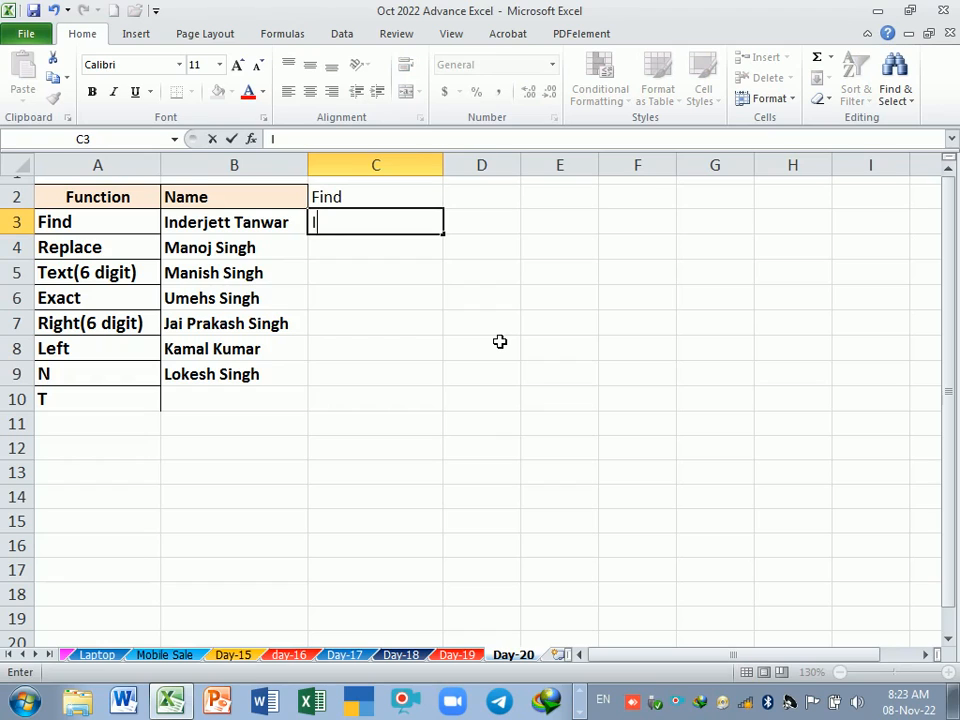
{"action": "key", "text": "BackSpace"}
{"action": "type", "text": "Tanwar"}
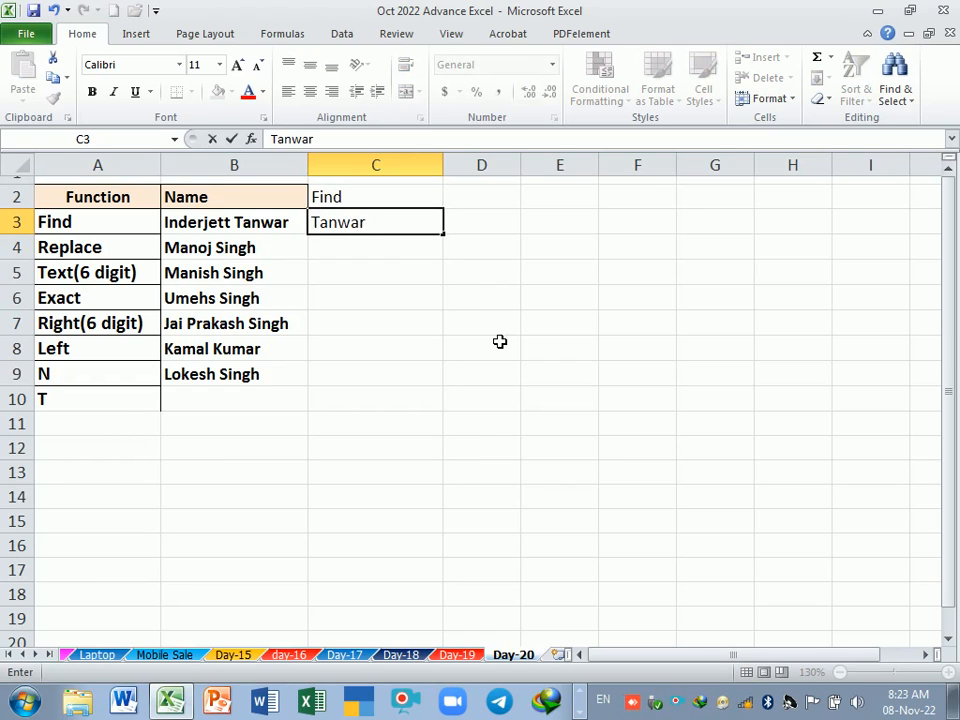
{"action": "key", "text": "Return"}
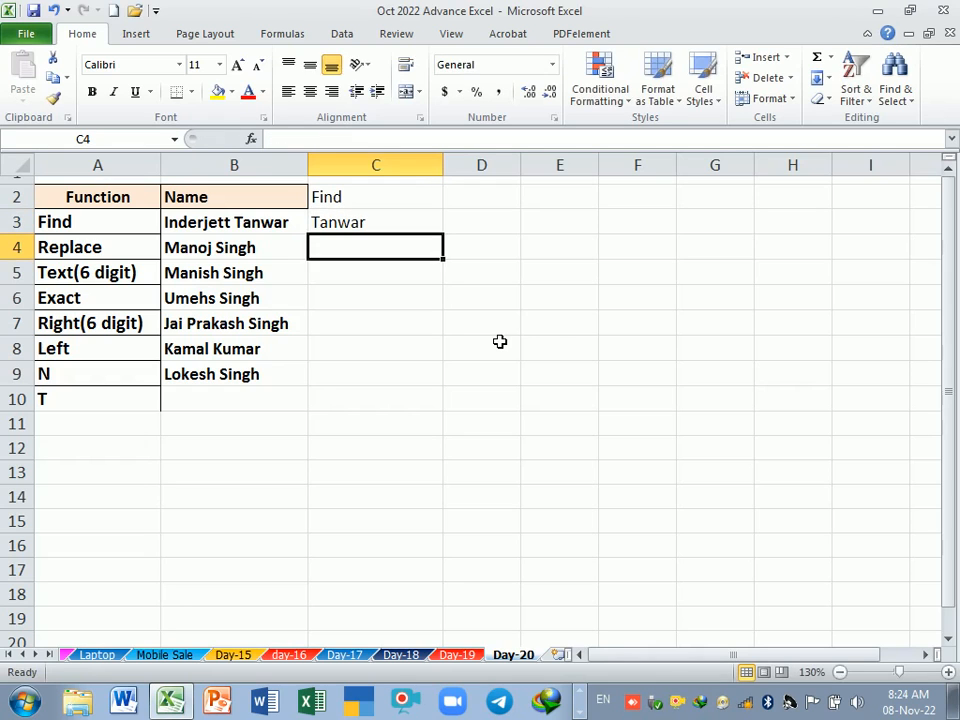
Step: Enter the search letters M, M and U in cells C4 to C6
{"action": "type", "text": "M"}
{"action": "key", "text": "Return"}
{"action": "type", "text": "M"}
{"action": "key", "text": "Return"}
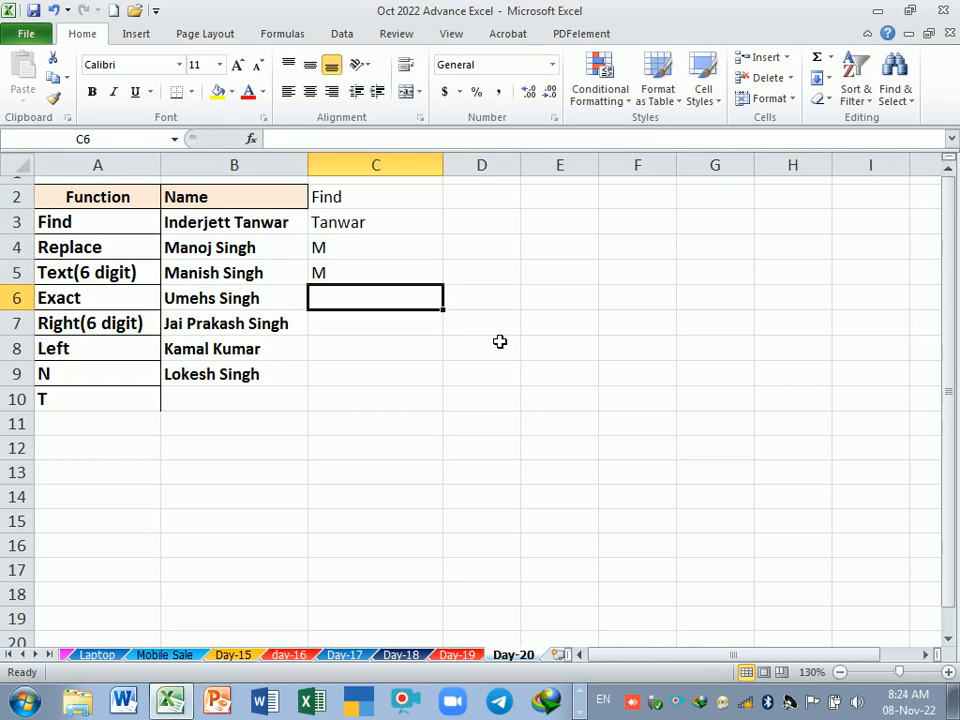
{"action": "type", "text": "U"}
{"action": "key", "text": "Return"}
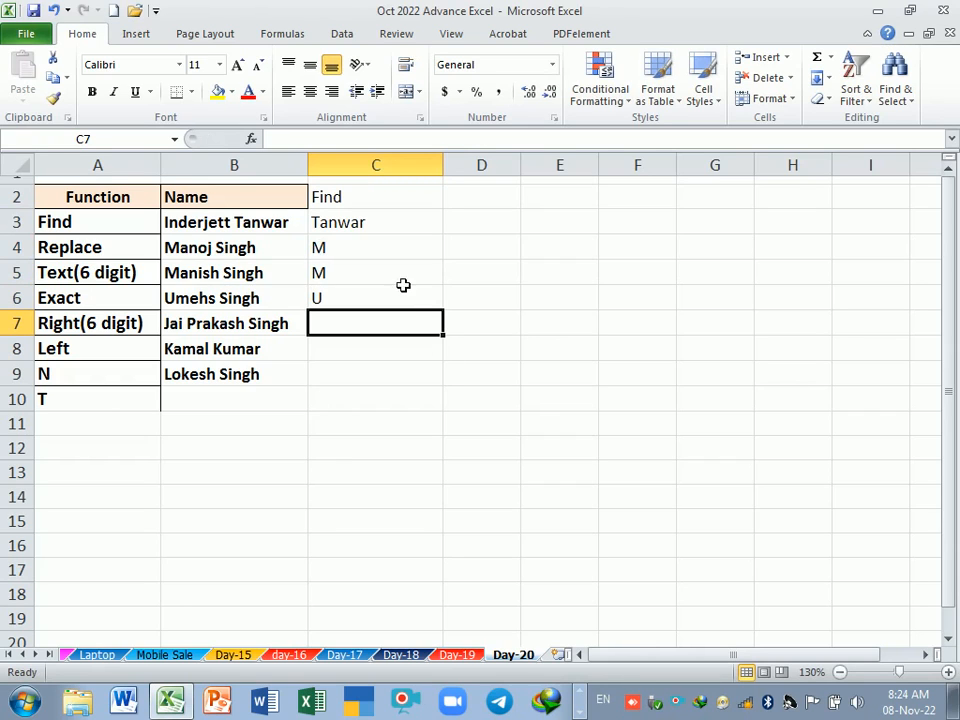
Step: Enter the search letters S, K and L in cells C7 to C9
{"action": "left_click_drag", "start_coordinate": [347, 224], "coordinate": [347, 309]}
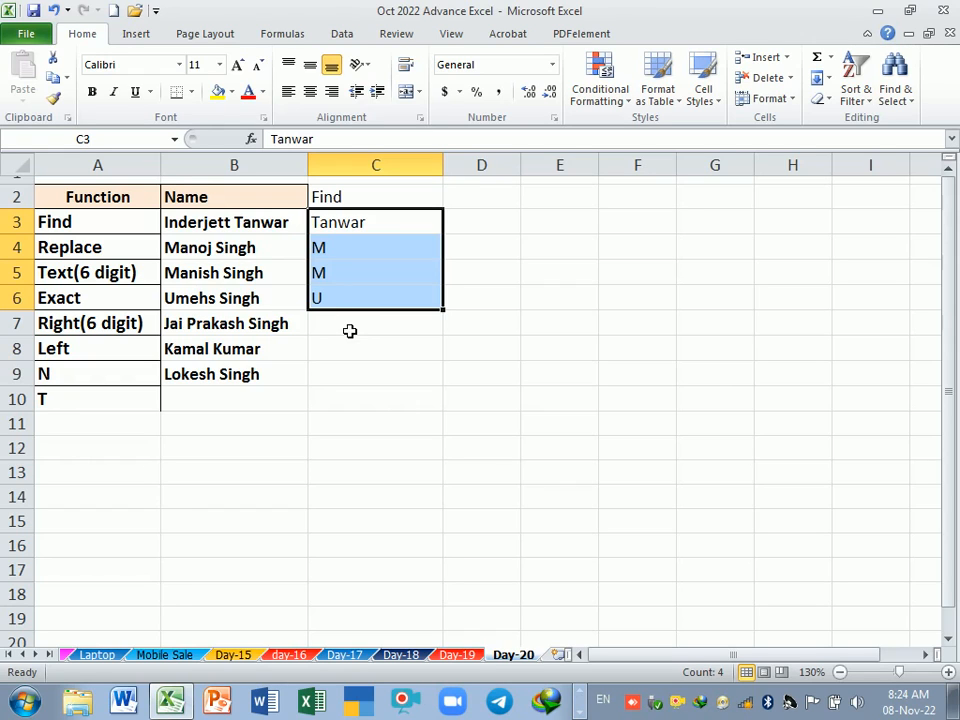
{"action": "left_click", "coordinate": [349, 331]}
{"action": "type", "text": "S"}
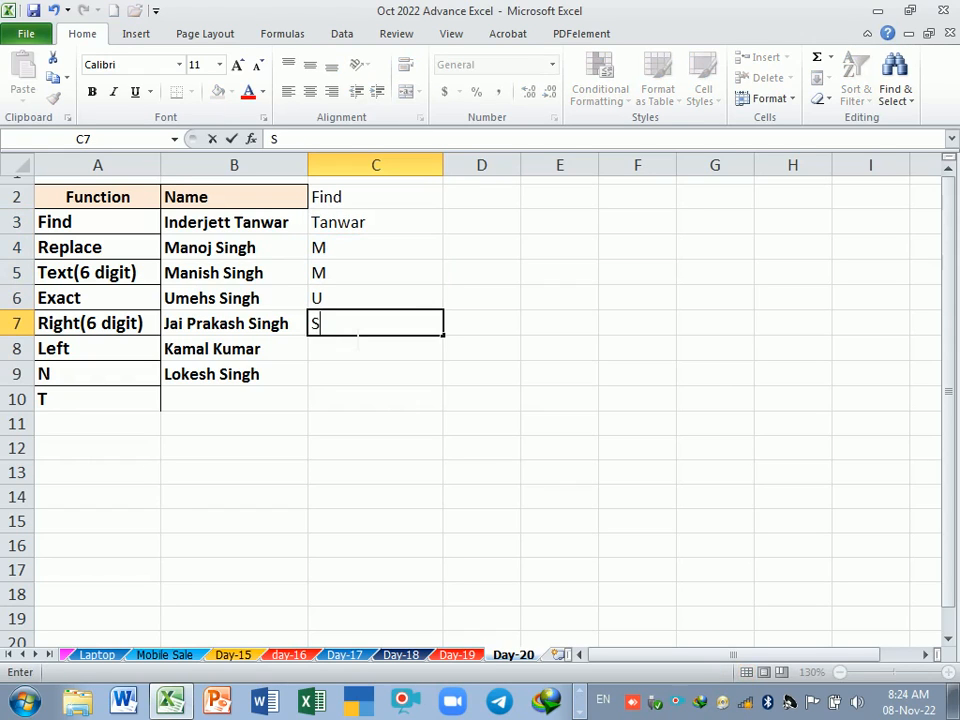
{"action": "key", "text": "Return"}
{"action": "type", "text": "K"}
{"action": "key", "text": "Return"}
{"action": "type", "text": "L"}
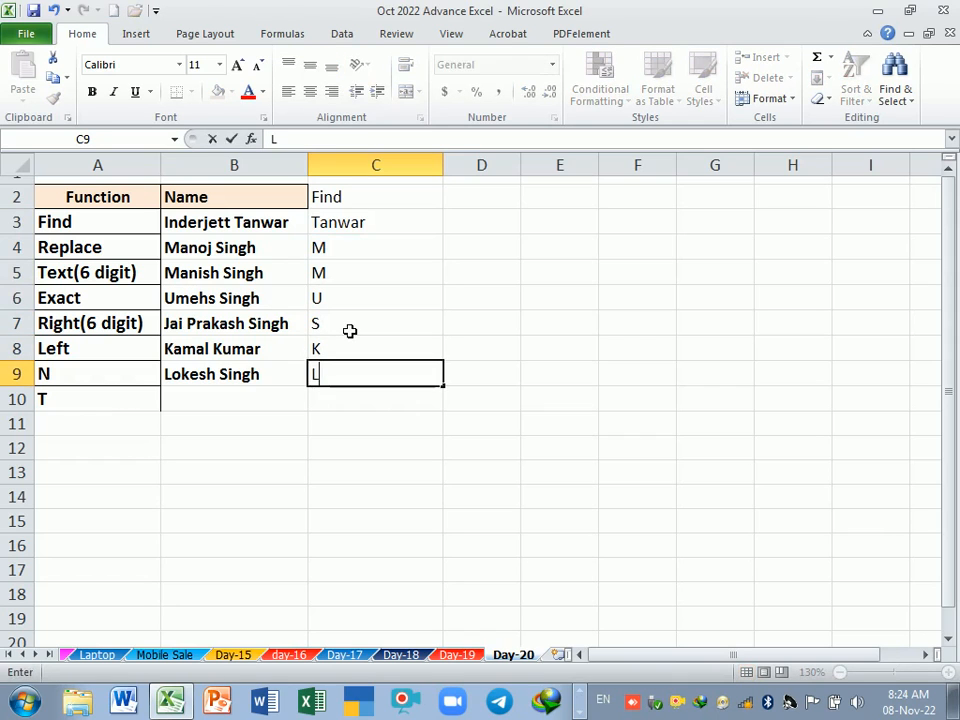
{"action": "key", "text": "Return"}
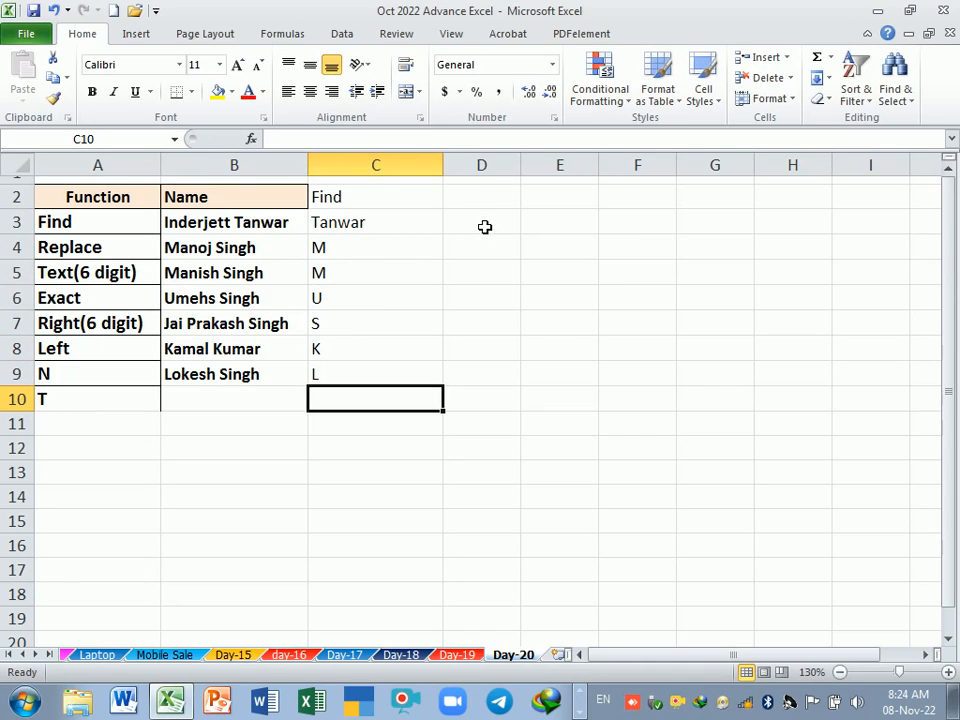
Step: Narrow column C and enter the heading Find in cell D2
{"action": "left_click_drag", "start_coordinate": [444, 168], "coordinate": [389, 193]}
{"action": "left_click", "coordinate": [420, 229]}
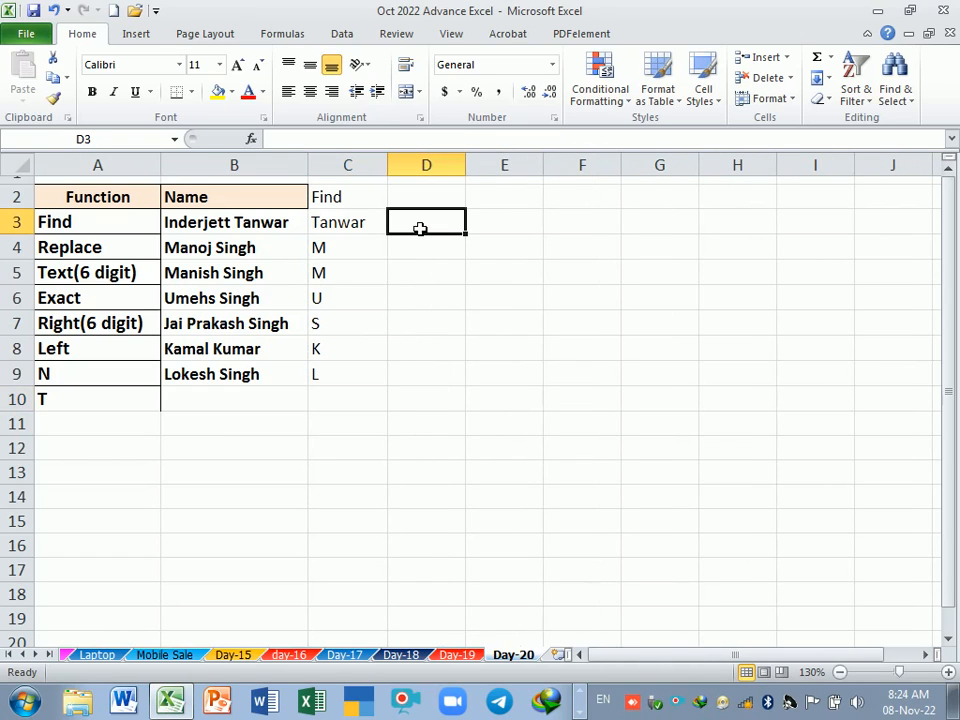
{"action": "key", "text": "Up"}
{"action": "type", "text": "Find"}
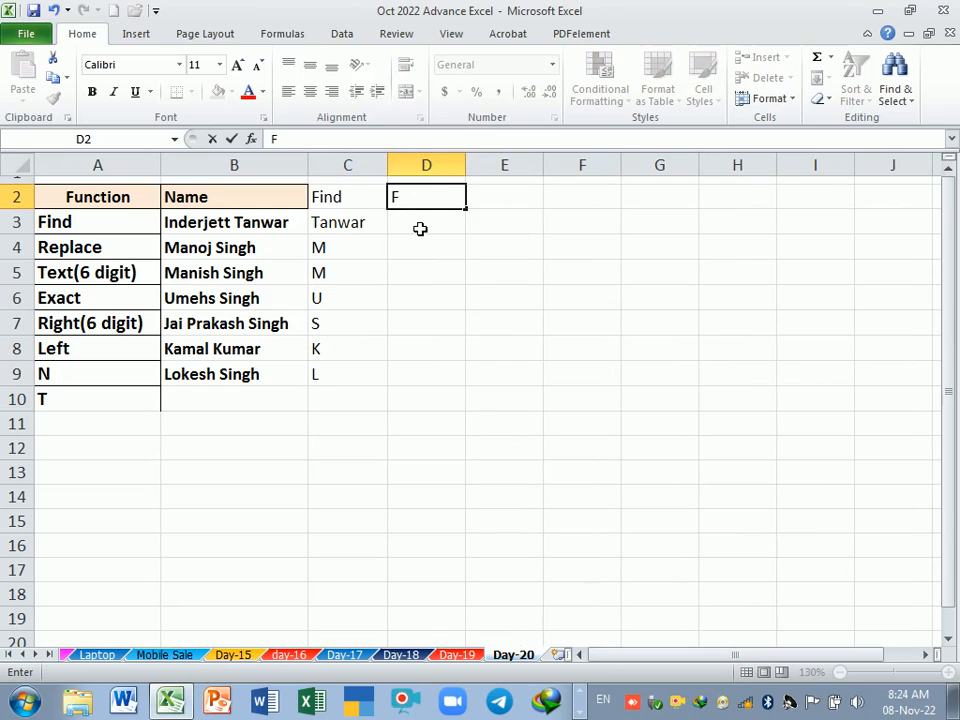
{"action": "key", "text": "Return"}
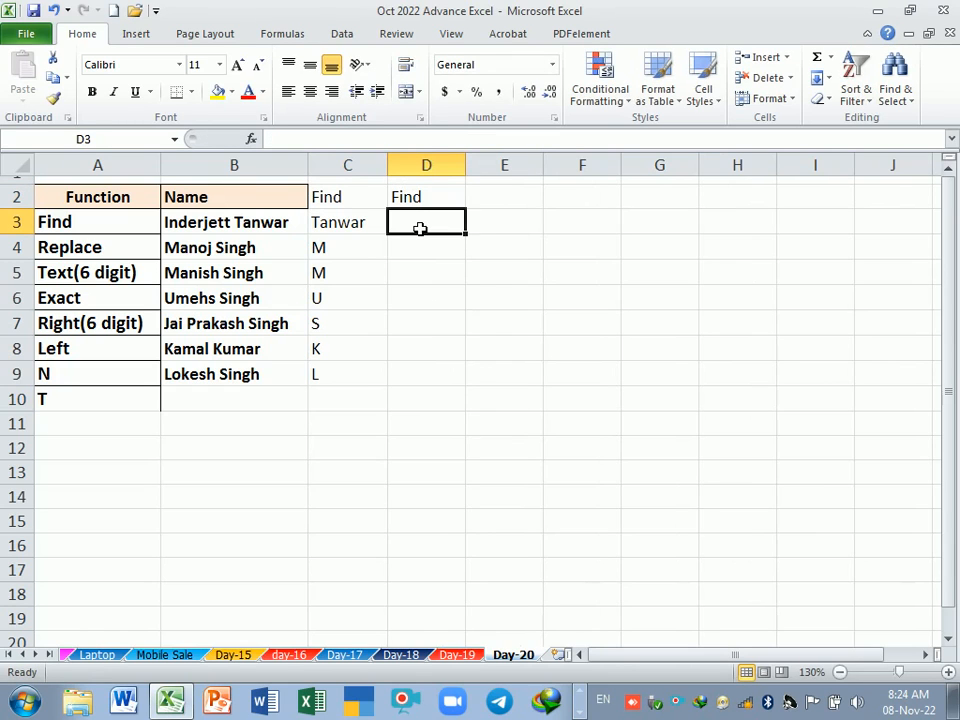
Step: Enter the formula =FIND(C3,B3) in cell D3 to locate the search text within the name
{"action": "type", "text": "=fn"}
{"action": "key", "text": "BackSpace"}
{"action": "type", "text": "i"}
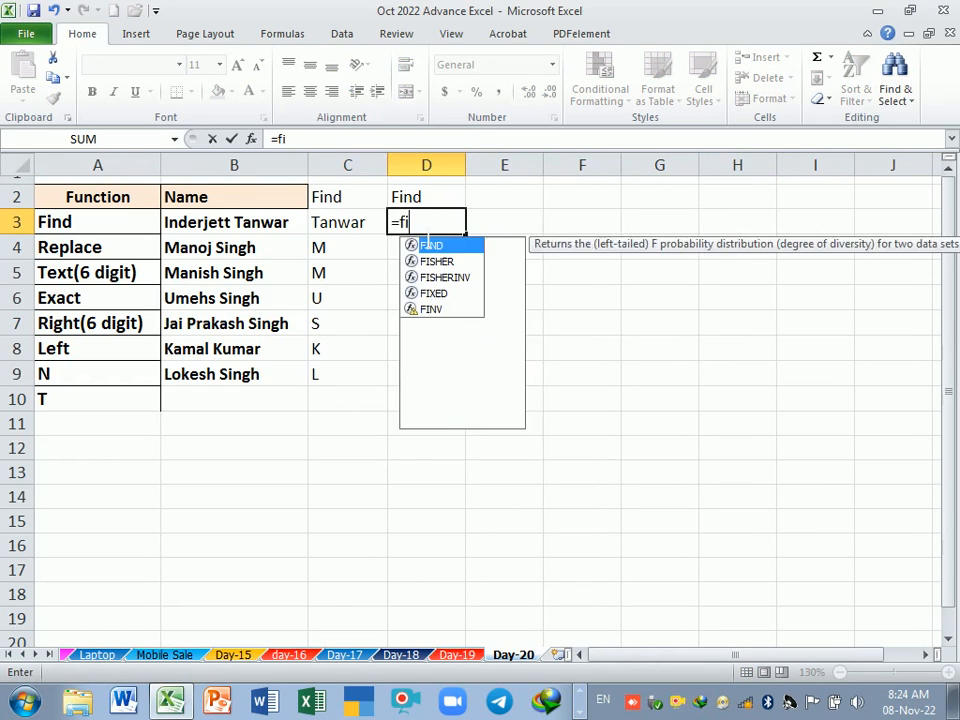
{"action": "type", "text": "nd"}
{"action": "key", "text": "Tab"}
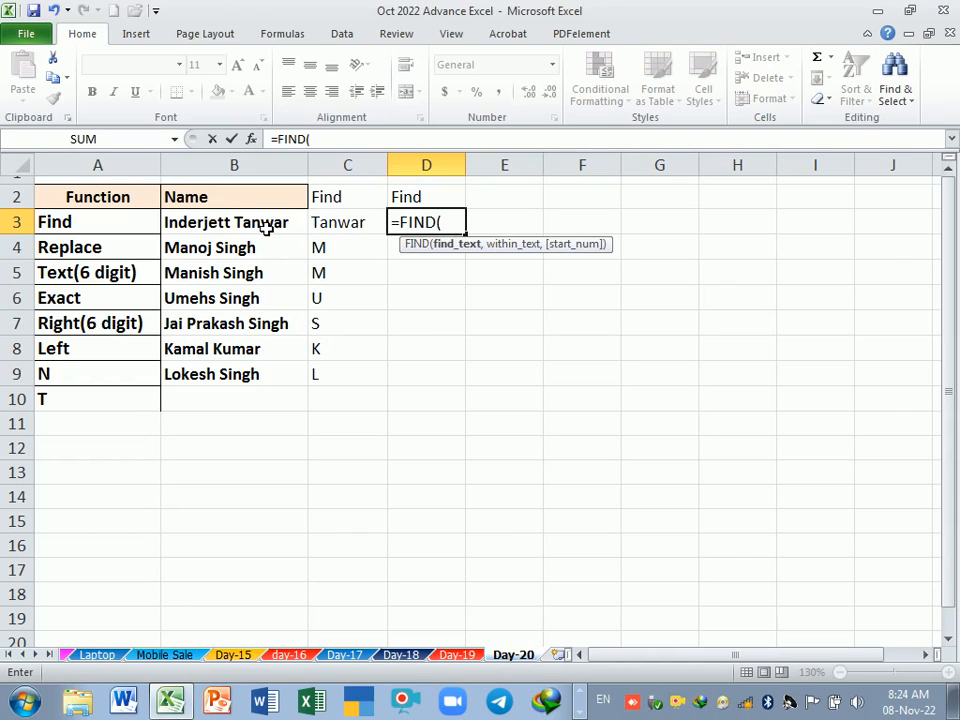
{"action": "left_click", "coordinate": [349, 222]}
{"action": "type", "text": ","}
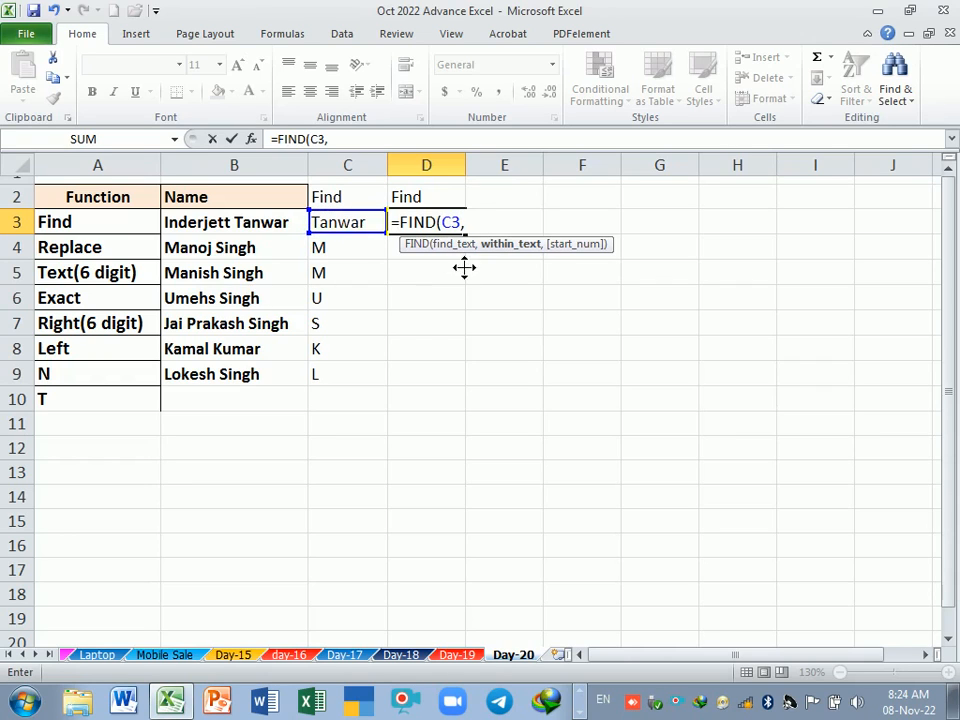
{"action": "left_click", "coordinate": [259, 223]}
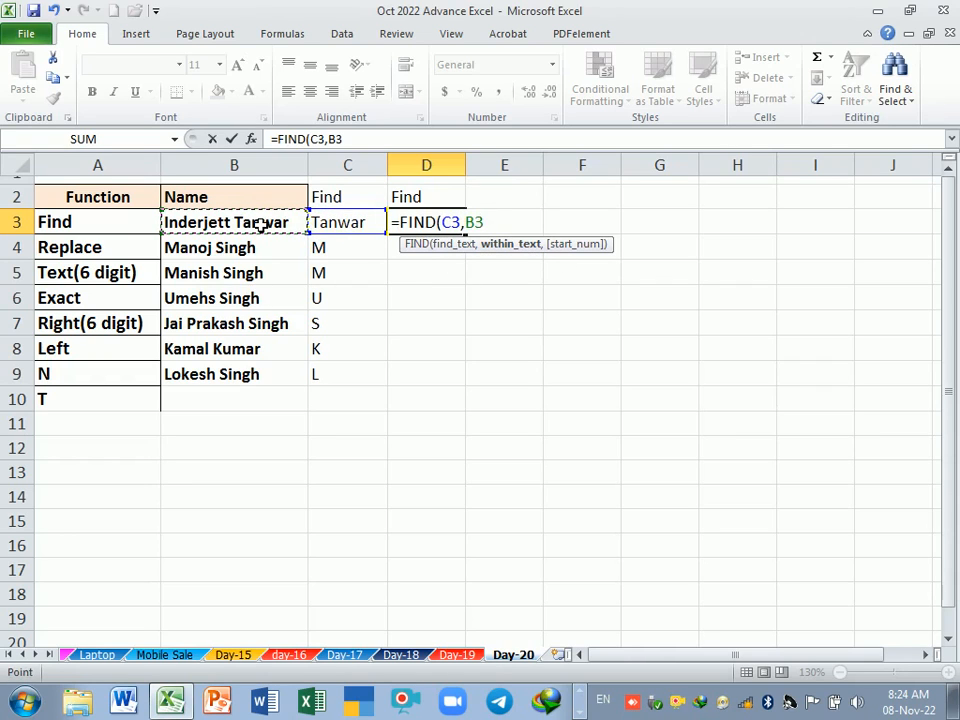
{"action": "key", "text": "Return"}
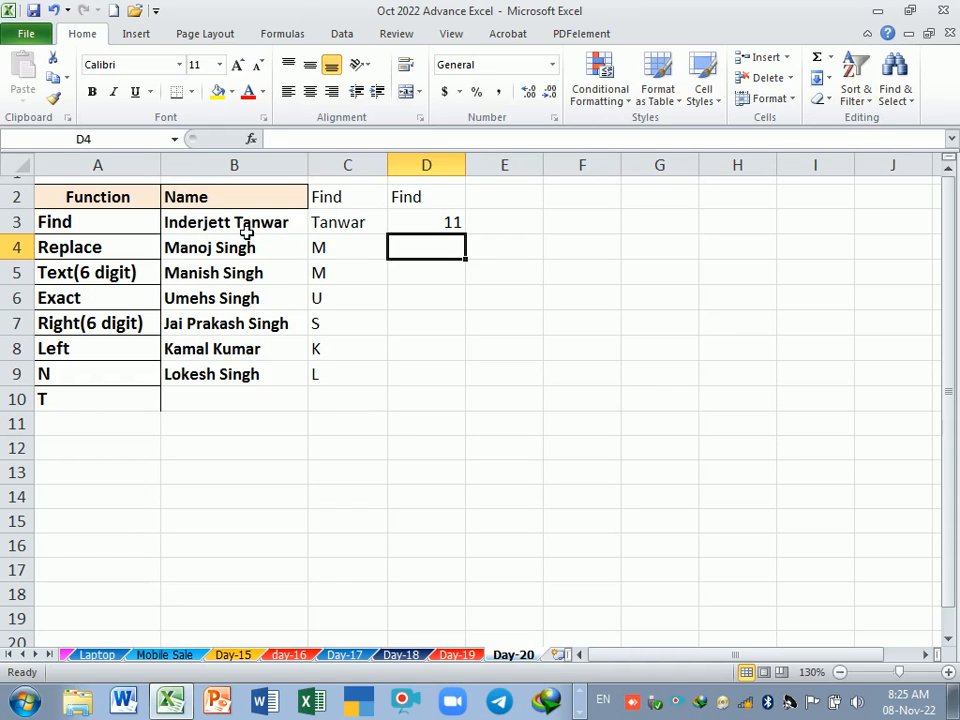
Step: Change the surname's first letter in C3 to lowercase to test the FIND formula's case sensitivity
{"action": "left_click", "coordinate": [246, 230]}
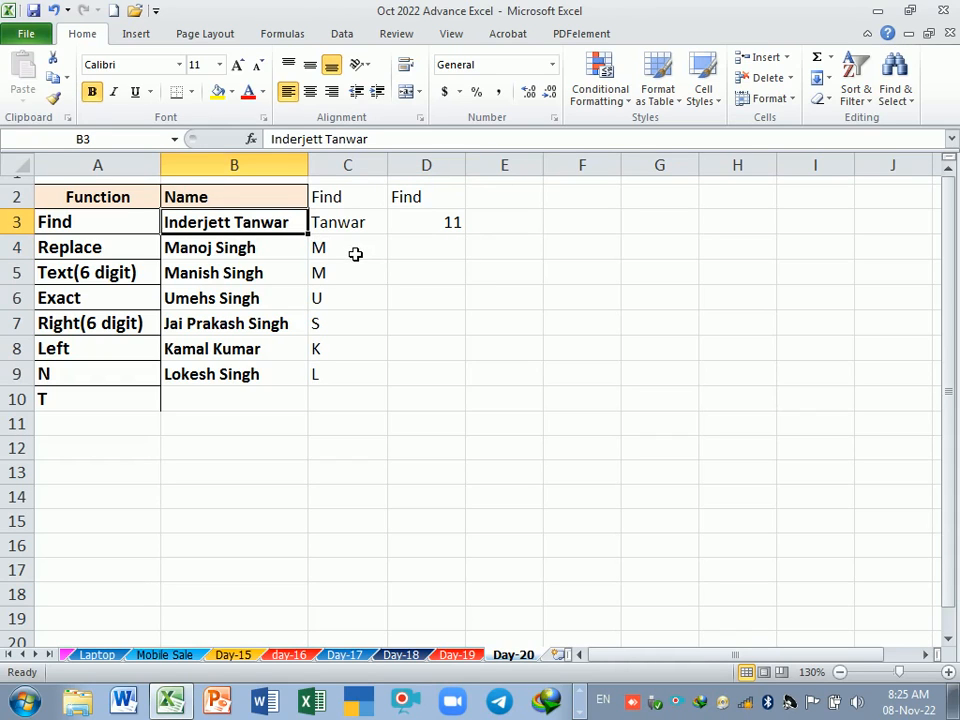
{"action": "left_click", "coordinate": [355, 254]}
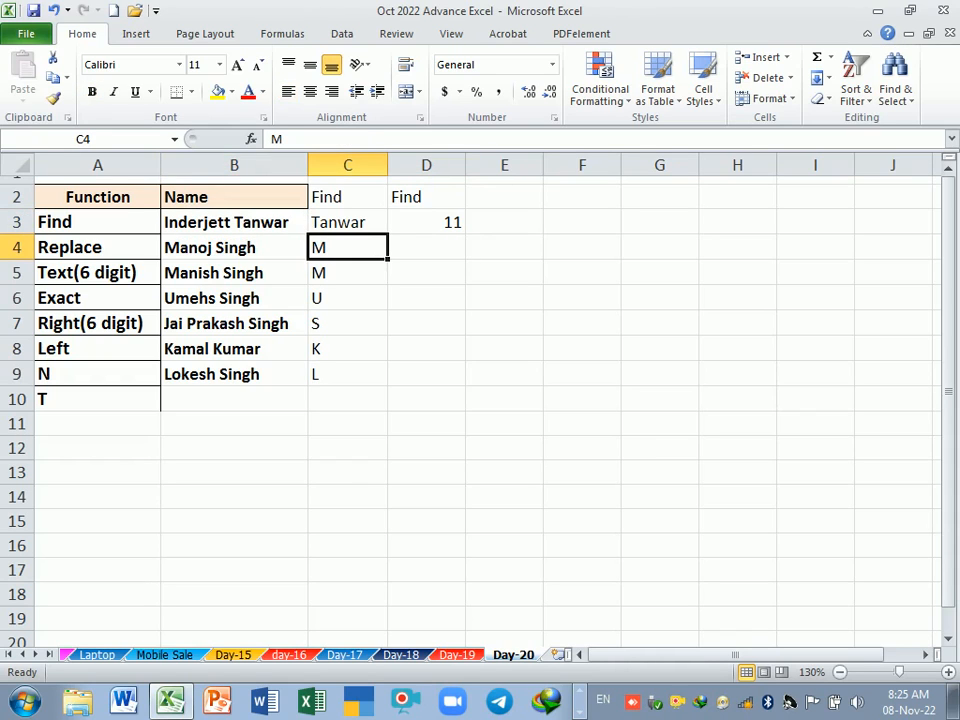
{"action": "double_click", "coordinate": [313, 222]}
{"action": "key", "text": "BackSpace"}
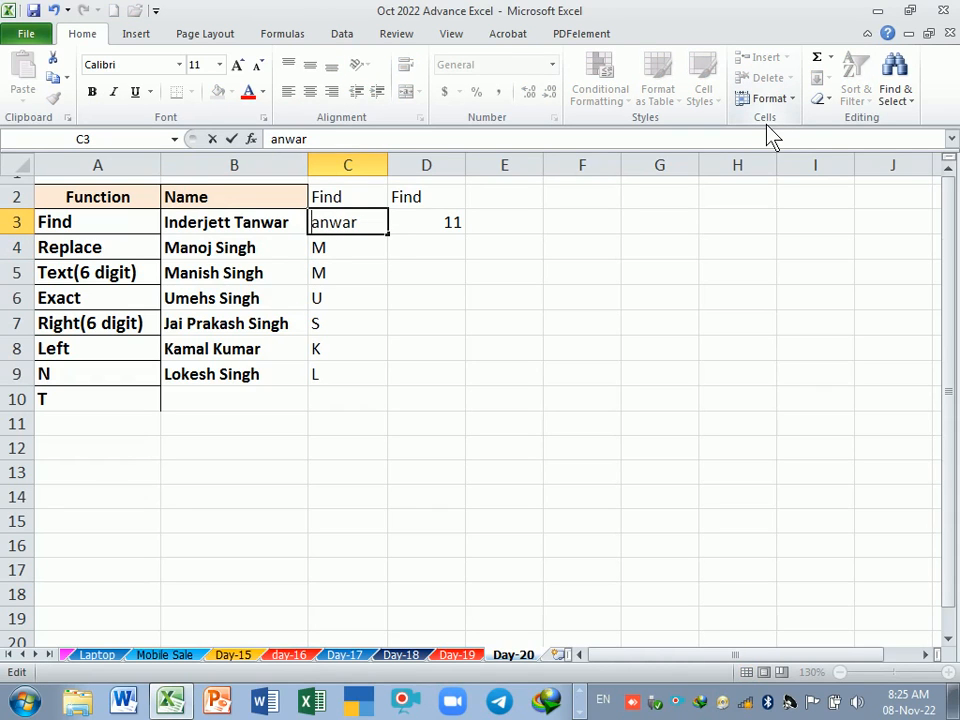
{"action": "type", "text": "t"}
{"action": "key", "text": "Return"}
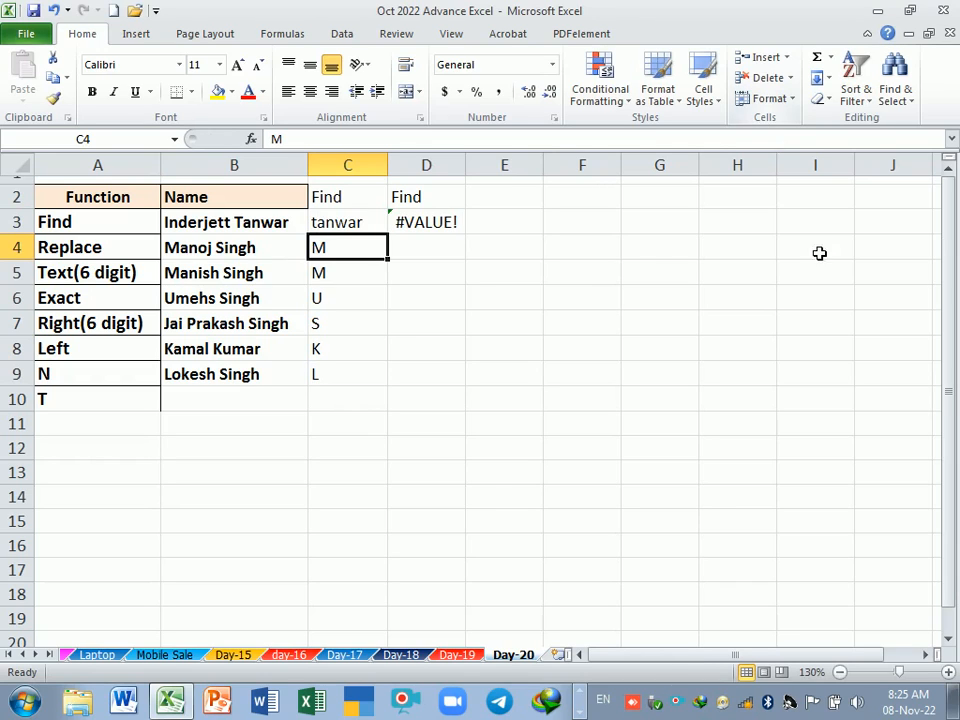
Step: Restore the capital first letter of the surname in cell C3
{"action": "left_click", "coordinate": [282, 227]}
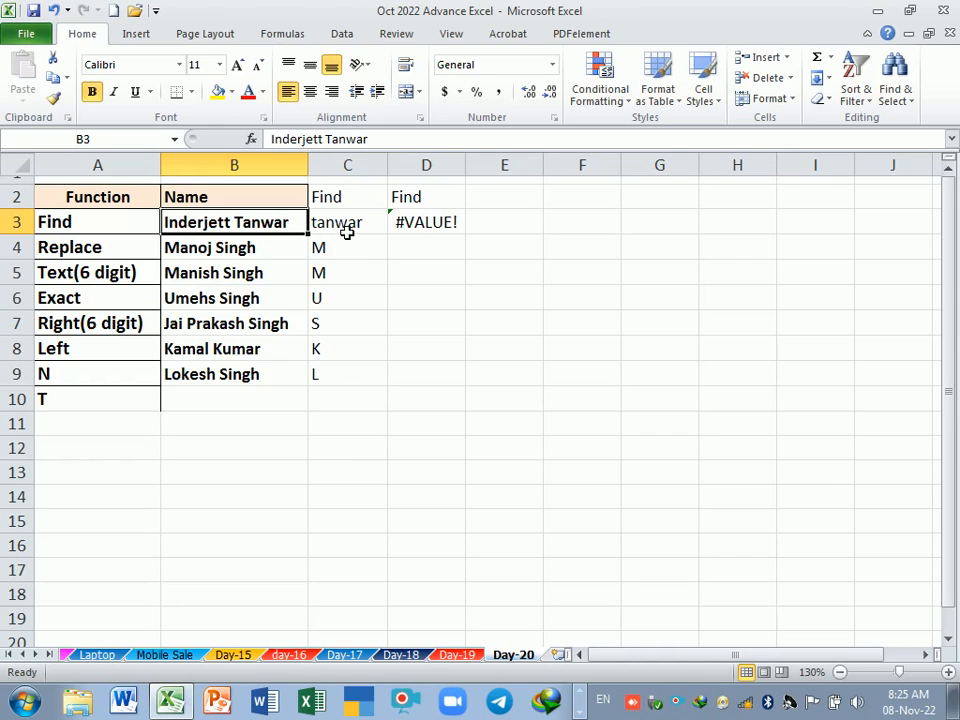
{"action": "double_click", "coordinate": [324, 222]}
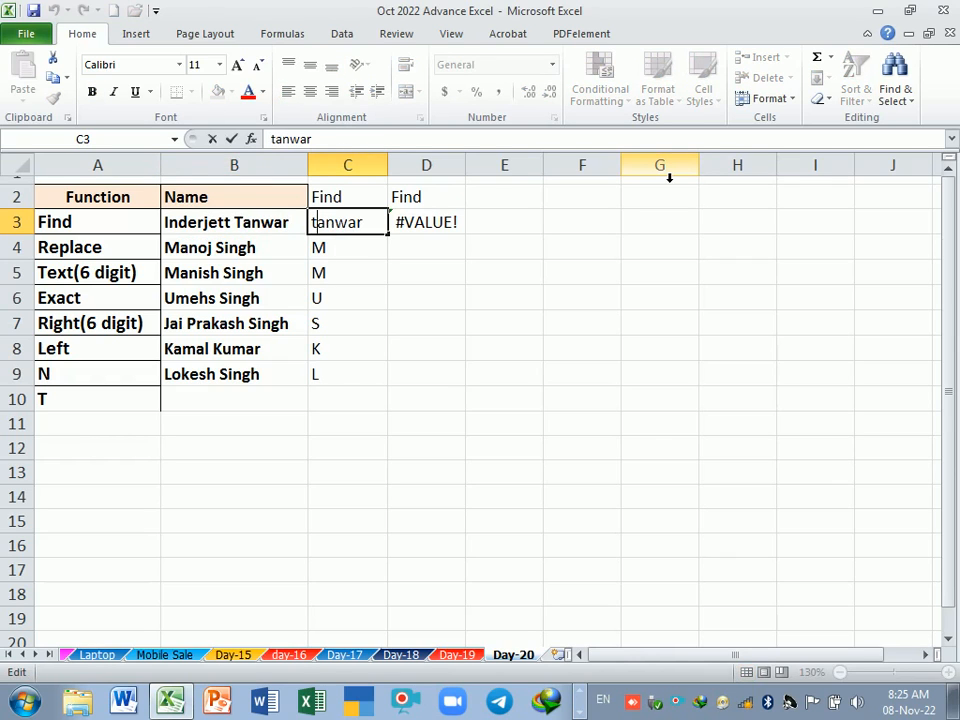
{"action": "key", "text": "BackSpace"}
{"action": "type", "text": "T"}
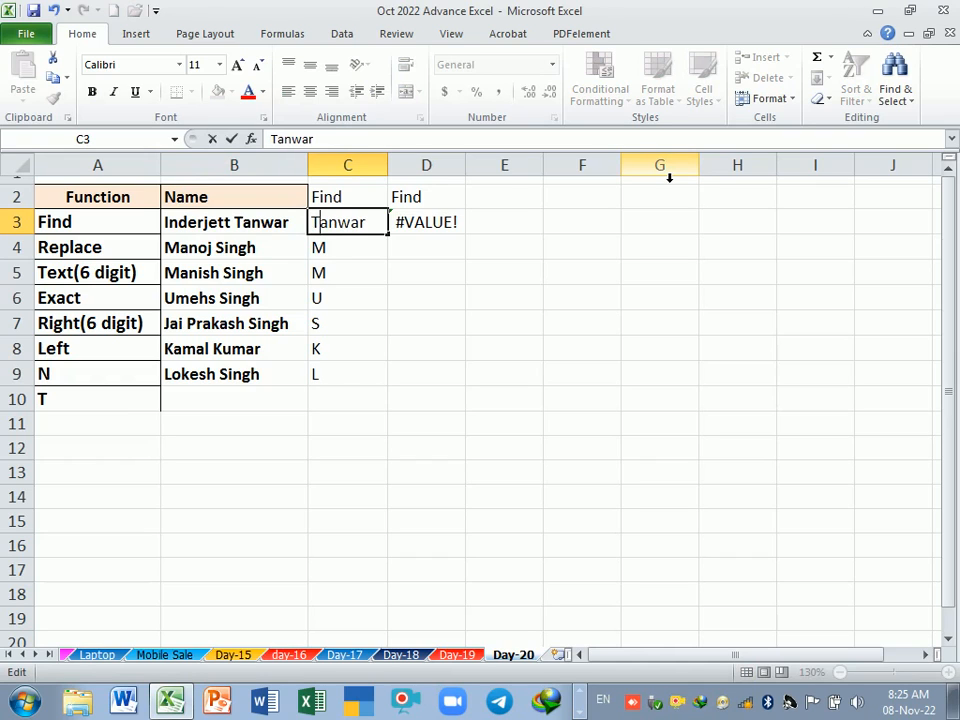
{"action": "key", "text": "Return"}
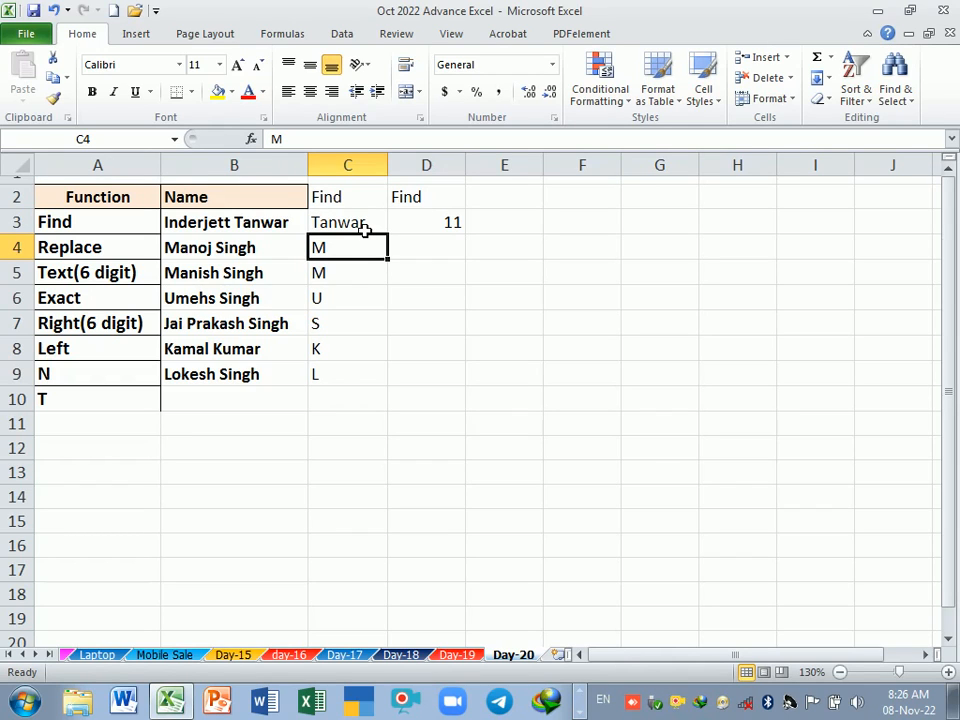
Step: Fill the FIND formula from D3 down through D9
{"action": "left_click", "coordinate": [366, 298]}
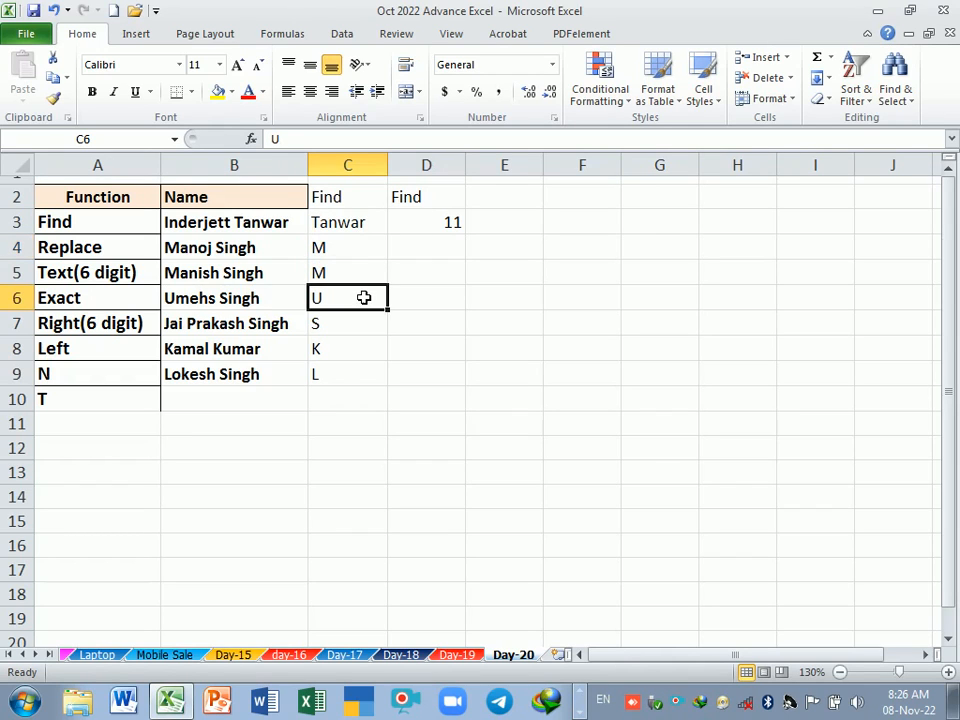
{"action": "left_click", "coordinate": [436, 225]}
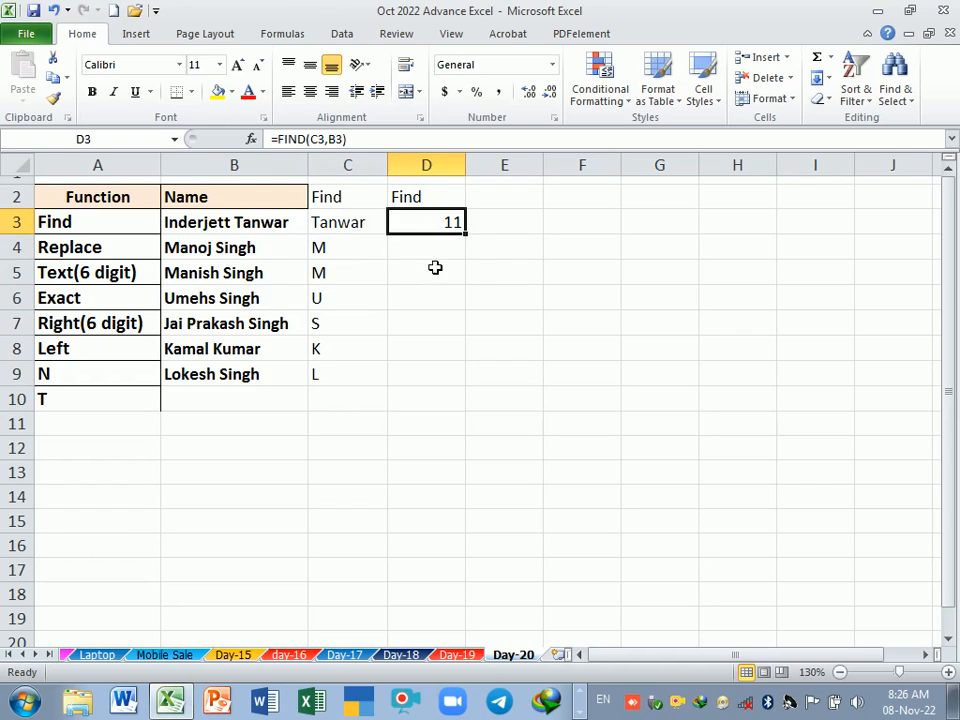
{"action": "left_click", "coordinate": [435, 270]}
{"action": "left_click", "coordinate": [429, 231]}
{"action": "left_click_drag", "start_coordinate": [472, 239], "coordinate": [471, 384]}
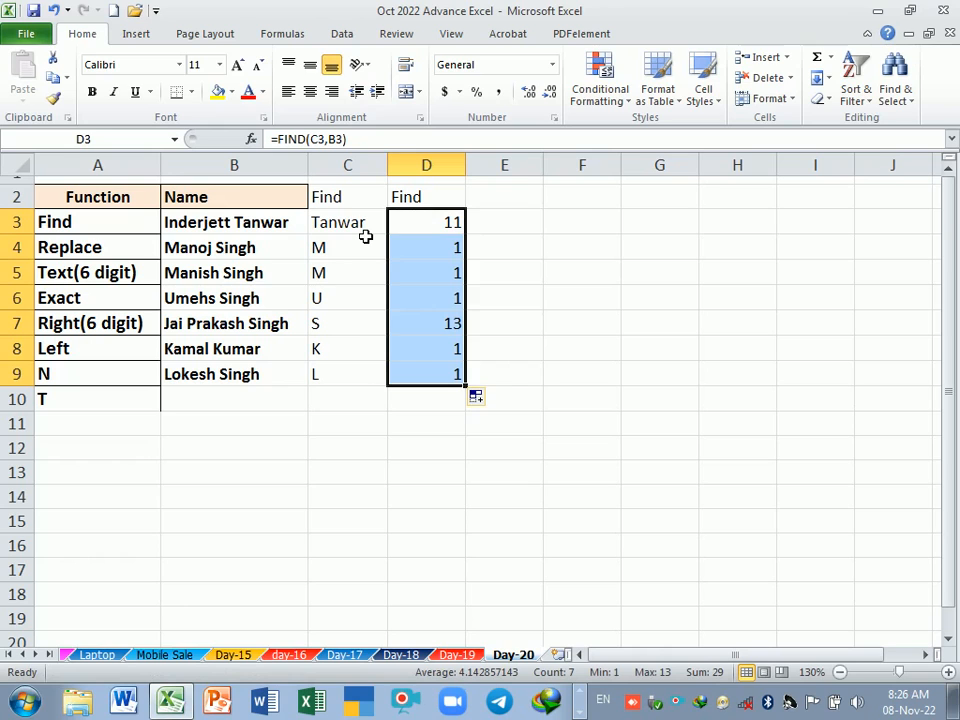
Step: Review the FIND formulas in cells D3 through D9 one by one to check their cell references
{"action": "key", "text": "F2"}
{"action": "key", "text": "Return"}
{"action": "key", "text": "F2"}
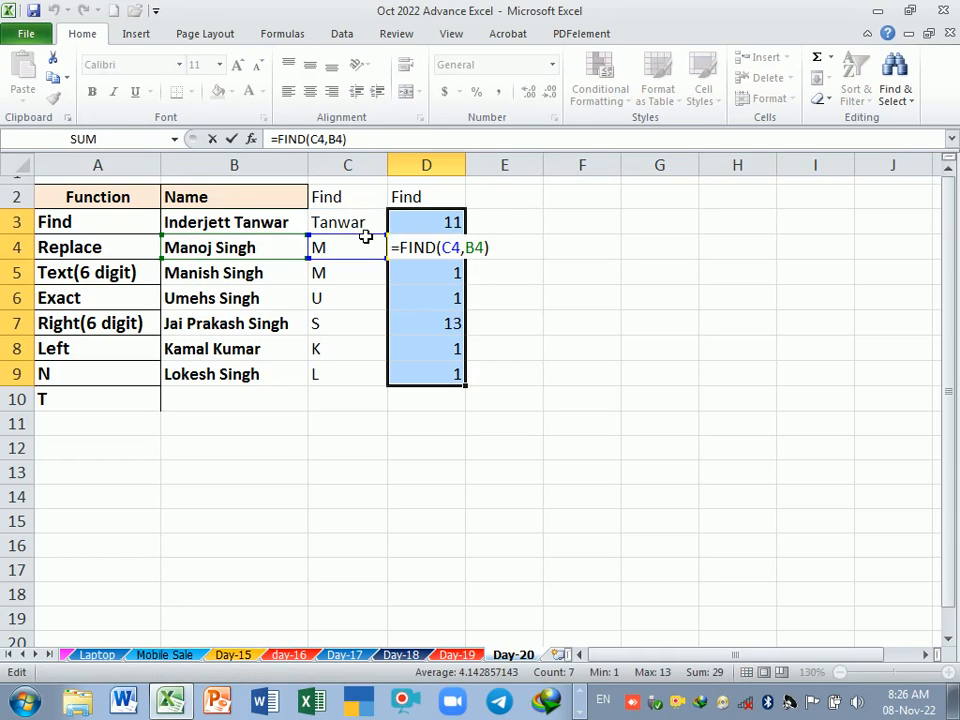
{"action": "key", "text": "Return"}
{"action": "key", "text": "F2"}
{"action": "key", "text": "Return"}
{"action": "key", "text": "F2"}
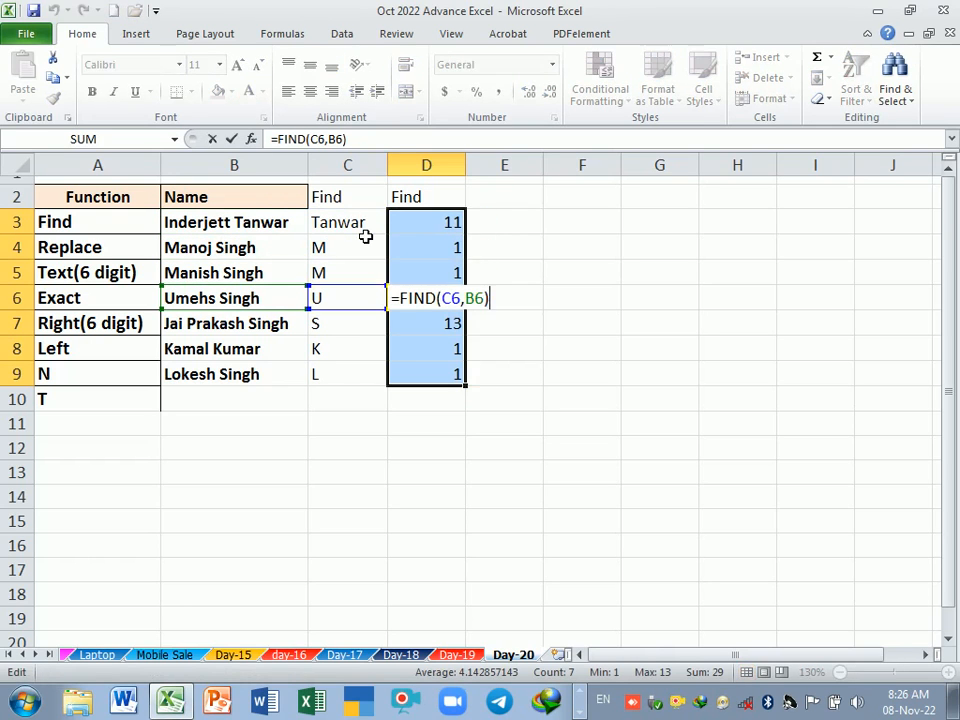
{"action": "key", "text": "Return"}
{"action": "key", "text": "F2"}
{"action": "key", "text": "Return"}
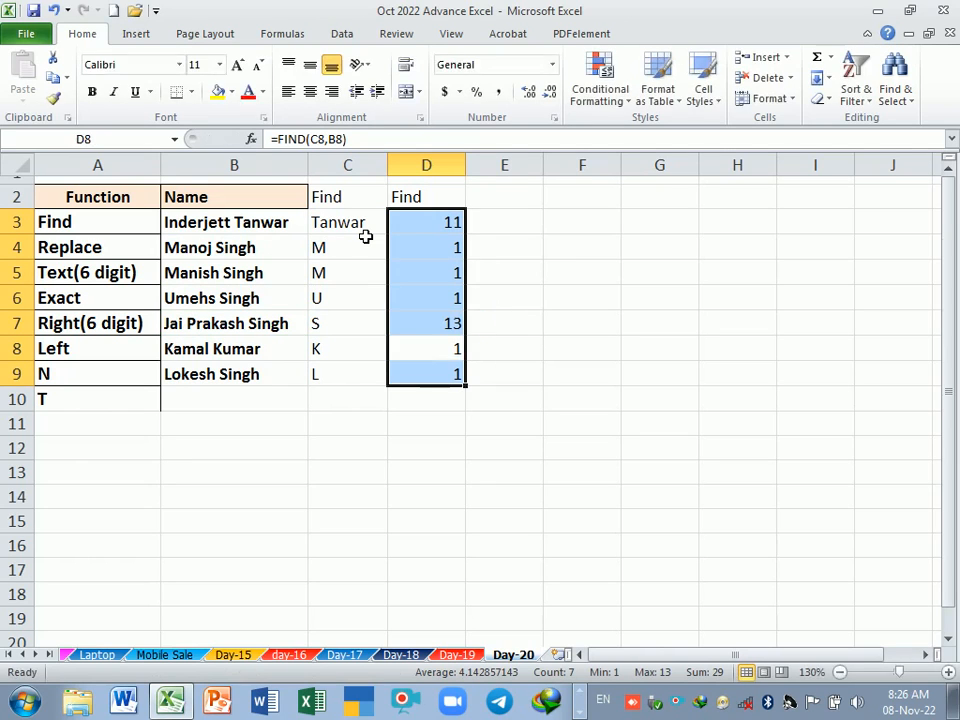
{"action": "key", "text": "F2"}
{"action": "key", "text": "Return"}
{"action": "key", "text": "F2"}
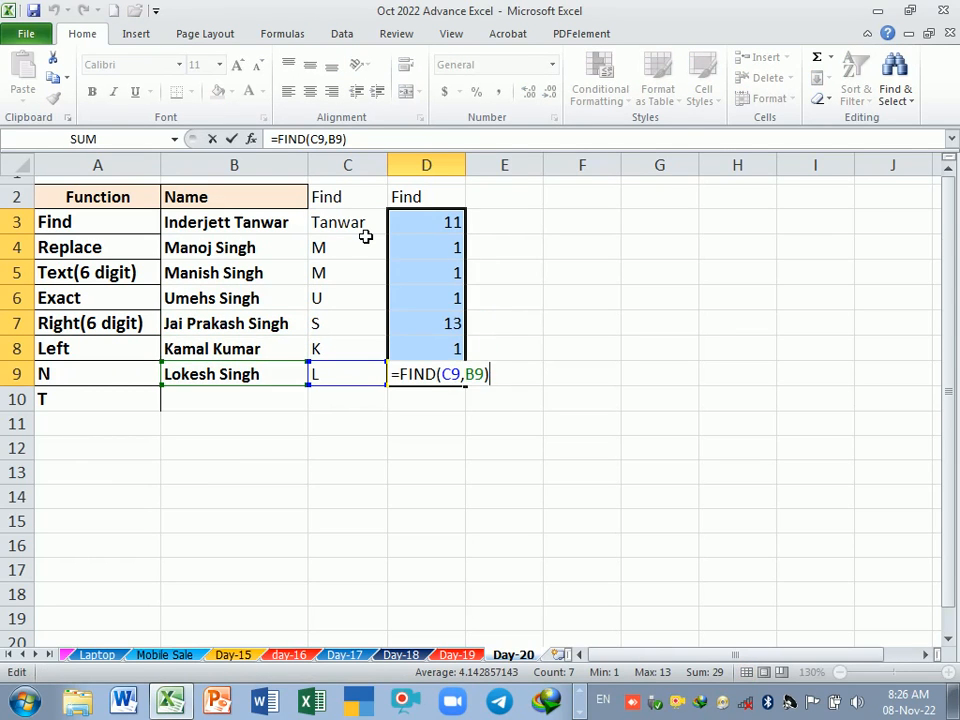
{"action": "key", "text": "Return"}
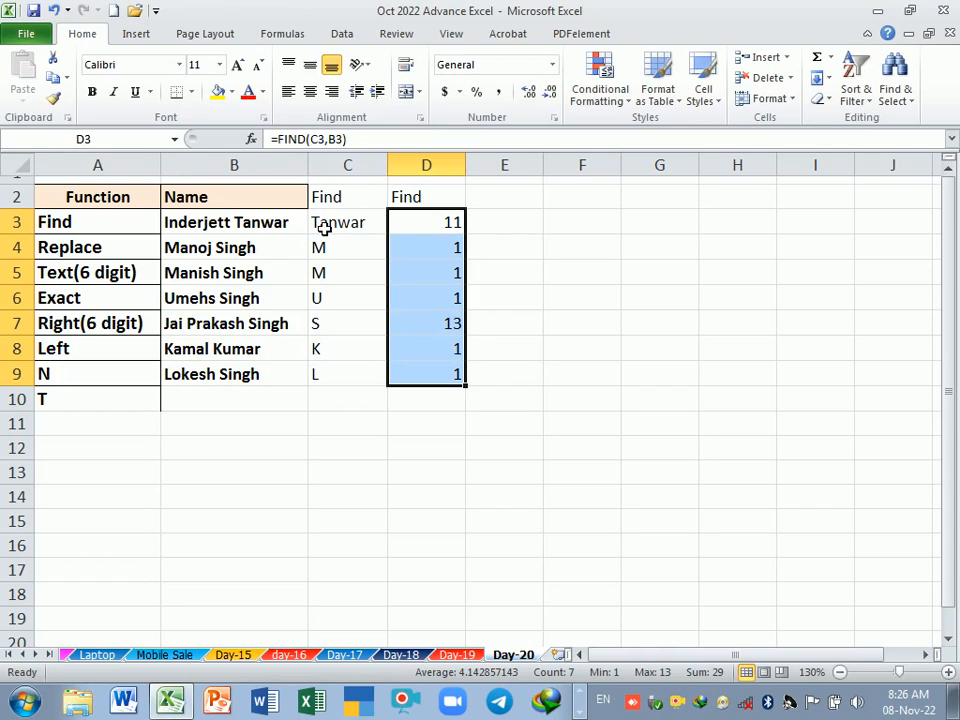
Step: Change the surname's first letter in cell C3 to lowercase and select the FIND results in D3:D9
{"action": "double_click", "coordinate": [324, 229]}
{"action": "key", "text": "BackSpace"}
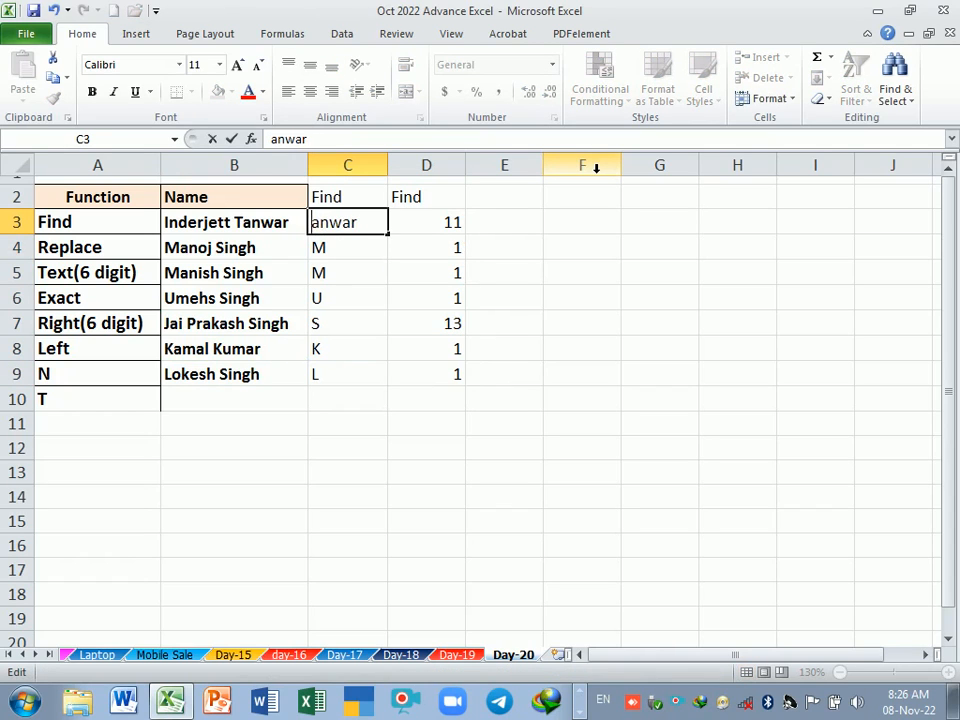
{"action": "type", "text": "t"}
{"action": "key", "text": "Return"}
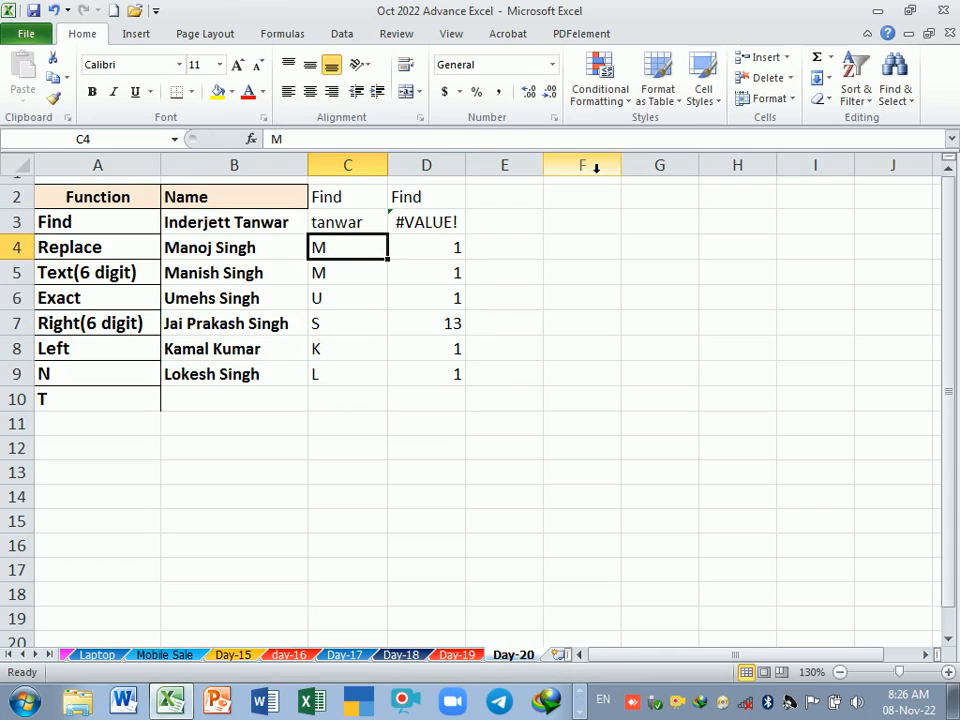
{"action": "left_click_drag", "start_coordinate": [426, 219], "coordinate": [441, 377]}
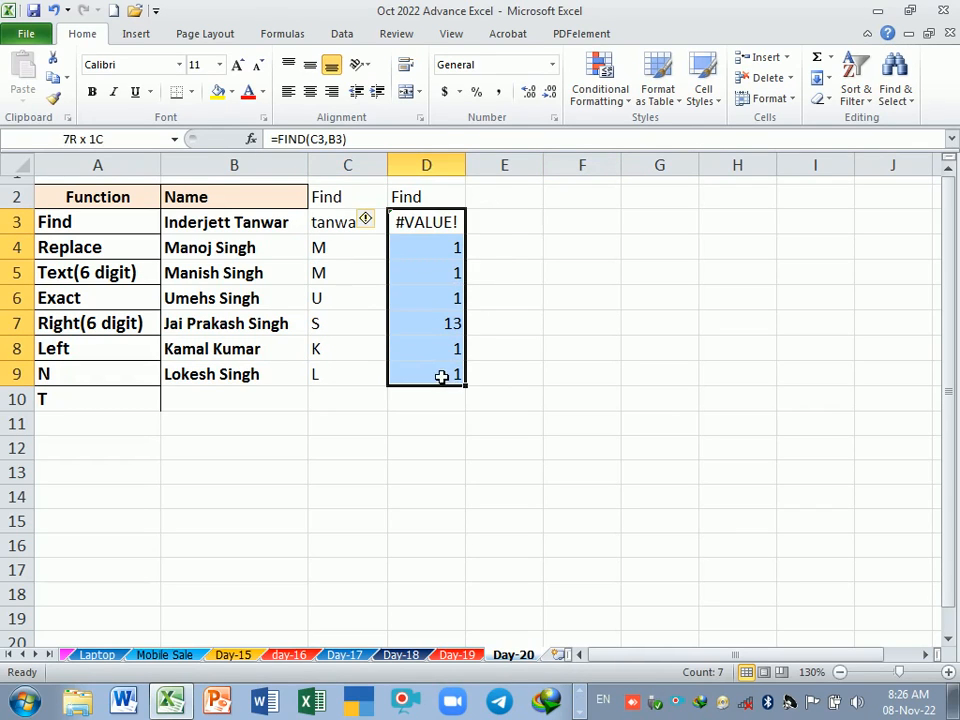
Step: Enter the header "Search" in cell E2
{"action": "left_click", "coordinate": [493, 205]}
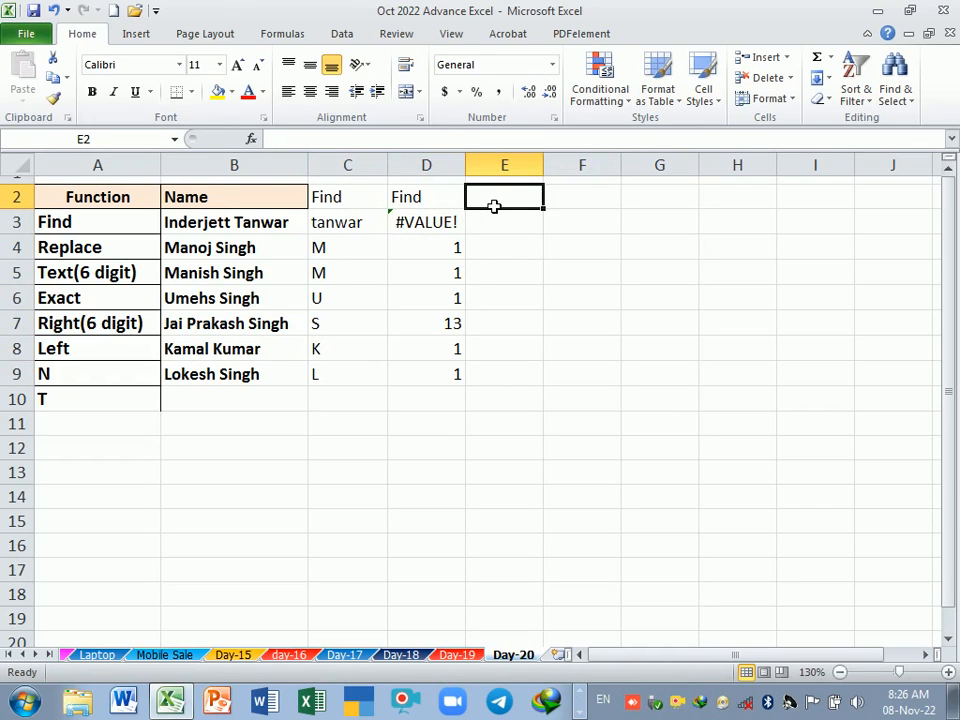
{"action": "type", "text": "Ser"}
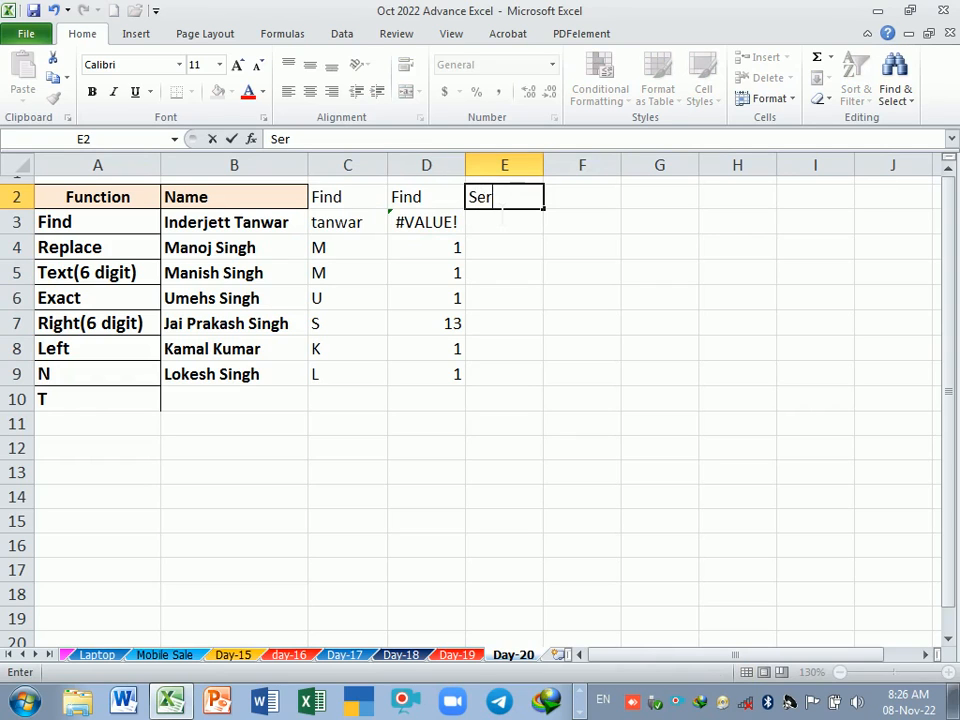
{"action": "key", "text": "BackSpace"}
{"action": "type", "text": "arch"}
{"action": "key", "text": "Return"}
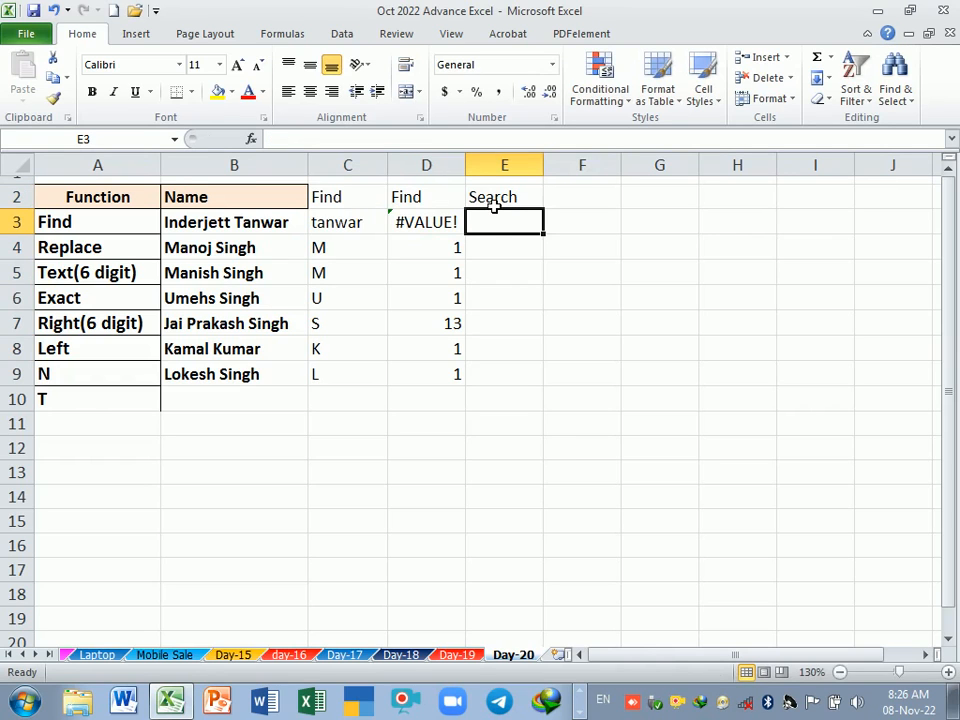
Step: Enter the formula =SEARCH(C3,B3,1) in cell E3 and fill it down through E9
{"action": "type", "text": "=ser"}
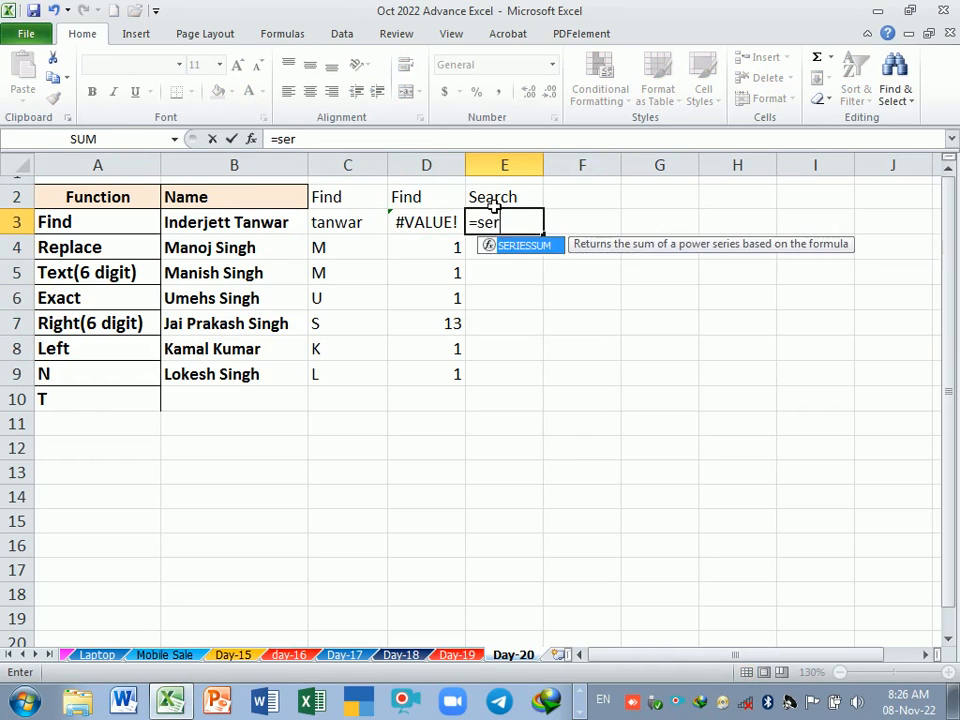
{"action": "key", "text": "BackSpace"}
{"action": "type", "text": "a"}
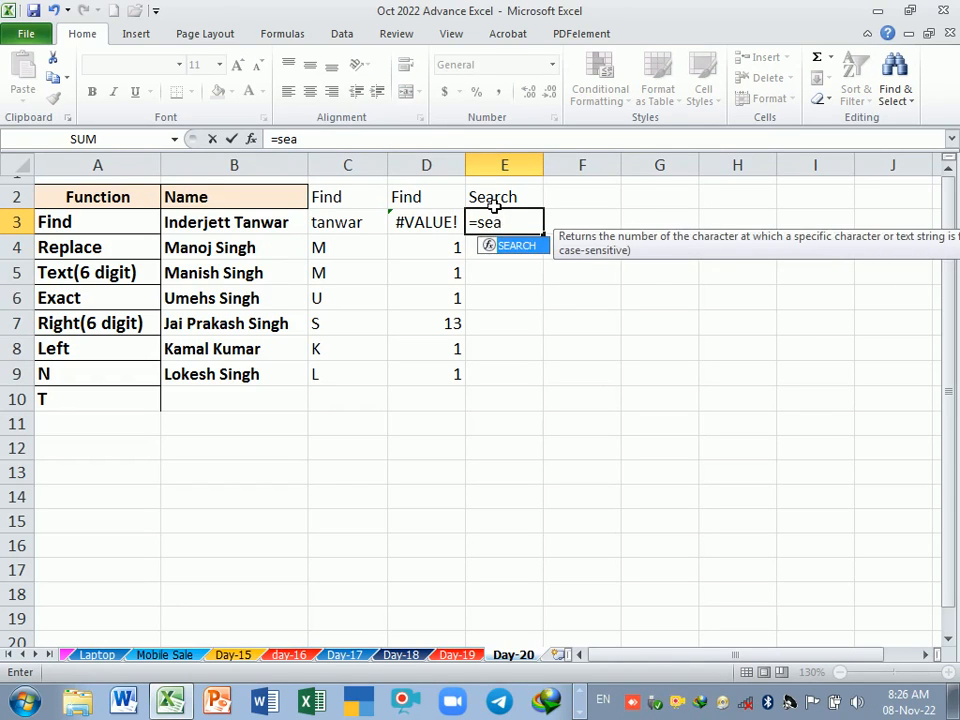
{"action": "key", "text": "Tab"}
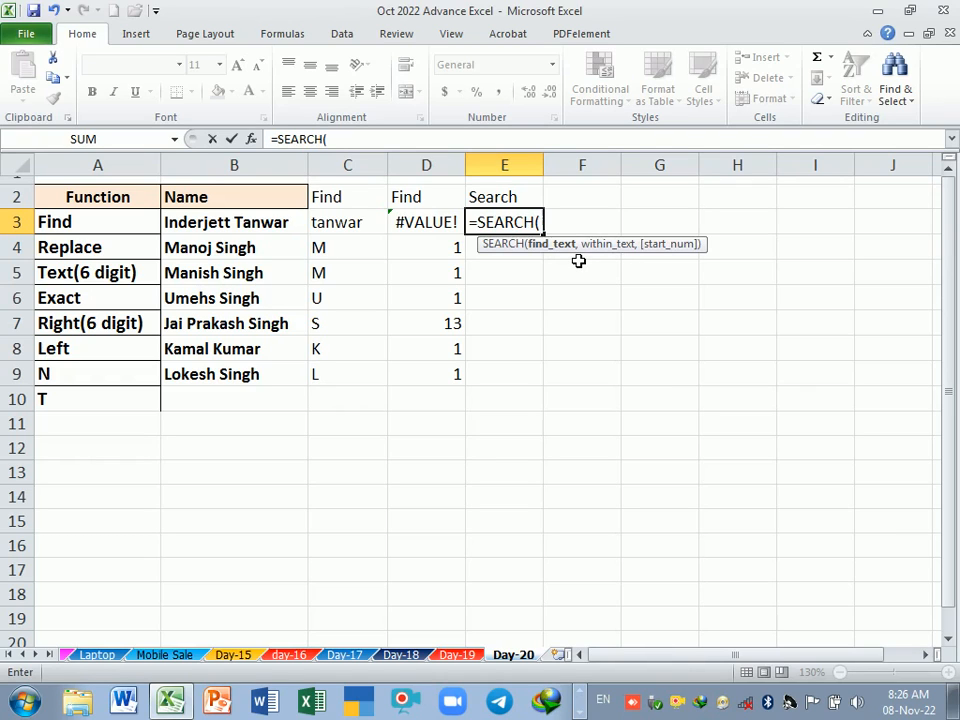
{"action": "left_click", "coordinate": [358, 224]}
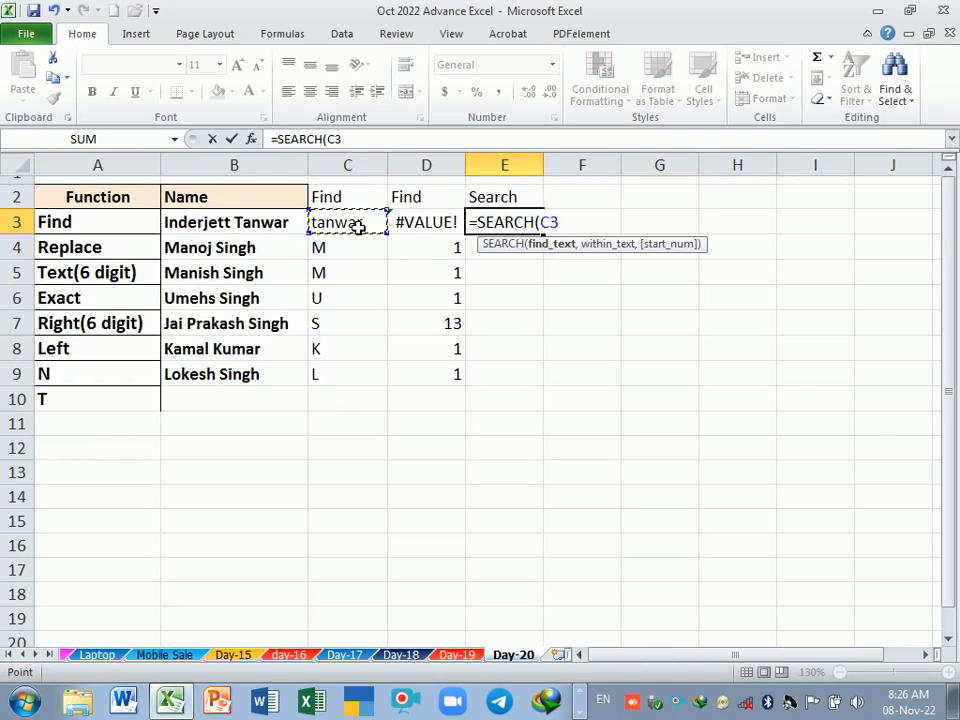
{"action": "type", "text": ","}
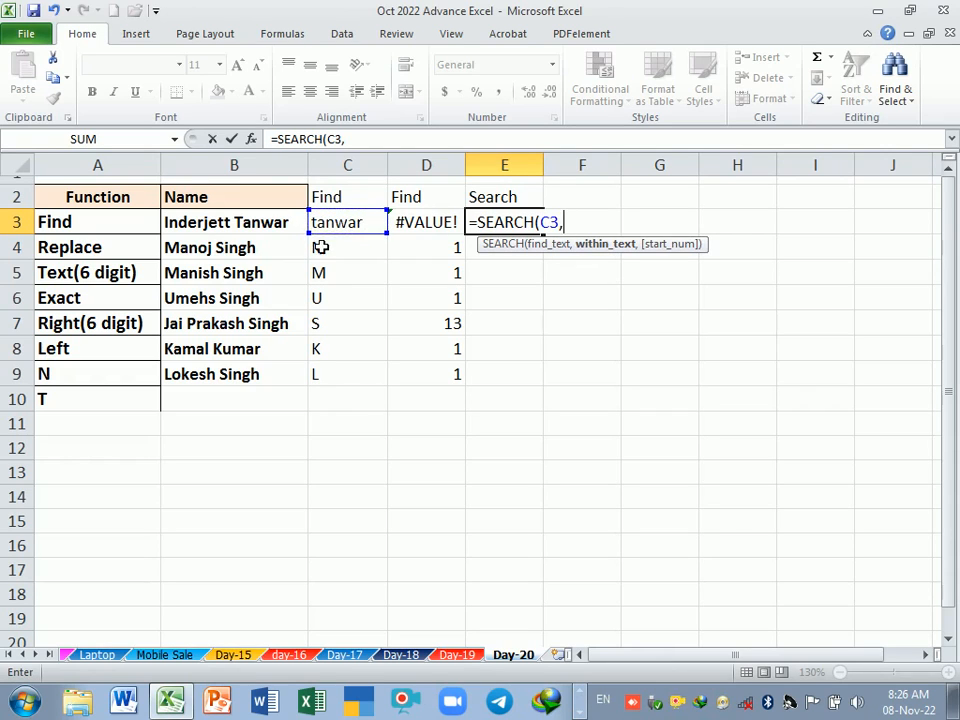
{"action": "left_click", "coordinate": [245, 224]}
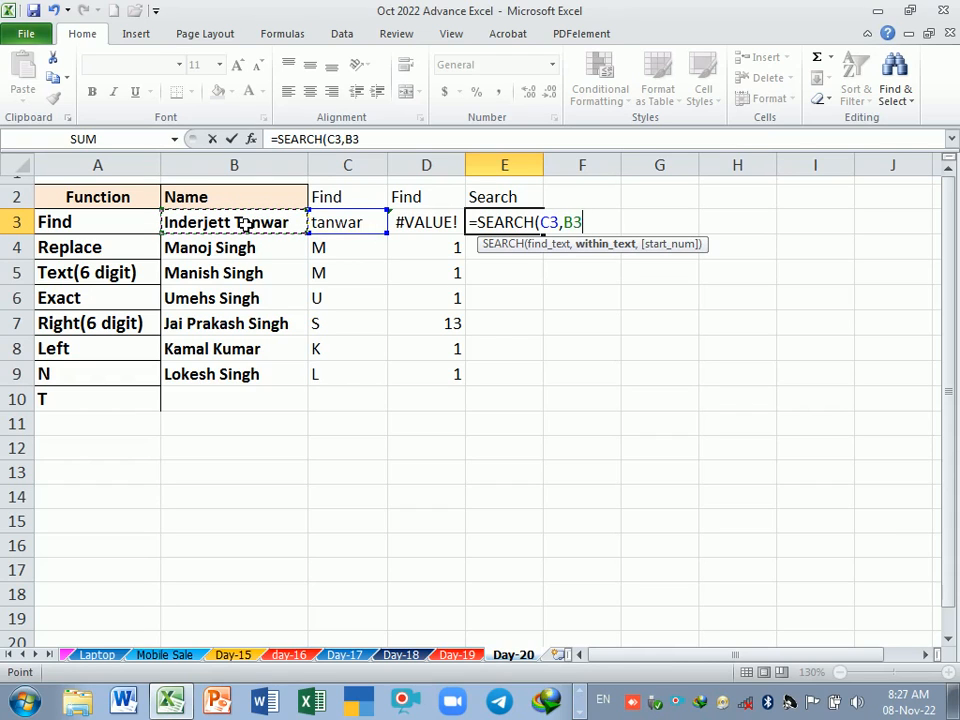
{"action": "type", "text": ","}
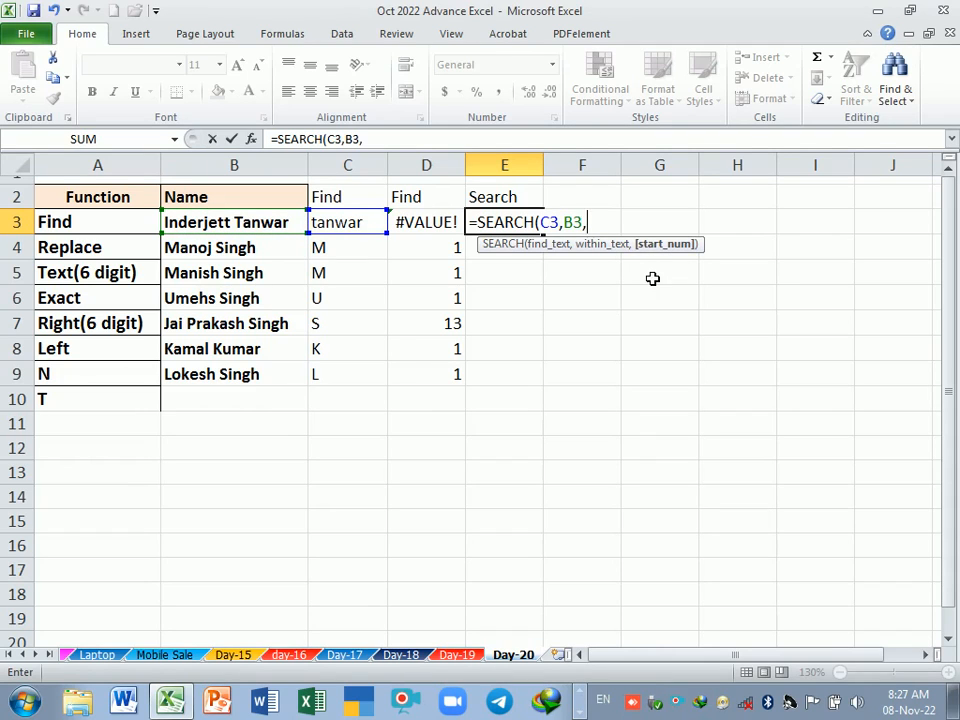
{"action": "key", "text": "BackSpace"}
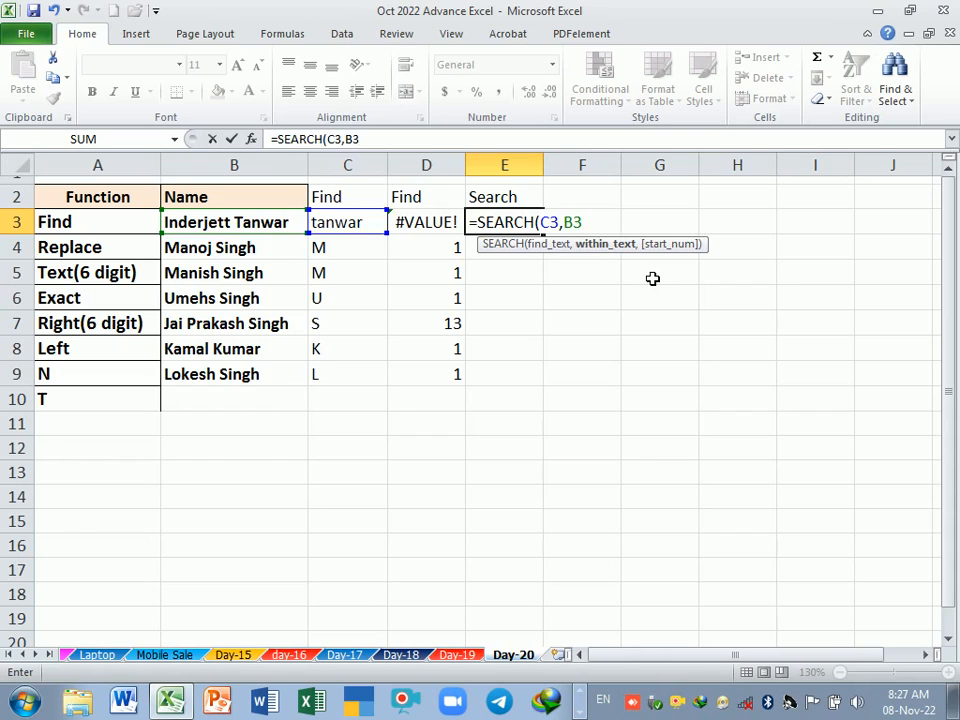
{"action": "type", "text": ","}
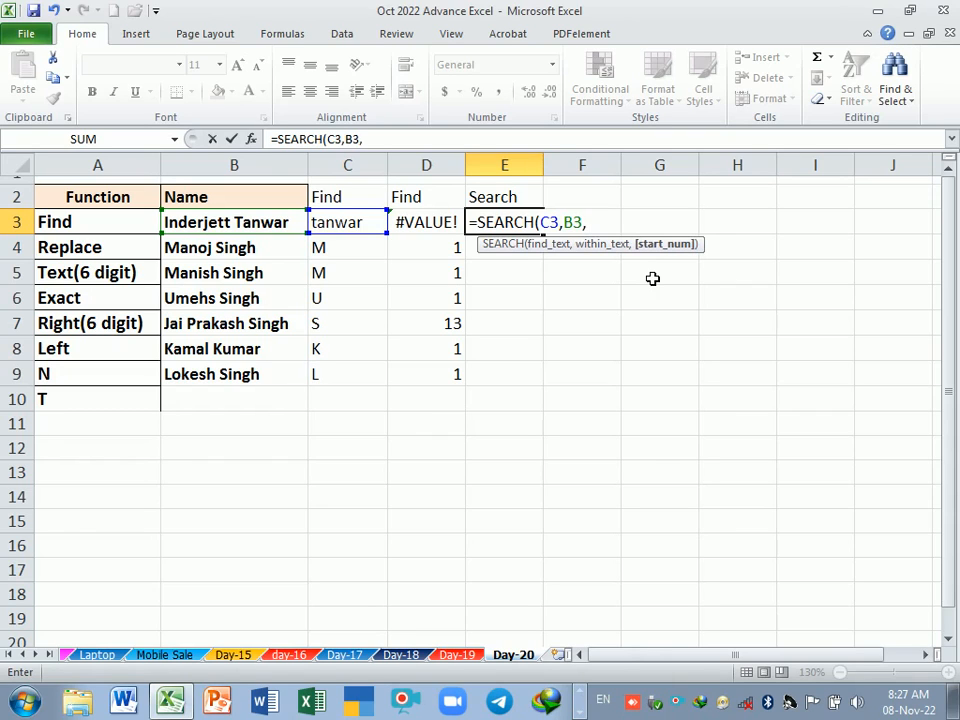
{"action": "type", "text": "1"}
{"action": "key", "text": "Return"}
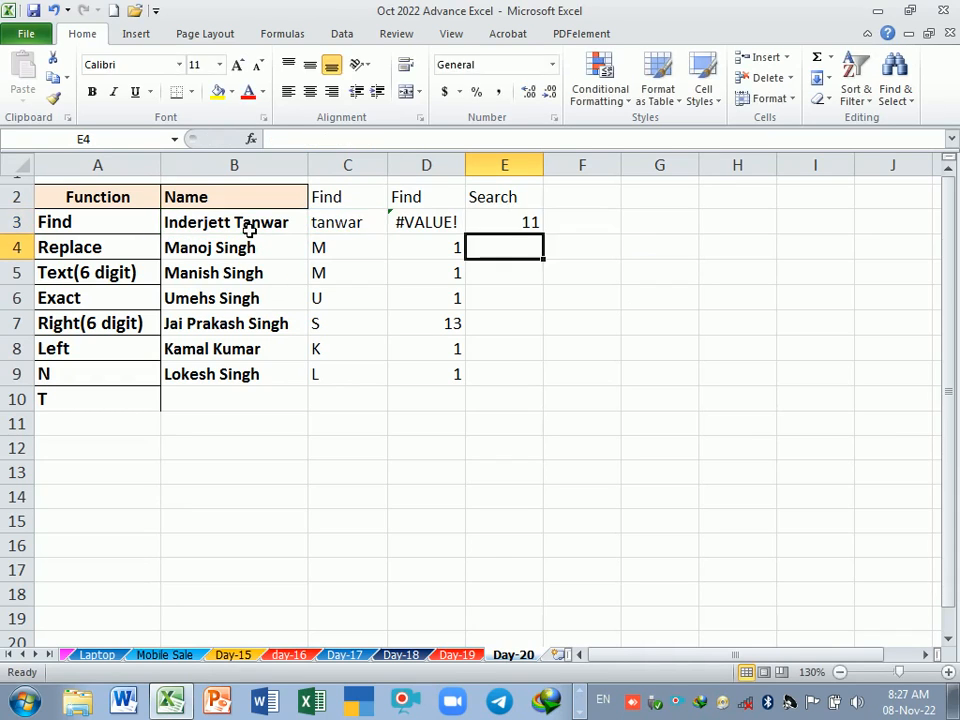
{"action": "left_click", "coordinate": [530, 223]}
{"action": "left_click_drag", "start_coordinate": [546, 238], "coordinate": [542, 380]}
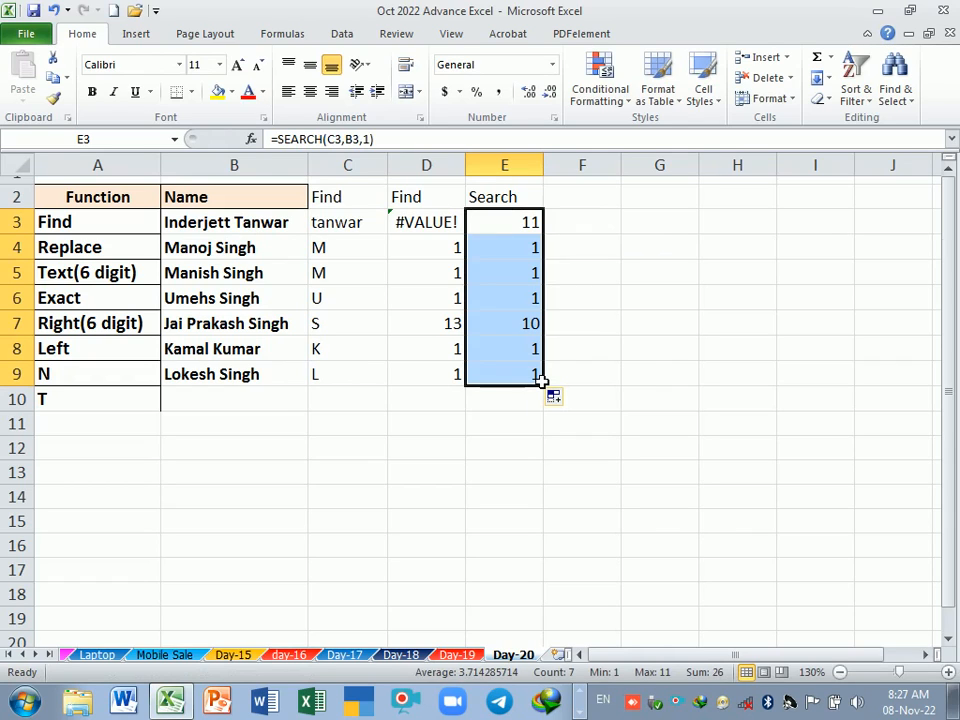
Step: Compare the FIND formula in D3 with the SEARCH formula in E3 and the cells they reference
{"action": "double_click", "coordinate": [435, 221]}
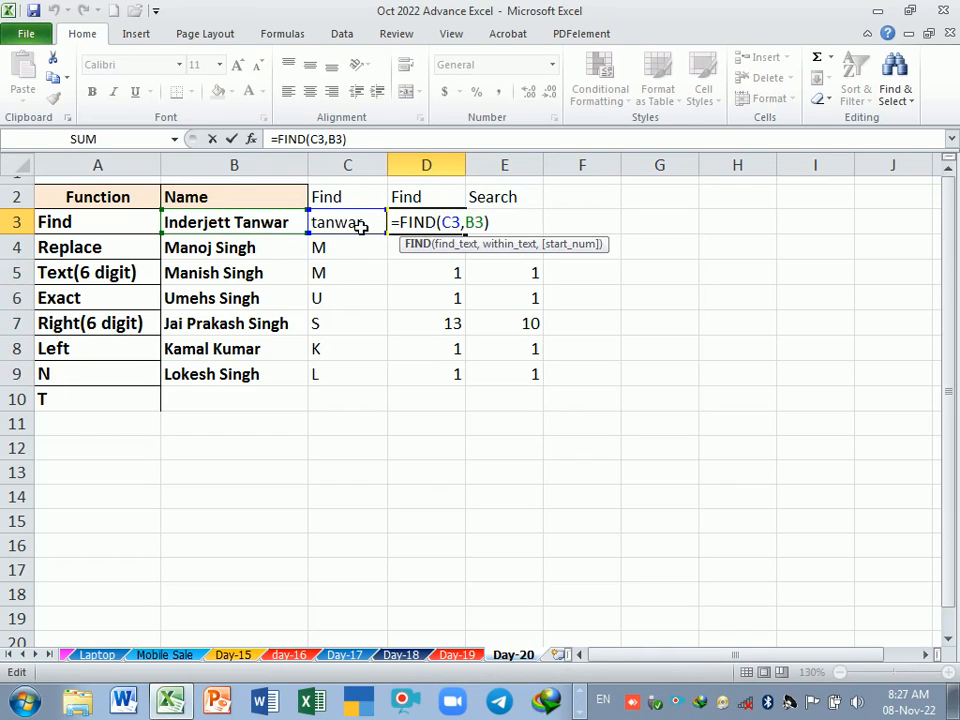
{"action": "key", "text": "Return"}
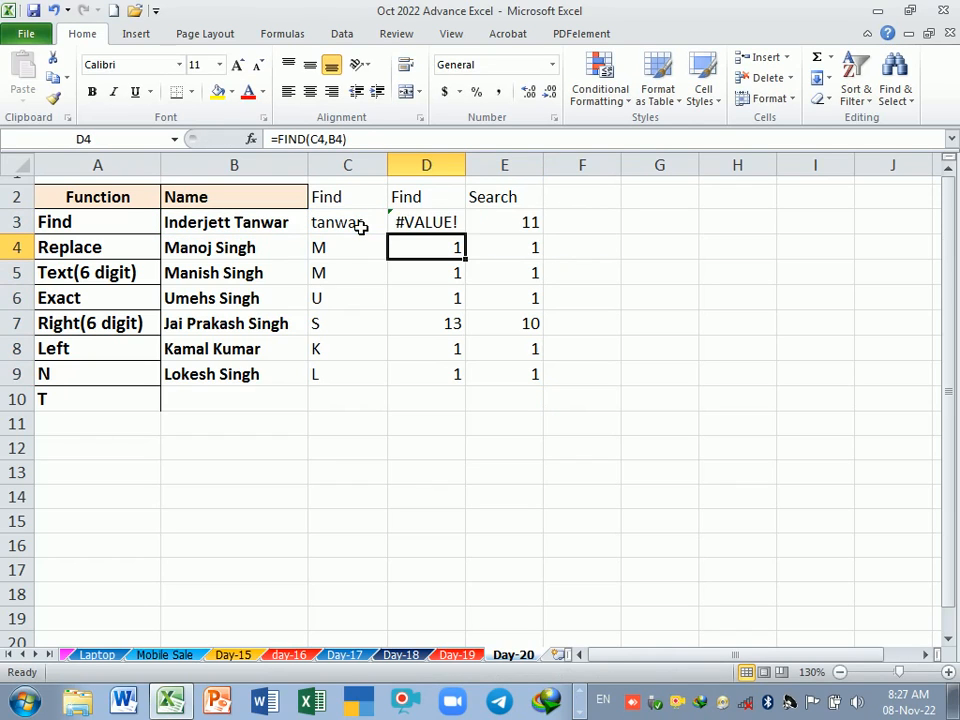
{"action": "left_click", "coordinate": [518, 226]}
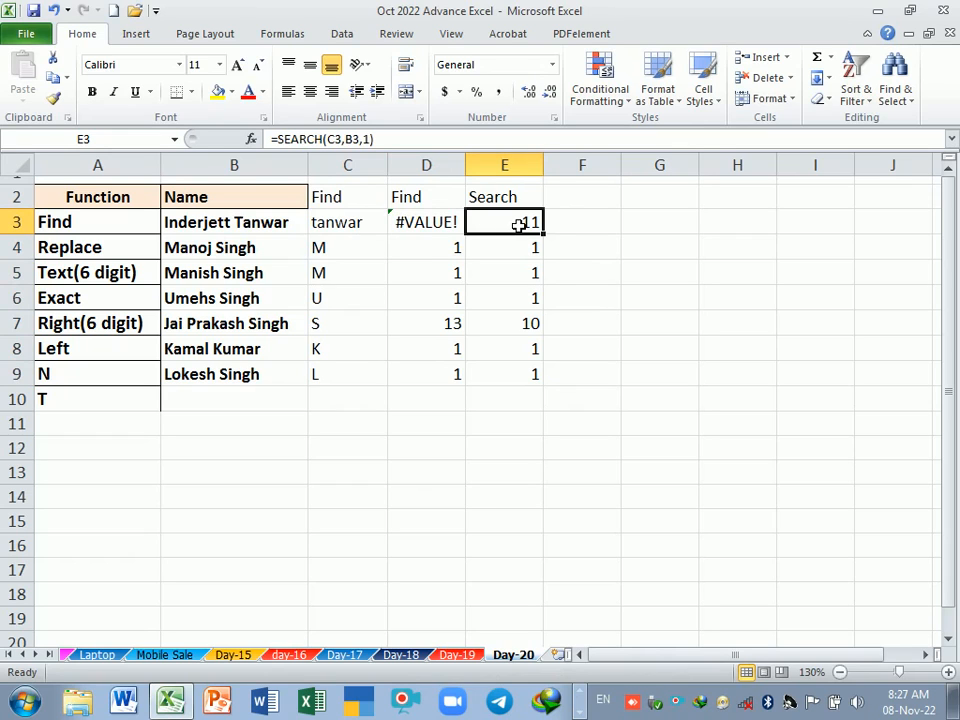
{"action": "left_click", "coordinate": [350, 245]}
{"action": "left_click", "coordinate": [349, 222]}
{"action": "double_click", "coordinate": [435, 222]}
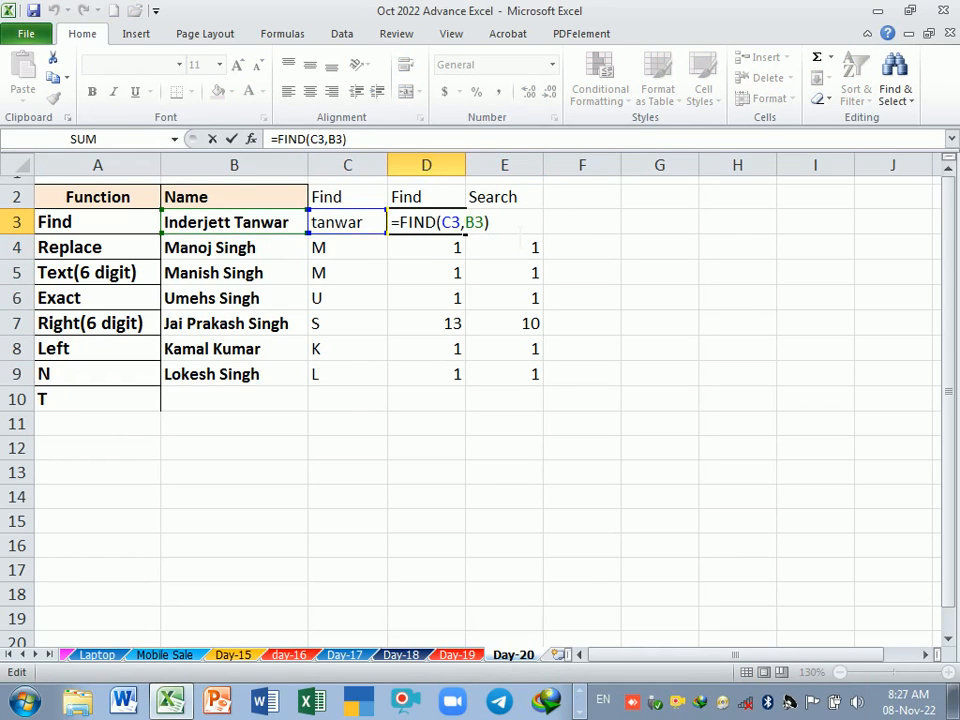
{"action": "key", "text": "Return"}
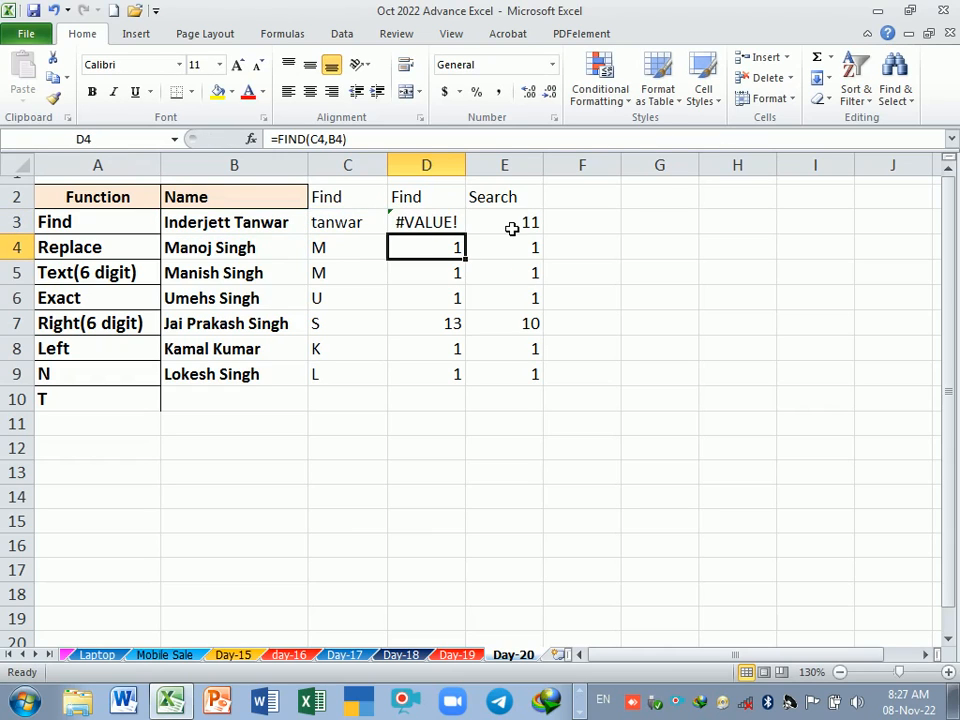
{"action": "left_click", "coordinate": [245, 222]}
Step: Capitalize the first letter of the surname in cell C3 again
{"action": "double_click", "coordinate": [318, 222]}
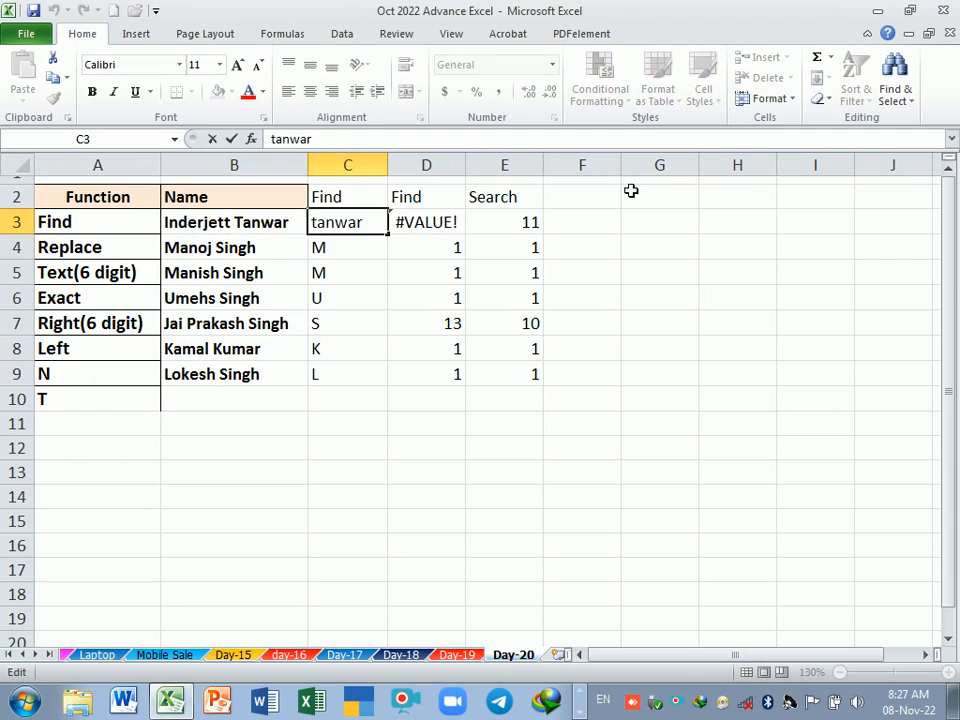
{"action": "key", "text": "BackSpace"}
{"action": "type", "text": "T"}
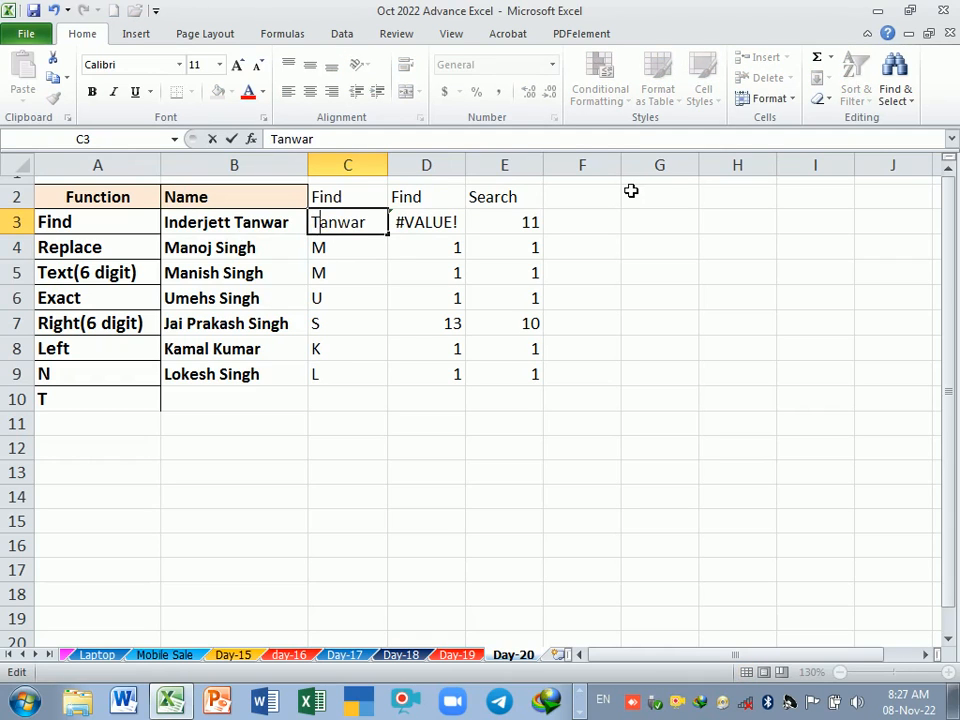
{"action": "key", "text": "Return"}
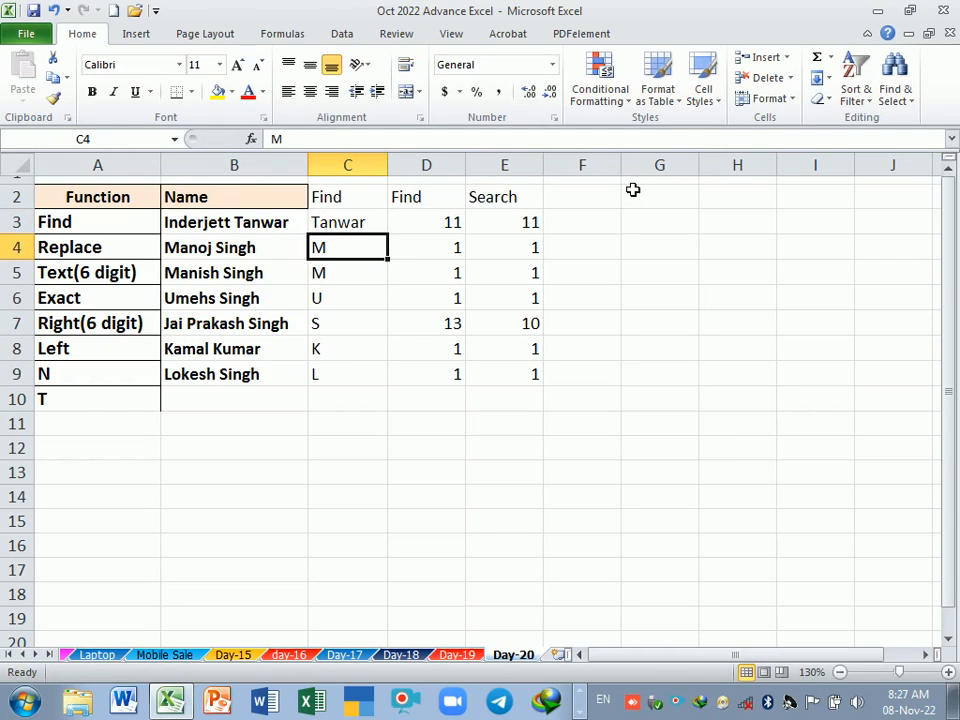
Step: Compare the FIND result in D3 and the SEARCH result in E3 for the capitalized surname
{"action": "left_click", "coordinate": [339, 226]}
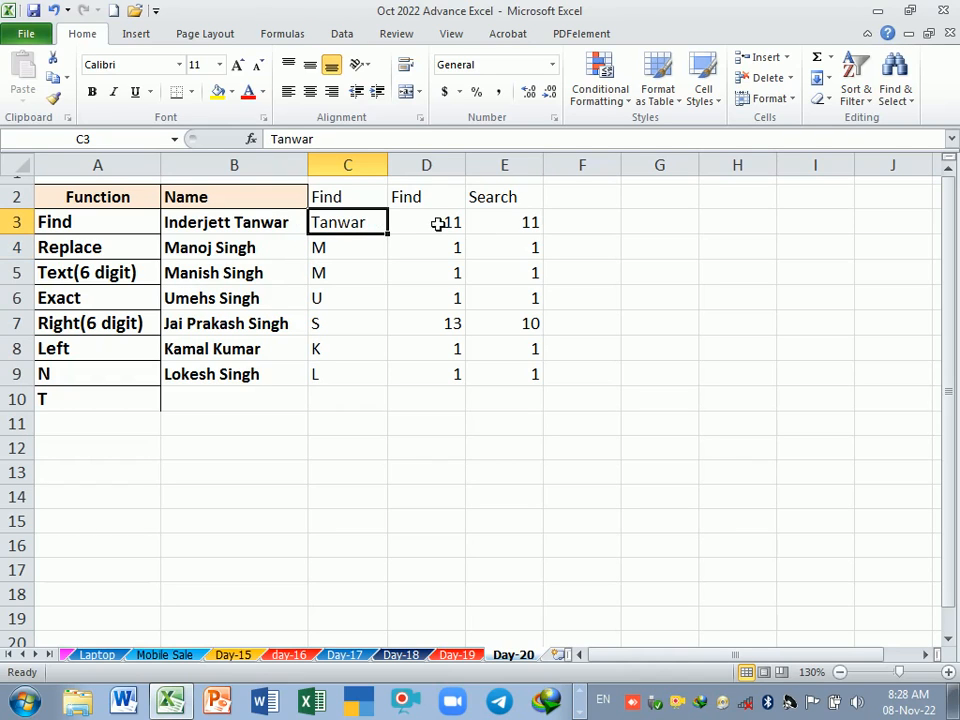
{"action": "left_click", "coordinate": [535, 229]}
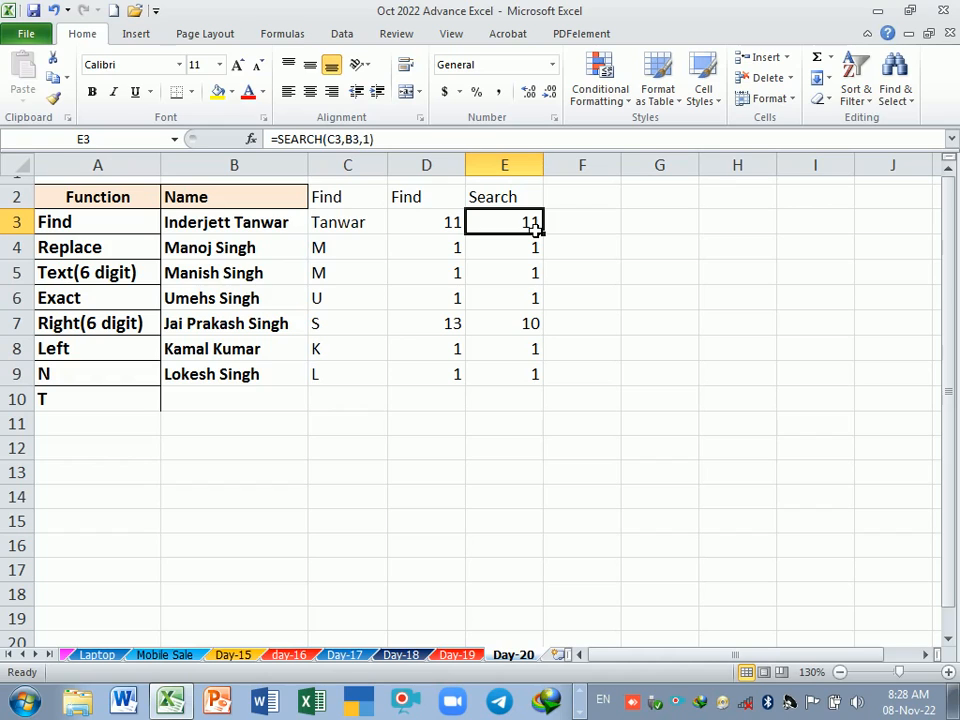
{"action": "left_click", "coordinate": [421, 225]}
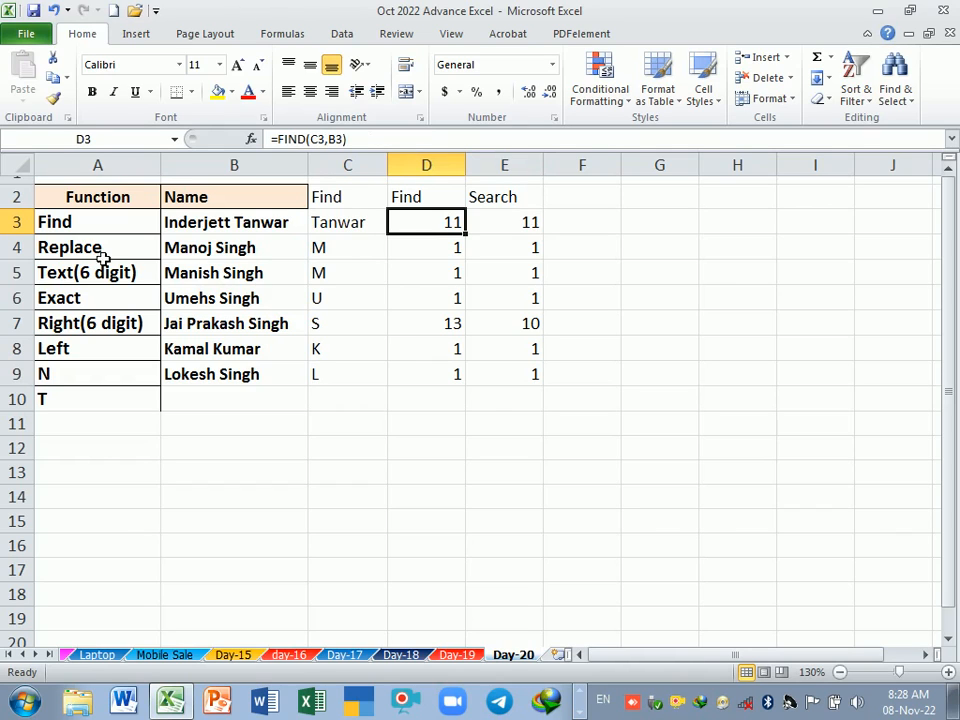
Step: Enter Palwal city, Delhi City and Greater Noida in cells B11 through B13
{"action": "left_click", "coordinate": [209, 431]}
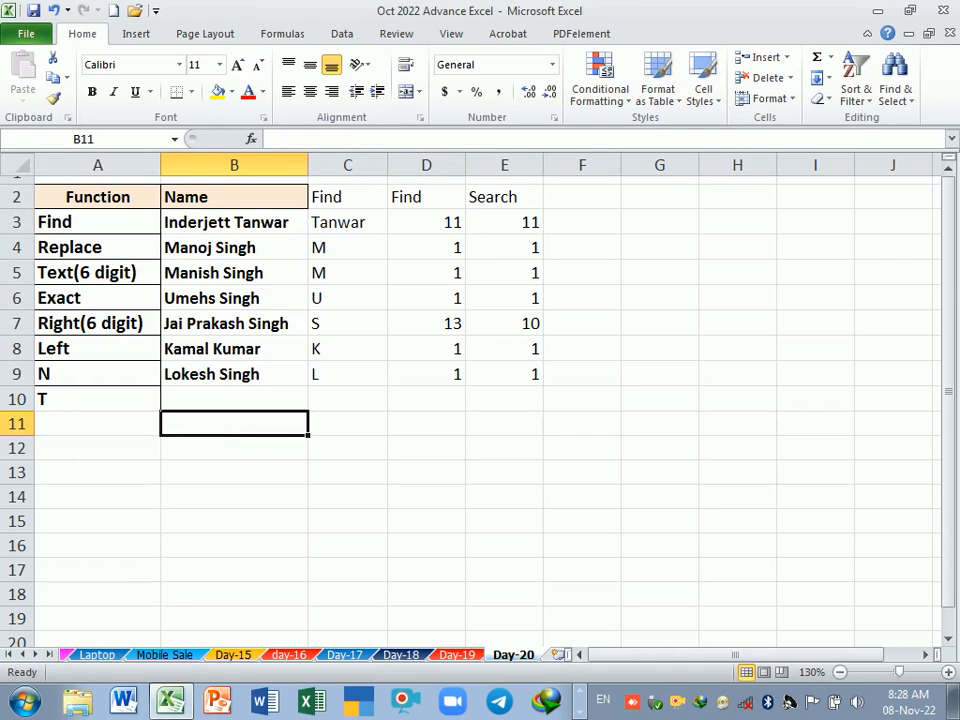
{"action": "type", "text": "Pal"}
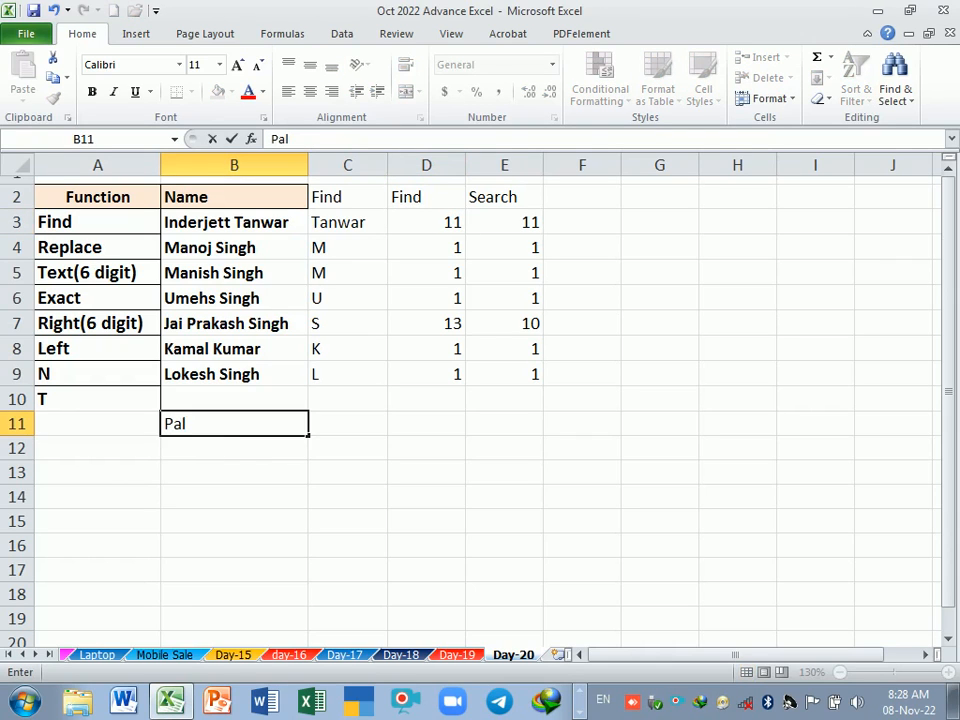
{"action": "type", "text": "wal city"}
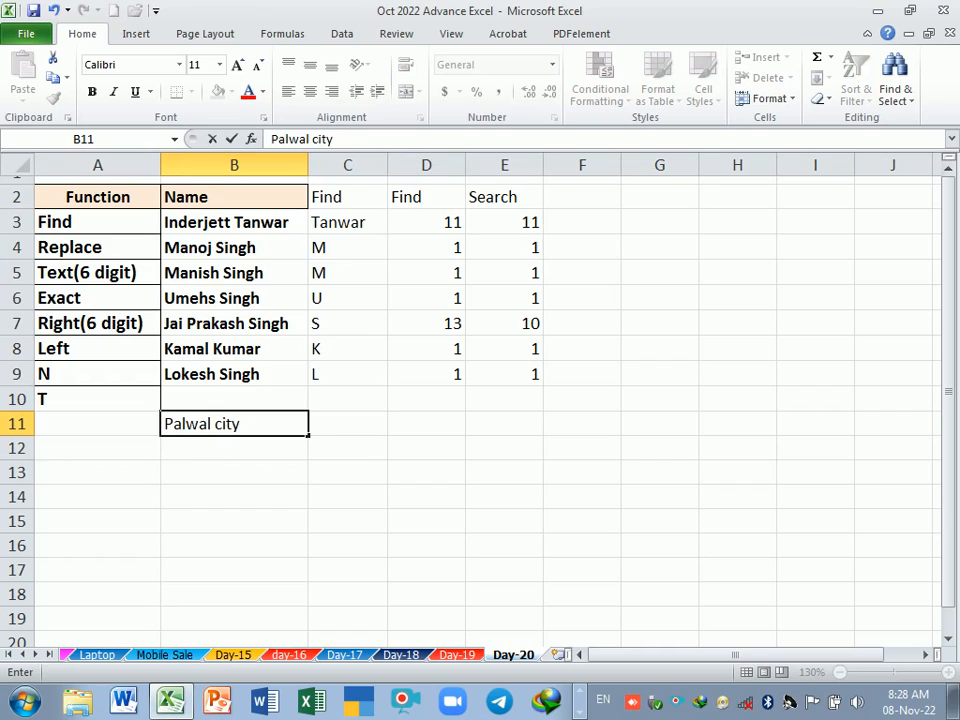
{"action": "key", "text": "Return"}
{"action": "type", "text": "Del"}
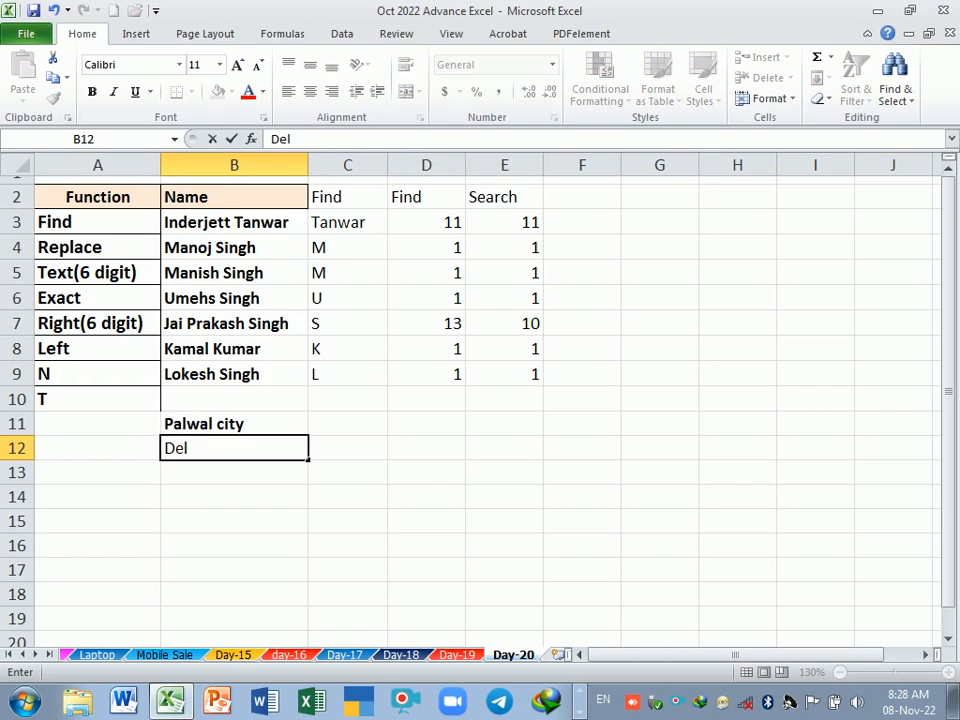
{"action": "type", "text": "hi City"}
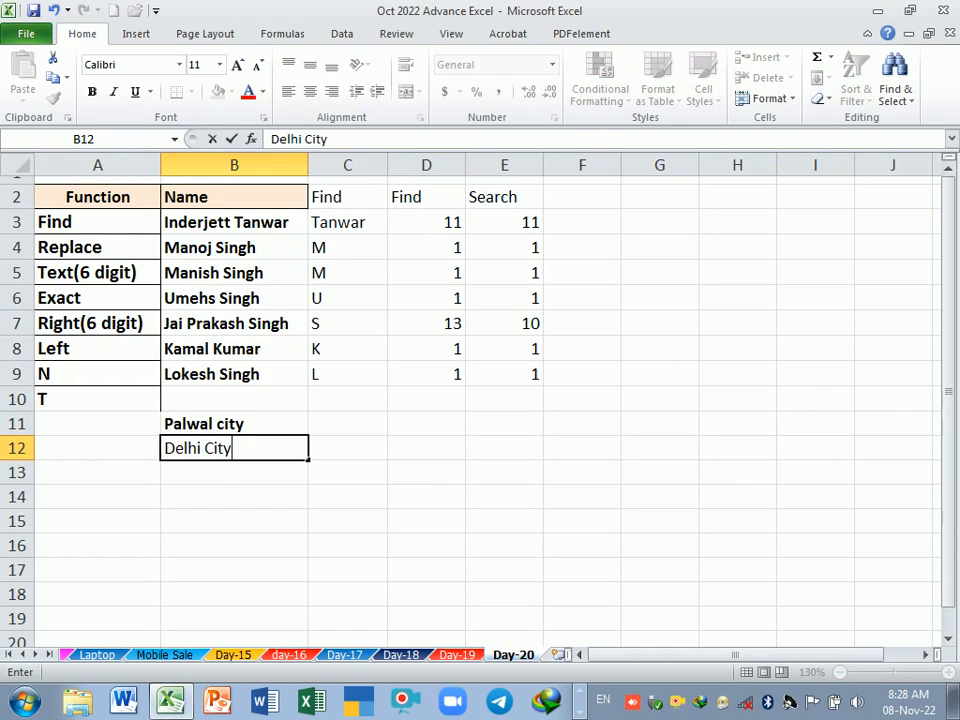
{"action": "key", "text": "Return"}
{"action": "type", "text": "G"}
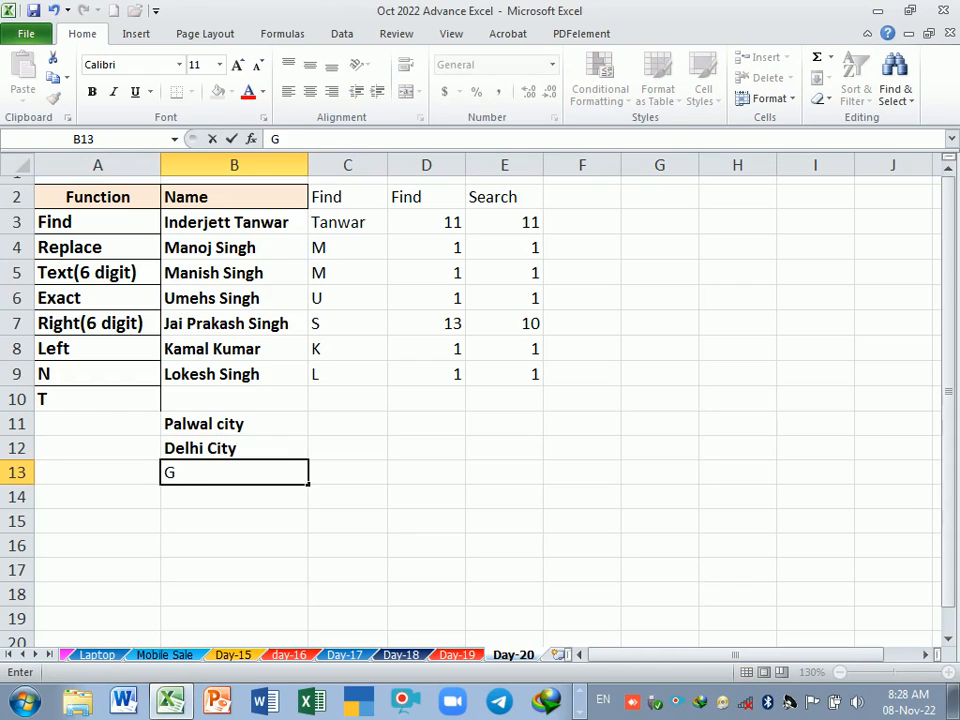
{"action": "type", "text": "reater Noi"}
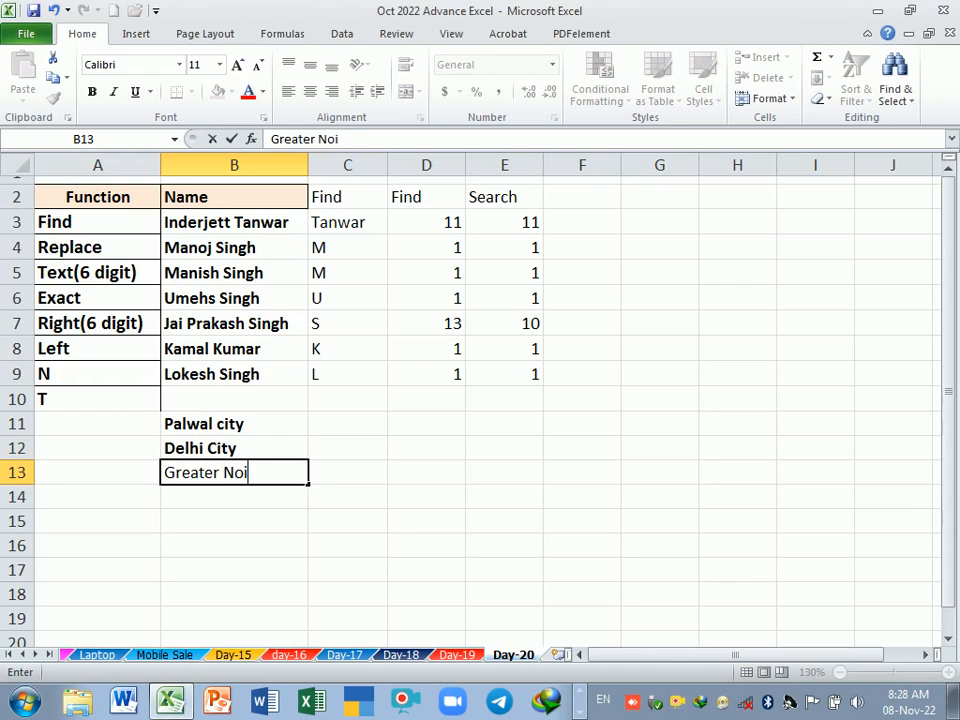
{"action": "type", "text": "da"}
{"action": "key", "text": "Return"}
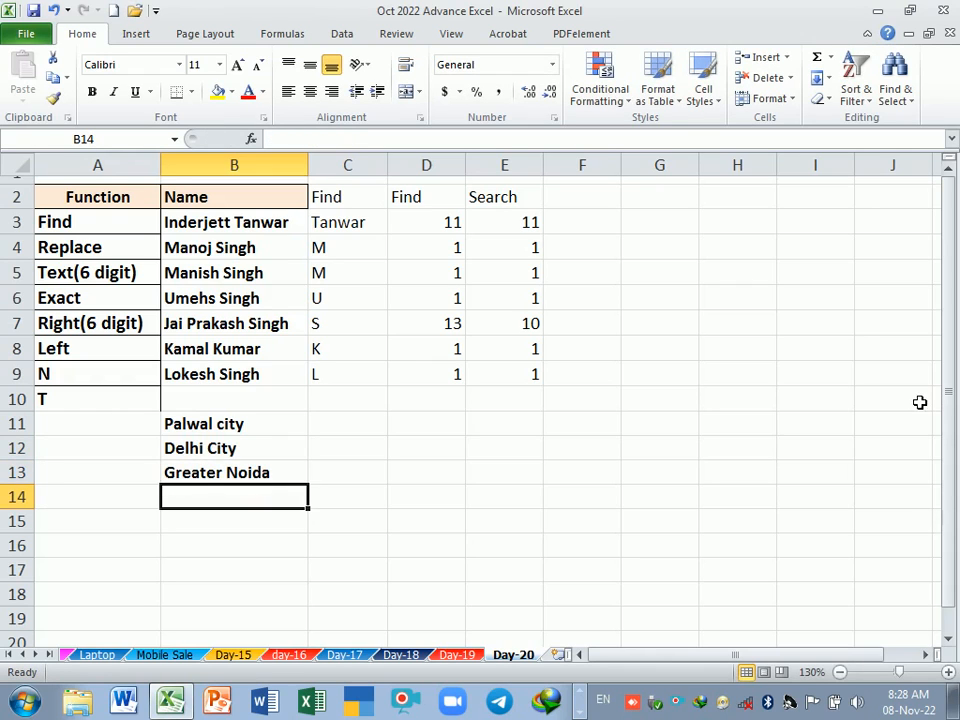
Step: Move the three place names down to B13:B15 and enter the headings city in B12 and Repalce in C12
{"action": "left_click_drag", "start_coordinate": [251, 431], "coordinate": [236, 526]}
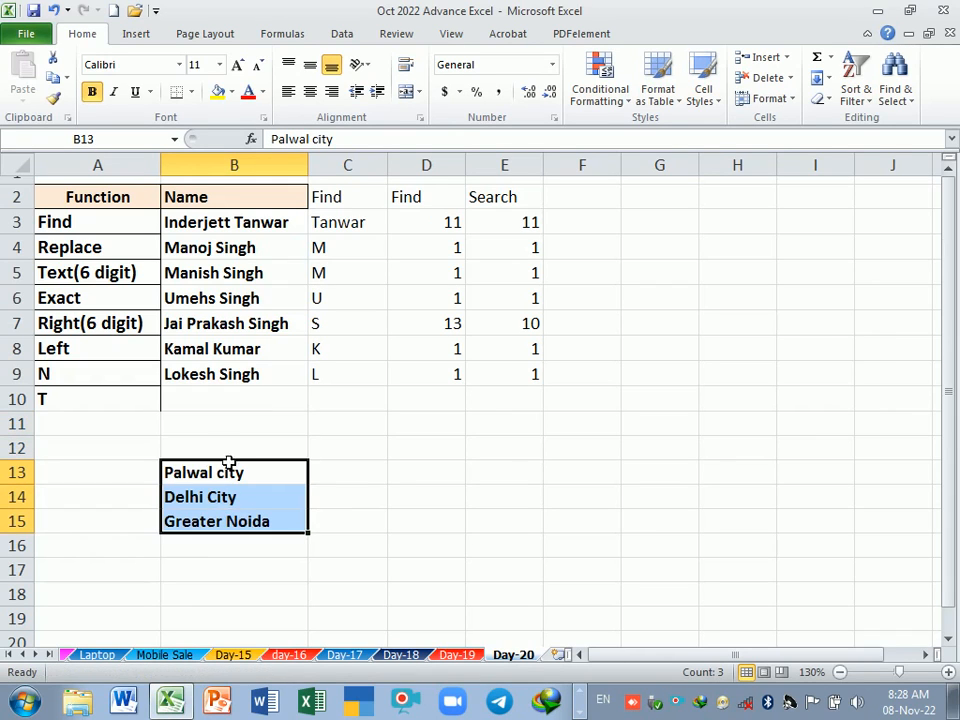
{"action": "left_click", "coordinate": [230, 448]}
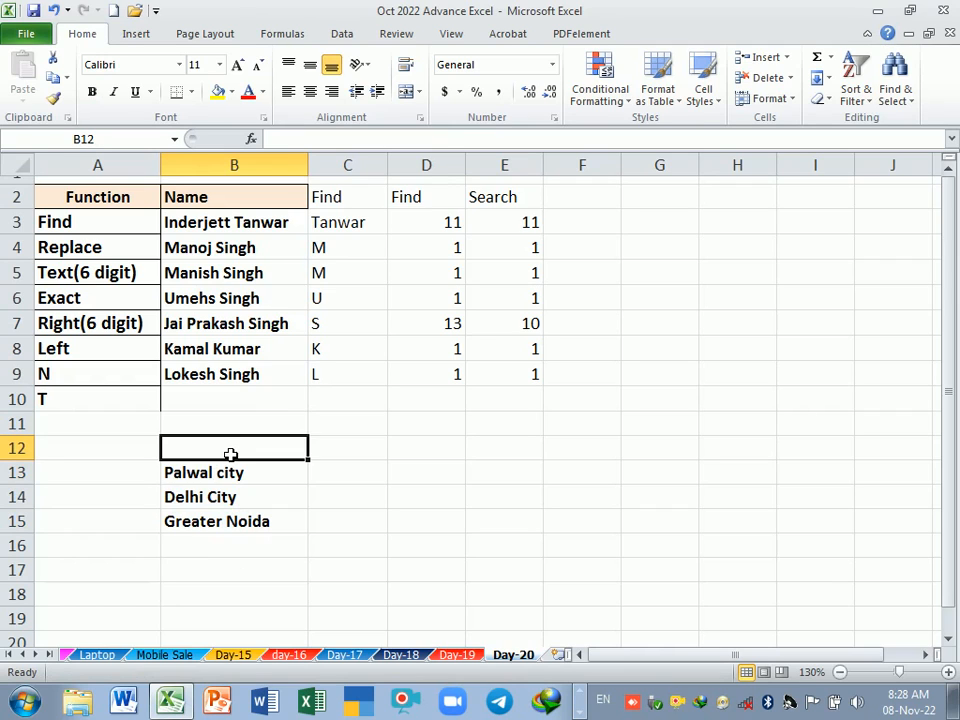
{"action": "type", "text": "S"}
{"action": "key", "text": "BackSpace"}
{"action": "type", "text": "cit"}
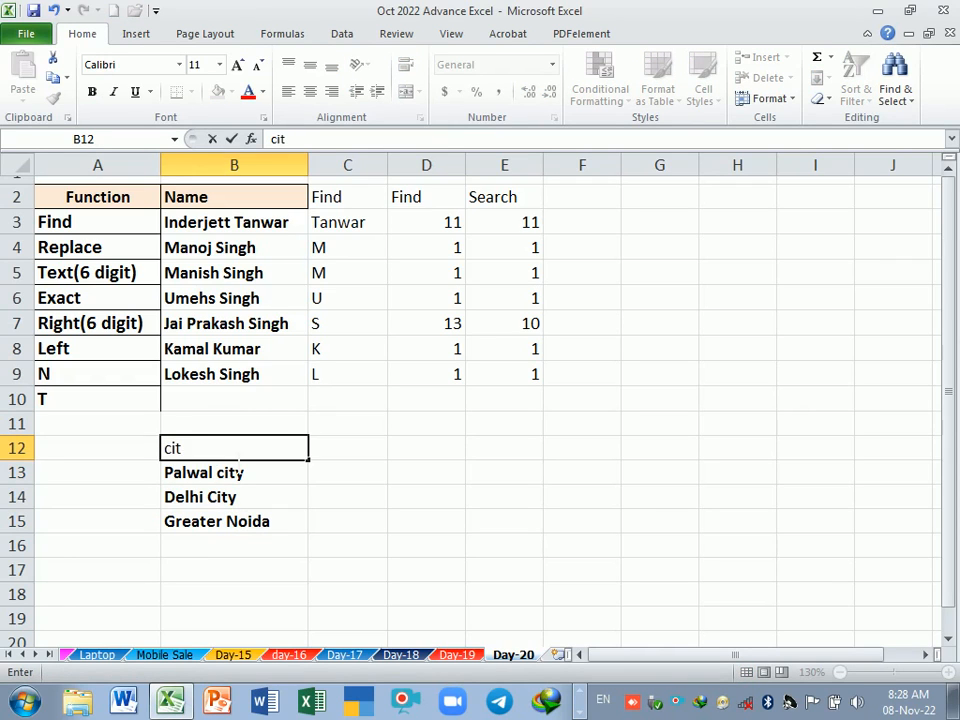
{"action": "type", "text": "y"}
{"action": "key", "text": "Tab"}
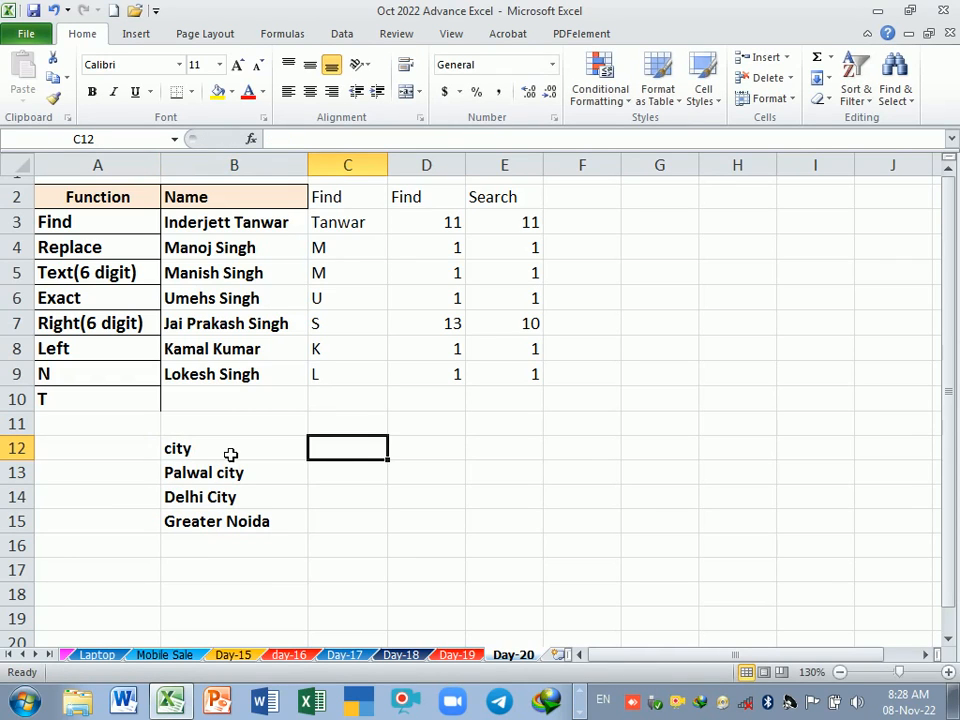
{"action": "type", "text": "Repalce"}
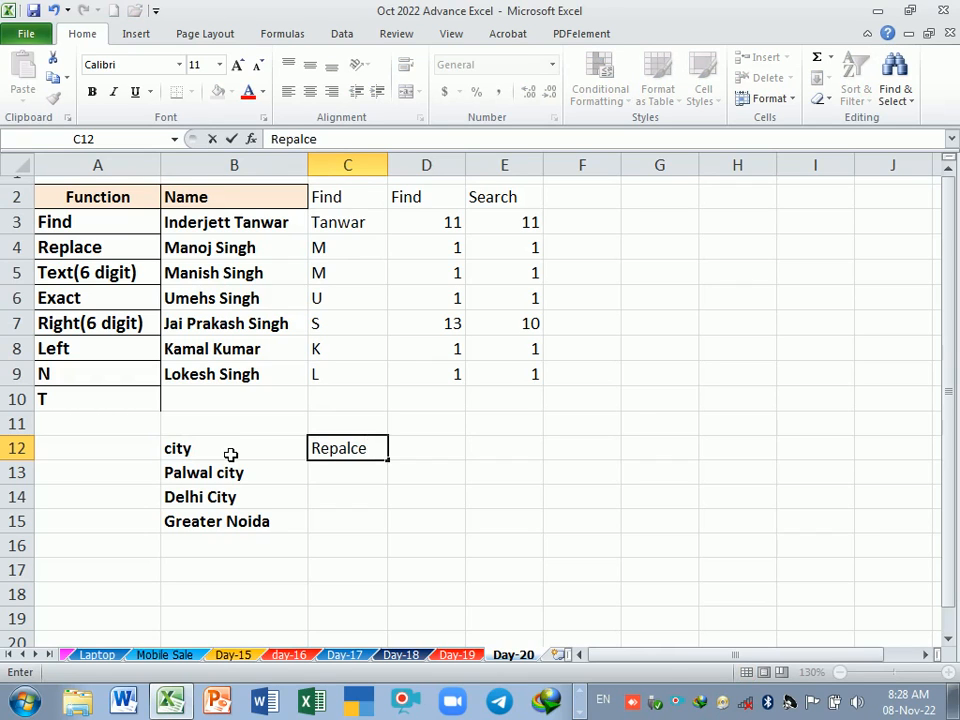
{"action": "key", "text": "Return"}
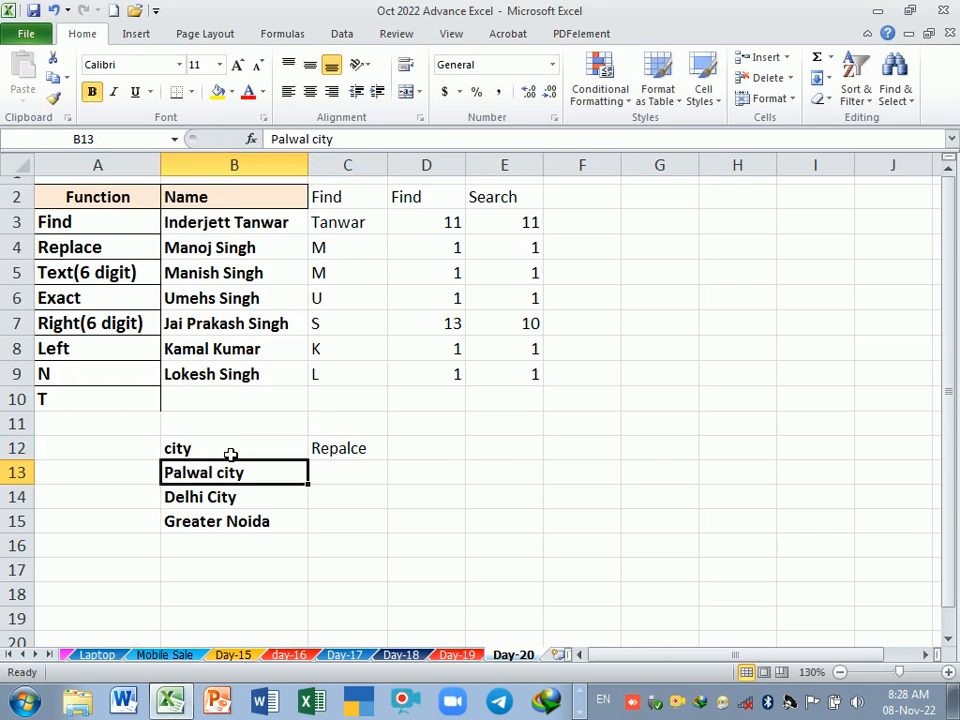
Step: Begin a REPLACE formula in cell C13 with "city" as the old text
{"action": "key", "text": "Right"}
{"action": "type", "text": "="}
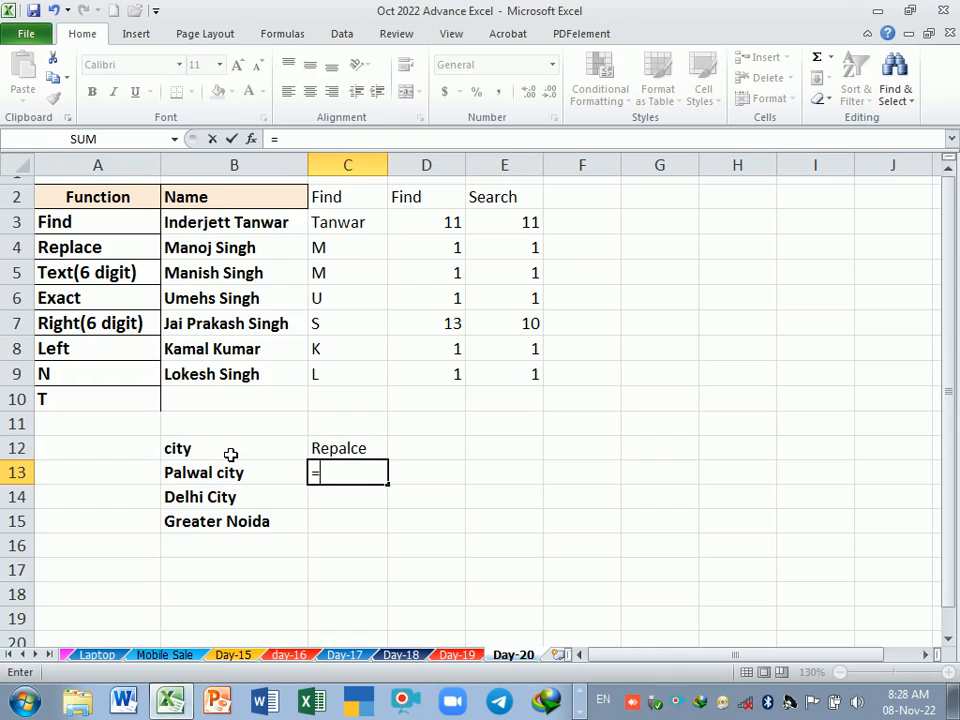
{"action": "type", "text": "rep"}
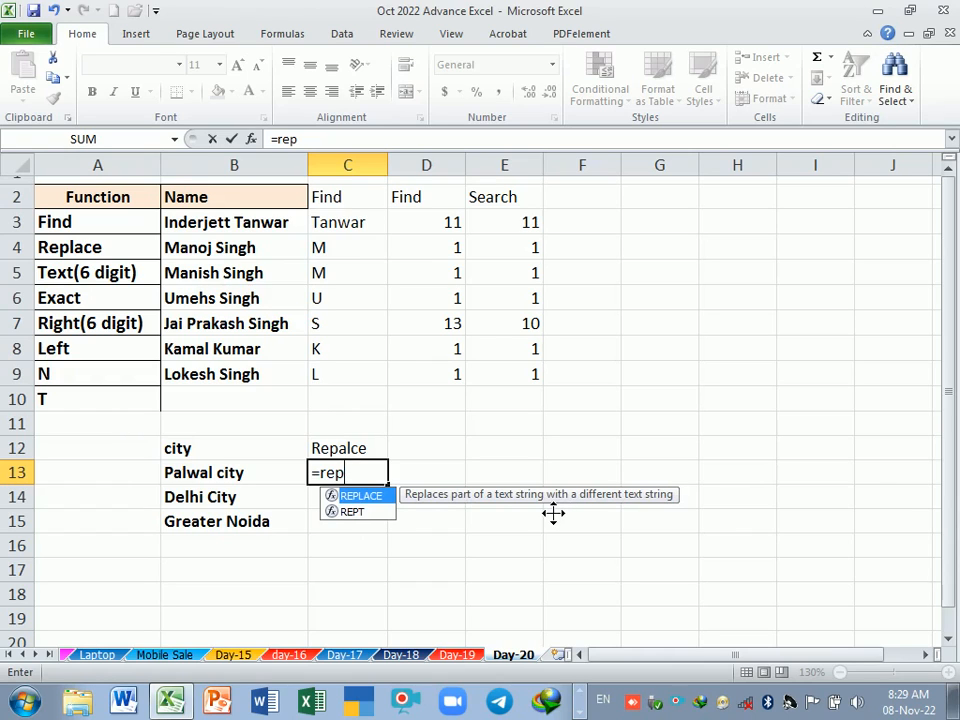
{"action": "double_click", "coordinate": [358, 496]}
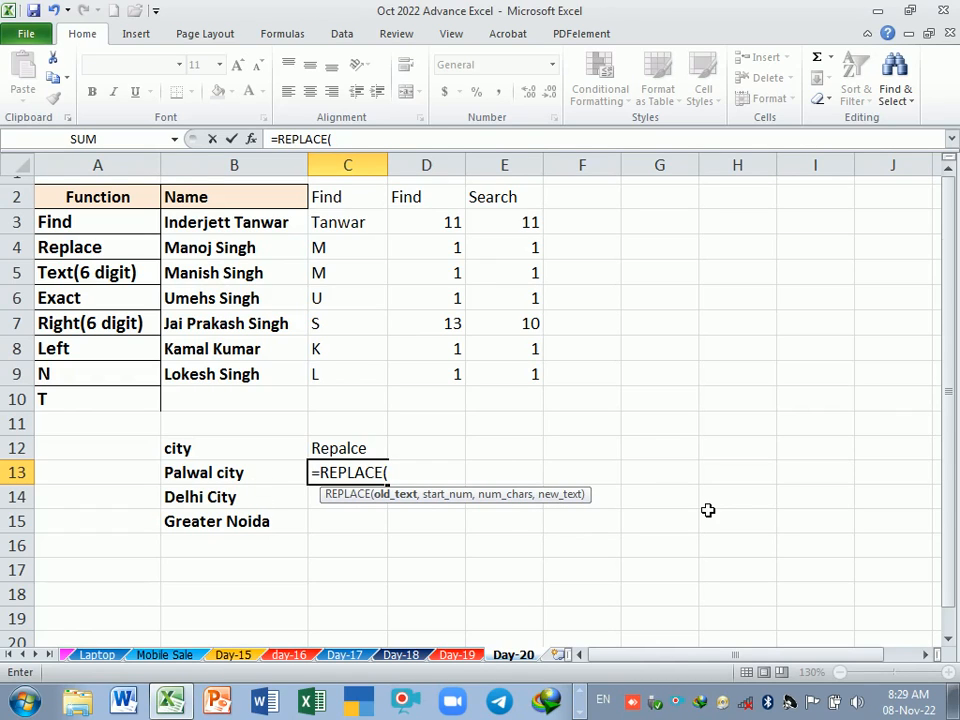
{"action": "type", "text": "\"city\","}
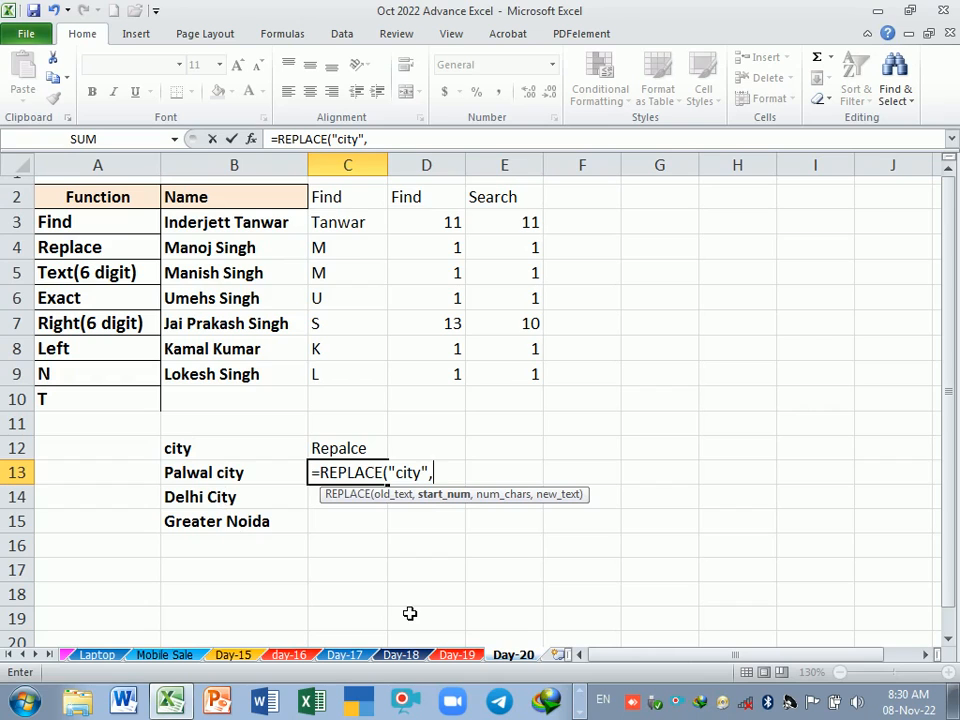
Step: Nest FIND(" ",B13) as the start number of the REPLACE formula in C13
{"action": "type", "text": "find"}
{"action": "key", "text": "Tab"}
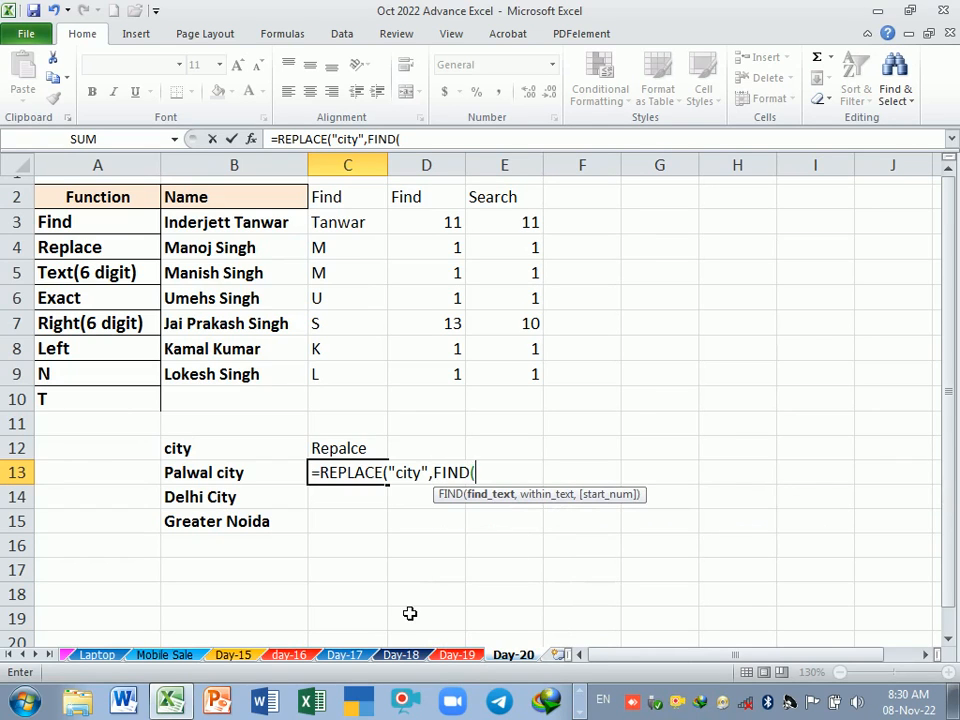
{"action": "type", "text": "\" \","}
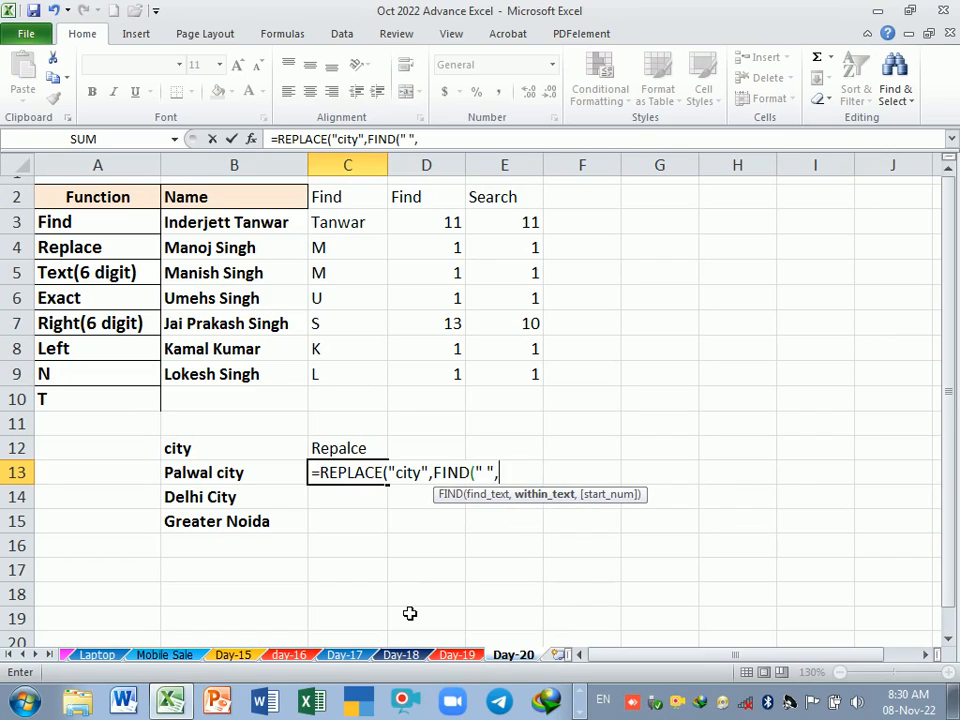
{"action": "left_click", "coordinate": [244, 475]}
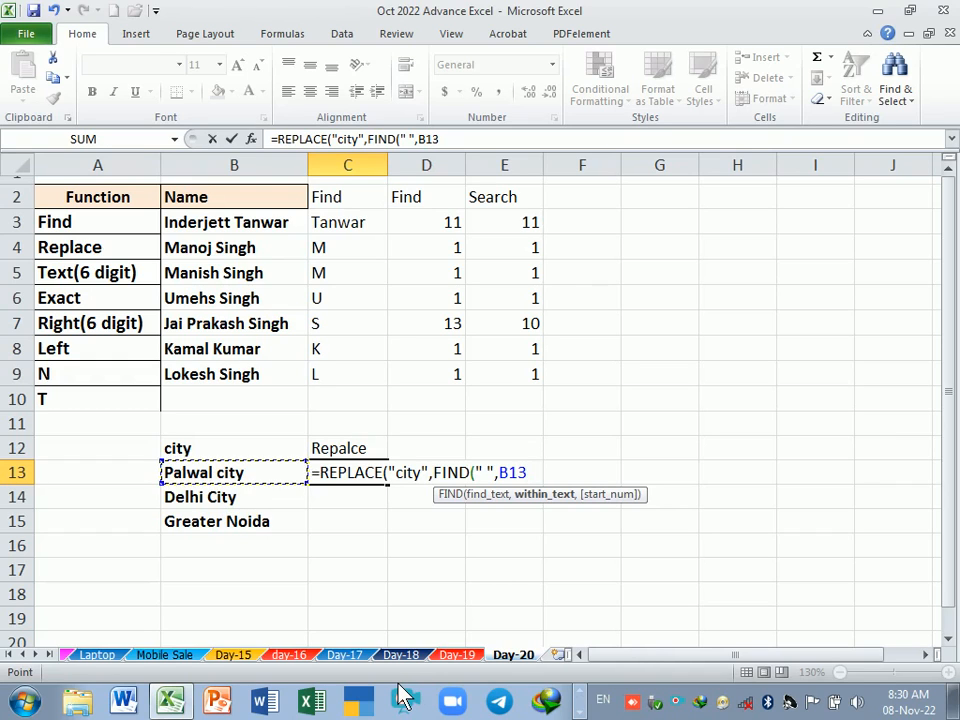
{"action": "type", "text": ")"}
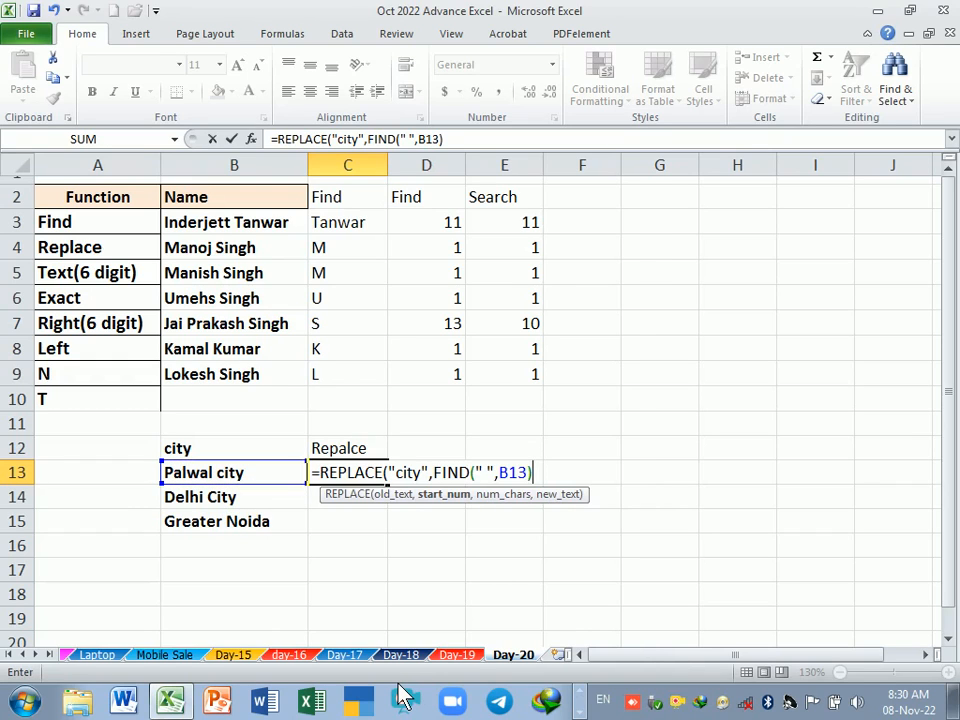
{"action": "type", "text": ","}
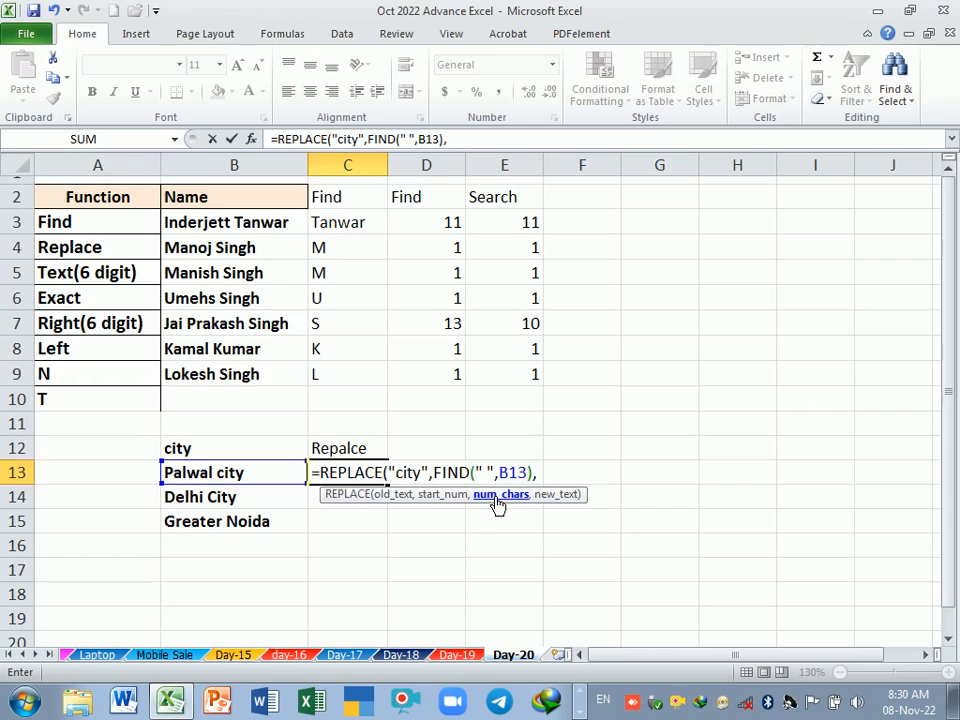
Step: Complete the REPLACE formula in C13 with 20 as the number of characters and "District" as the new text
{"action": "type", "text": "20,"}
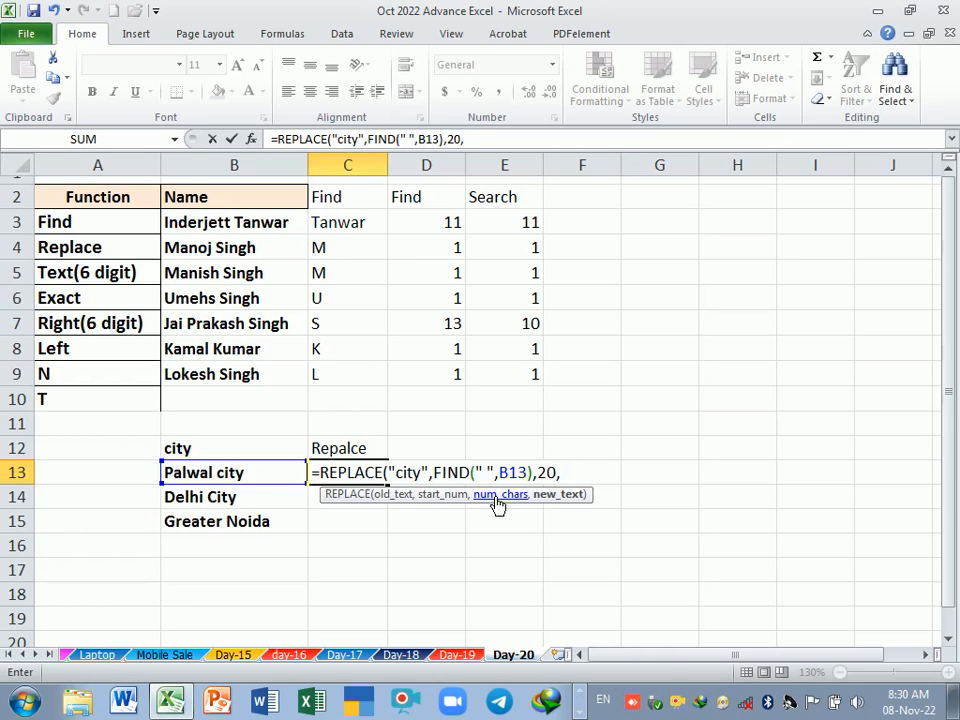
{"action": "type", "text": "\"District\")"}
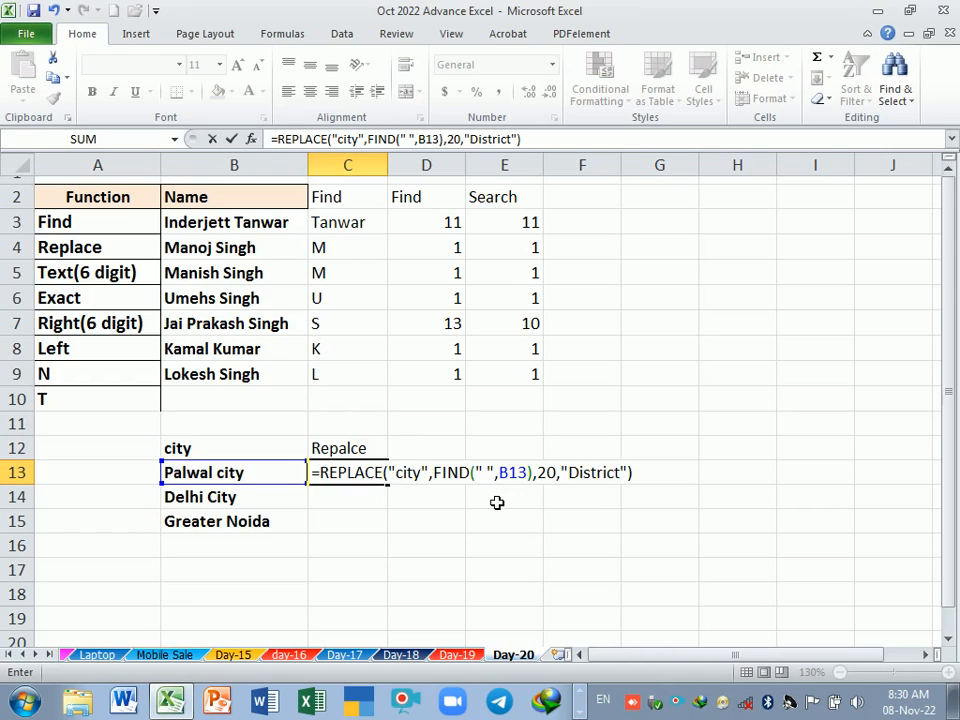
{"action": "key", "text": "Return"}
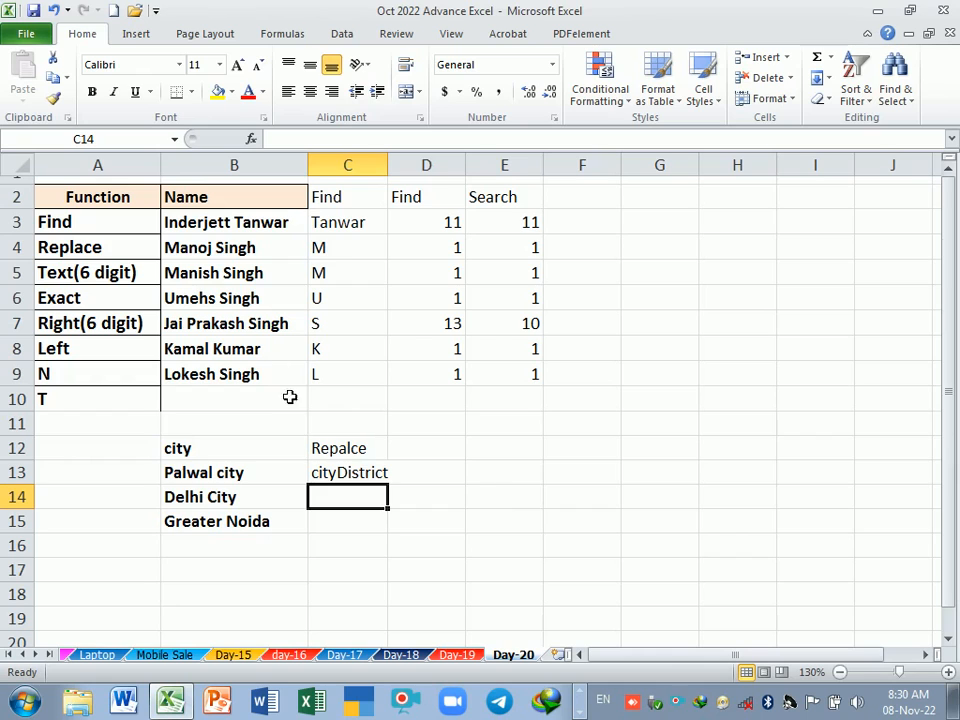
Step: Widen column C to fit the C13 result and check the cell's REPLACE formula
{"action": "left_click", "coordinate": [371, 478]}
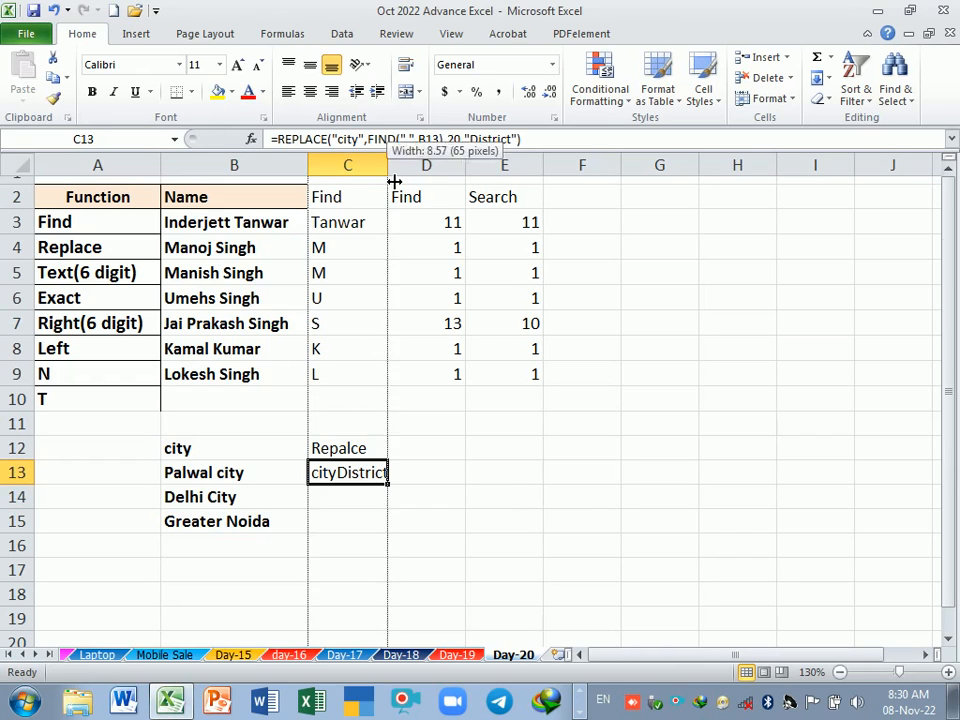
{"action": "left_click_drag", "start_coordinate": [399, 170], "coordinate": [415, 170]}
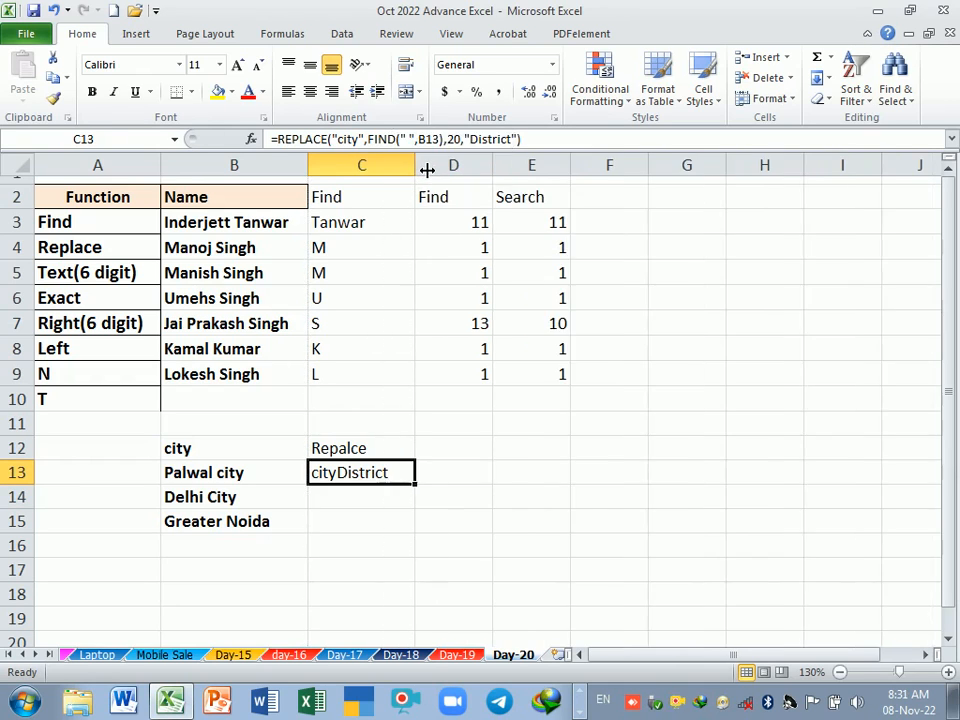
{"action": "double_click", "coordinate": [352, 478]}
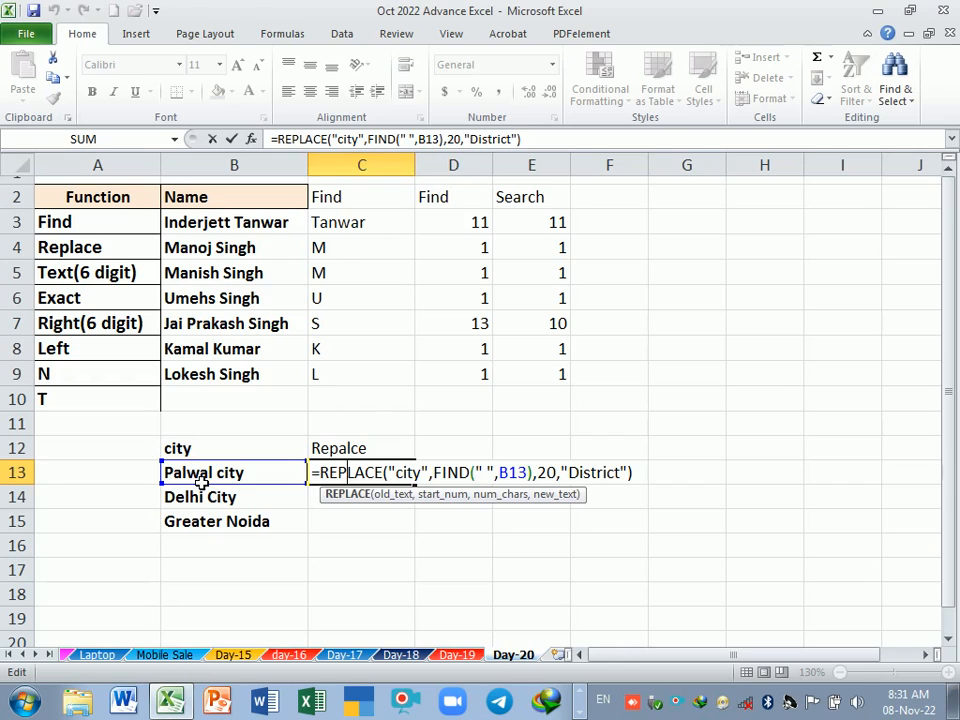
{"action": "key", "text": "Return"}
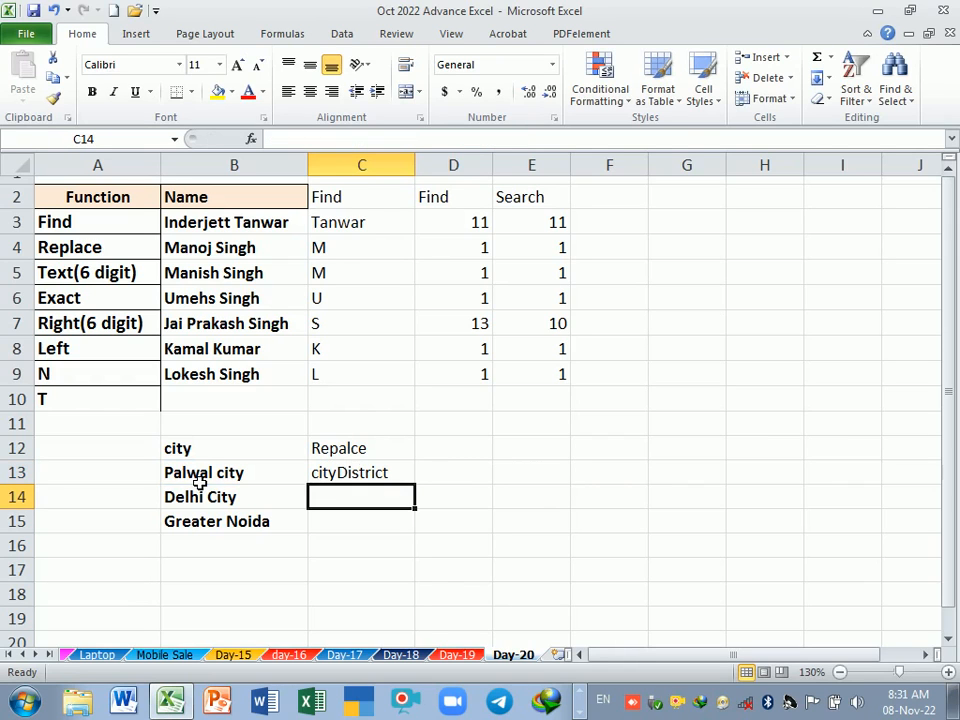
Step: Change the old text argument in the C13 REPLACE formula to the cell reference B13
{"action": "left_click", "coordinate": [377, 476]}
{"action": "double_click", "coordinate": [377, 473]}
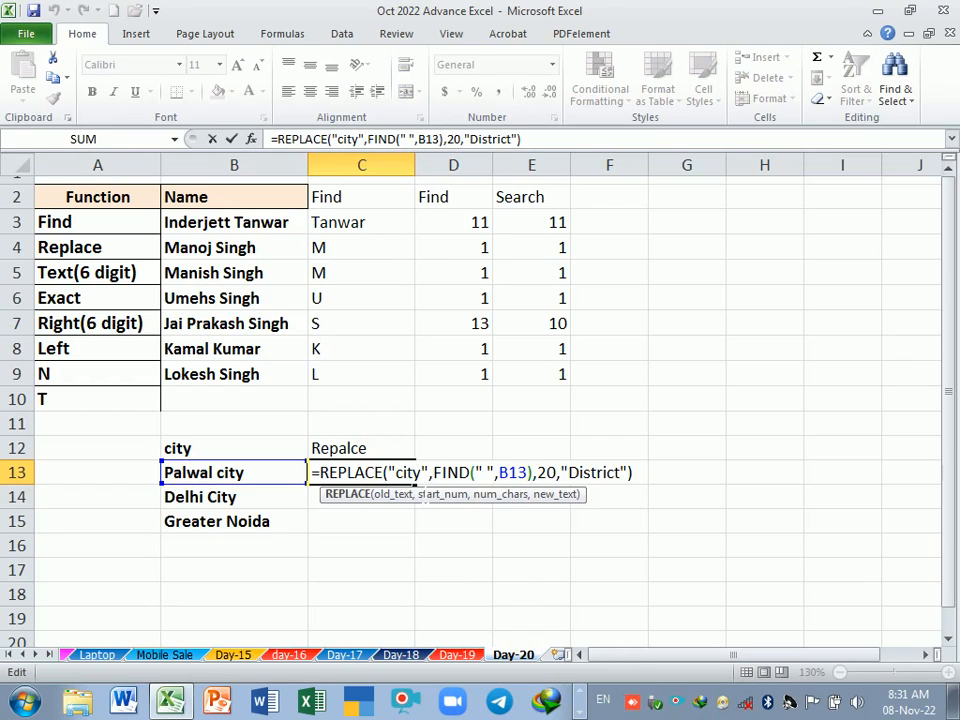
{"action": "left_click", "coordinate": [418, 472]}
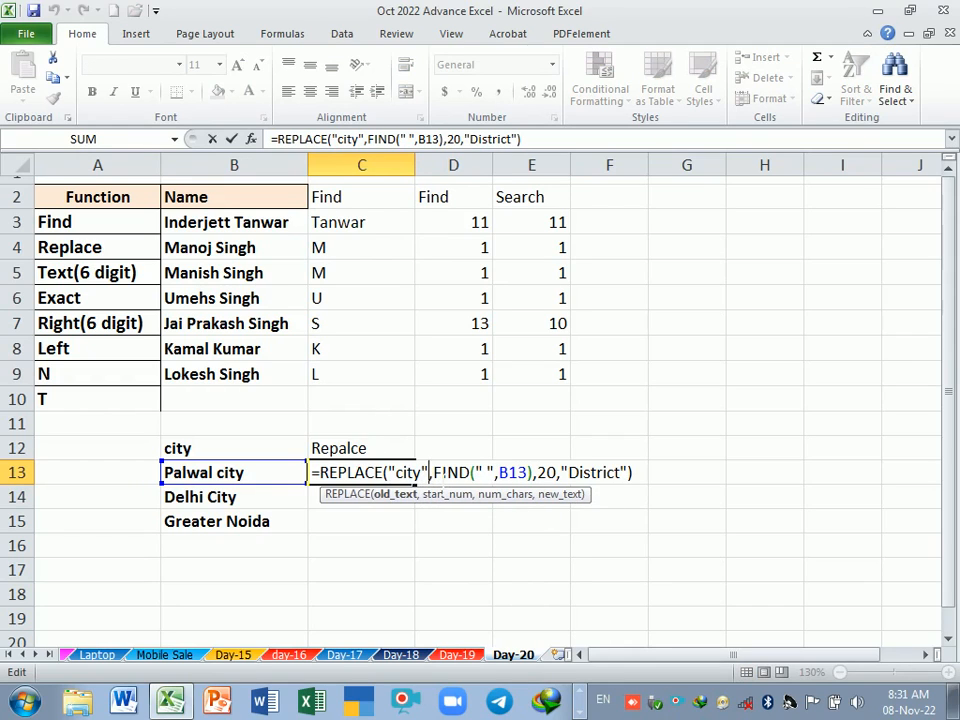
{"action": "key", "text": "BackSpace"}
{"action": "key", "text": "BackSpace"}
{"action": "key", "text": "BackSpace"}
{"action": "key", "text": "BackSpace"}
{"action": "key", "text": "BackSpace"}
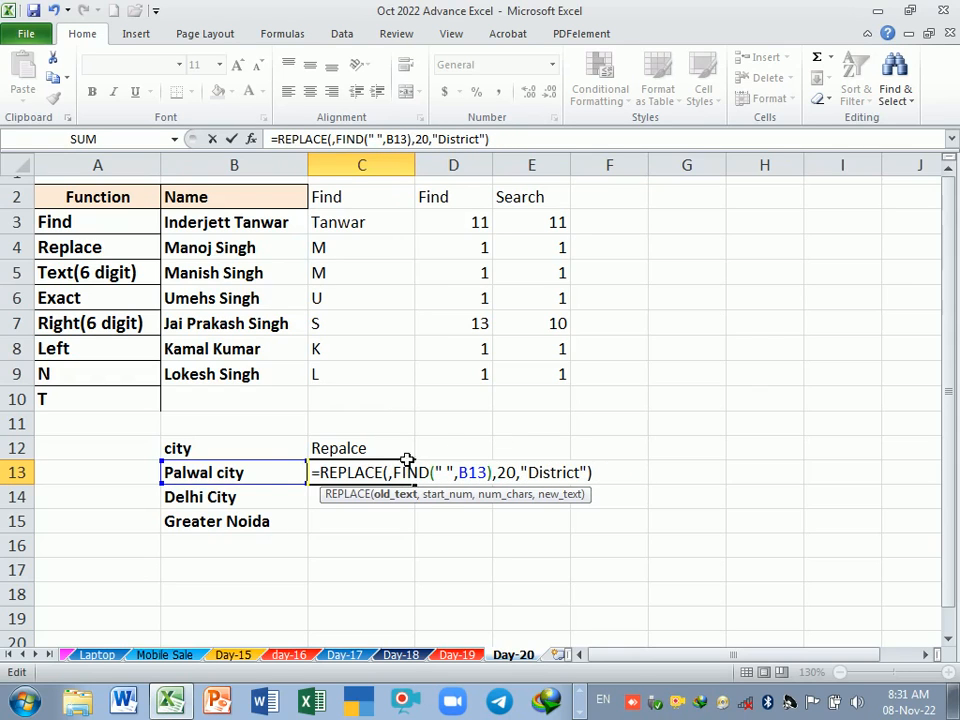
{"action": "left_click", "coordinate": [246, 477]}
{"action": "key", "text": "Return"}
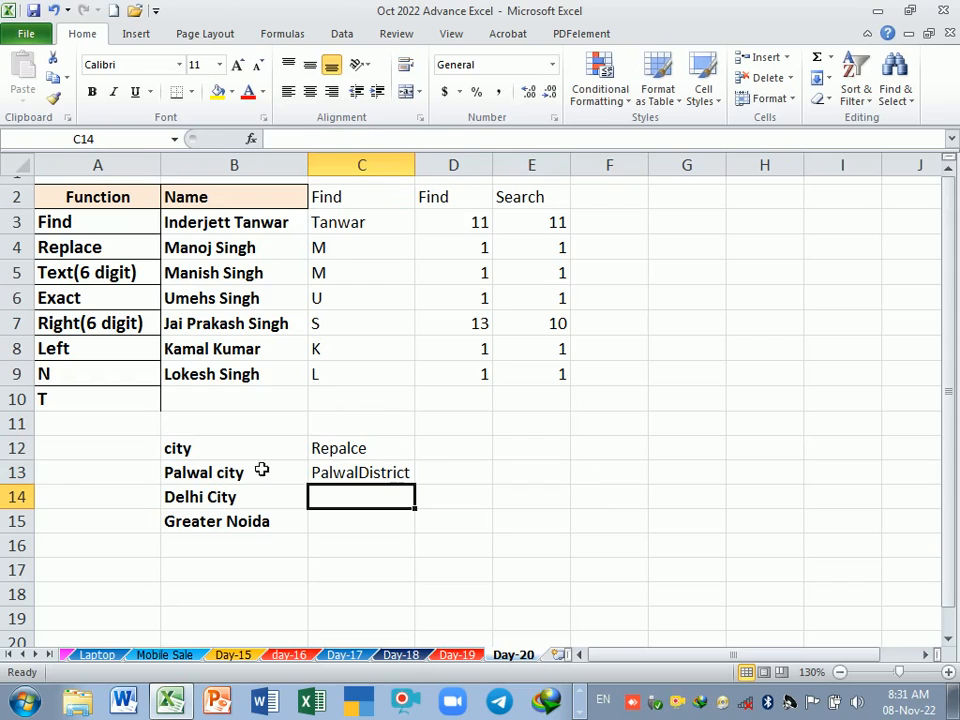
Step: Review each argument of the REPLACE formula in C13, from the old text to the new text
{"action": "double_click", "coordinate": [338, 472]}
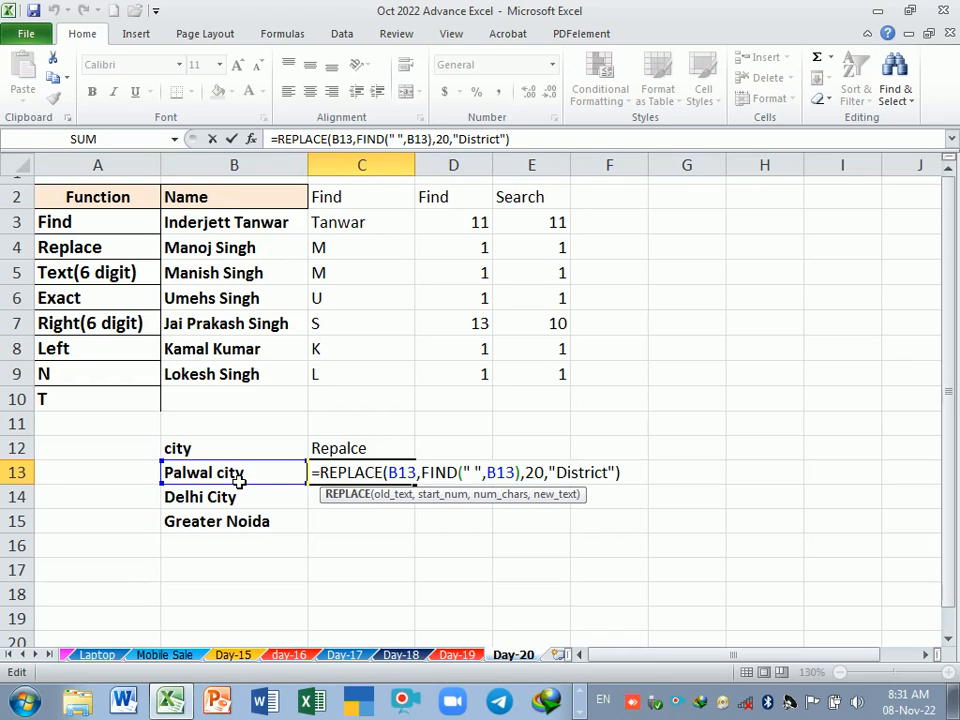
{"action": "left_click", "coordinate": [389, 472]}
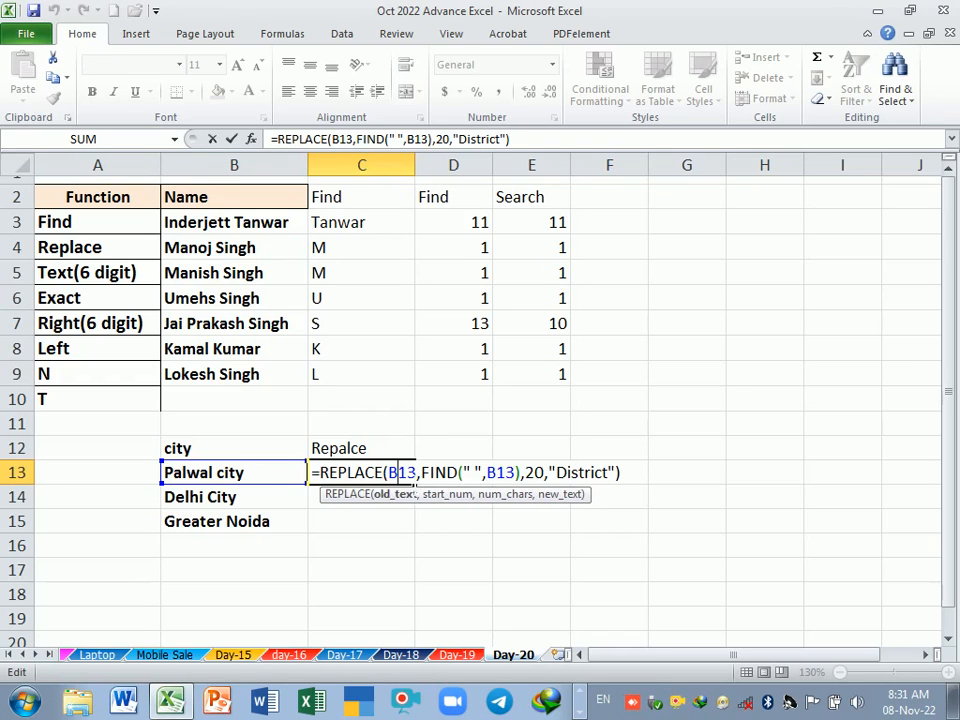
{"action": "left_click", "coordinate": [420, 472]}
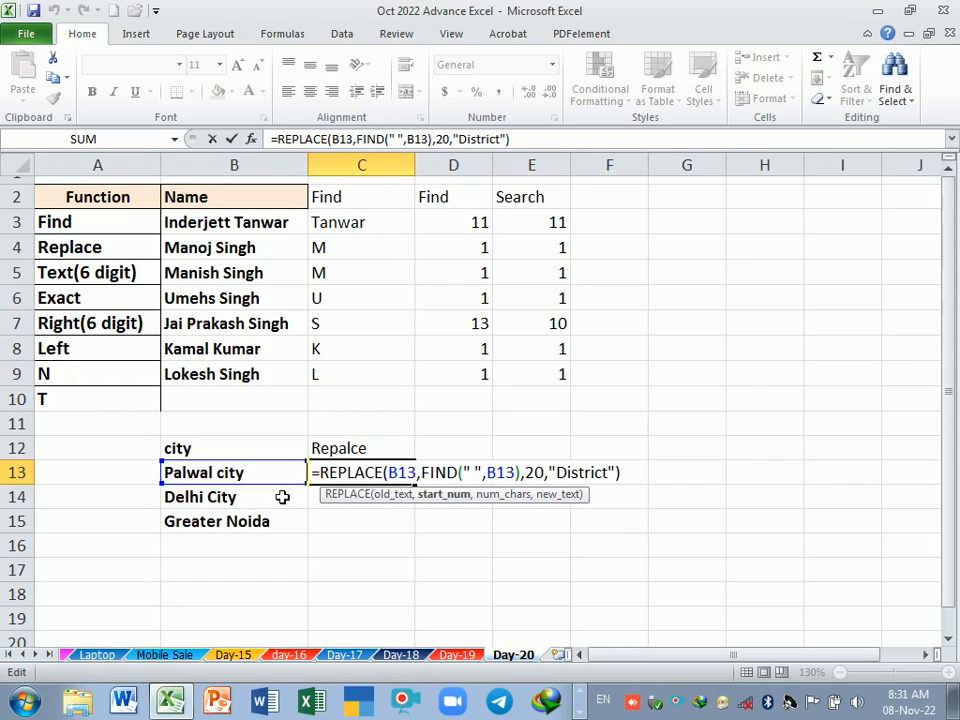
{"action": "left_click", "coordinate": [535, 474]}
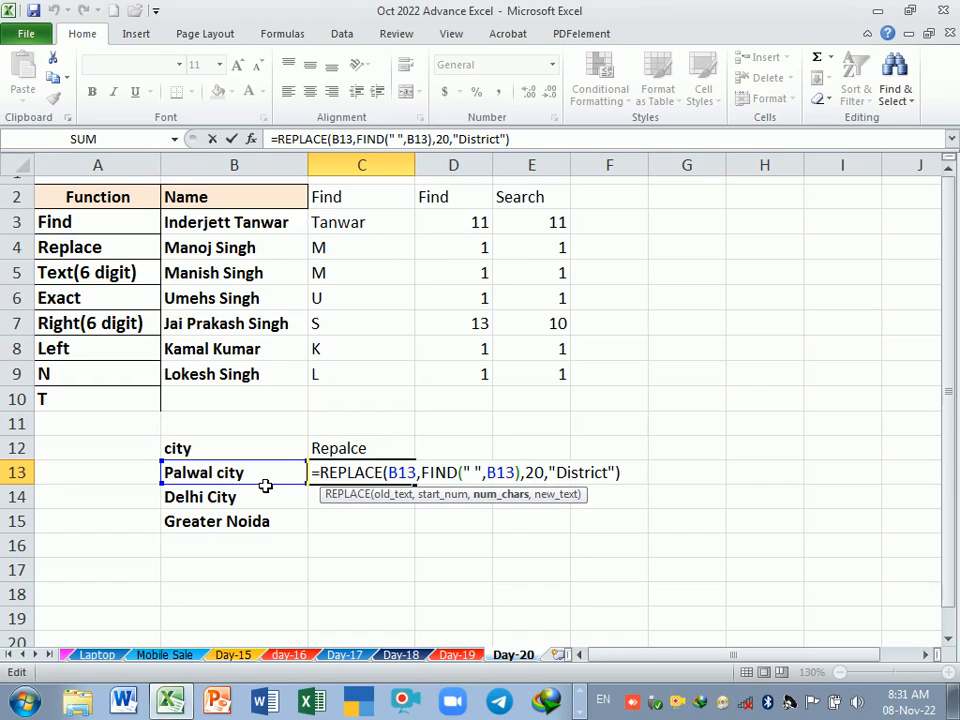
{"action": "left_click", "coordinate": [593, 472]}
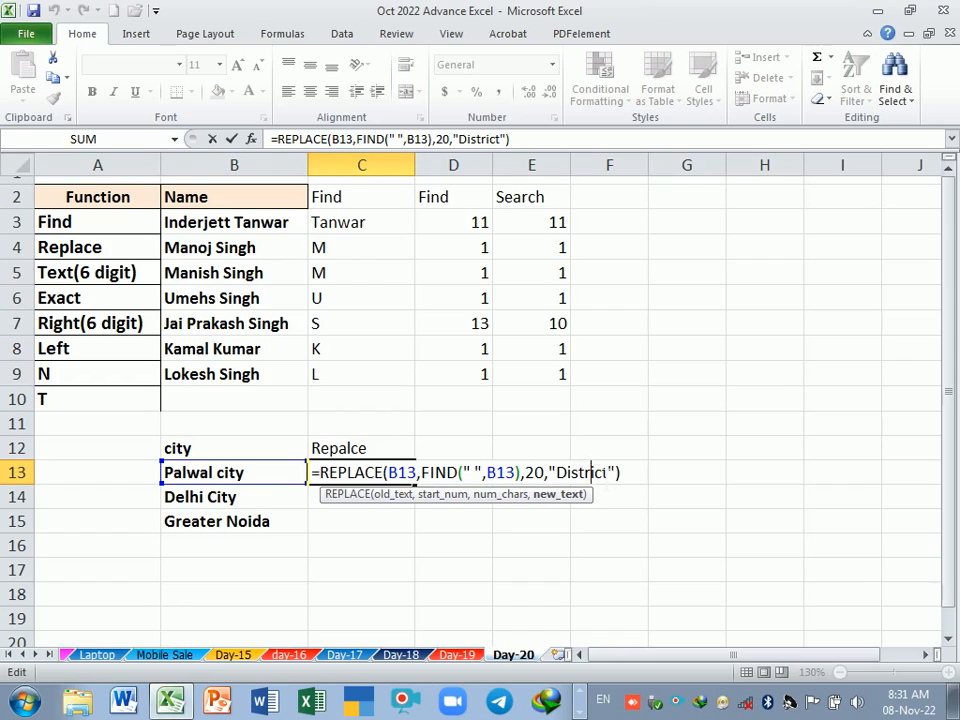
{"action": "key", "text": "Return"}
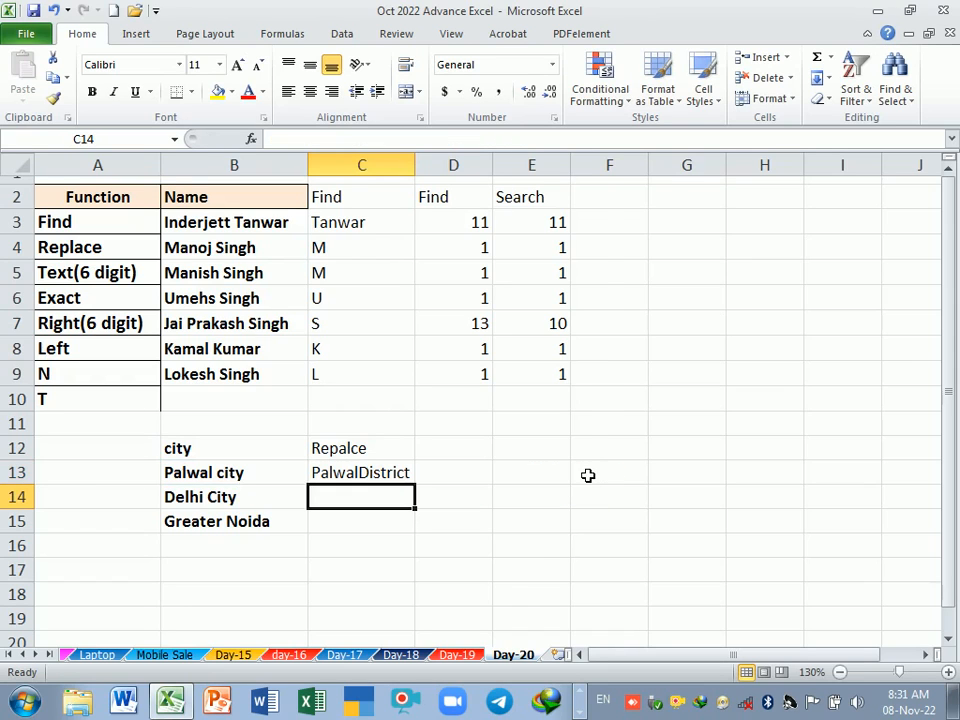
Step: Change the new text argument in the C13 REPLACE formula to an empty string "" and fill the formula down to C15
{"action": "left_click", "coordinate": [366, 478]}
{"action": "double_click", "coordinate": [366, 478]}
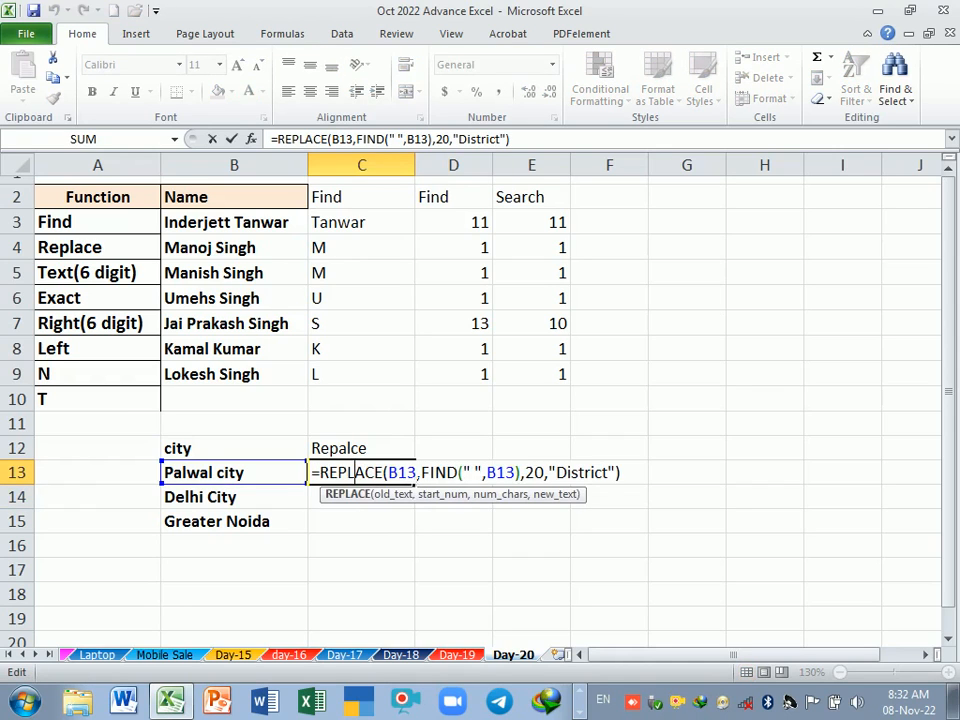
{"action": "left_click", "coordinate": [609, 473]}
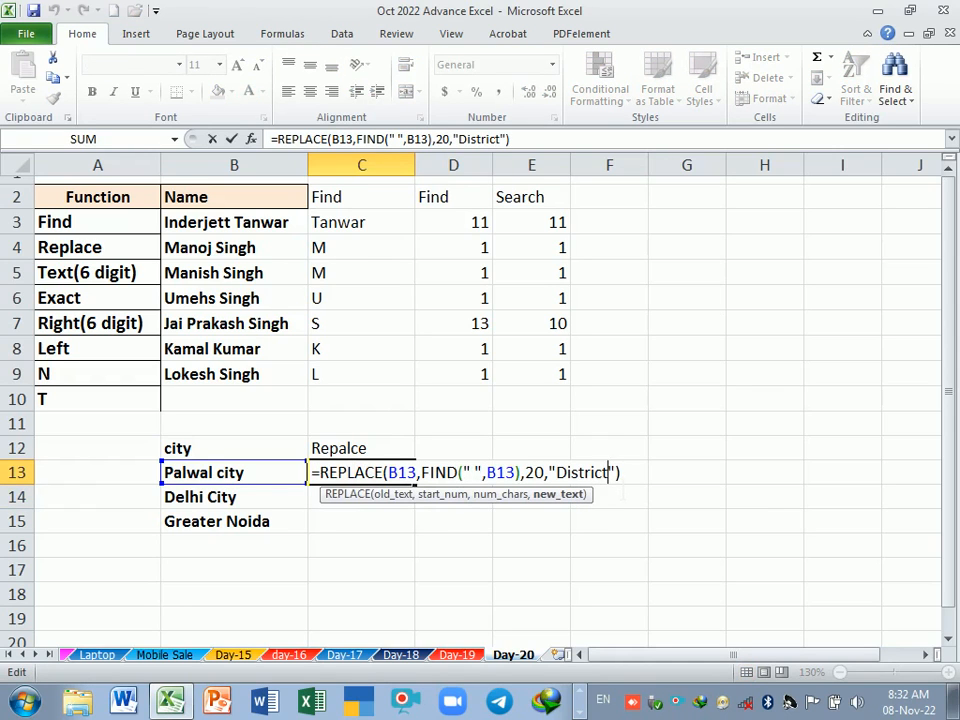
{"action": "key", "text": "BackSpace"}
{"action": "key", "text": "BackSpace"}
{"action": "key", "text": "BackSpace"}
{"action": "key", "text": "BackSpace"}
{"action": "key", "text": "BackSpace"}
{"action": "key", "text": "BackSpace"}
{"action": "key", "text": "BackSpace"}
{"action": "key", "text": "BackSpace"}
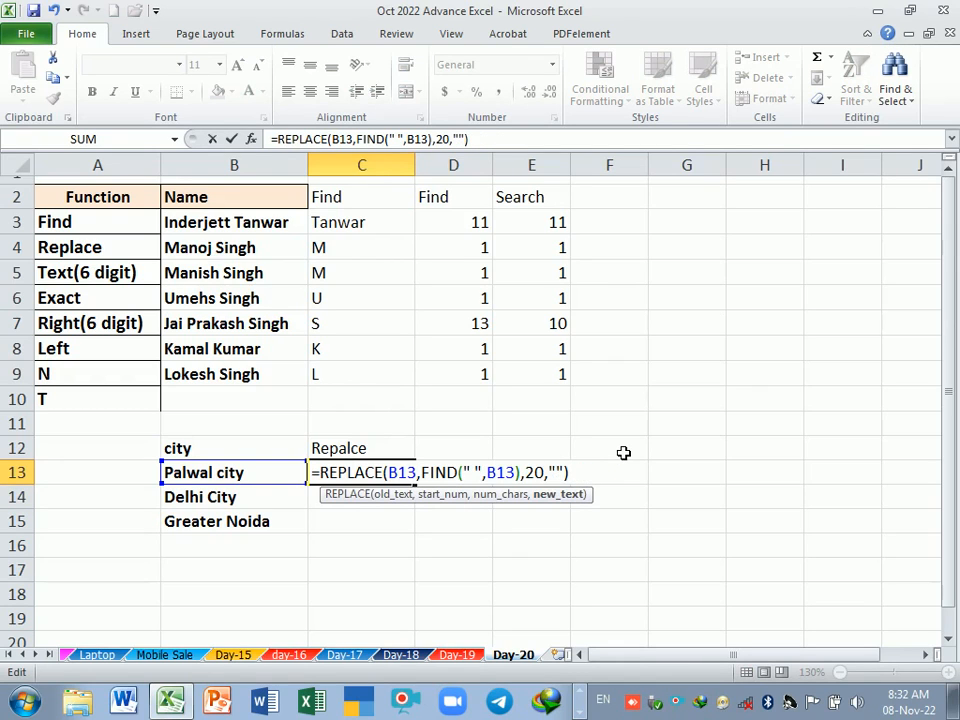
{"action": "key", "text": "Return"}
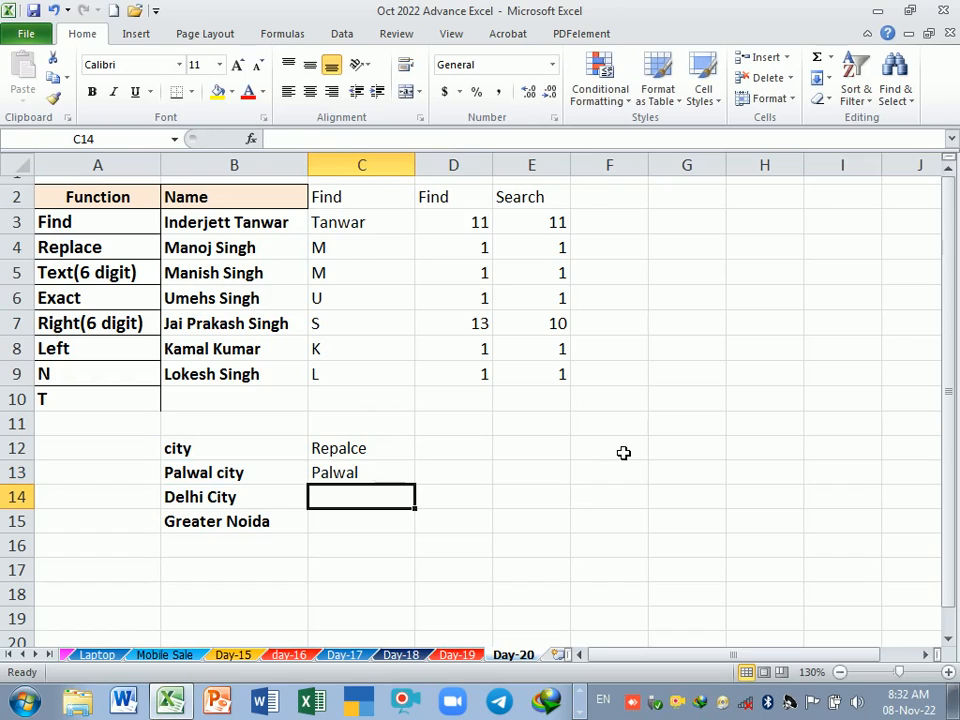
{"action": "left_click", "coordinate": [371, 478]}
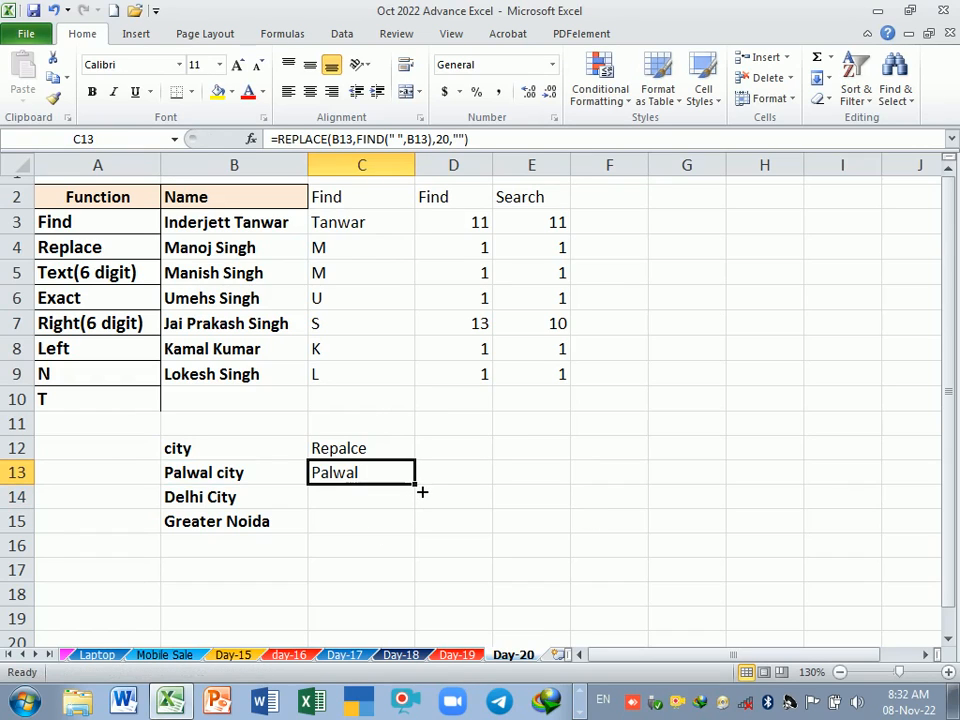
{"action": "left_click_drag", "start_coordinate": [422, 493], "coordinate": [421, 528]}
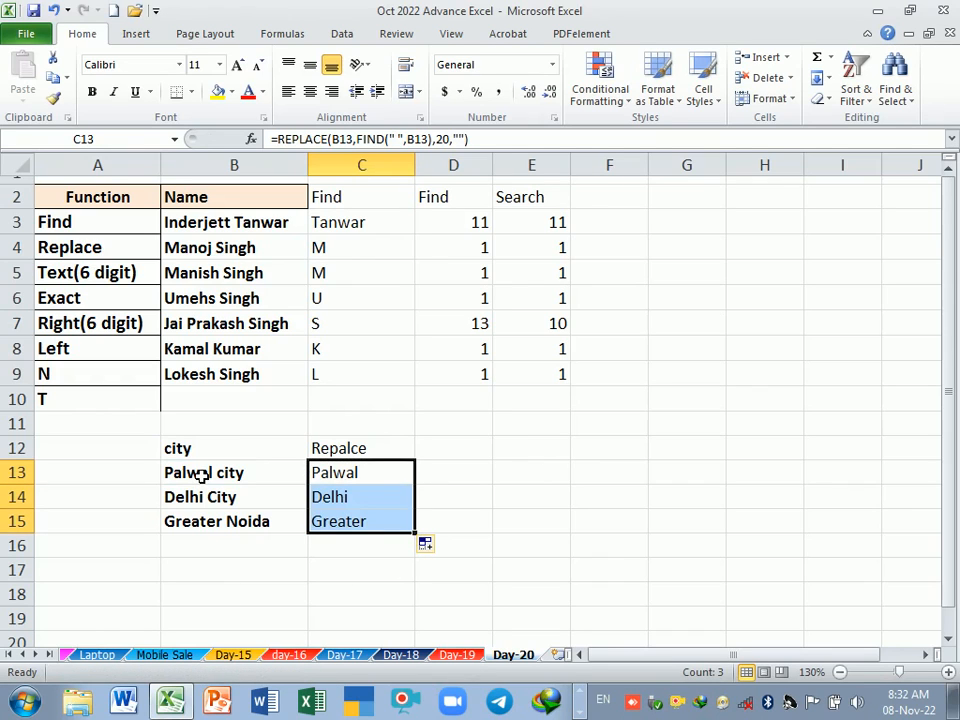
Step: Examine the empty new text argument in the C13 REPLACE formula and the filled results in C13:C15
{"action": "double_click", "coordinate": [358, 474]}
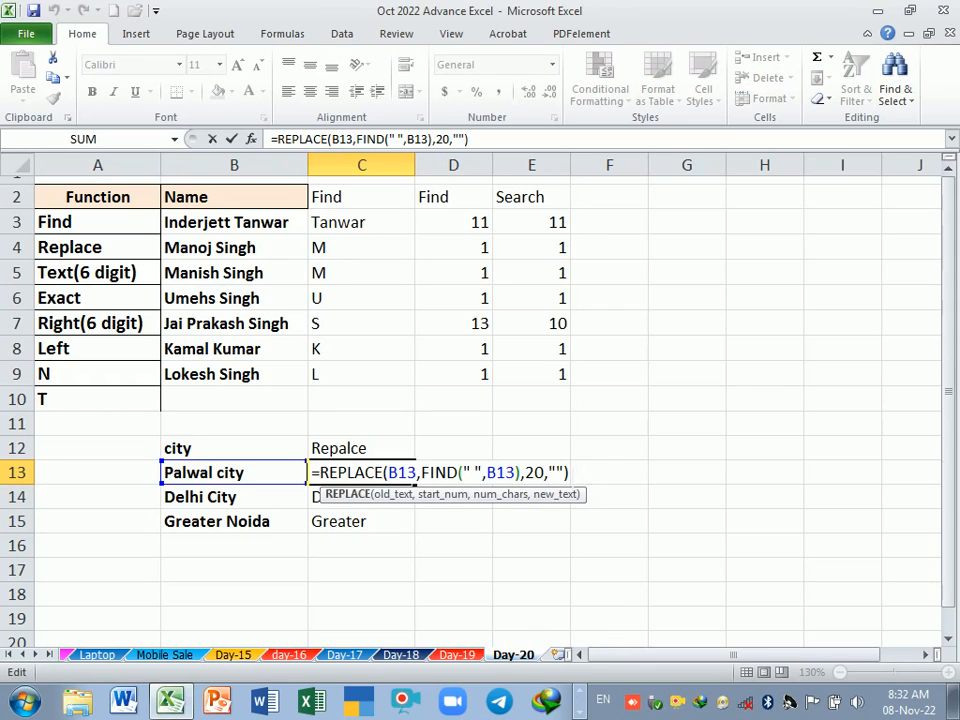
{"action": "left_click", "coordinate": [556, 472]}
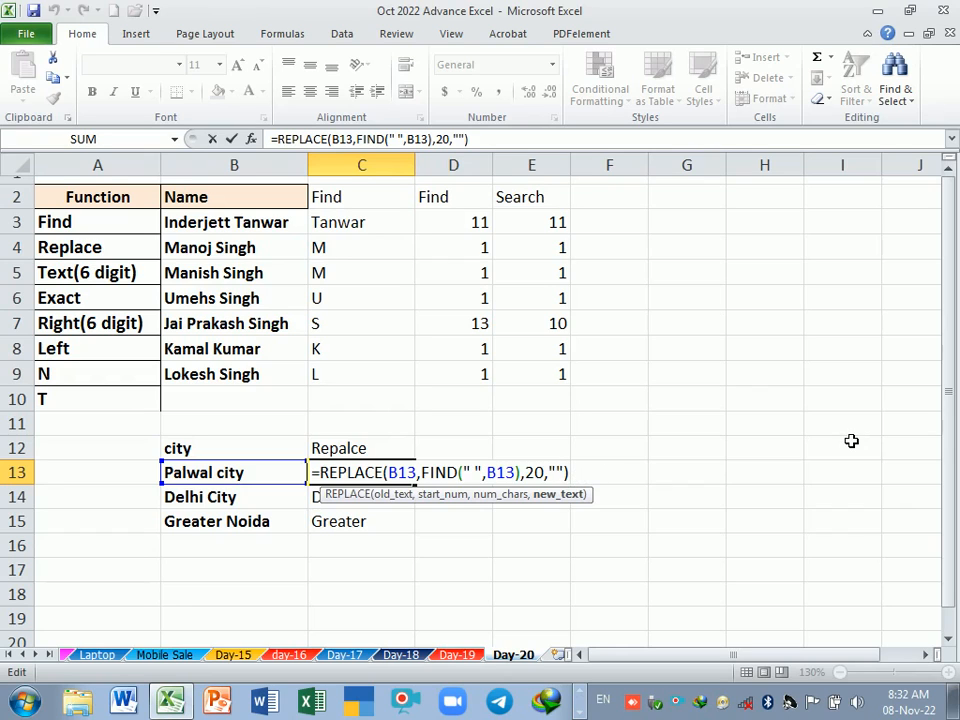
{"action": "key", "text": "Return"}
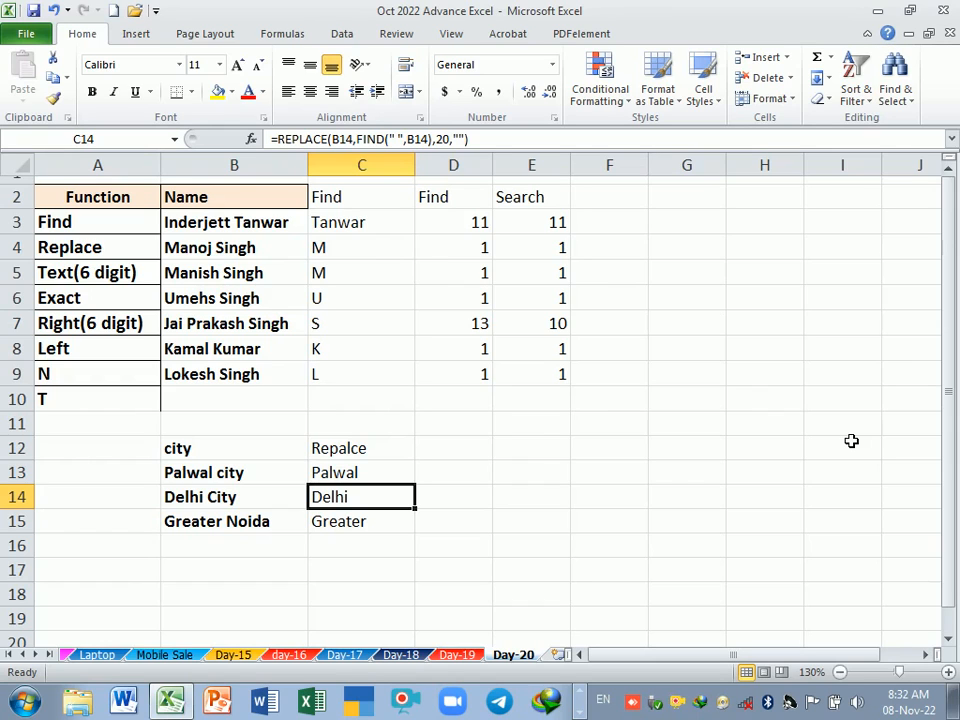
{"action": "left_click_drag", "start_coordinate": [373, 476], "coordinate": [376, 521]}
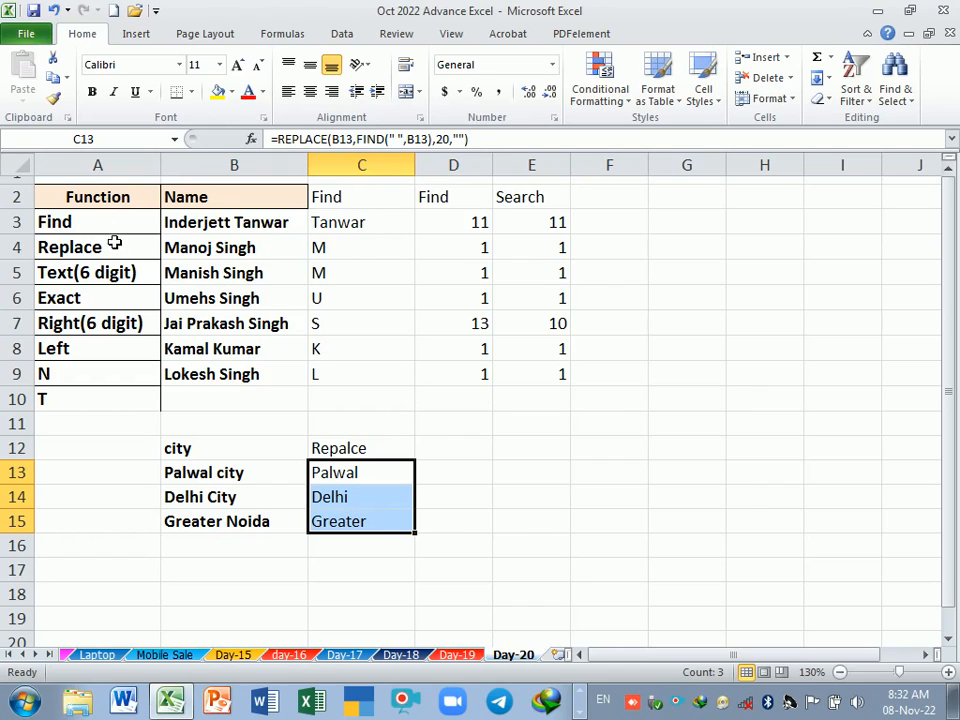
{"action": "left_click", "coordinate": [101, 359]}
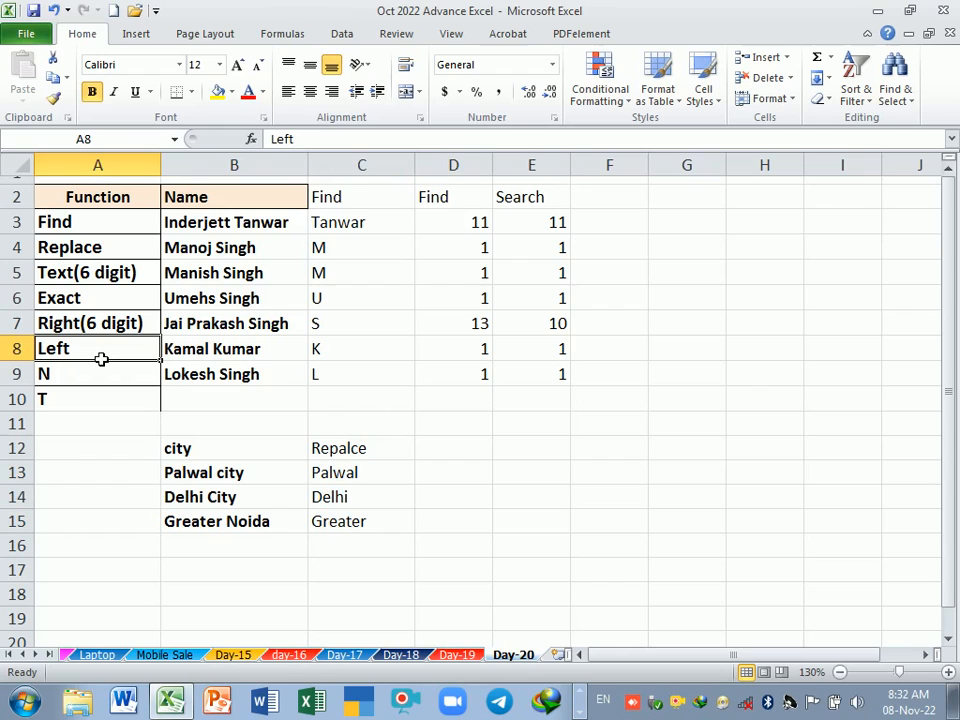
{"action": "left_click", "coordinate": [360, 476]}
{"action": "left_click_drag", "start_coordinate": [360, 484], "coordinate": [358, 522]}
{"action": "left_click", "coordinate": [360, 476]}
{"action": "double_click", "coordinate": [356, 476]}
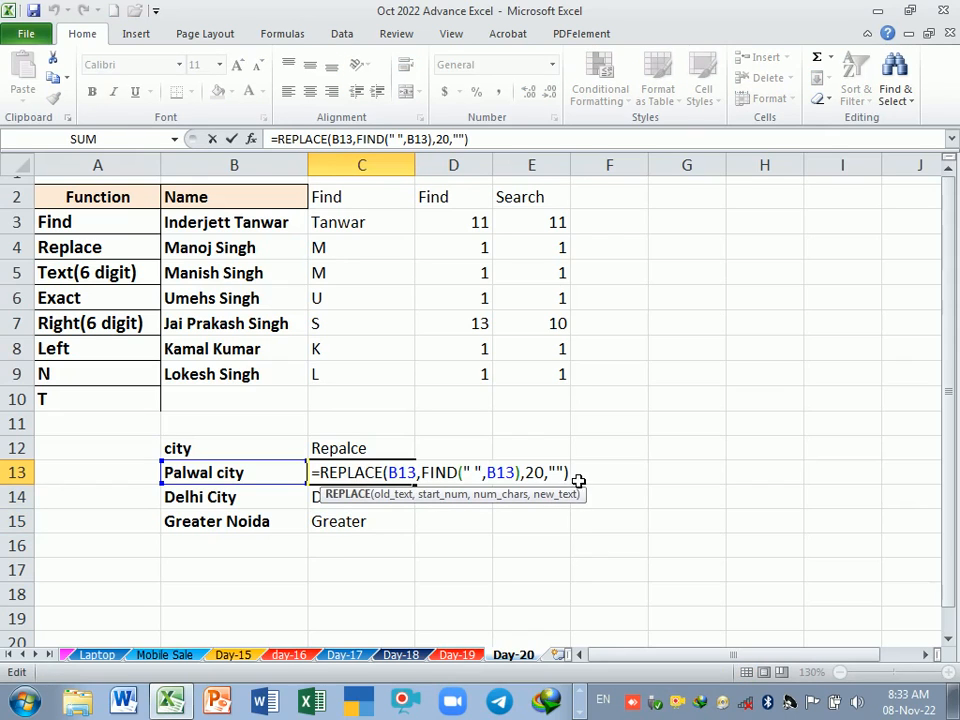
{"action": "key", "text": "Return"}
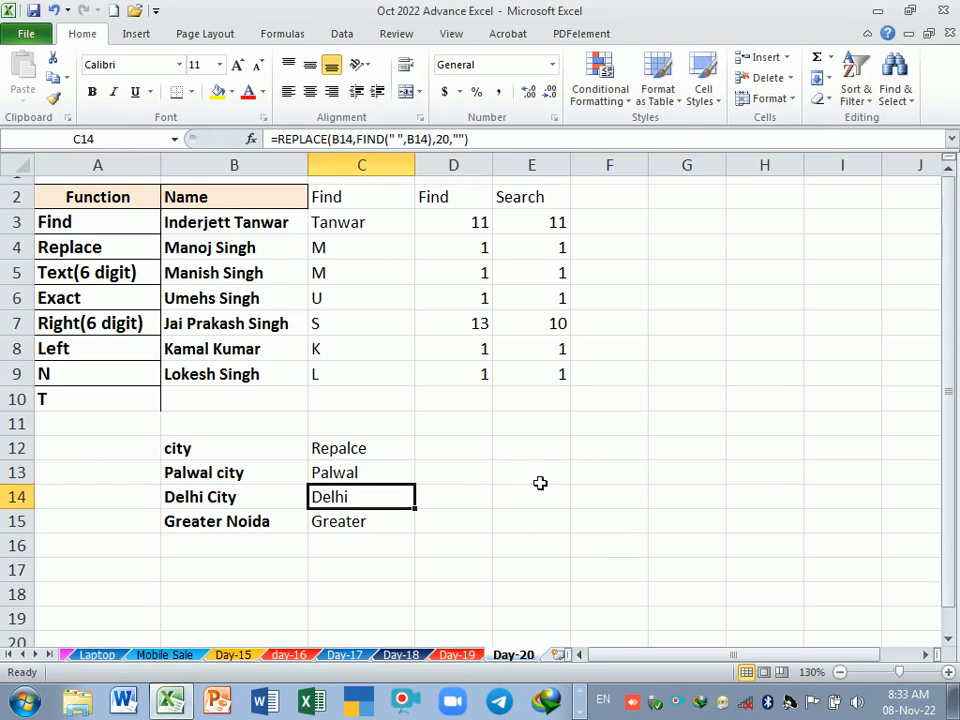
Step: Enter the heading "Repalce" in D12
{"action": "left_click", "coordinate": [437, 456]}
{"action": "type", "text": "Repalce"}
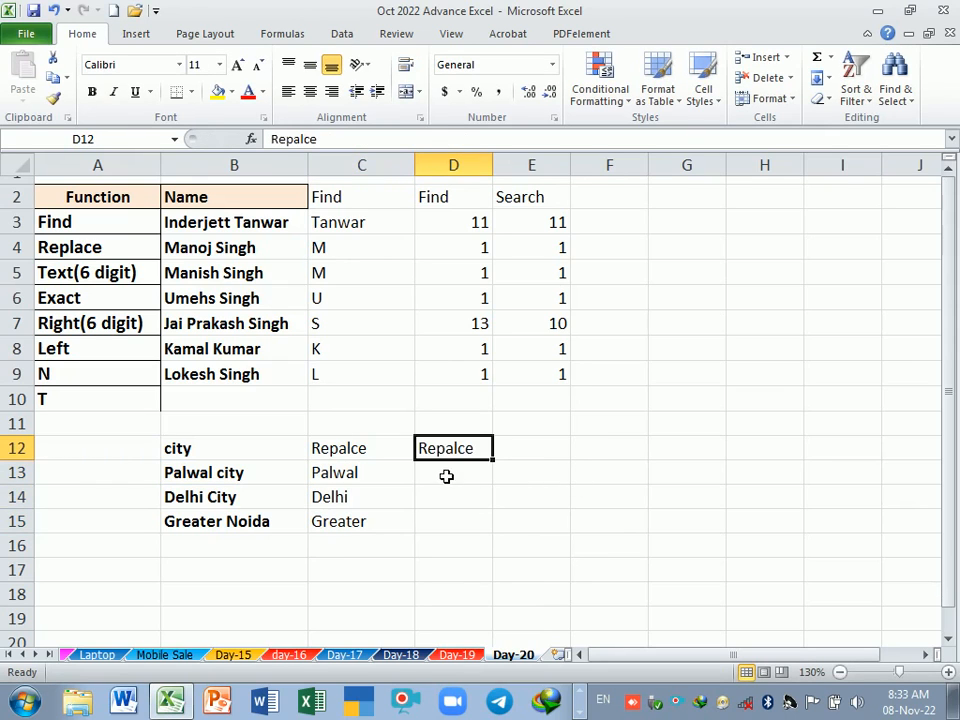
Step: Enter the formula =REPLACE(B13,6,20,"") in D13, using a fixed start number instead of a nested FIND
{"action": "left_click", "coordinate": [450, 480]}
{"action": "type", "text": "="}
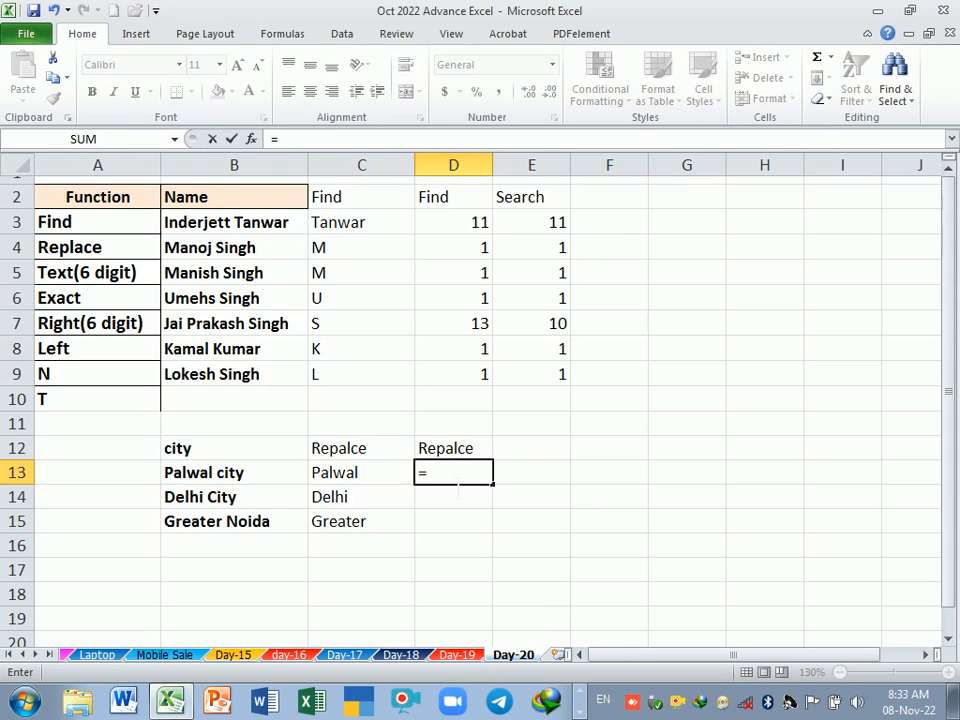
{"action": "type", "text": "rep"}
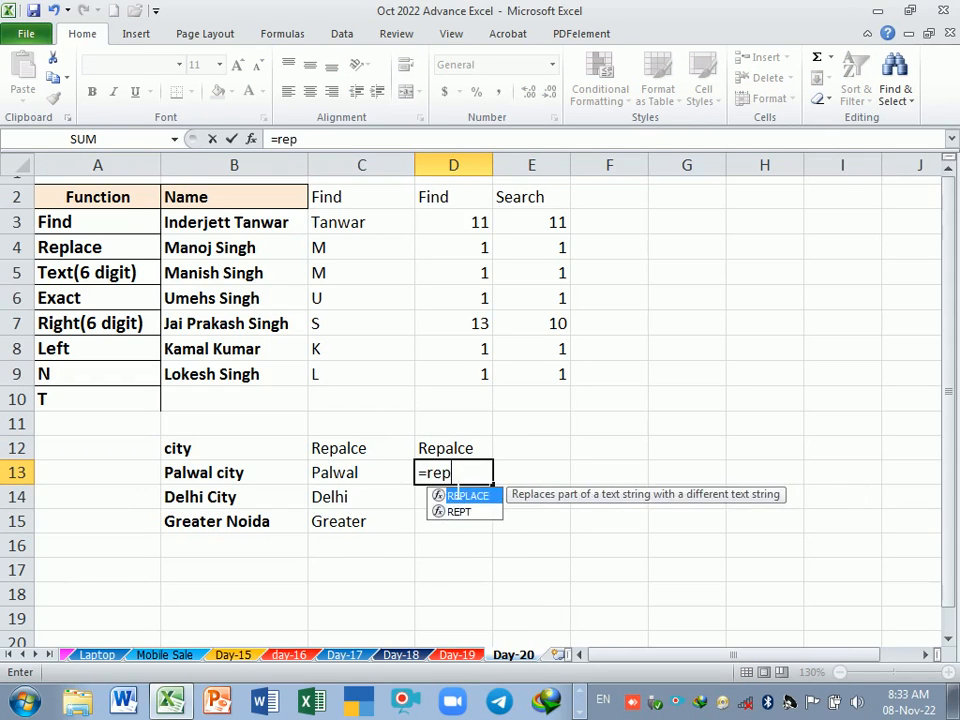
{"action": "key", "text": "Tab"}
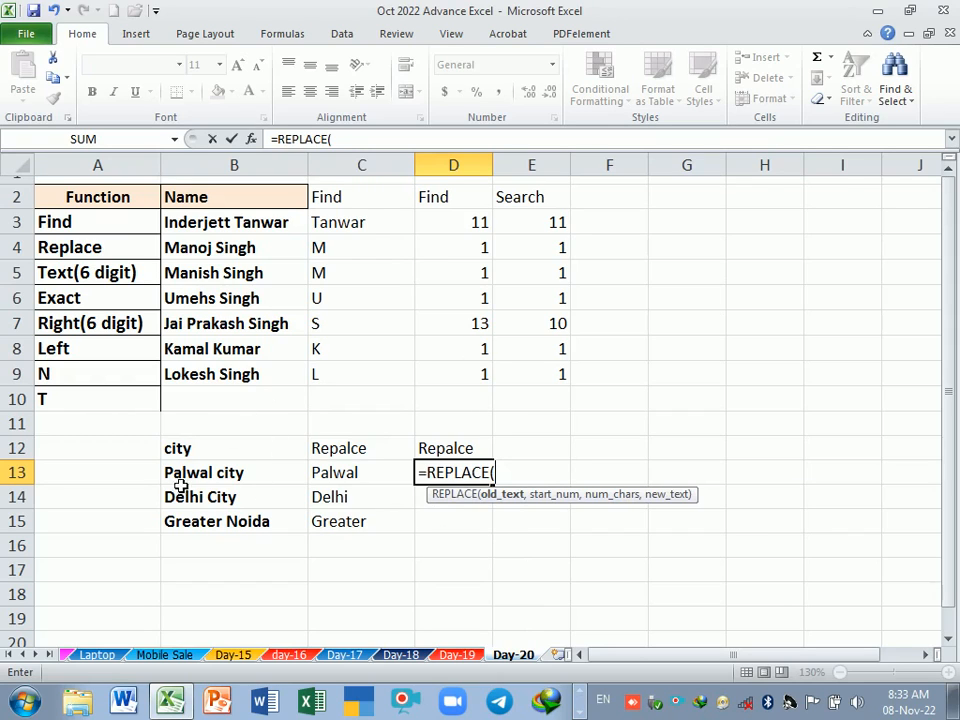
{"action": "left_click", "coordinate": [229, 481]}
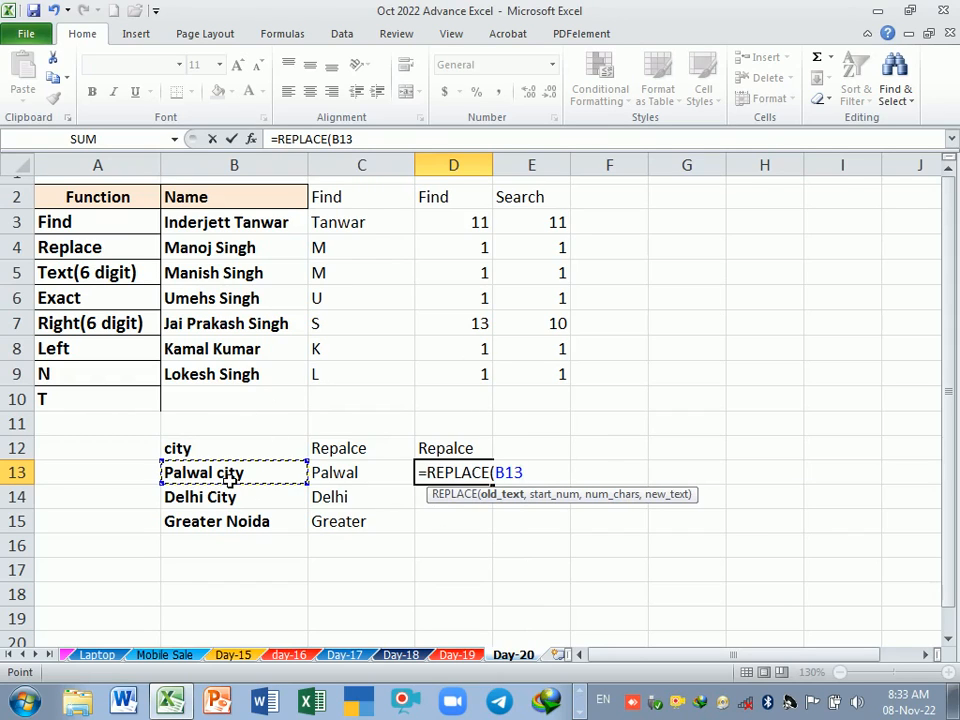
{"action": "type", "text": ",6"}
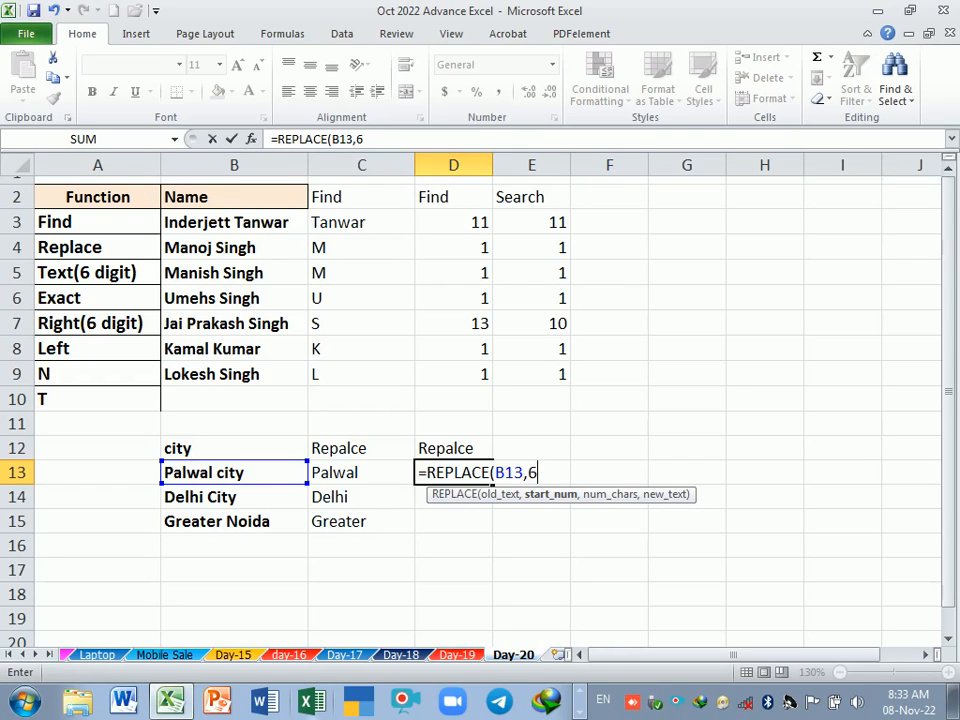
{"action": "type", "text": ","}
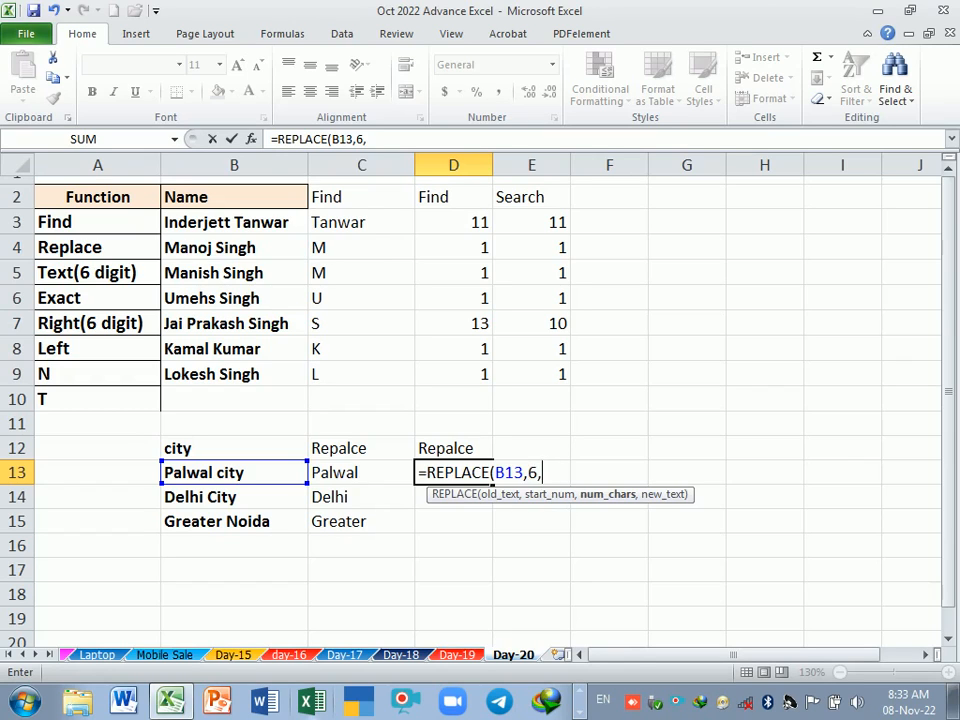
{"action": "type", "text": "20,"}
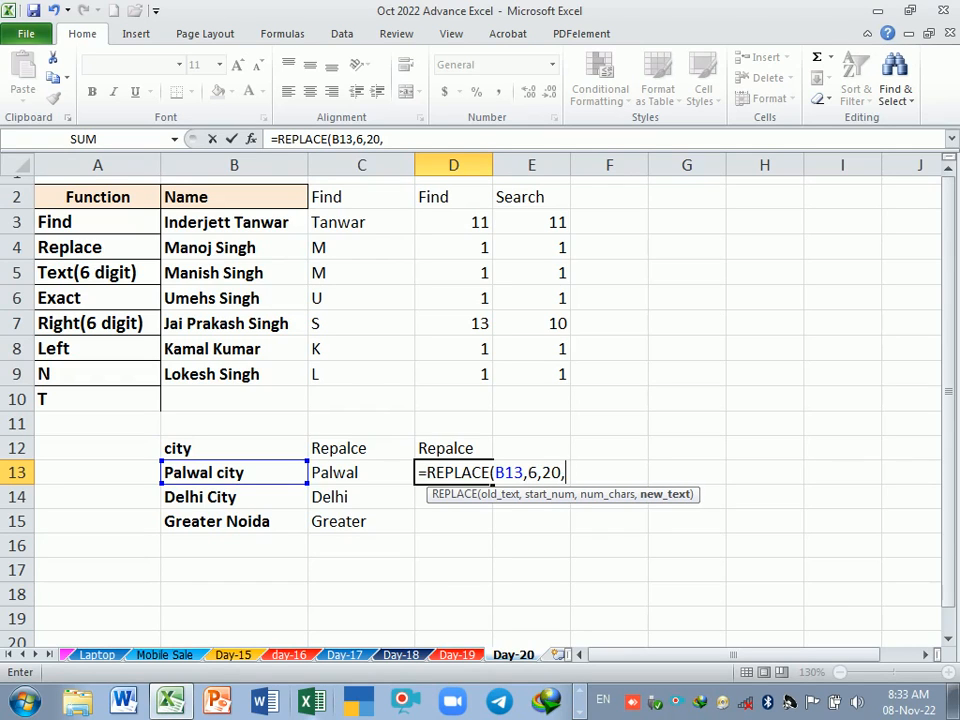
{"action": "type", "text": "\"\""}
{"action": "key", "text": "Return"}
{"action": "key", "text": "Down"}
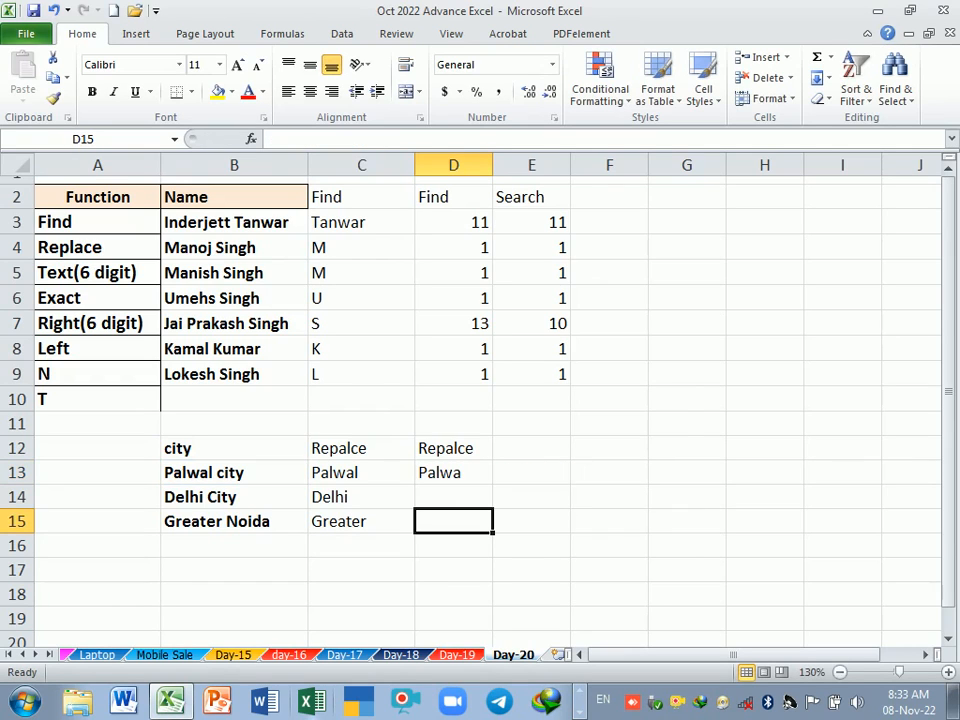
Step: Change the start number in the D13 REPLACE formula to 7
{"action": "double_click", "coordinate": [452, 474]}
{"action": "left_click", "coordinate": [535, 474]}
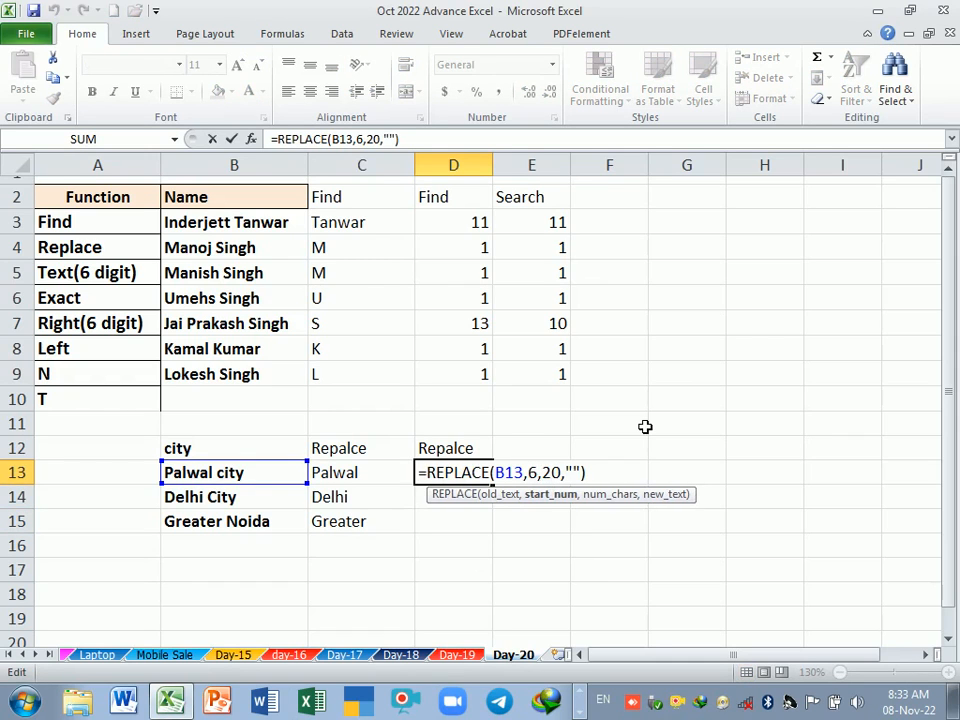
{"action": "key", "text": "BackSpace"}
{"action": "type", "text": "7"}
{"action": "key", "text": "Return"}
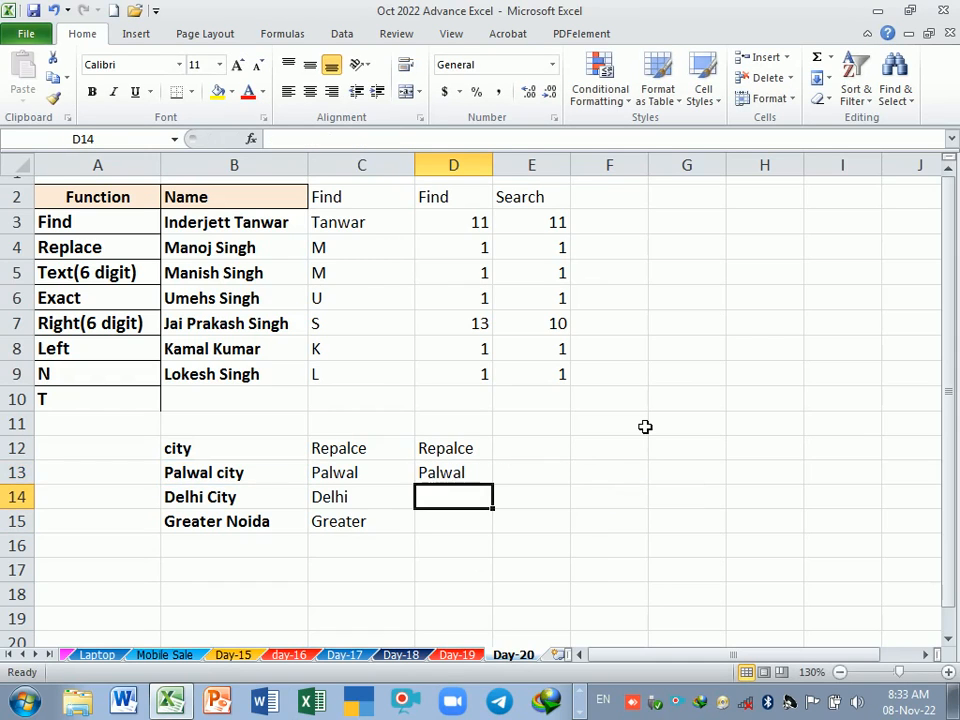
Step: Fill the D13 formula down to D15 and clear the contents of D13:D15
{"action": "left_click", "coordinate": [463, 481]}
{"action": "left_click_drag", "start_coordinate": [494, 486], "coordinate": [498, 532]}
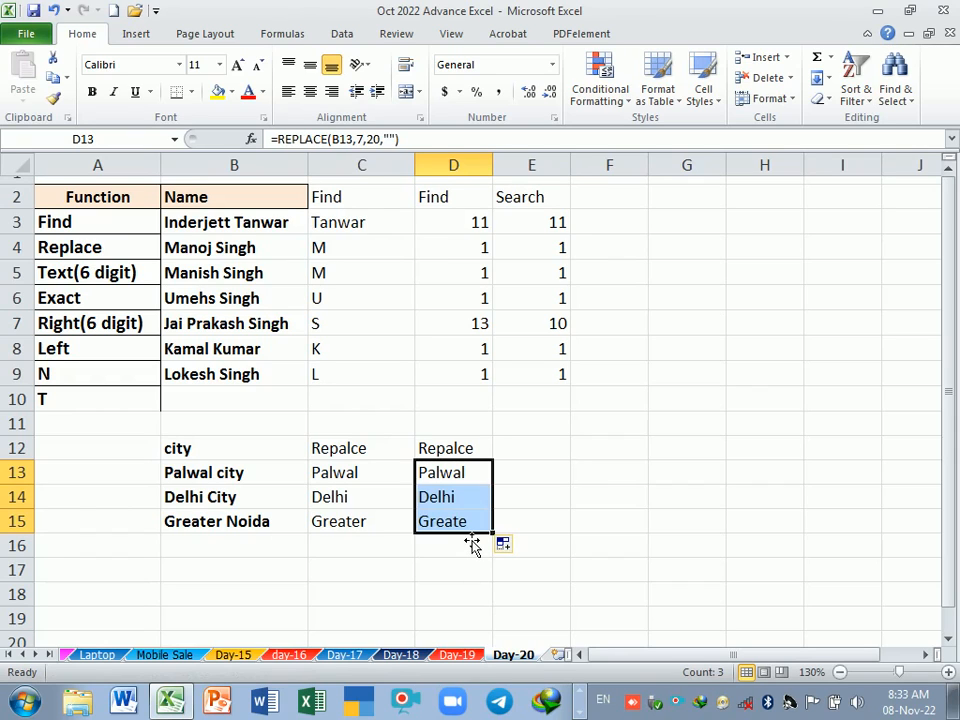
{"action": "key", "text": "Delete"}
Step: Start a REPLACE formula in D13 with B13 as the old text
{"action": "left_click", "coordinate": [457, 481]}
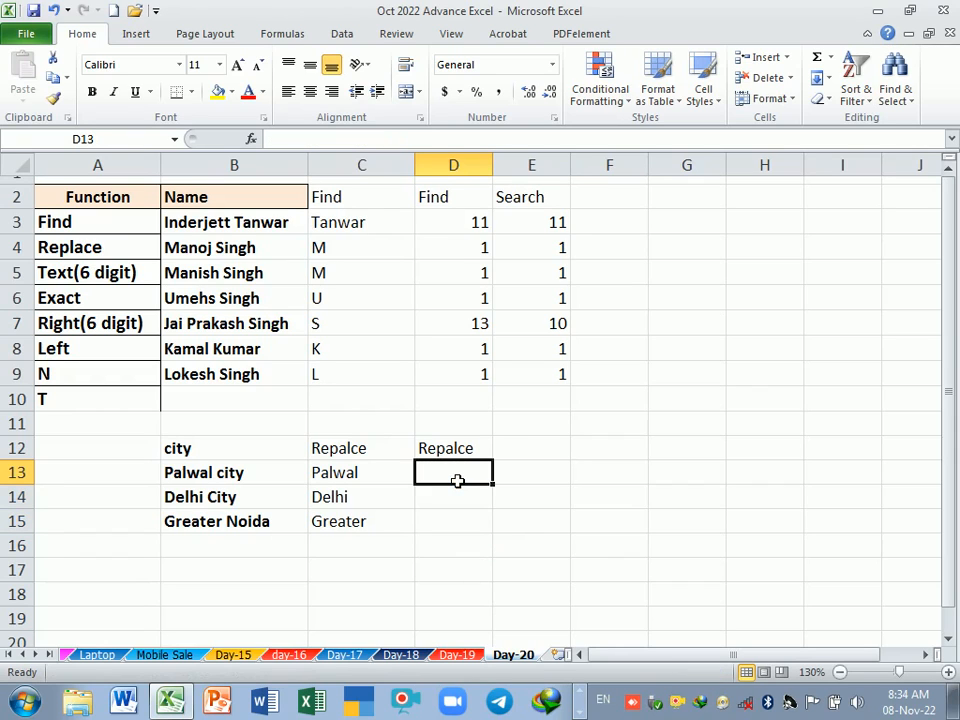
{"action": "type", "text": "="}
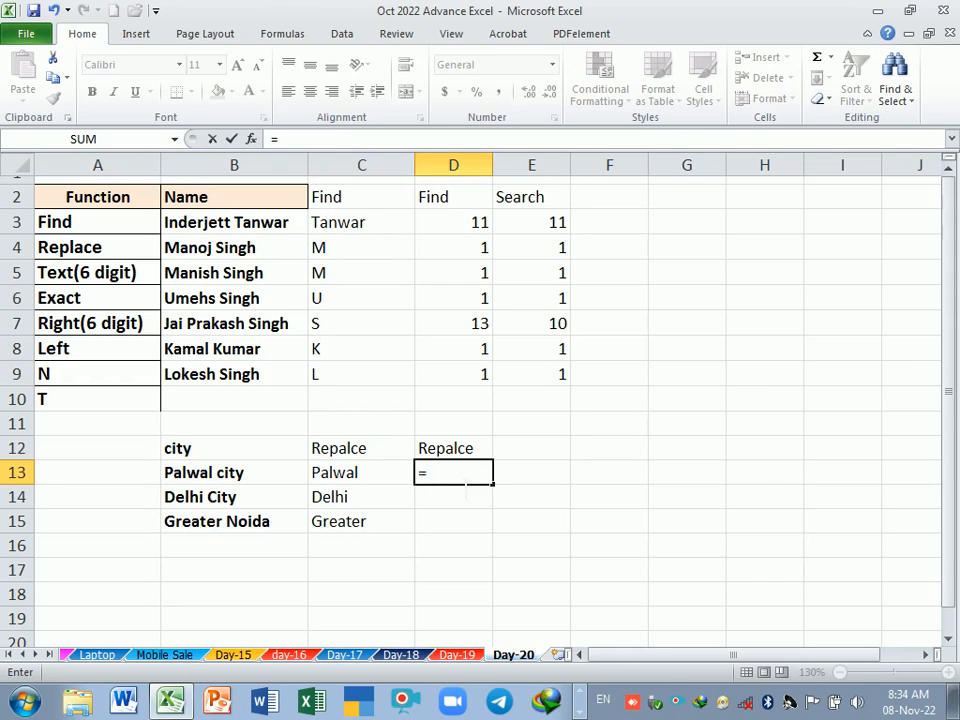
{"action": "type", "text": "re"}
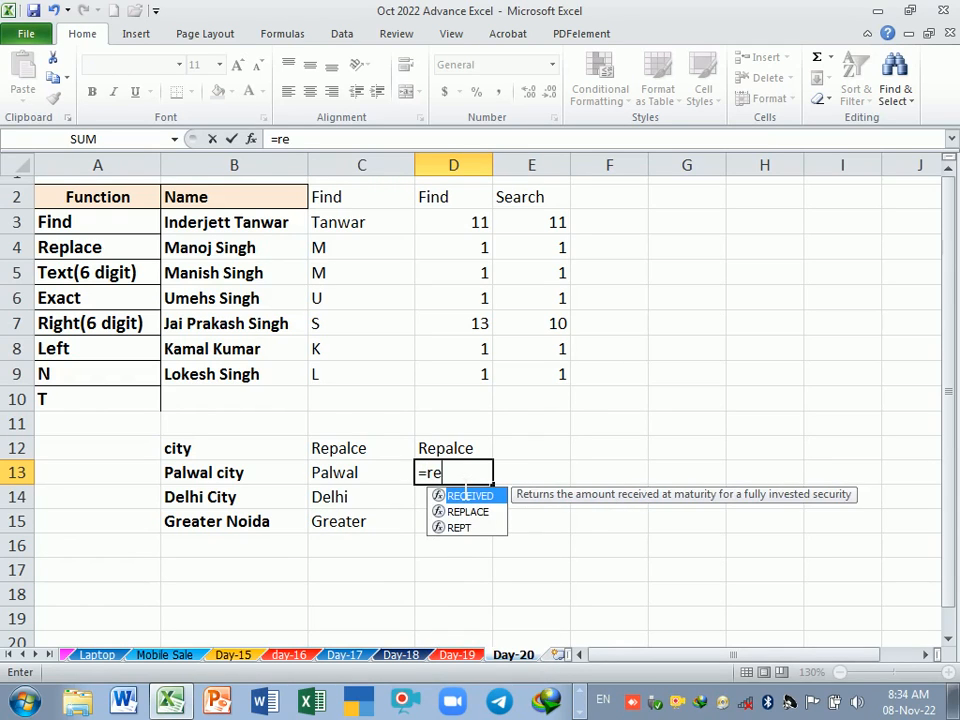
{"action": "type", "text": "p"}
{"action": "key", "text": "Tab"}
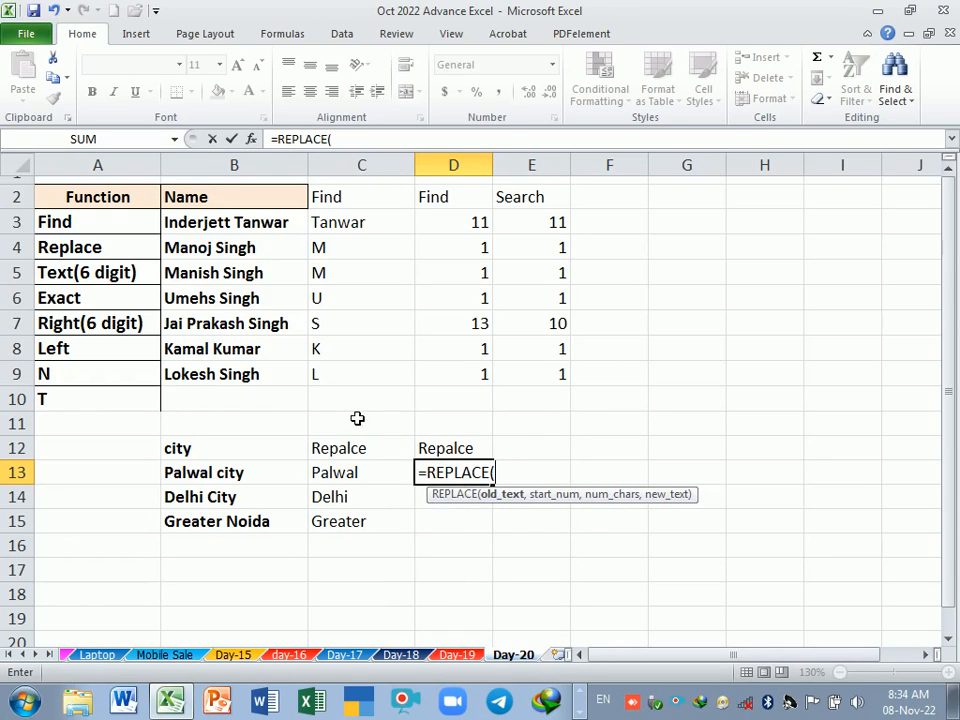
{"action": "left_click", "coordinate": [248, 480]}
{"action": "type", "text": ","}
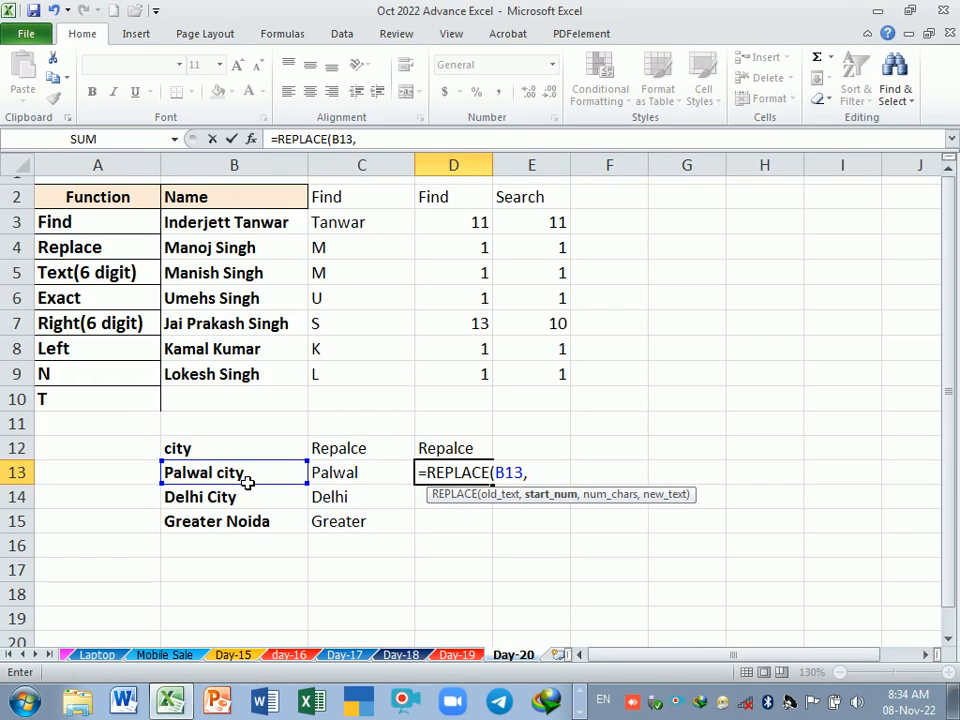
Step: Complete the D13 formula with FIND(" ",B1) as the start number, 20 as the number of characters and " " as the new text
{"action": "type", "text": "find"}
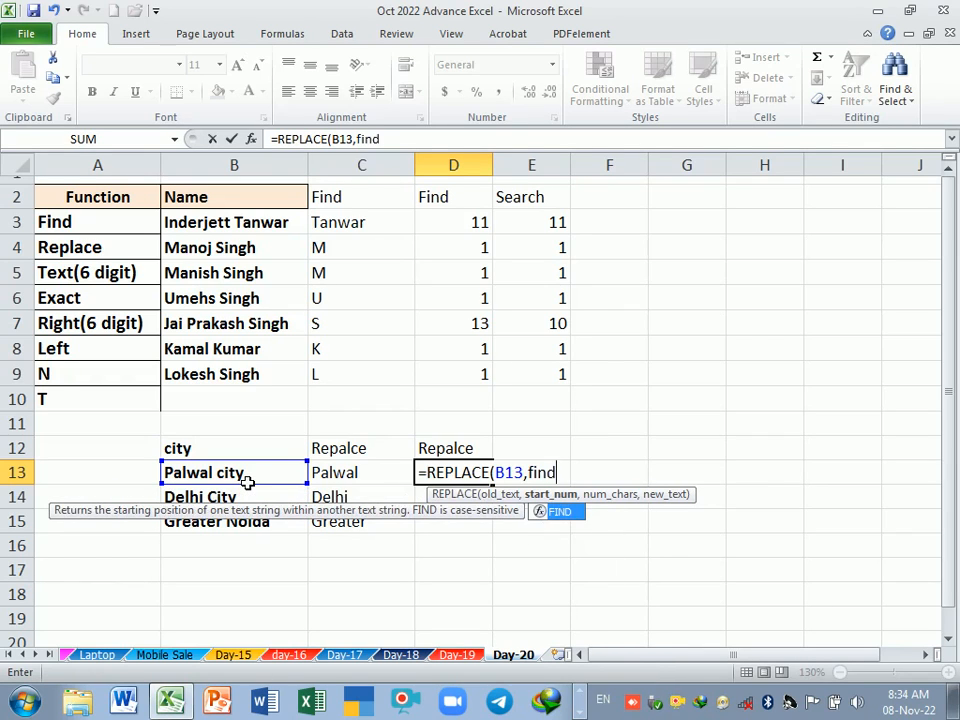
{"action": "key", "text": "Tab"}
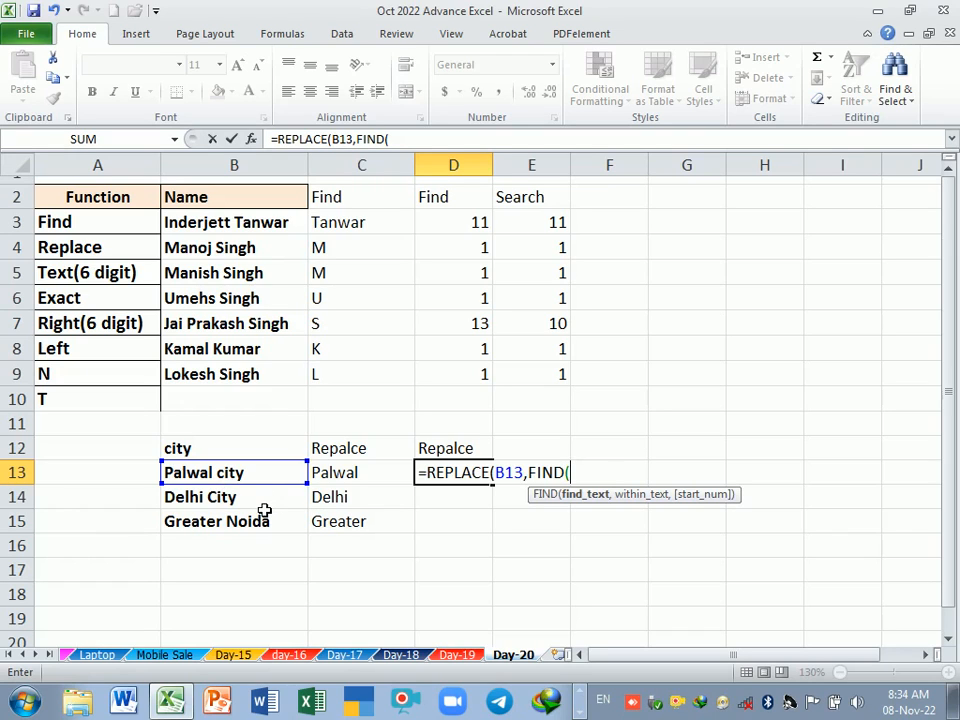
{"action": "type", "text": "\" \",."}
{"action": "key", "text": "BackSpace"}
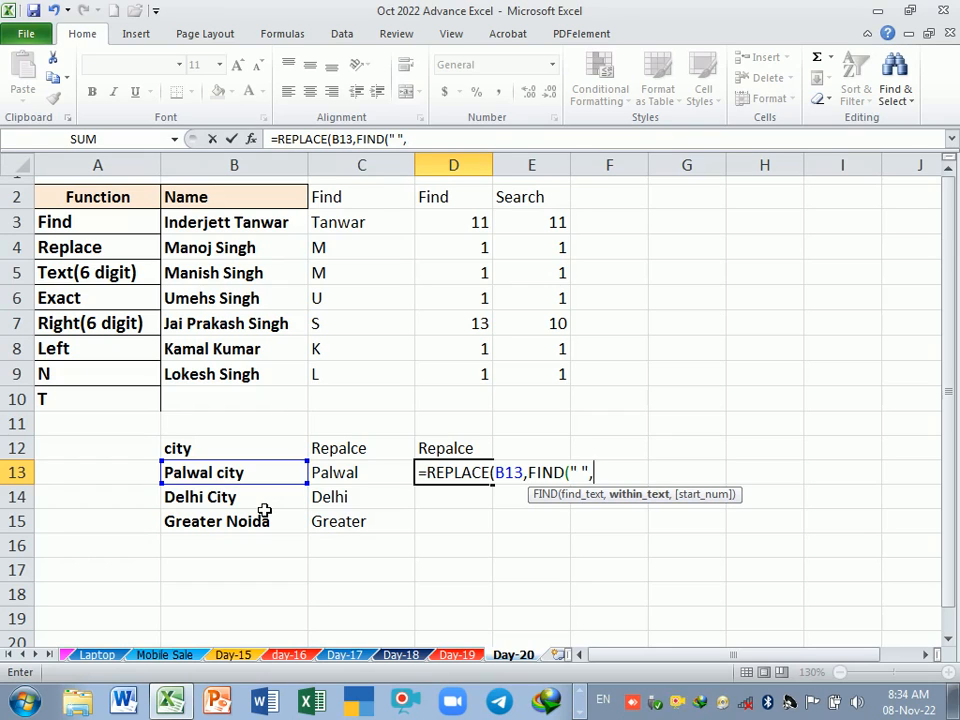
{"action": "type", "text": "b1"}
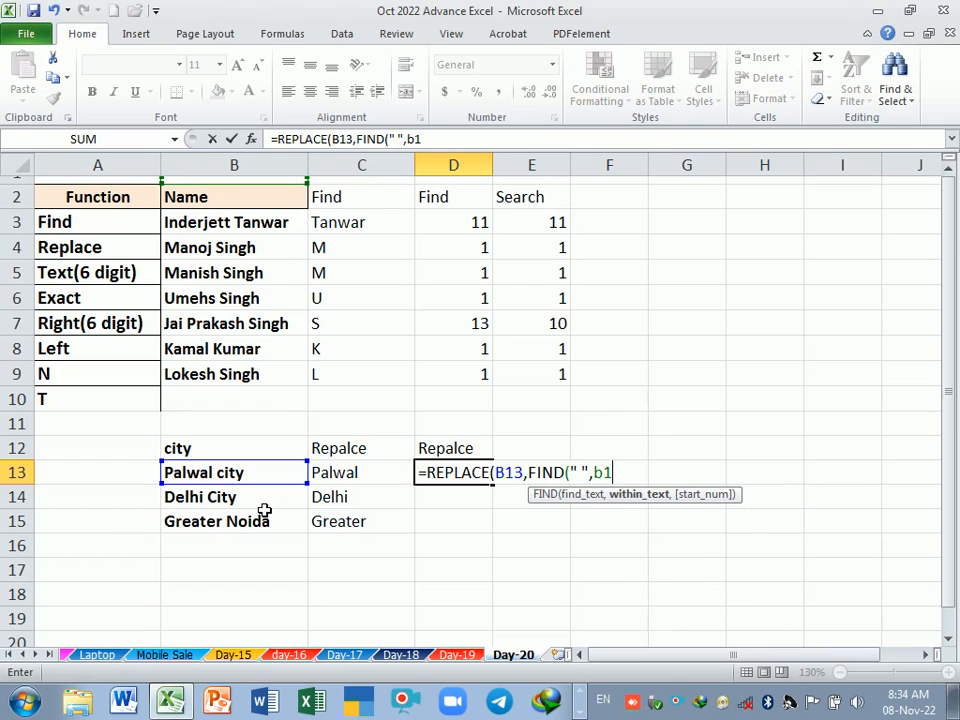
{"action": "type", "text": "),"}
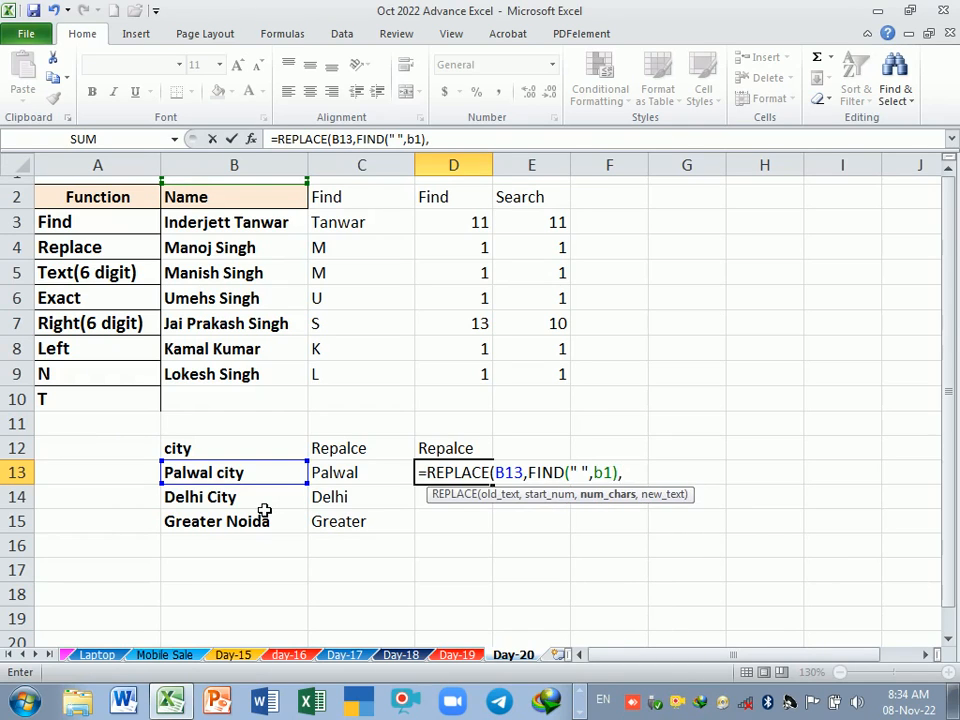
{"action": "type", "text": "20,"}
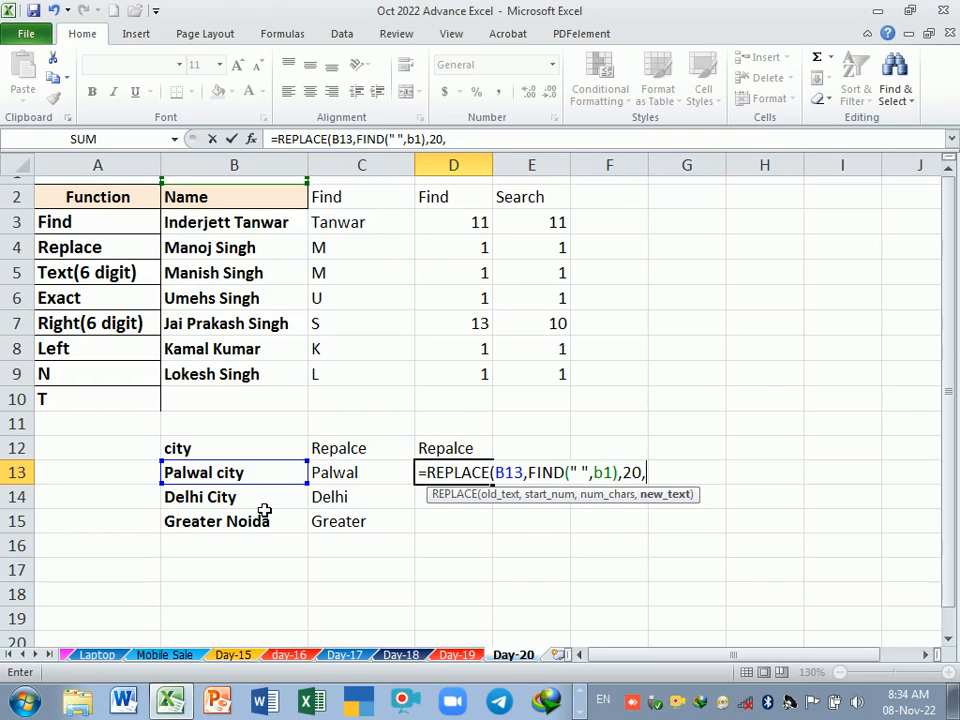
{"action": "type", "text": "\" \")"}
{"action": "key", "text": "Return"}
{"action": "key", "text": "Up"}
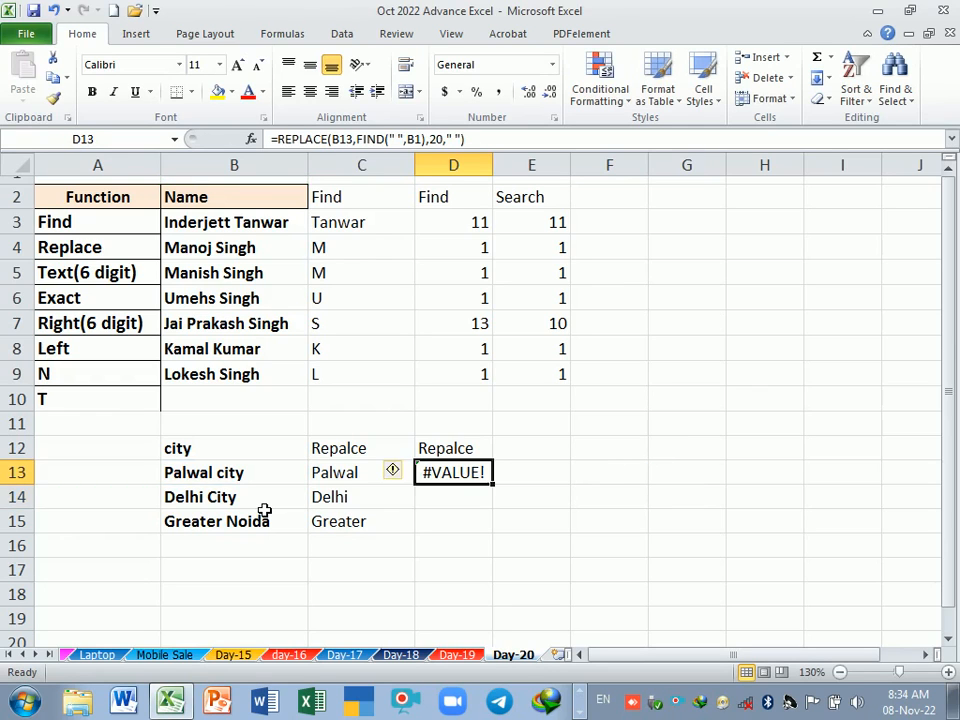
Step: Change the within-text reference of the nested FIND in D13 to B2
{"action": "key", "text": "F2"}
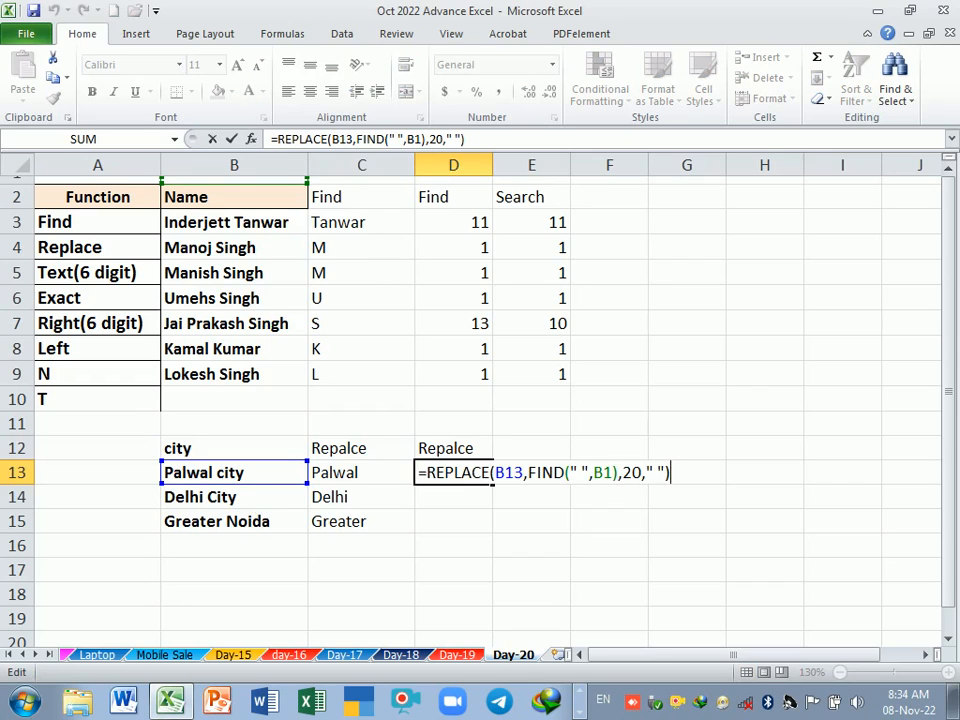
{"action": "left_click", "coordinate": [614, 474]}
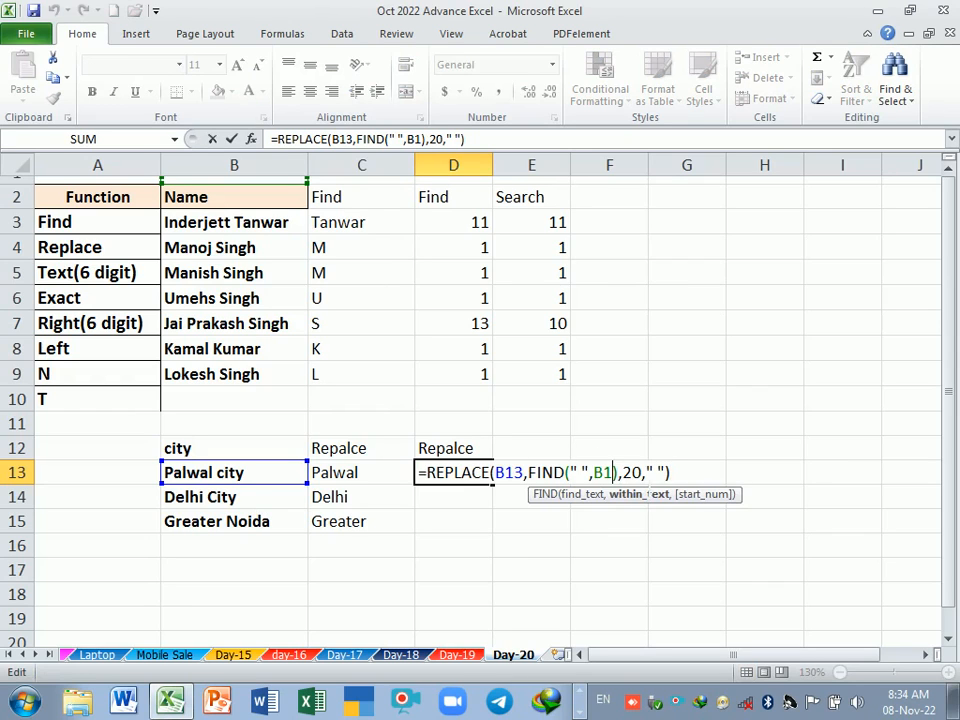
{"action": "key", "text": "BackSpace"}
{"action": "type", "text": "2"}
{"action": "key", "text": "Return"}
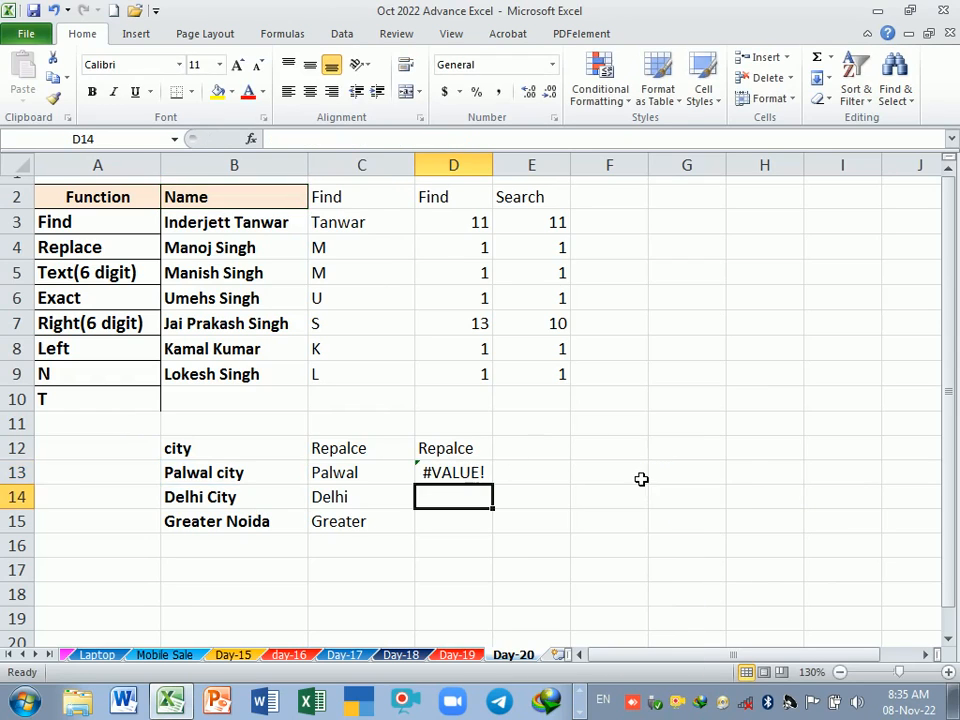
Step: Correct the within-text reference of the nested FIND in D13 to B13
{"action": "left_click", "coordinate": [445, 472]}
{"action": "double_click", "coordinate": [455, 472]}
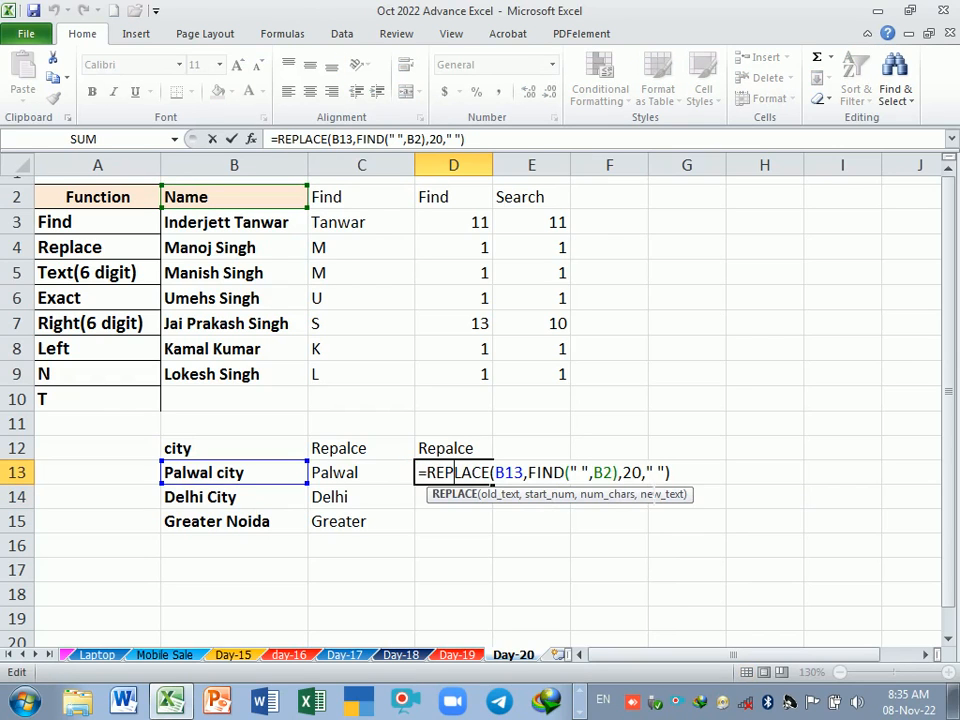
{"action": "left_click", "coordinate": [614, 472]}
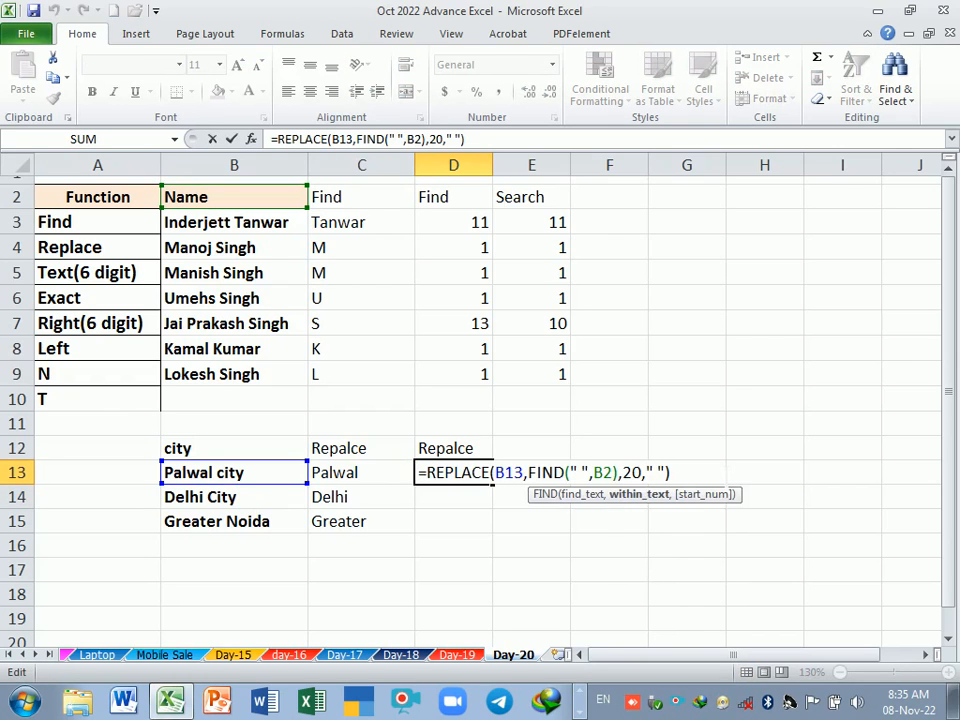
{"action": "key", "text": "BackSpace"}
{"action": "type", "text": "1"}
{"action": "key", "text": "Return"}
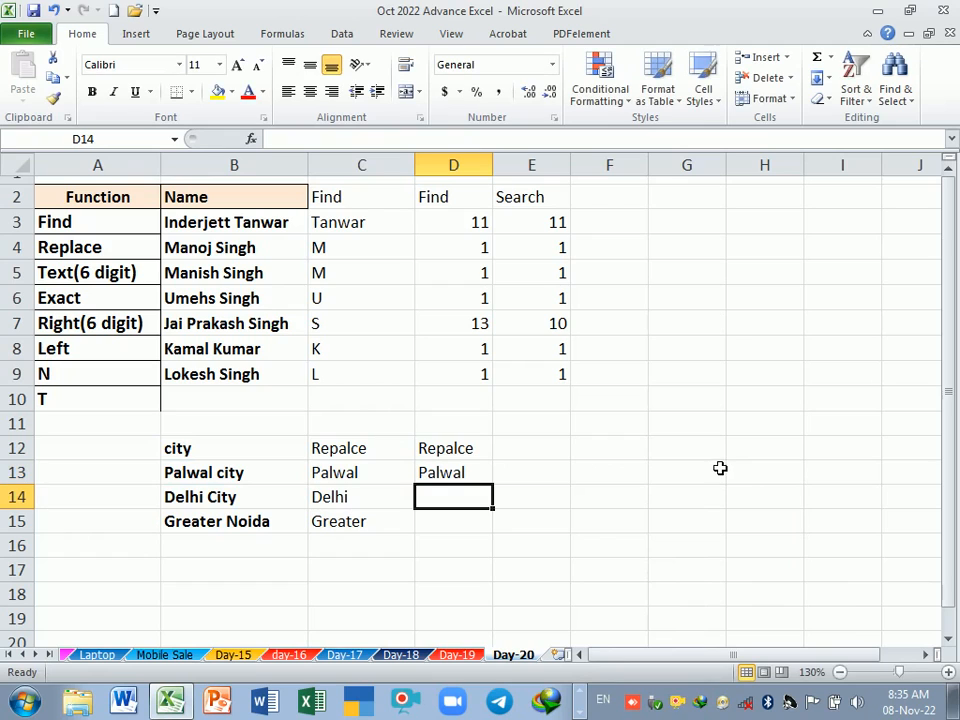
Step: Fill the D13 REPLACE formula down to D15
{"action": "left_click", "coordinate": [469, 476]}
{"action": "left_click_drag", "start_coordinate": [495, 486], "coordinate": [502, 528]}
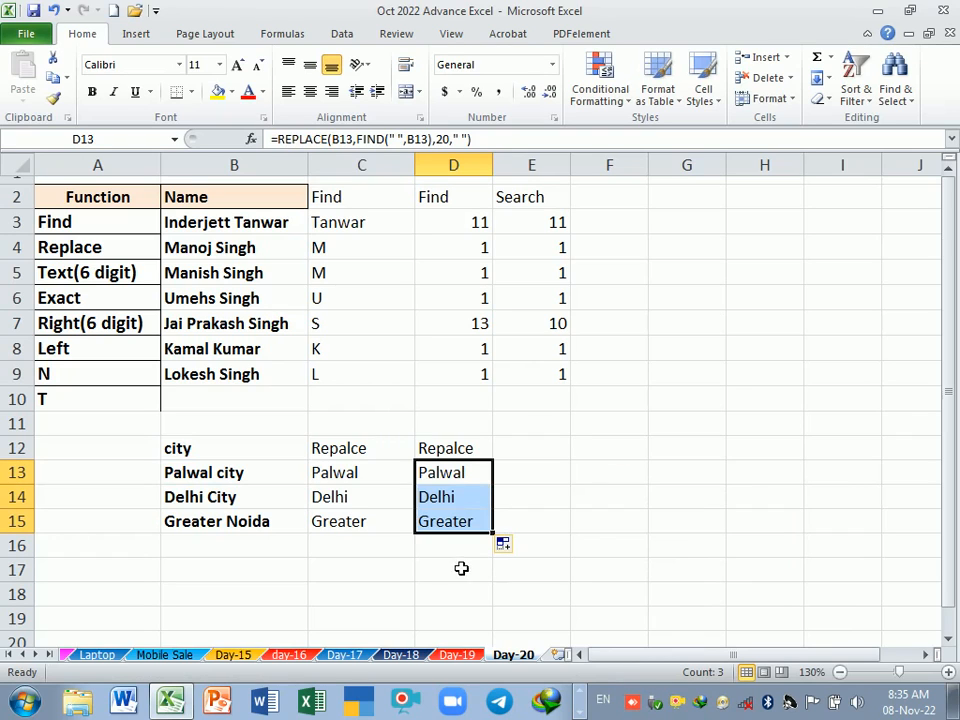
{"action": "left_click_drag", "start_coordinate": [463, 476], "coordinate": [465, 524]}
Step: Start a REPLACE formula in E13 with B13 as the old text and 1 as the start number
{"action": "left_click", "coordinate": [519, 458]}
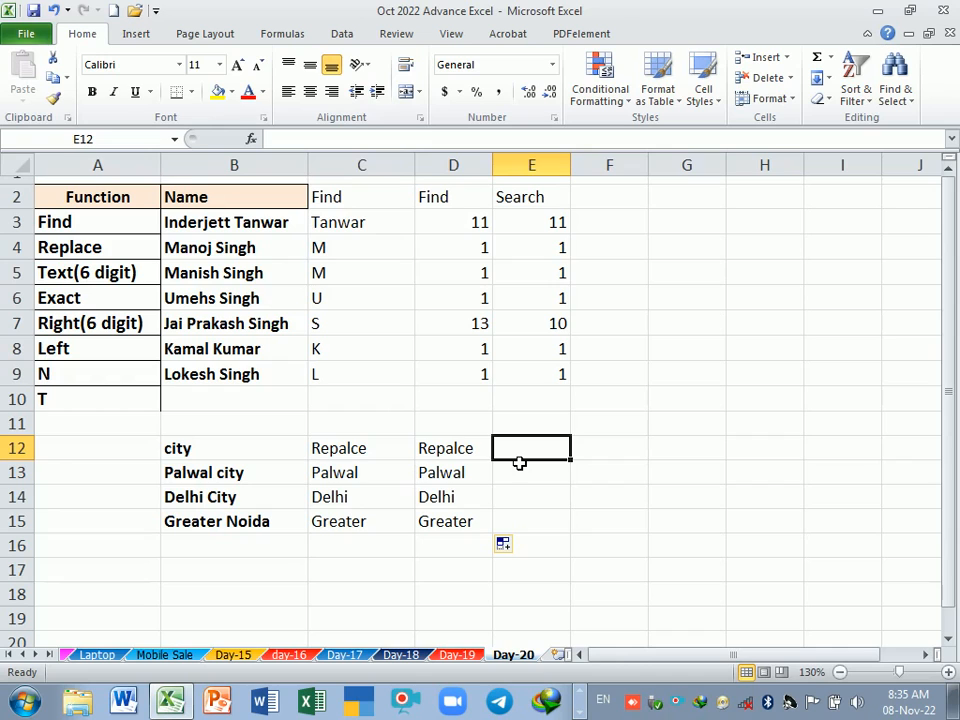
{"action": "left_click", "coordinate": [519, 465]}
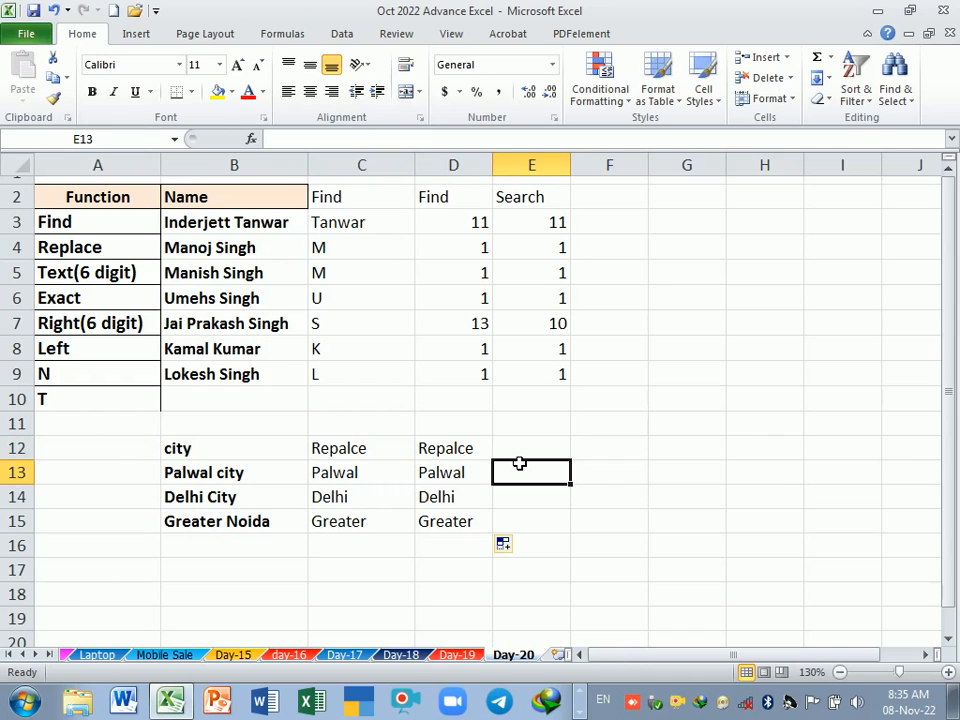
{"action": "type", "text": "=rep"}
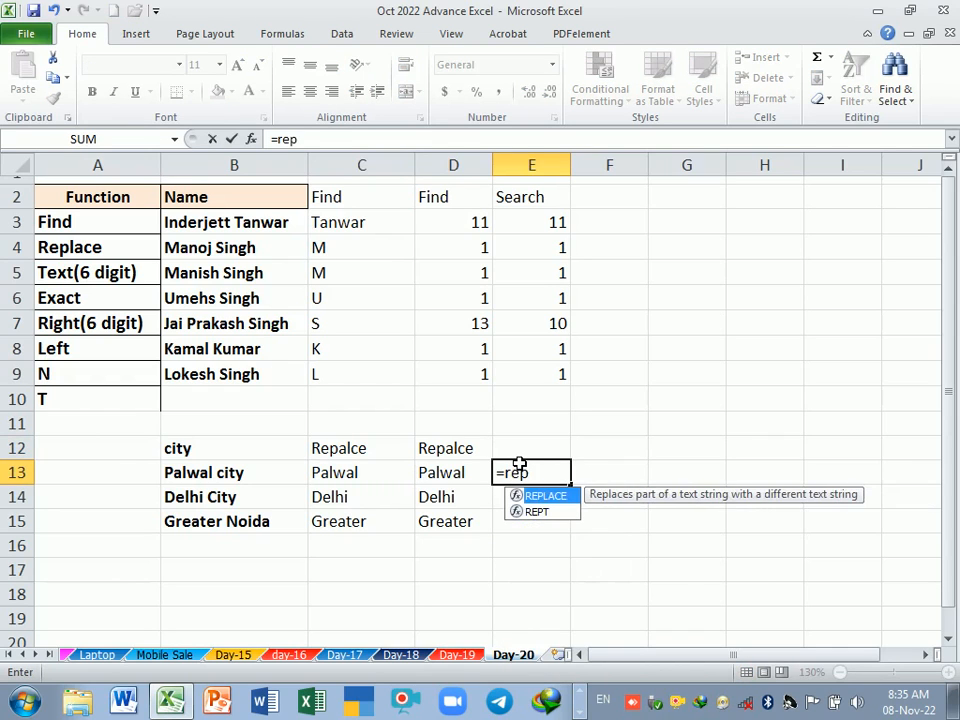
{"action": "key", "text": "Tab"}
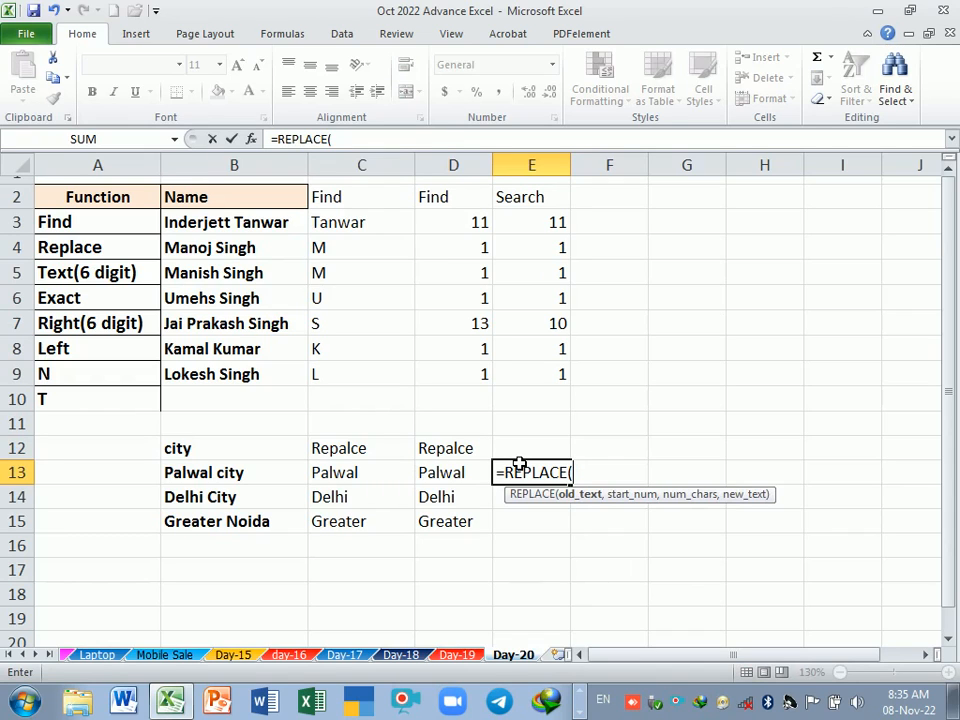
{"action": "left_click", "coordinate": [224, 486]}
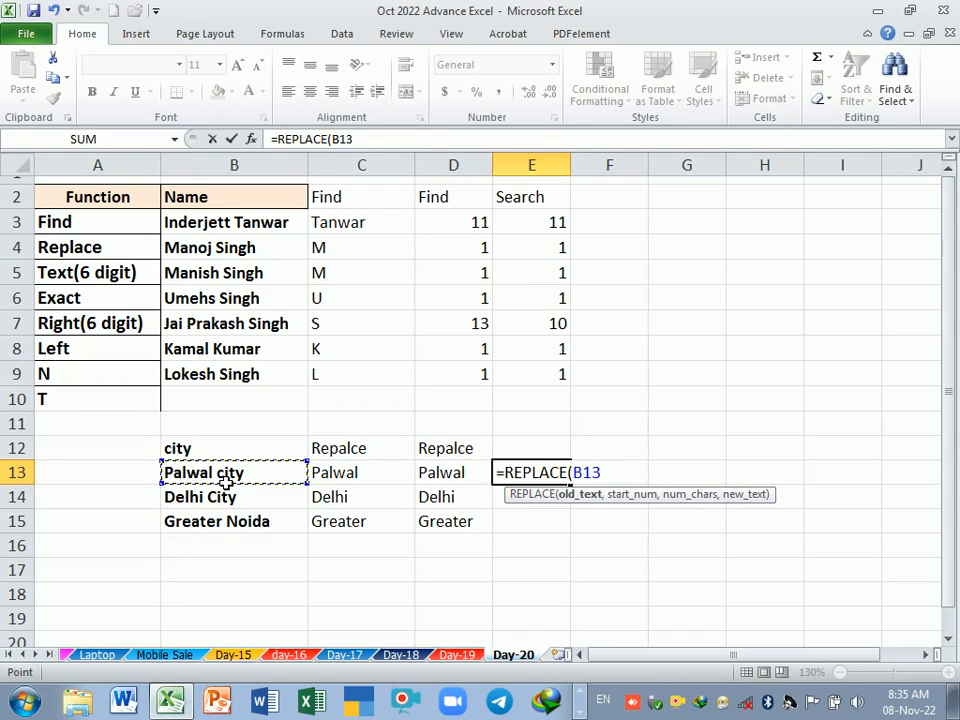
{"action": "type", "text": ",1"}
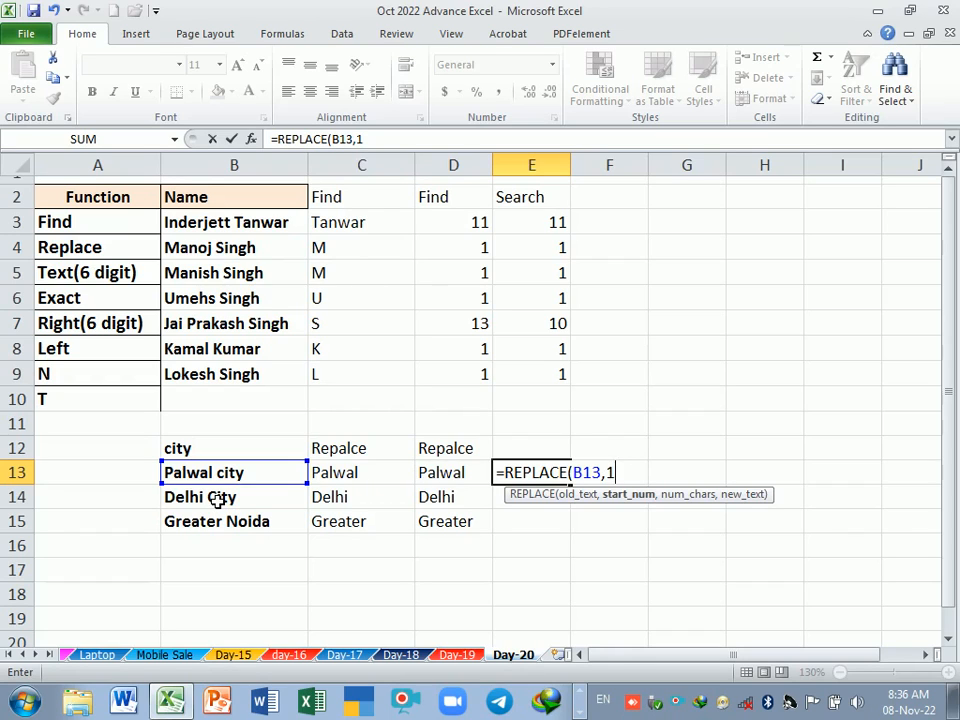
{"action": "type", "text": ","}
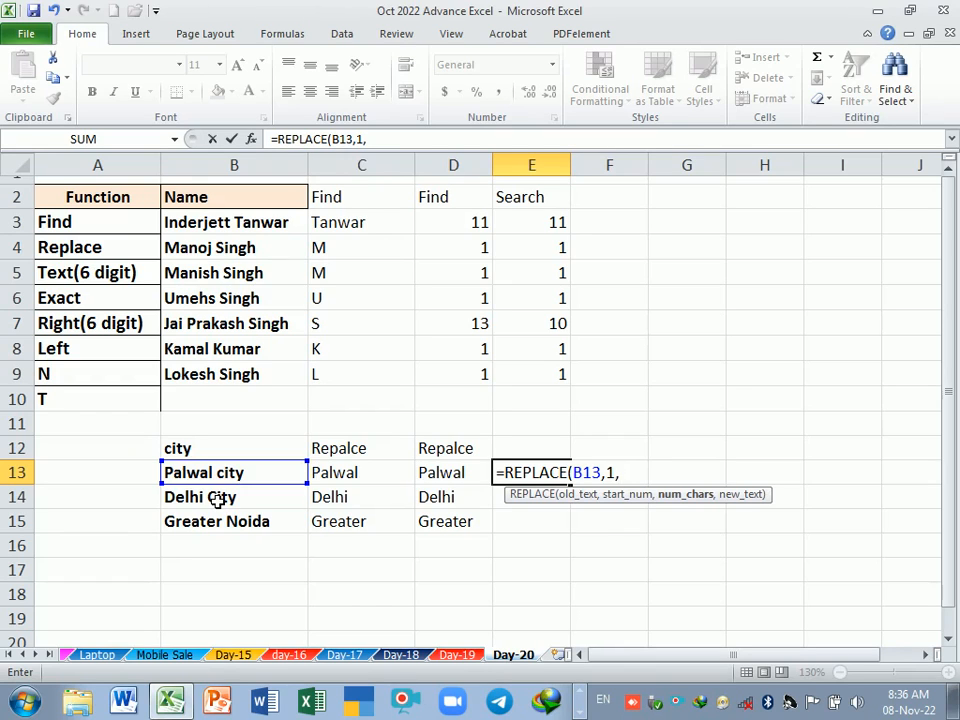
Step: Complete the E13 formula with FIND(" ",B13) as the number of characters and "" as the new text, and fill it down to E15
{"action": "type", "text": "find"}
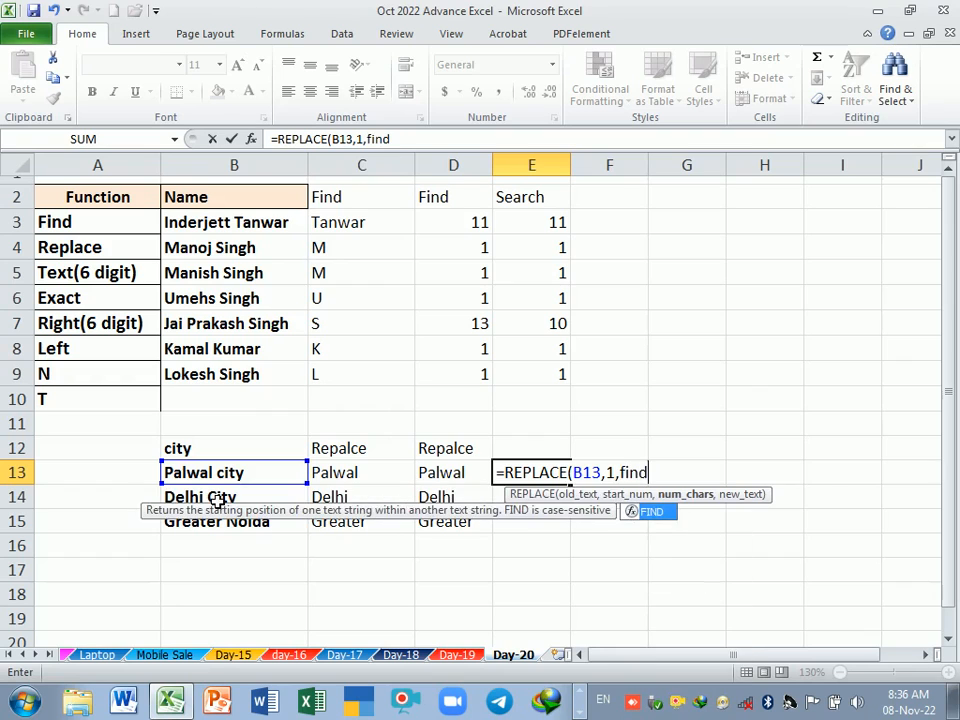
{"action": "key", "text": "Tab"}
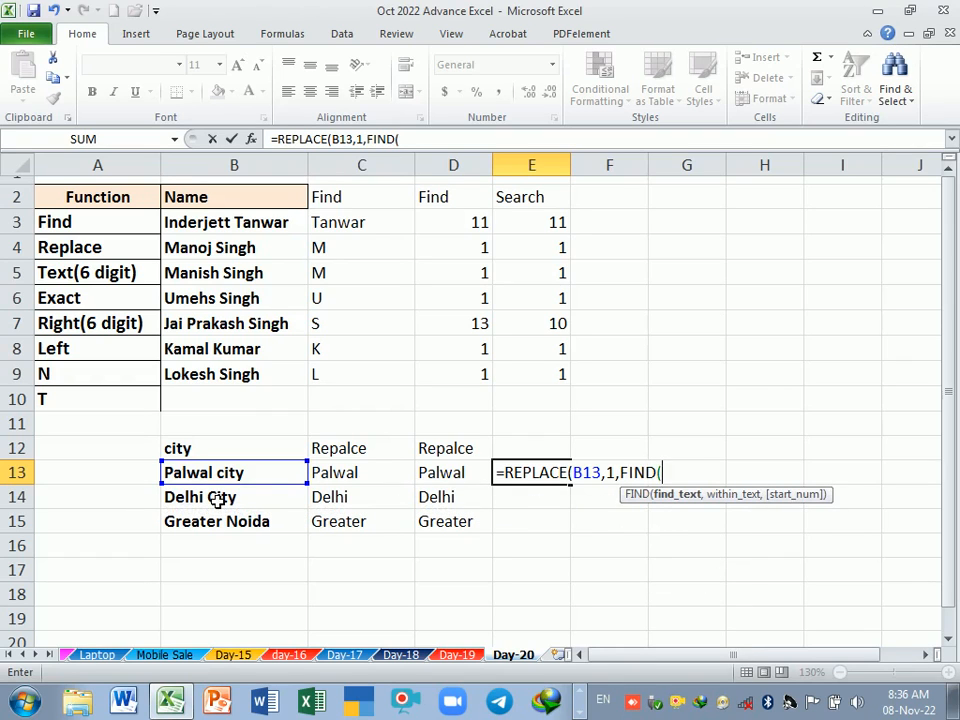
{"action": "type", "text": "\" \","}
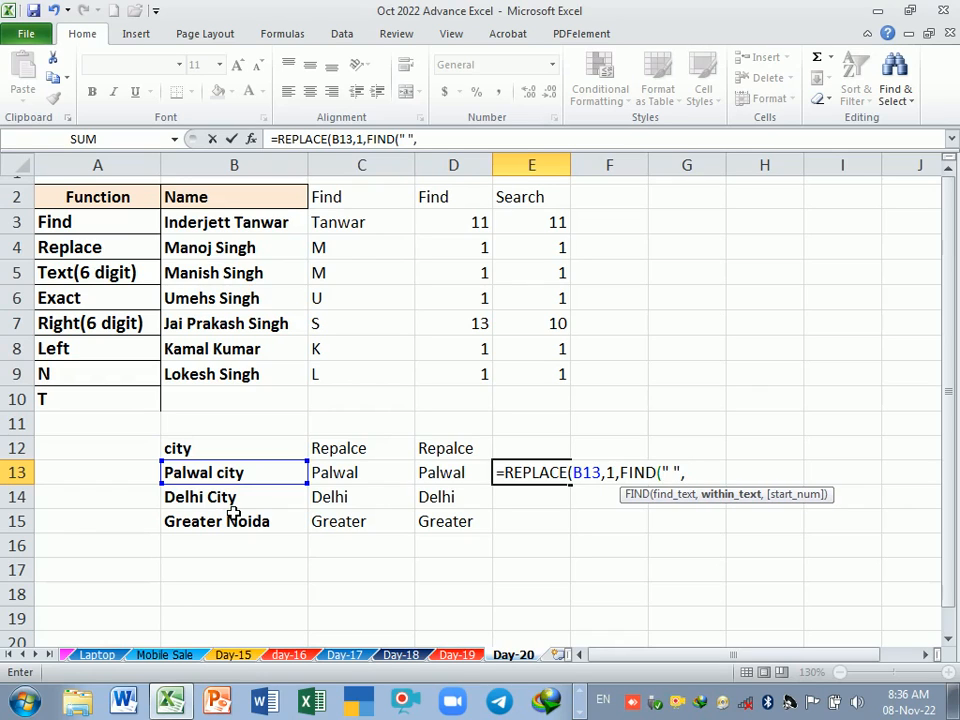
{"action": "left_click", "coordinate": [243, 476]}
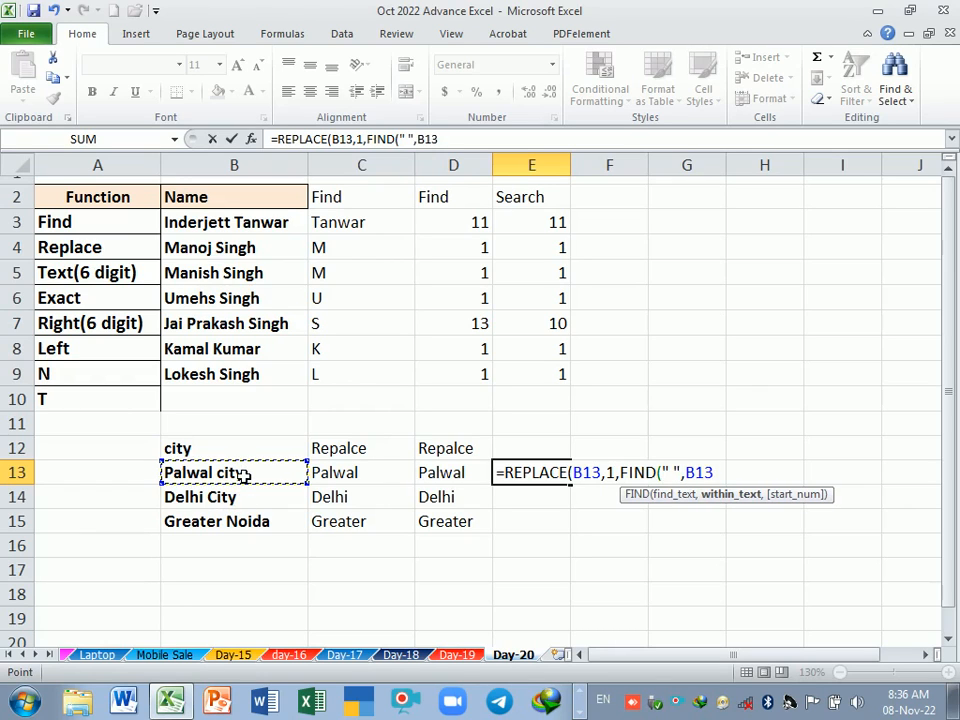
{"action": "type", "text": "),"}
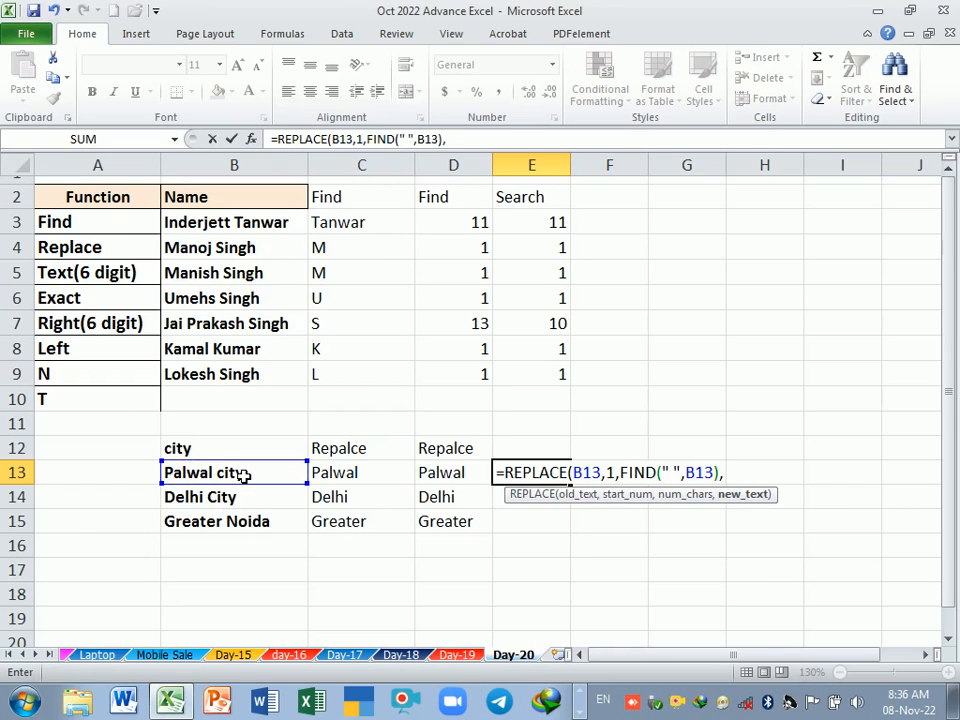
{"action": "type", "text": "\"\""}
{"action": "key", "text": "Return"}
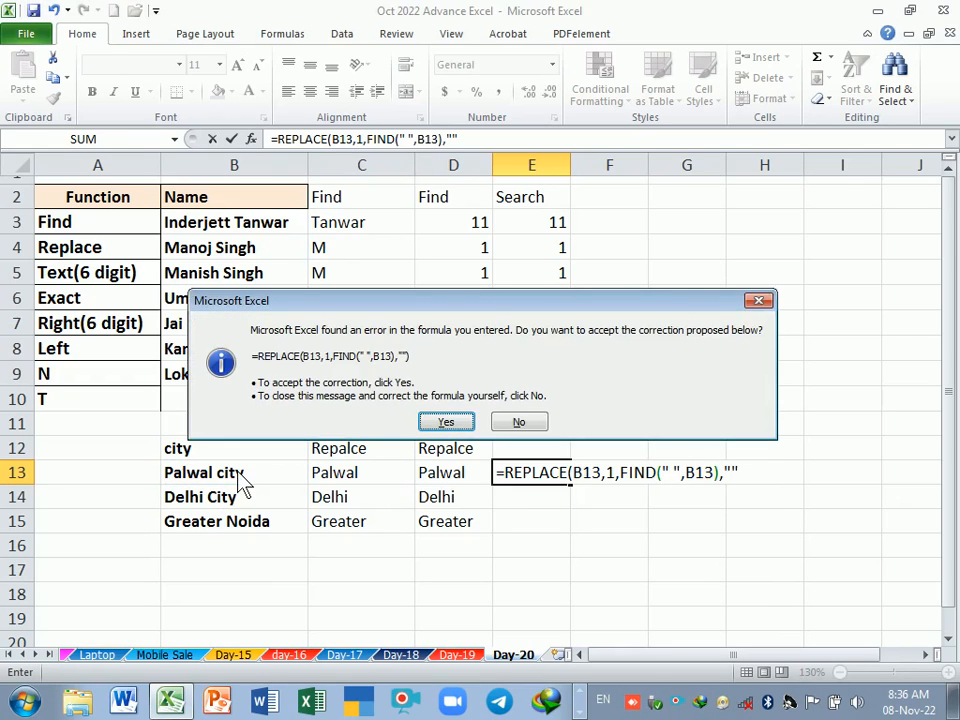
{"action": "key", "text": "Return"}
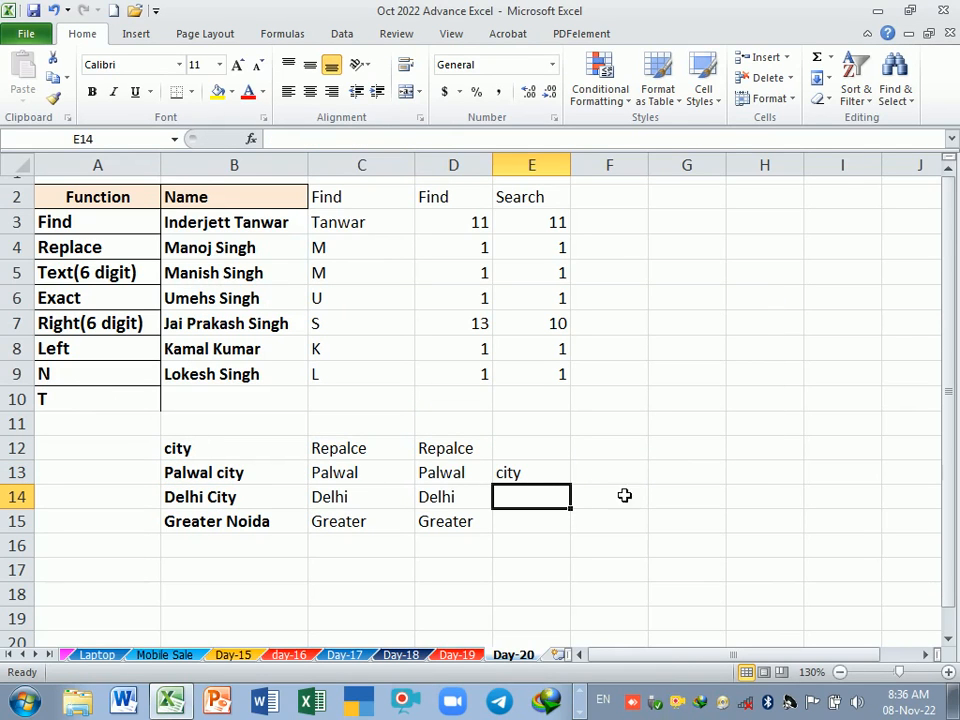
{"action": "left_click", "coordinate": [562, 474]}
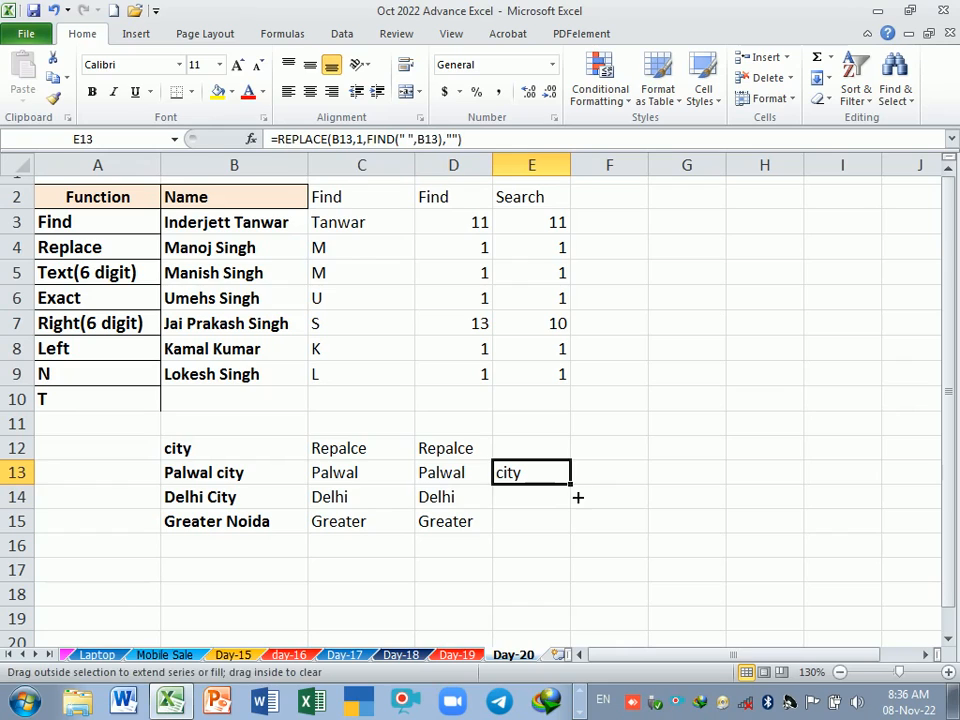
{"action": "left_click_drag", "start_coordinate": [577, 497], "coordinate": [577, 540]}
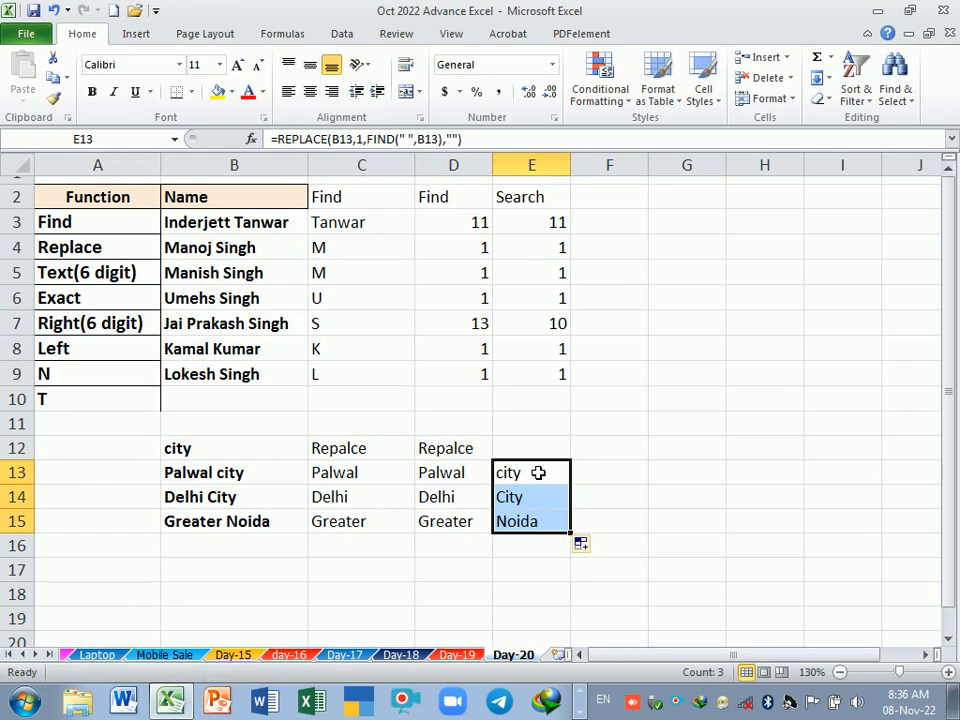
Step: Inspect the E13 REPLACE formula by evaluating its nested FIND part in place, keeping the original formula
{"action": "left_click_drag", "start_coordinate": [542, 471], "coordinate": [546, 524]}
{"action": "left_click", "coordinate": [540, 481]}
{"action": "double_click", "coordinate": [540, 478]}
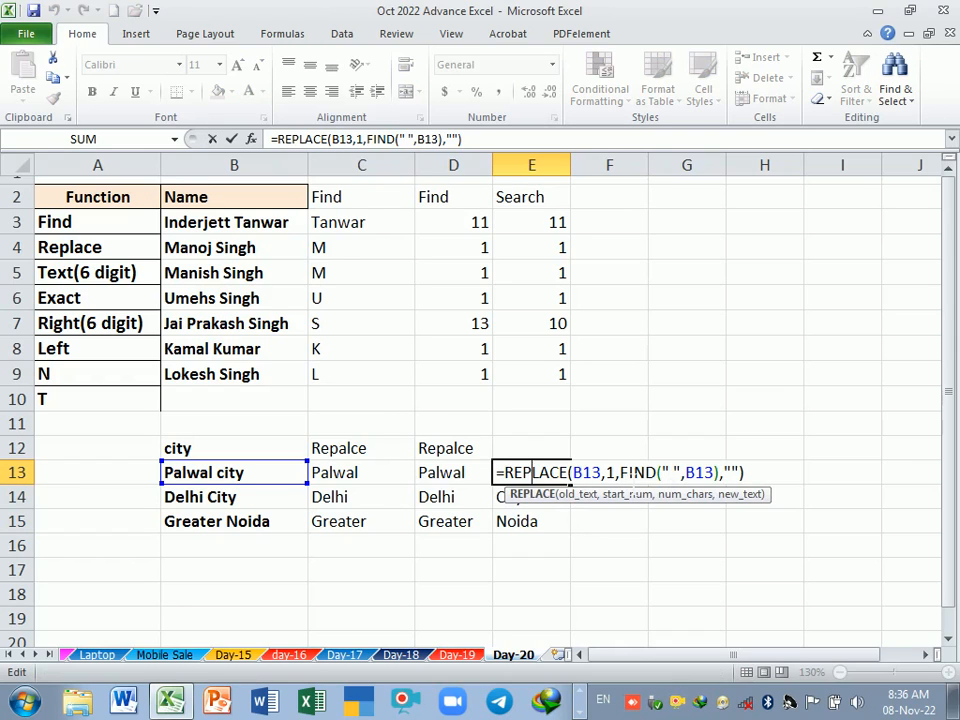
{"action": "key", "text": "shift+Left"}
{"action": "key", "text": "shift+Right"}
{"action": "key", "text": "shift+Right"}
{"action": "key", "text": "shift+Right"}
{"action": "key", "text": "shift+Right"}
{"action": "key", "text": "shift+Right"}
{"action": "key", "text": "shift+Right"}
{"action": "key", "text": "shift+Right"}
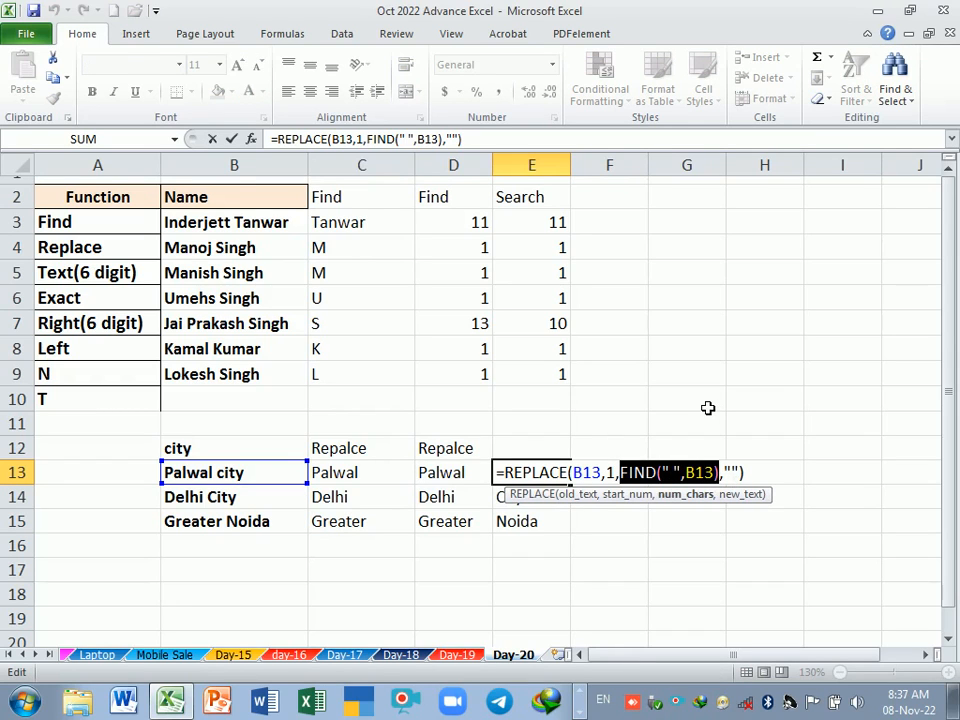
{"action": "key", "text": "F9"}
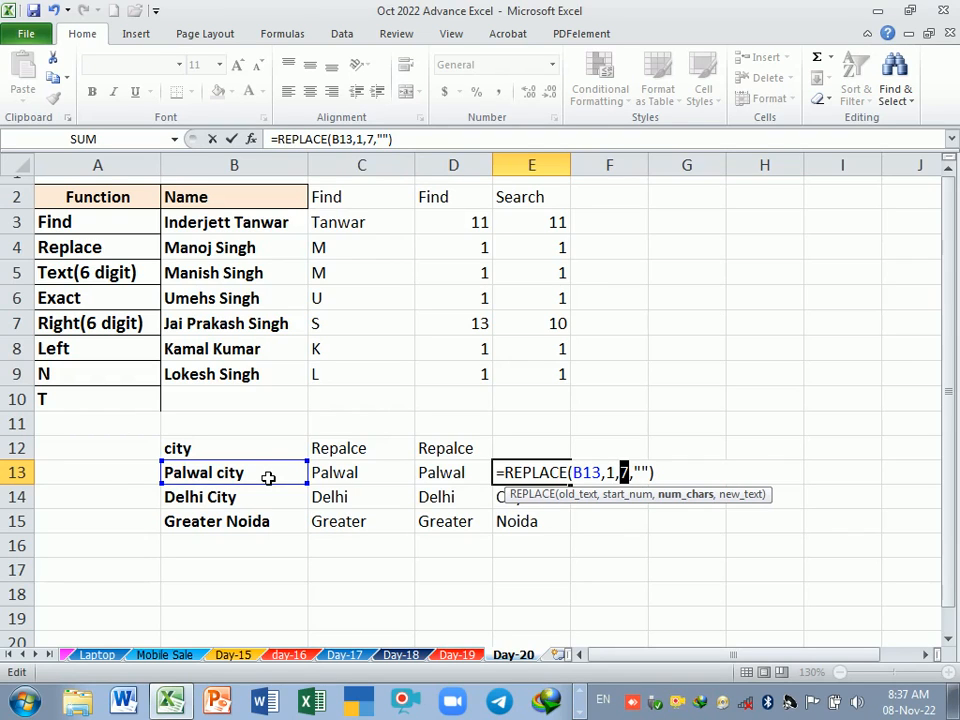
{"action": "key", "text": "Return"}
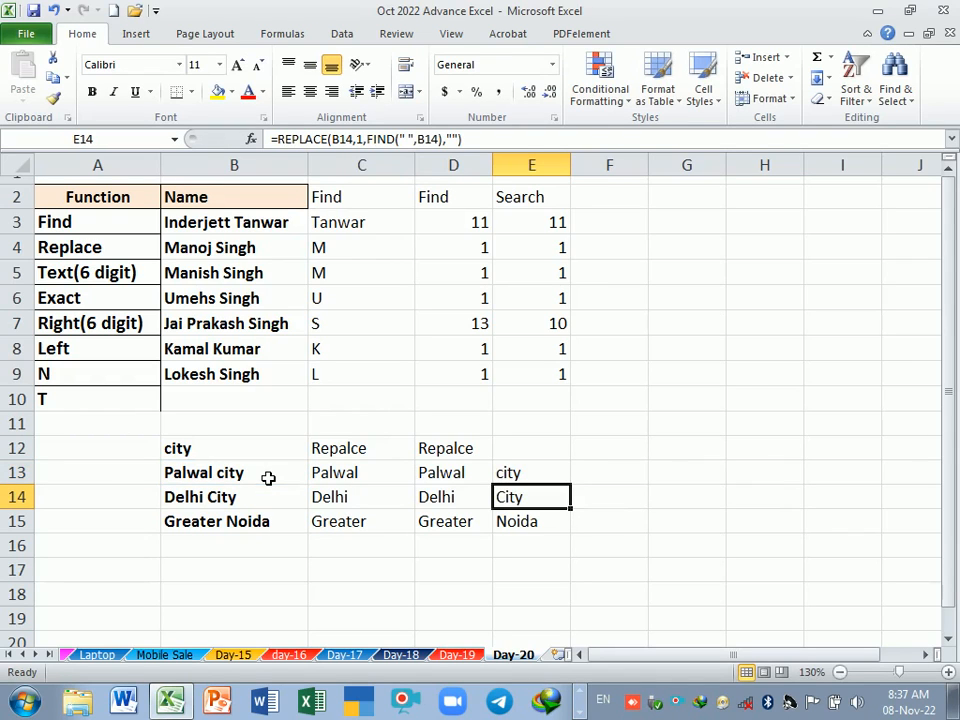
{"action": "key", "text": "Up"}
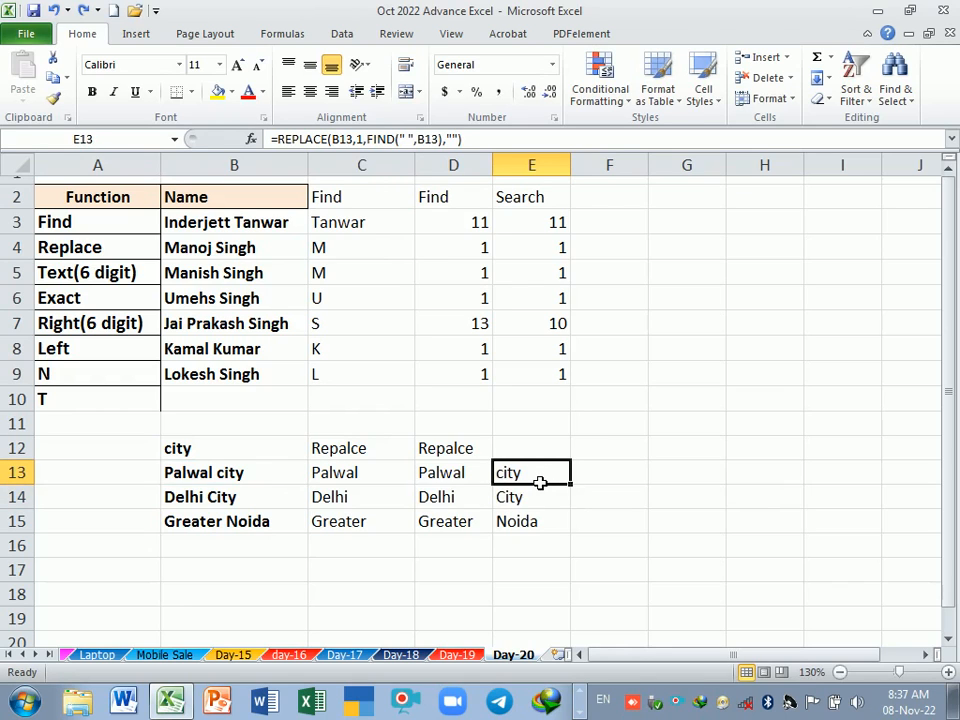
{"action": "double_click", "coordinate": [539, 483]}
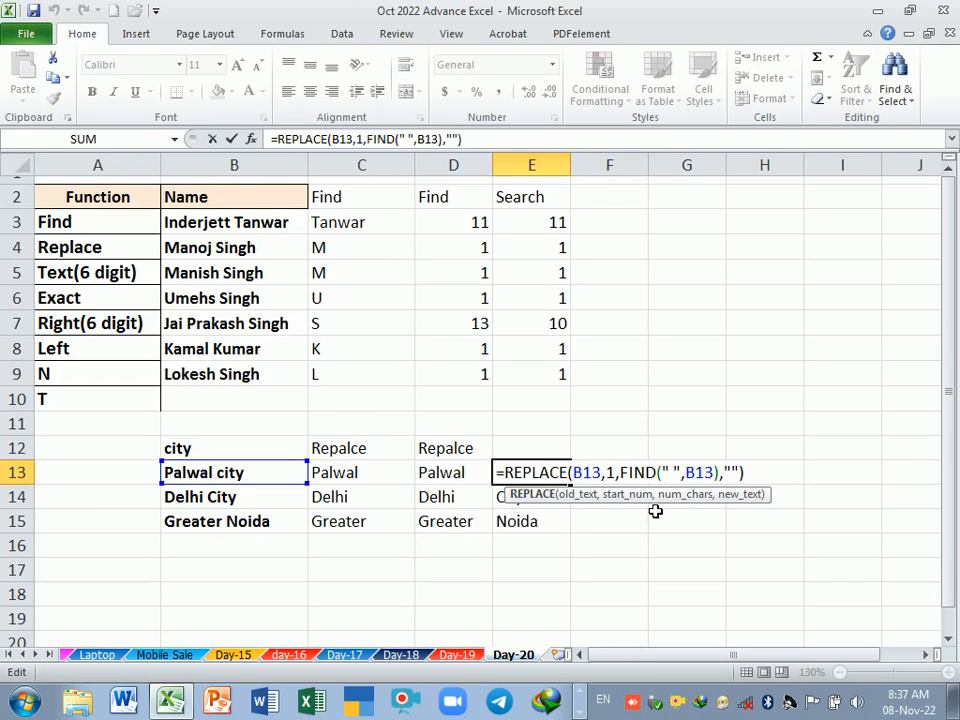
{"action": "key", "text": "Return"}
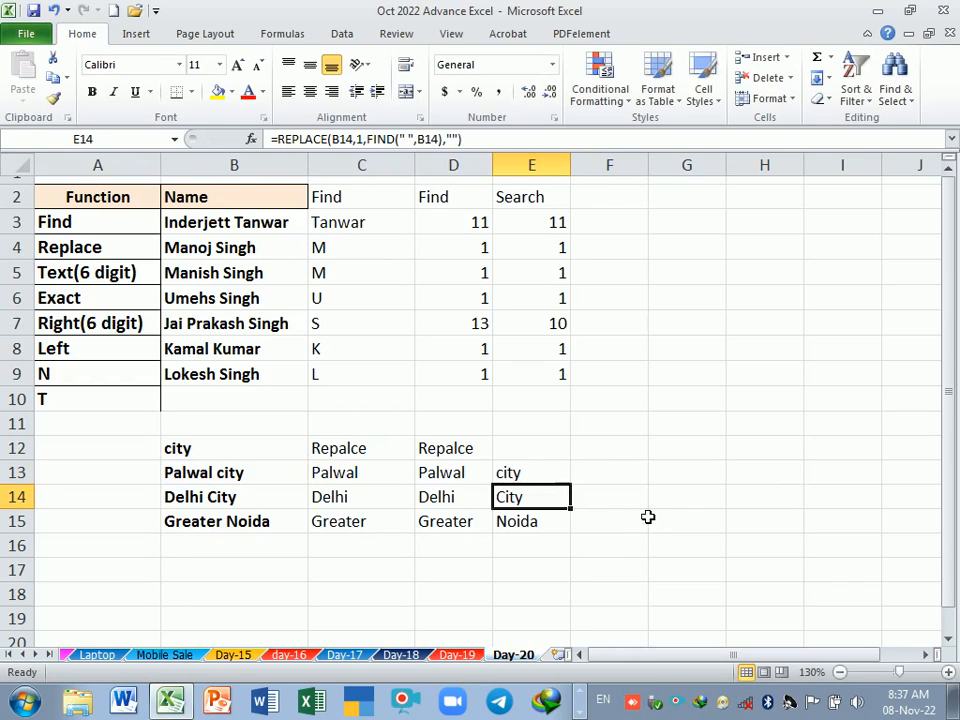
Step: Widen column F and enter the heading Mobile in F12
{"action": "left_click", "coordinate": [545, 455]}
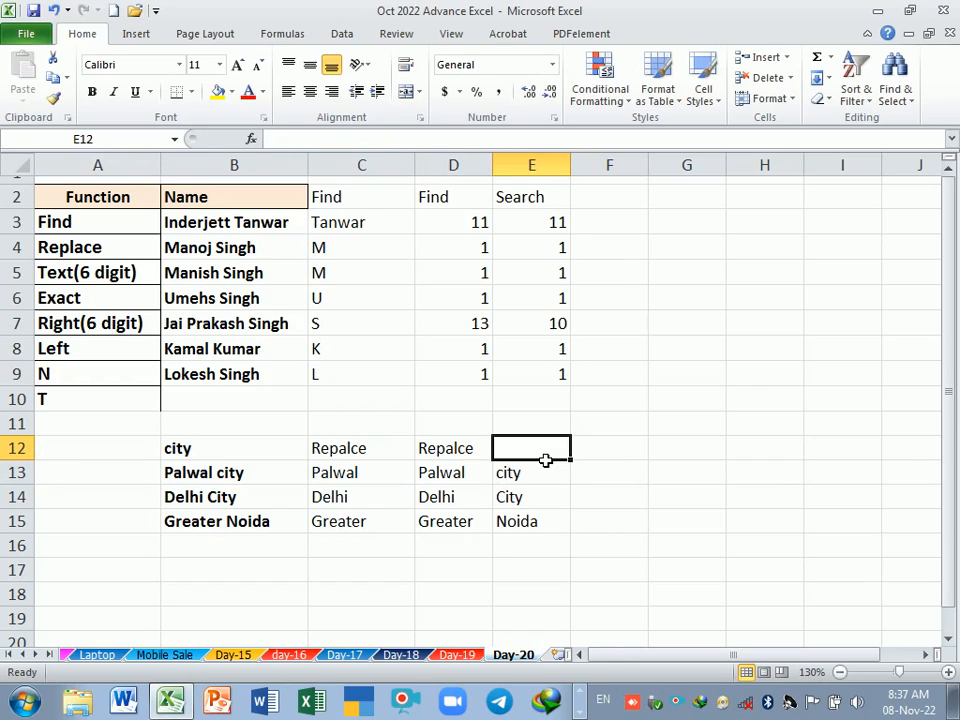
{"action": "left_click", "coordinate": [661, 458]}
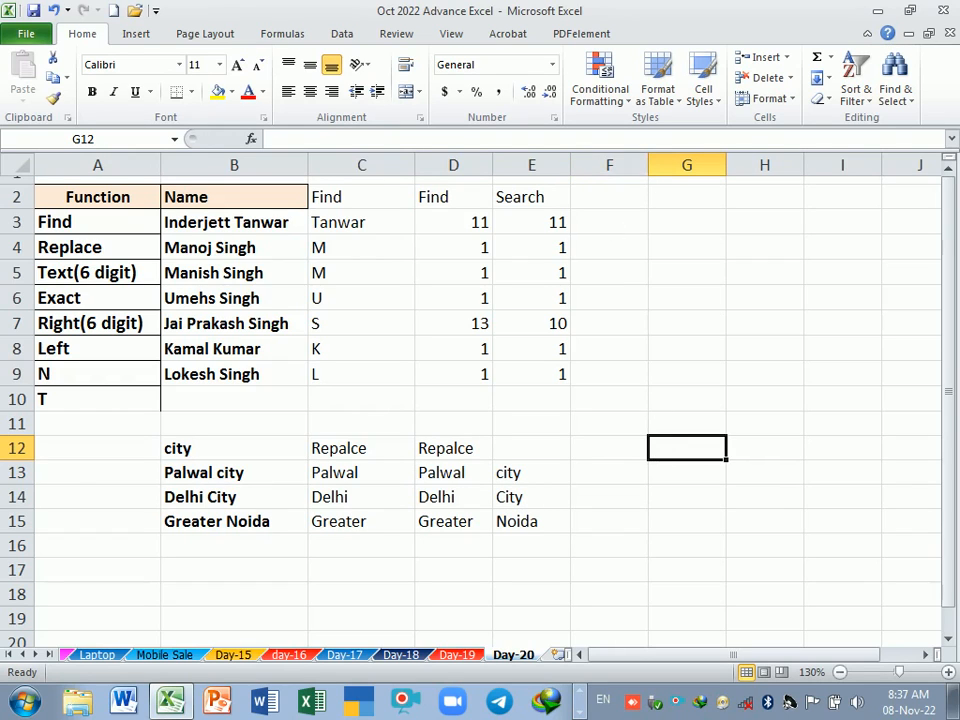
{"action": "left_click_drag", "start_coordinate": [648, 165], "coordinate": [721, 172]}
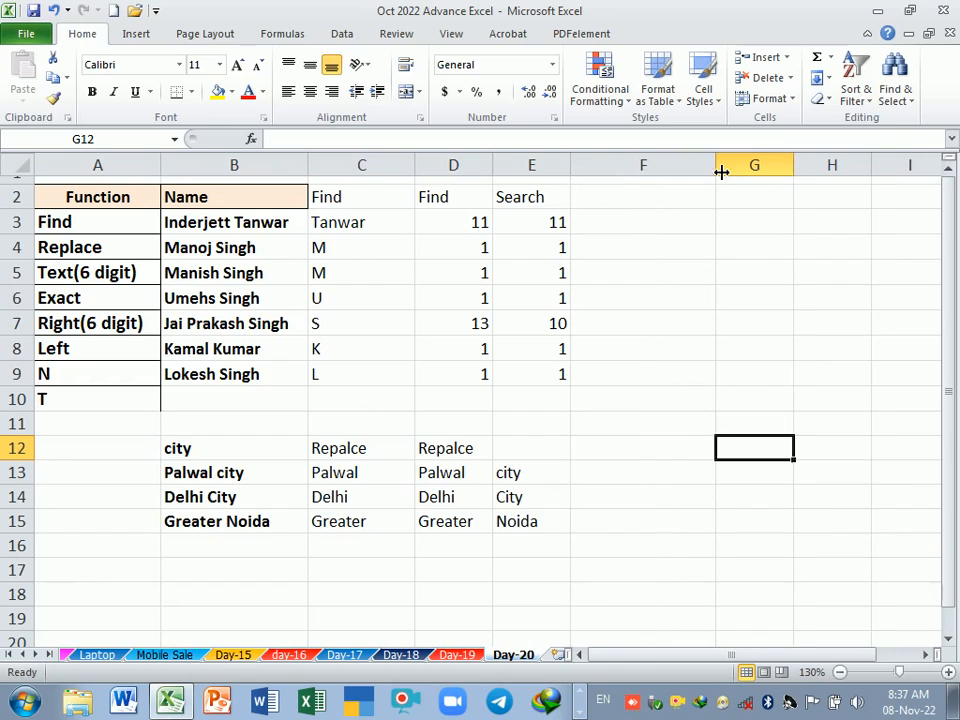
{"action": "left_click", "coordinate": [645, 455]}
{"action": "type", "text": "Mobn"}
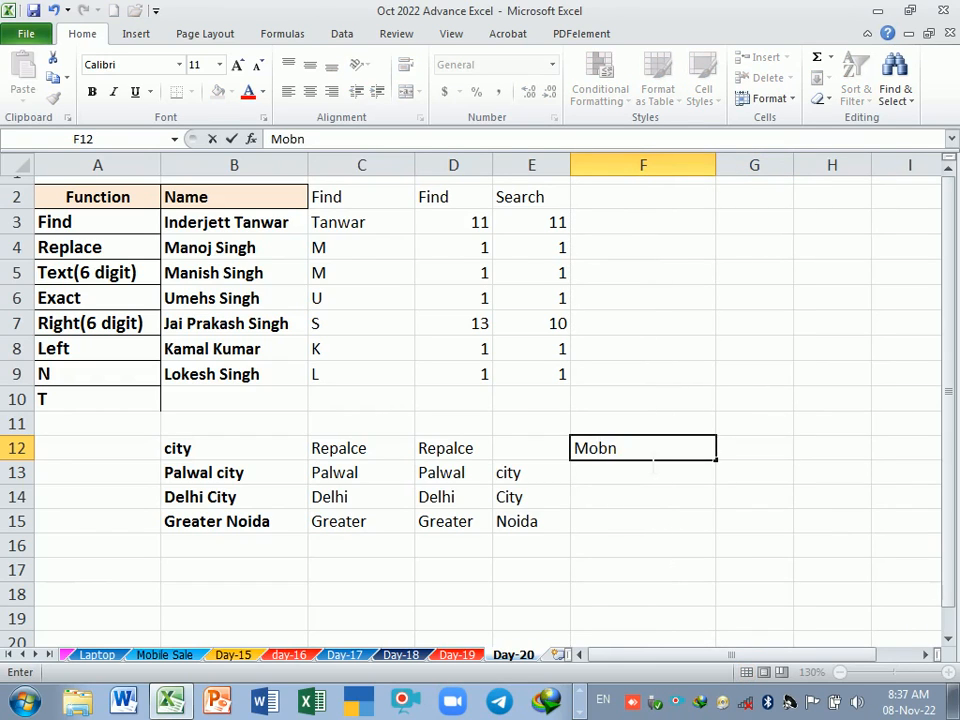
{"action": "key", "text": "BackSpace"}
{"action": "type", "text": "ile"}
{"action": "key", "text": "Return"}
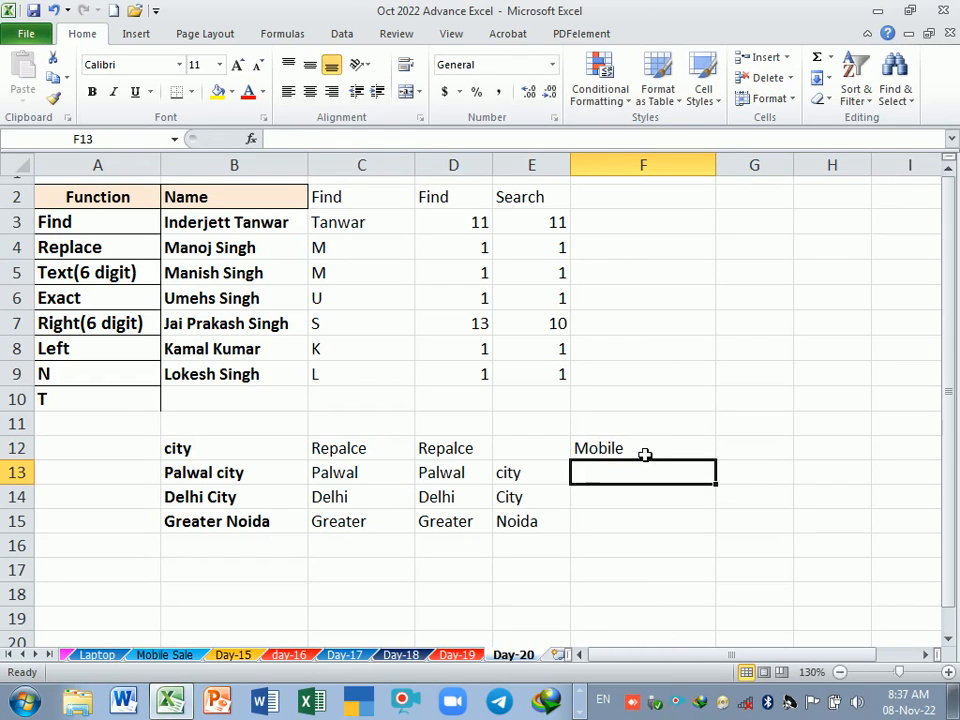
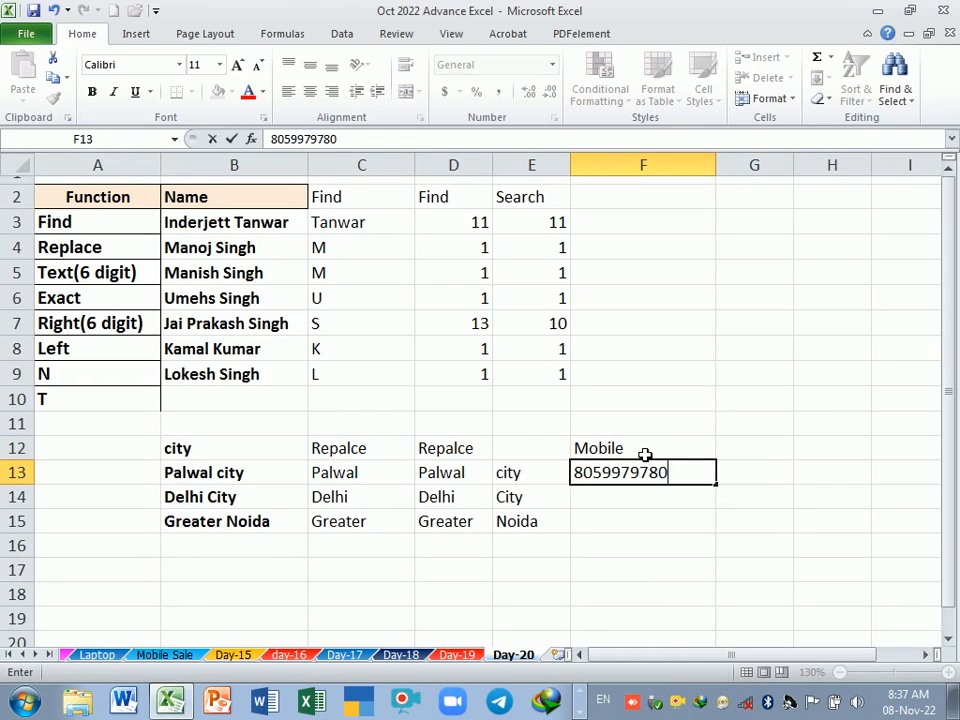
Step: Enter sample mobile numbers in F13 and F14, ending the first with a stray "p" and the second with "="
{"action": "type", "text": "p"}
{"action": "key", "text": "Return"}
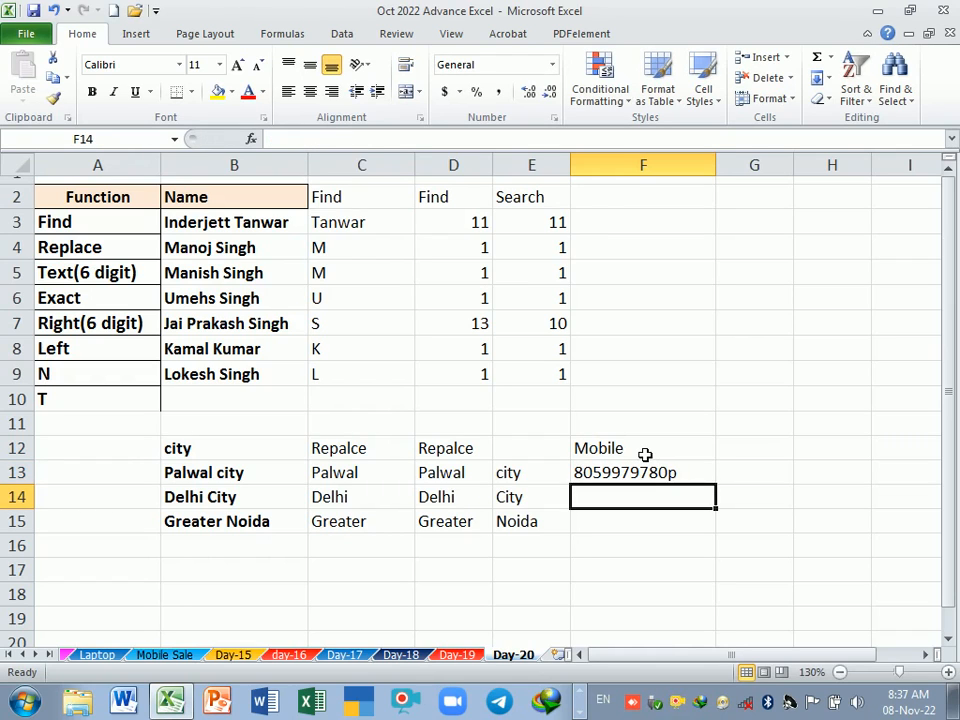
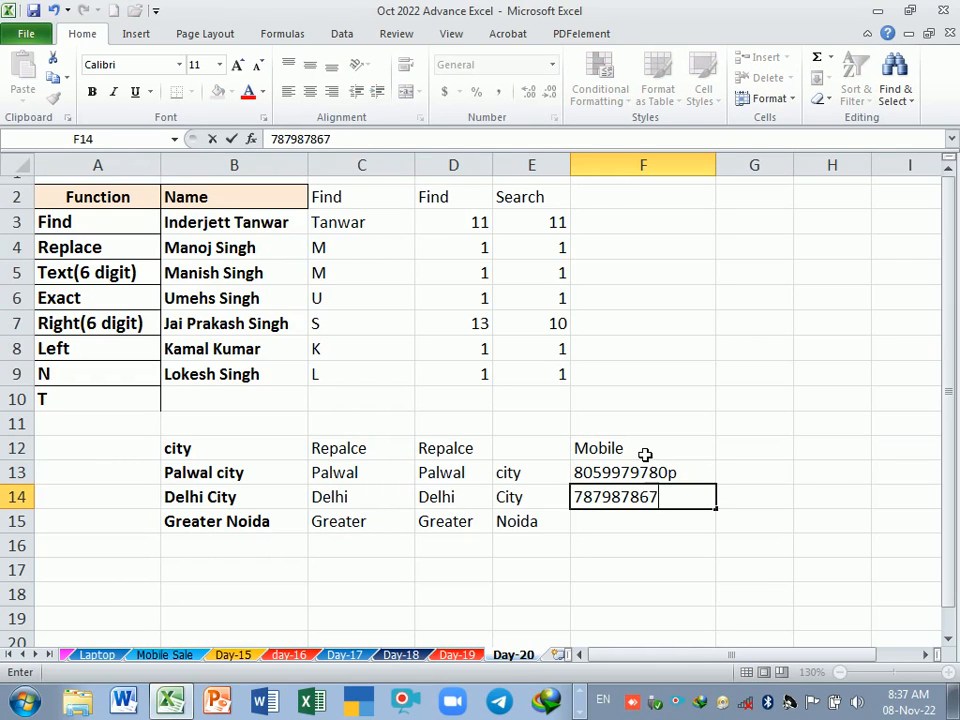
{"action": "key", "text": "Return"}
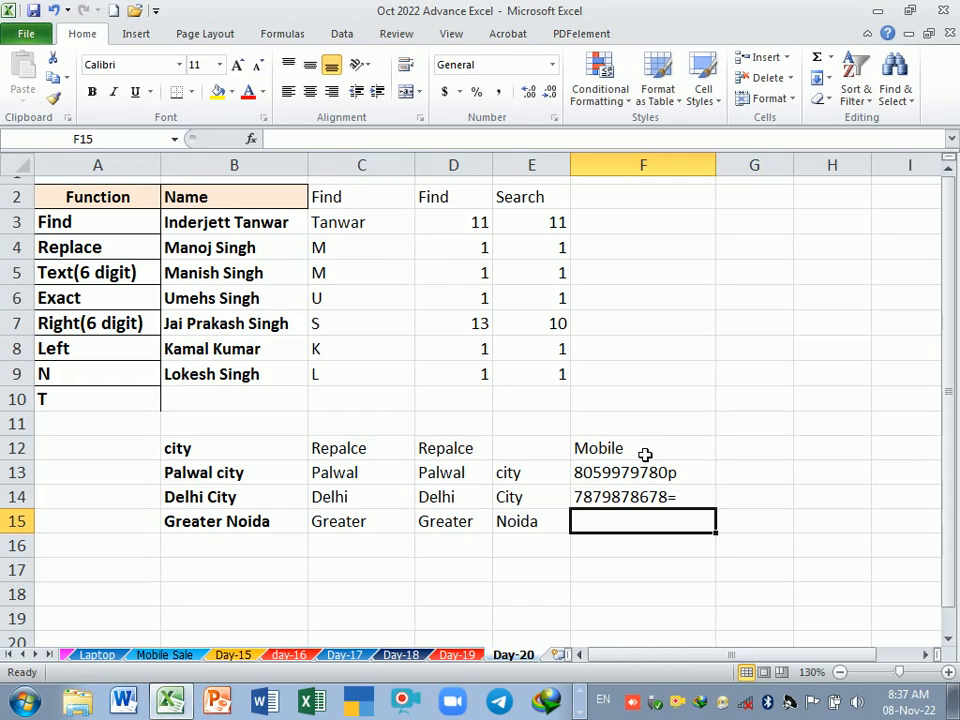
Step: Count the characters of F13 with a LEN formula in G13 and fill it down to G14
{"action": "left_click", "coordinate": [642, 475]}
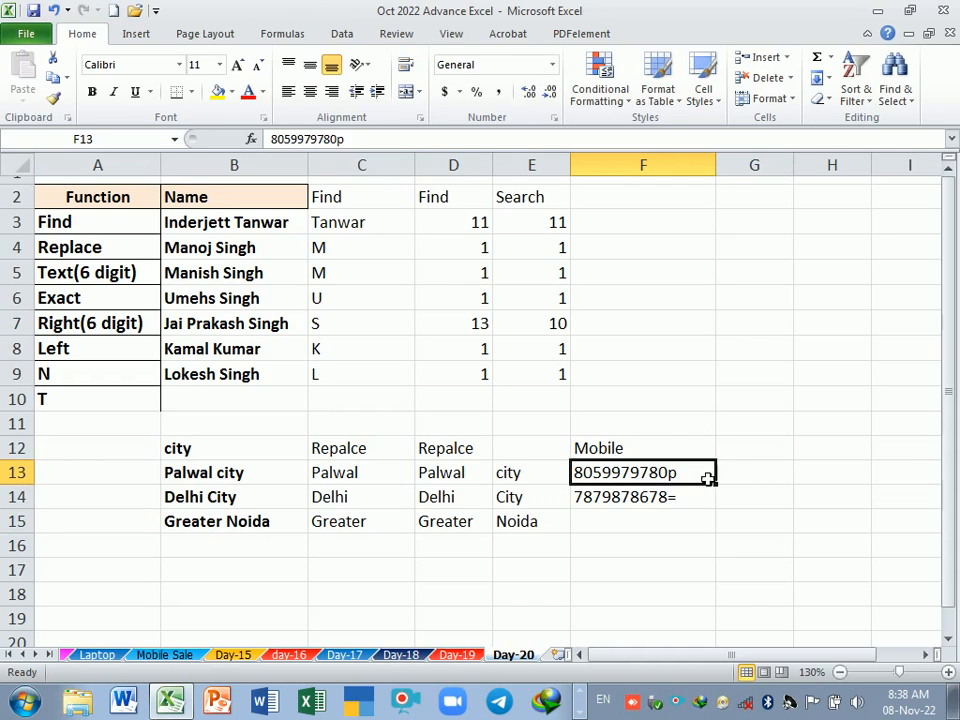
{"action": "left_click", "coordinate": [764, 477]}
{"action": "type", "text": "=len"}
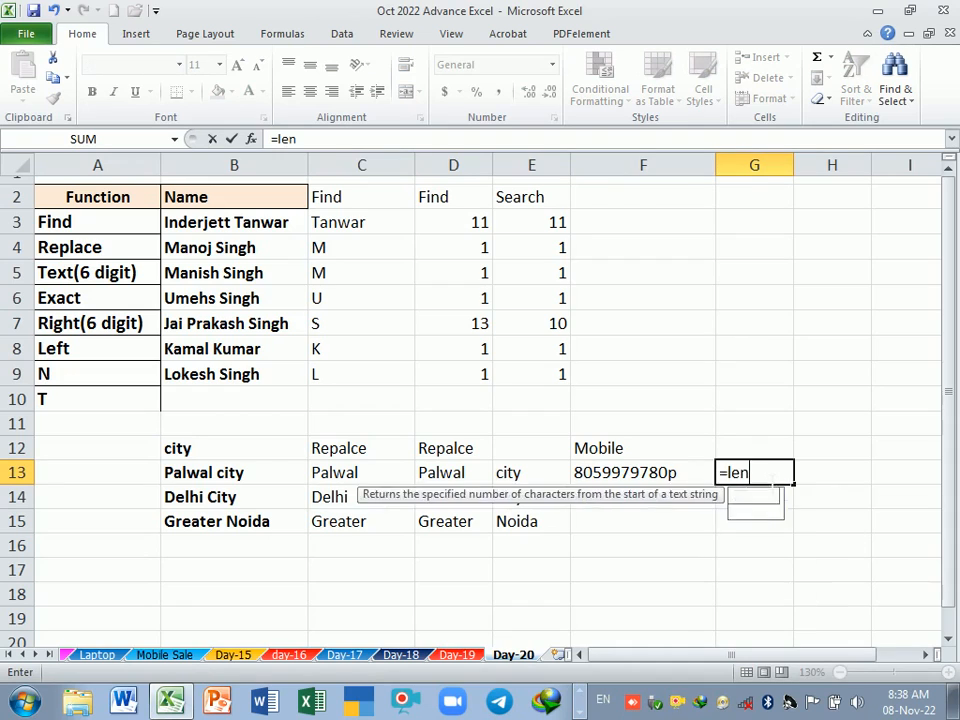
{"action": "key", "text": "Tab"}
{"action": "key", "text": "Left"}
{"action": "key", "text": "Return"}
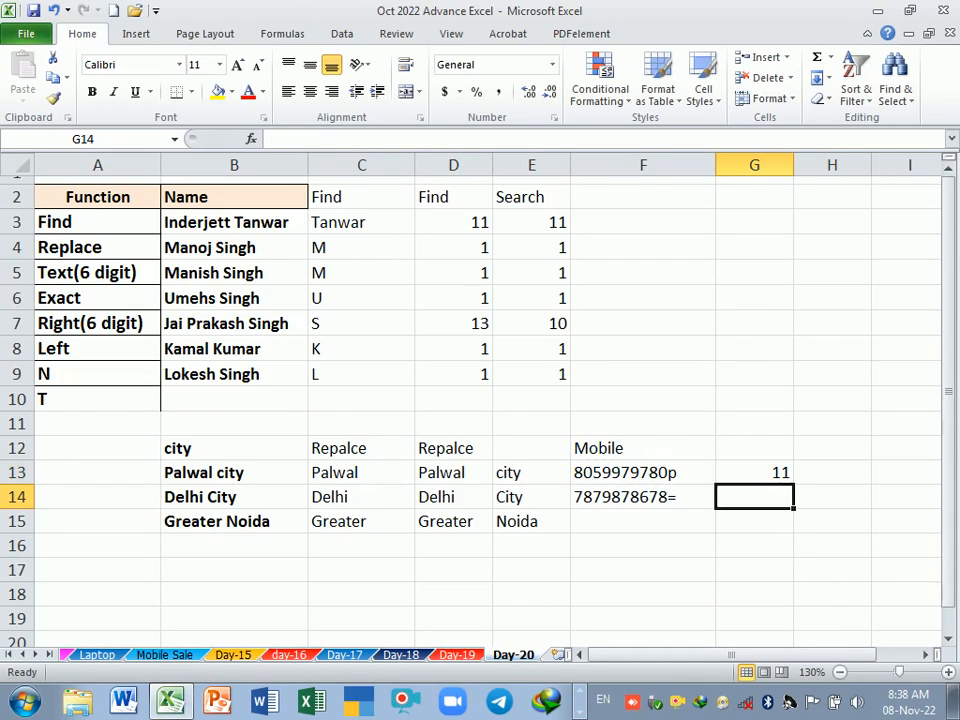
{"action": "left_click", "coordinate": [786, 475]}
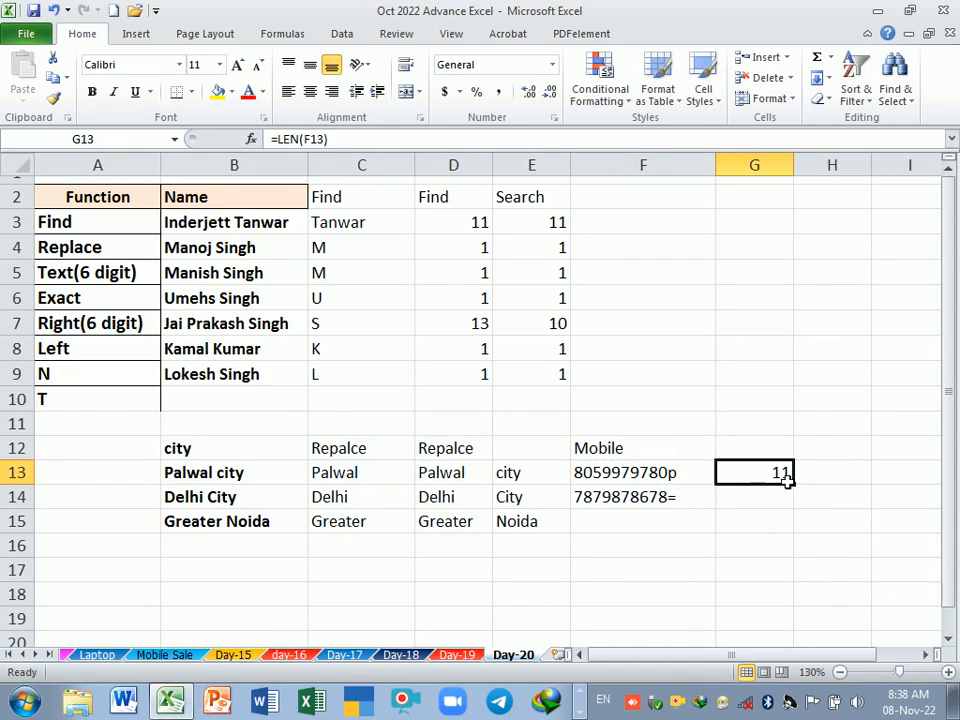
{"action": "left_click_drag", "start_coordinate": [801, 493], "coordinate": [799, 510]}
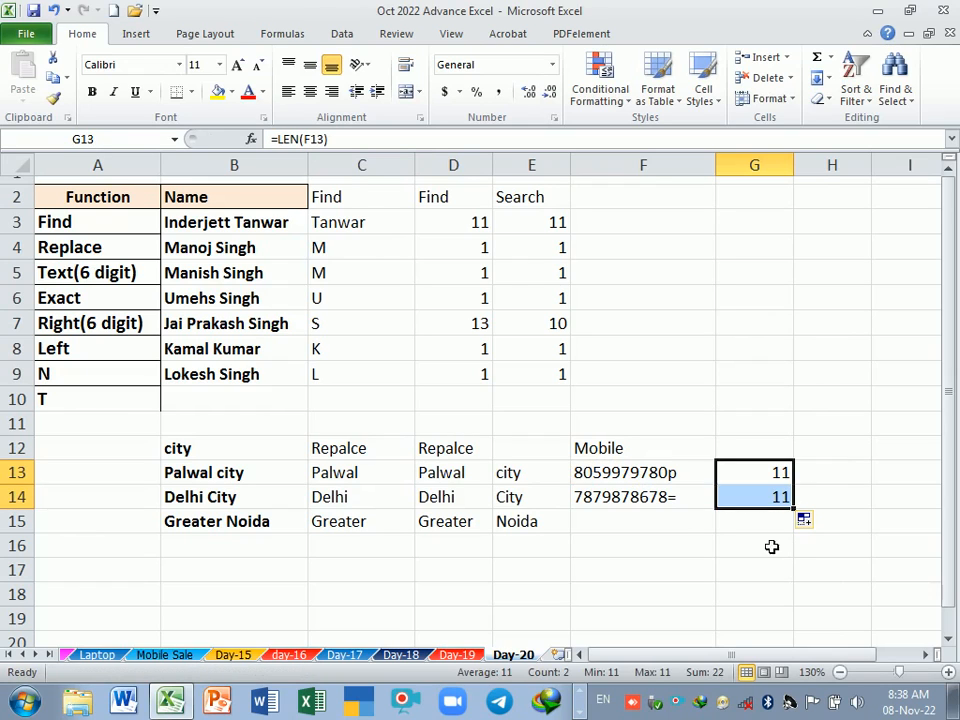
Step: Enter a third sample mobile number in F15 with a stray "+" at its end
{"action": "left_click", "coordinate": [658, 531]}
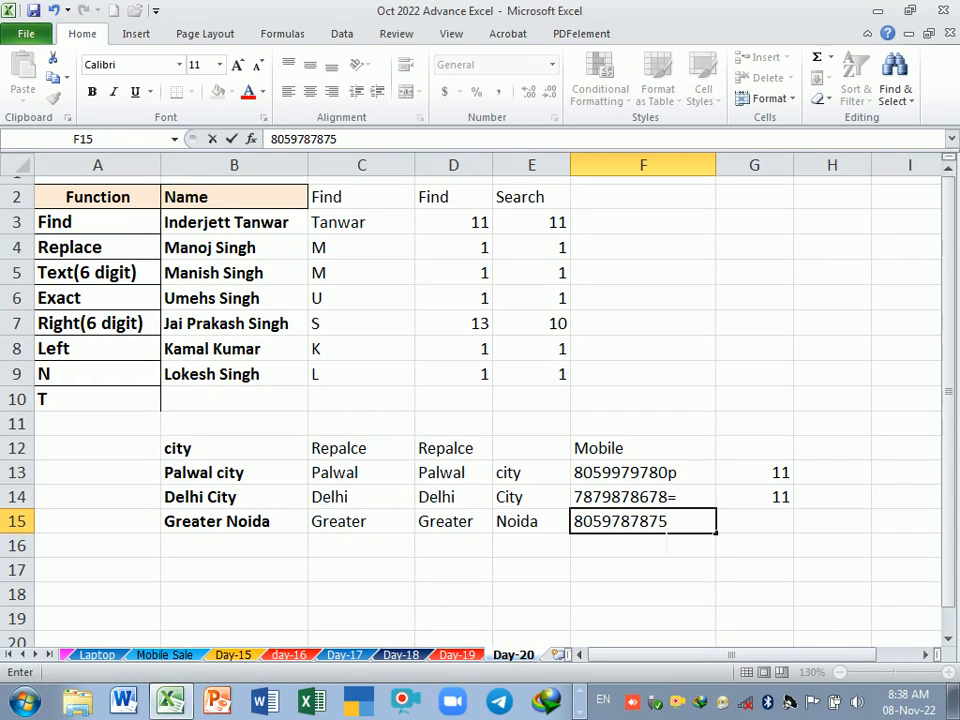
{"action": "type", "text": "="}
{"action": "key", "text": "BackSpace"}
{"action": "type", "text": "+"}
{"action": "key", "text": "Return"}
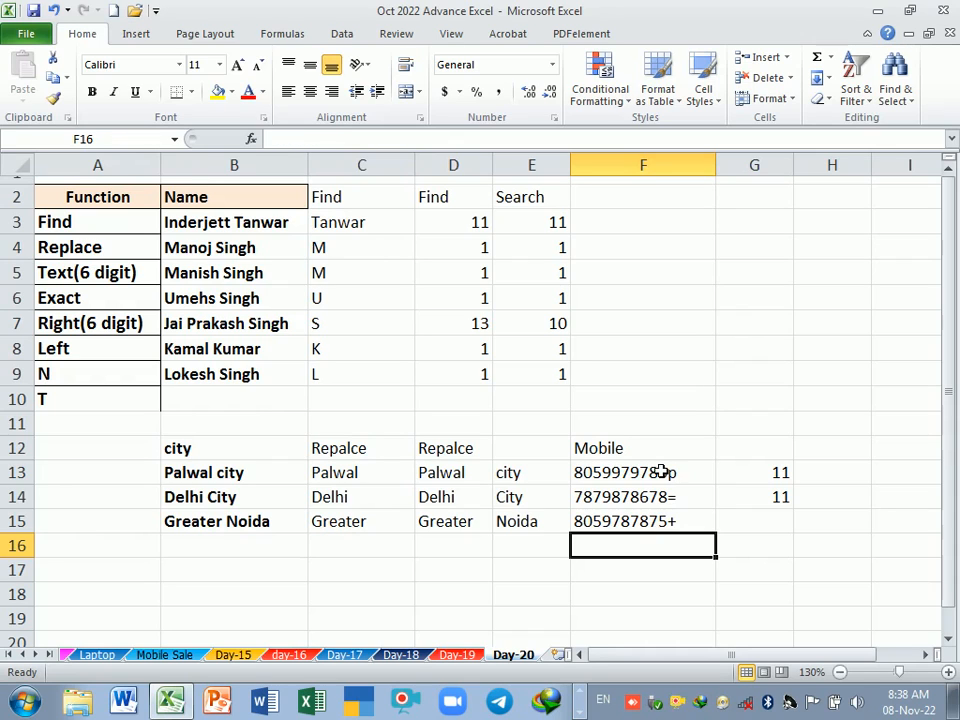
{"action": "left_click_drag", "start_coordinate": [662, 472], "coordinate": [668, 524]}
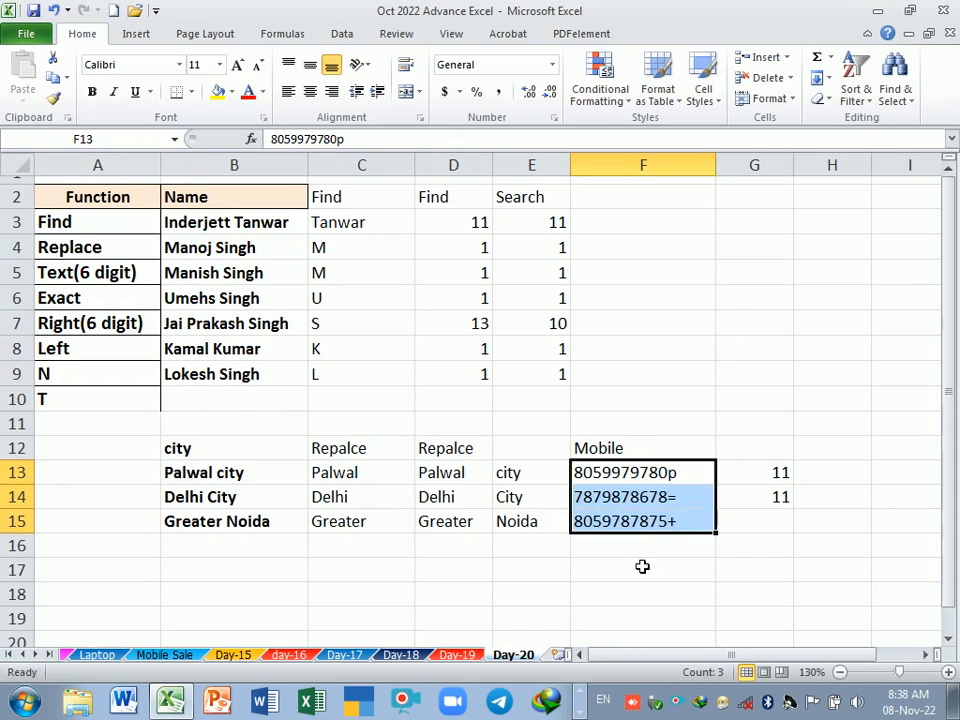
{"action": "left_click", "coordinate": [642, 566]}
{"action": "left_click_drag", "start_coordinate": [624, 472], "coordinate": [643, 519]}
{"action": "left_click", "coordinate": [685, 574]}
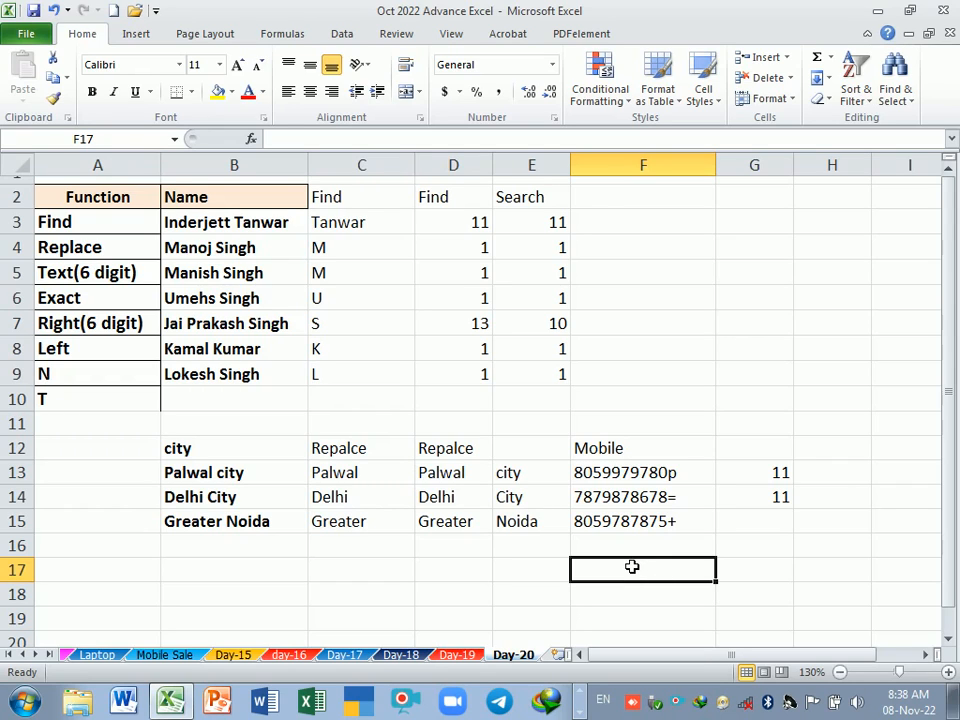
{"action": "left_click_drag", "start_coordinate": [601, 472], "coordinate": [628, 520]}
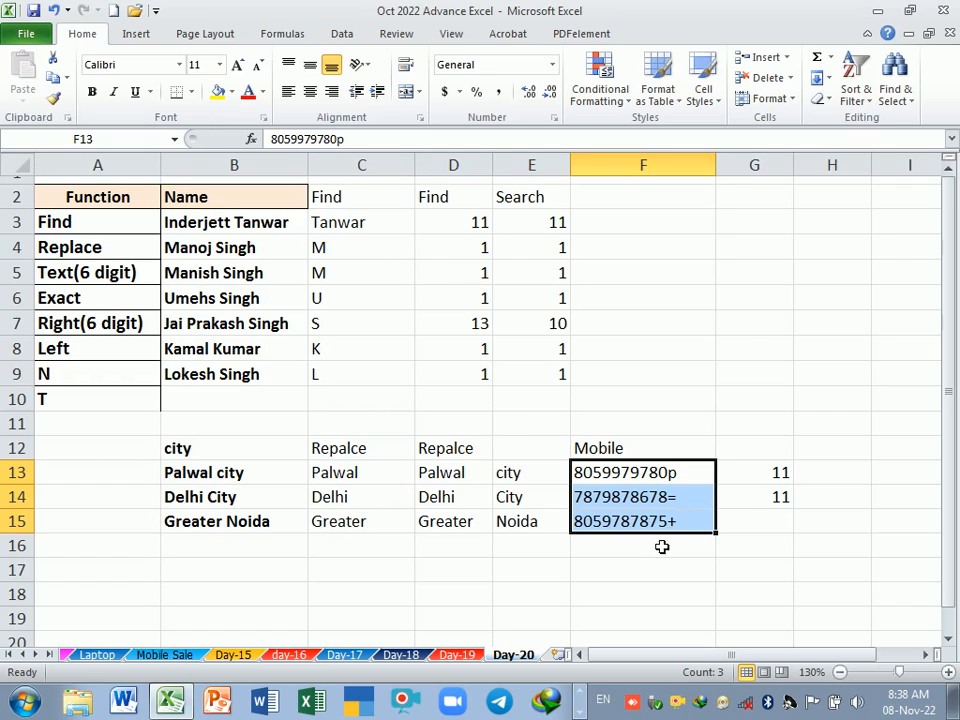
Step: Replace the formula in G13 with =LEFT(F13,10) to extract the first 10 characters of the mobile number
{"action": "left_click", "coordinate": [752, 480]}
{"action": "type", "text": "=left"}
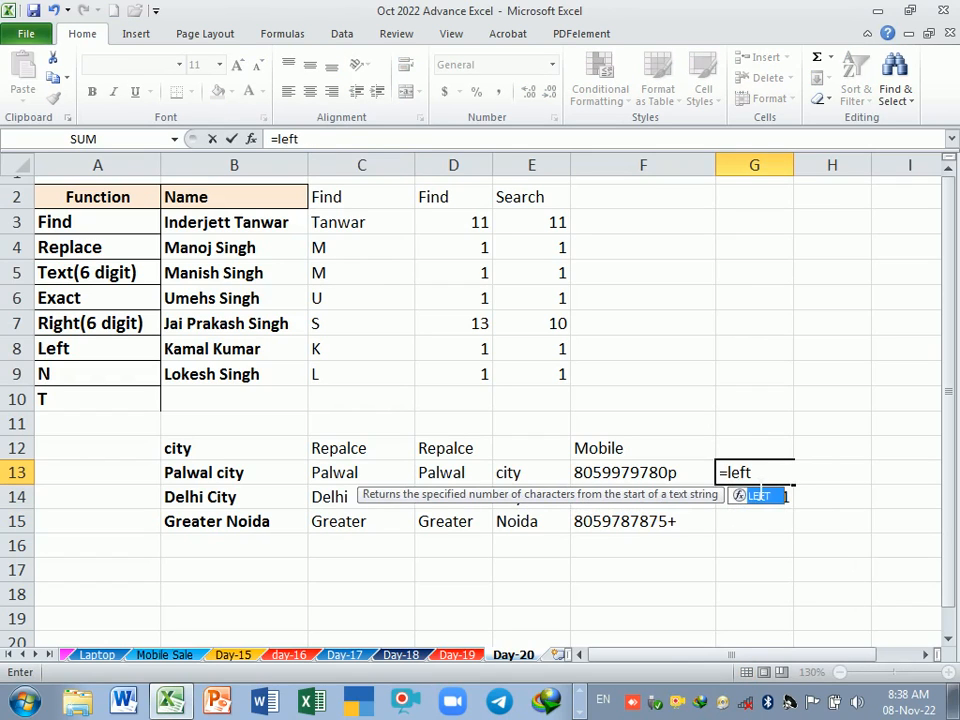
{"action": "key", "text": "Tab"}
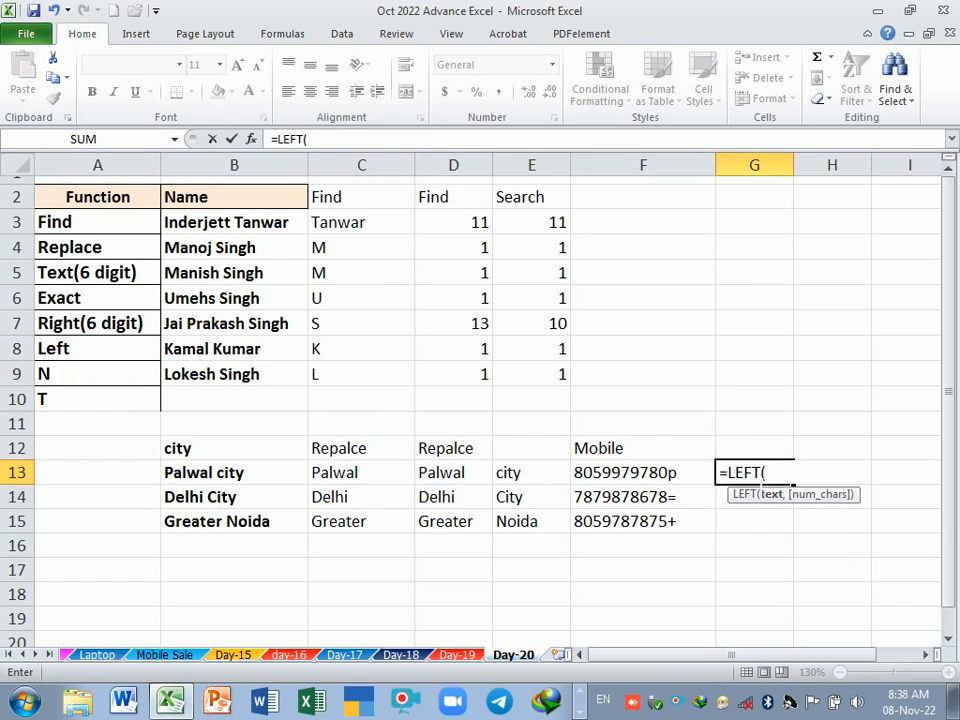
{"action": "left_click", "coordinate": [627, 476]}
{"action": "type", "text": ","}
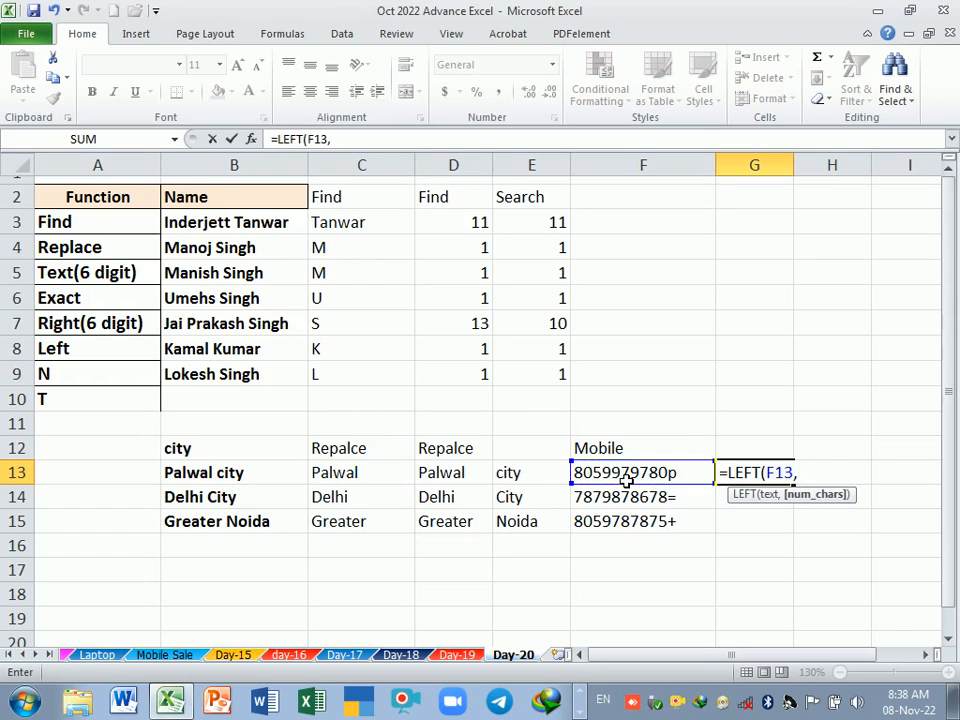
{"action": "type", "text": "10"}
{"action": "key", "text": "Return"}
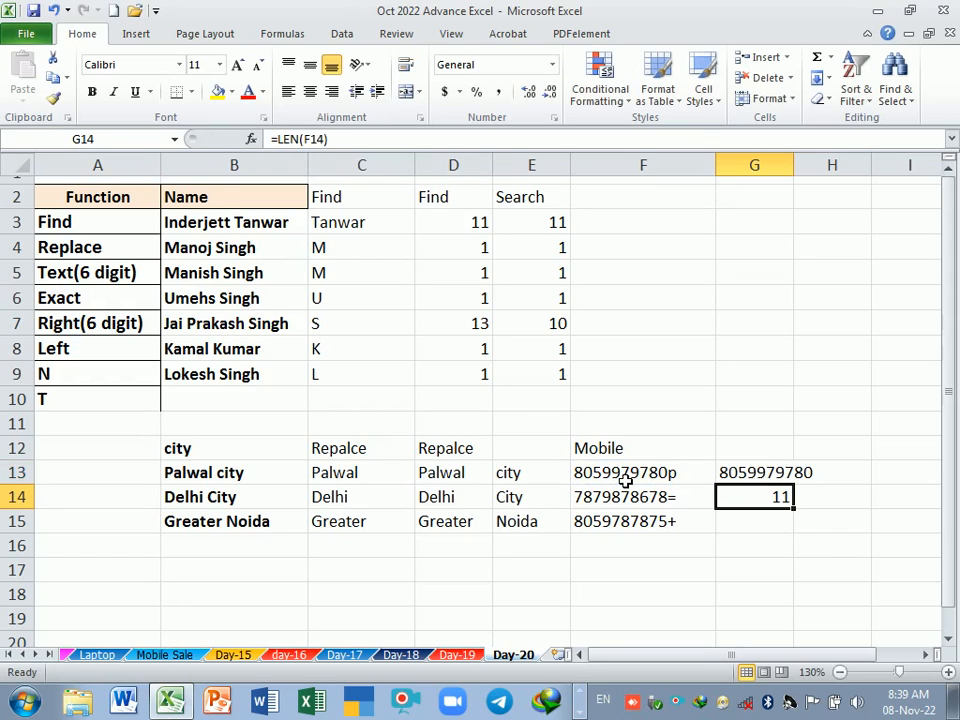
Step: Widen column G and fill the G13 LEFT formula down to G15
{"action": "left_click_drag", "start_coordinate": [794, 164], "coordinate": [853, 164]}
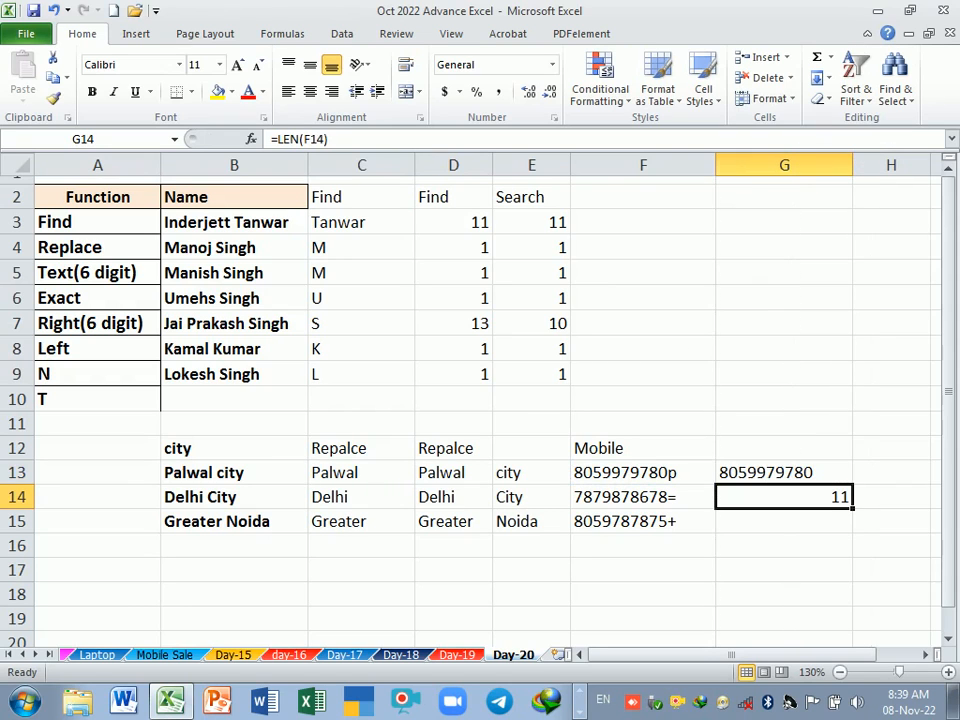
{"action": "left_click", "coordinate": [827, 472]}
{"action": "left_click_drag", "start_coordinate": [855, 494], "coordinate": [856, 537]}
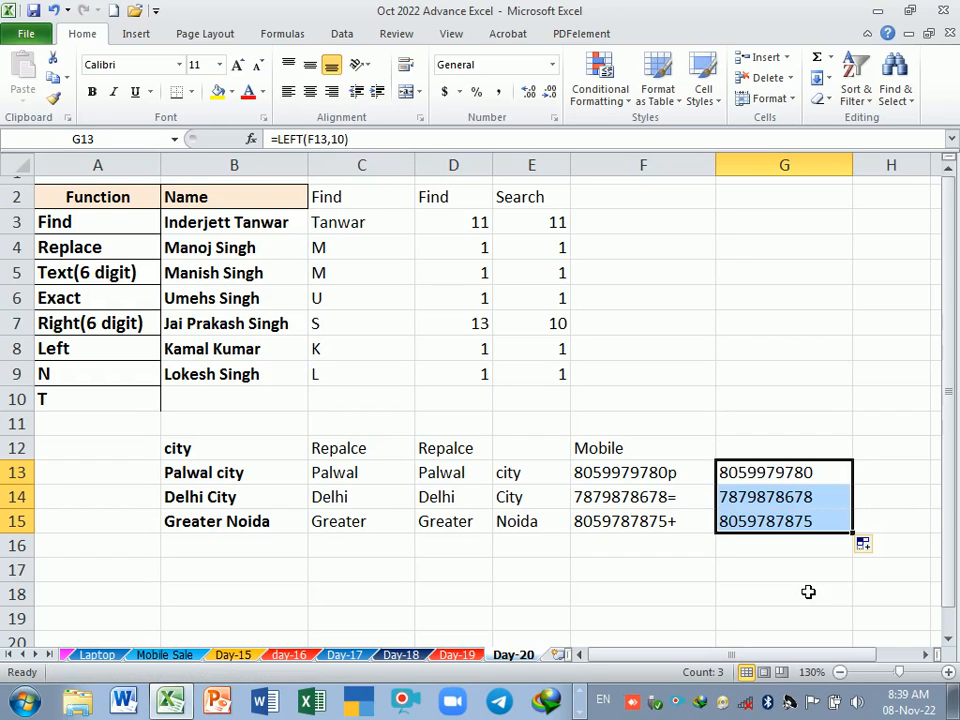
{"action": "left_click", "coordinate": [690, 566]}
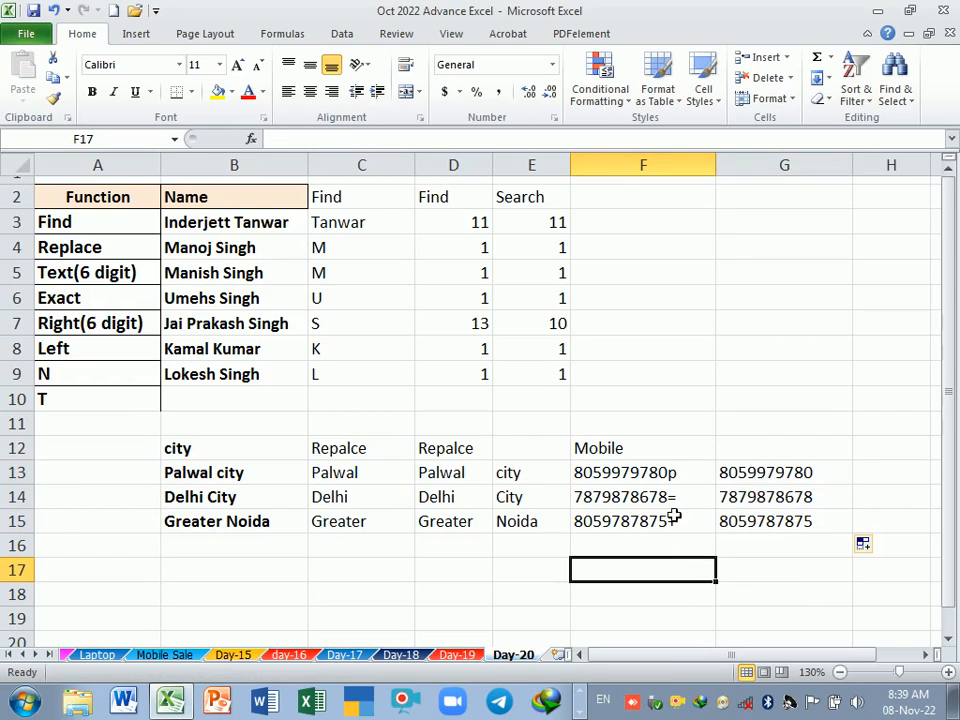
{"action": "left_click_drag", "start_coordinate": [664, 476], "coordinate": [659, 523]}
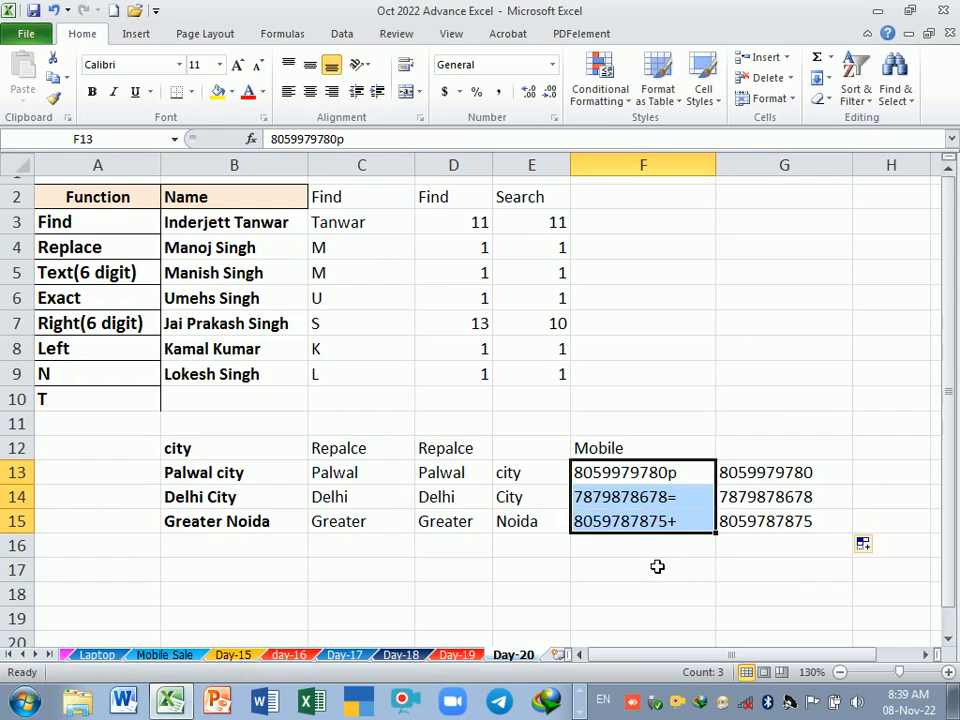
{"action": "left_click", "coordinate": [657, 566]}
{"action": "left_click_drag", "start_coordinate": [658, 474], "coordinate": [660, 522]}
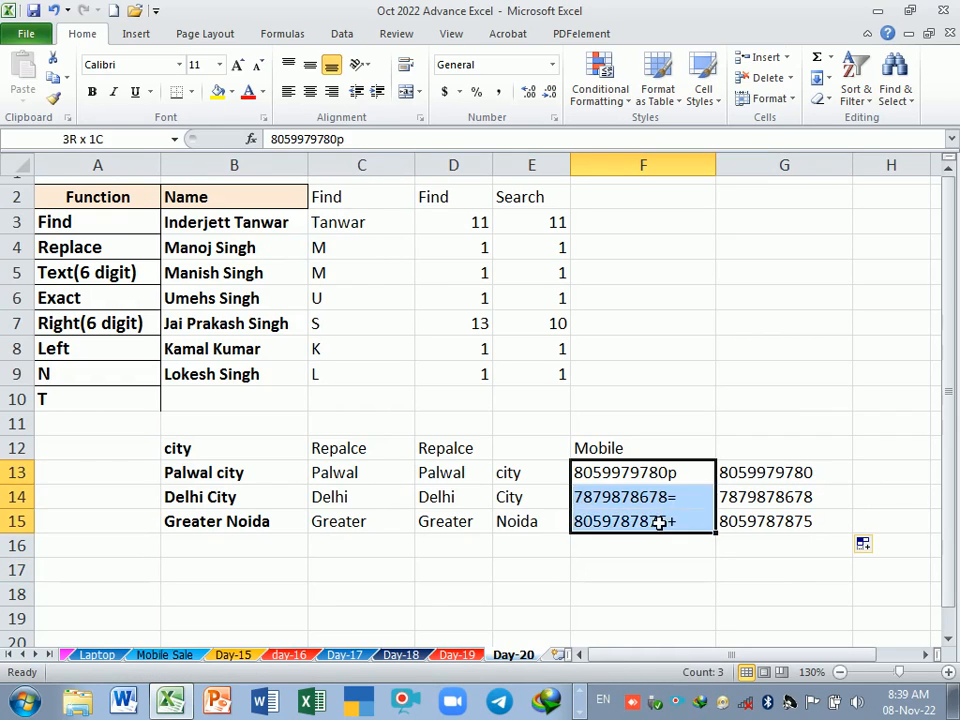
Step: Inspect the LEFT formula in G13 that extracts the first 10 characters of the mobile number
{"action": "left_click", "coordinate": [660, 565]}
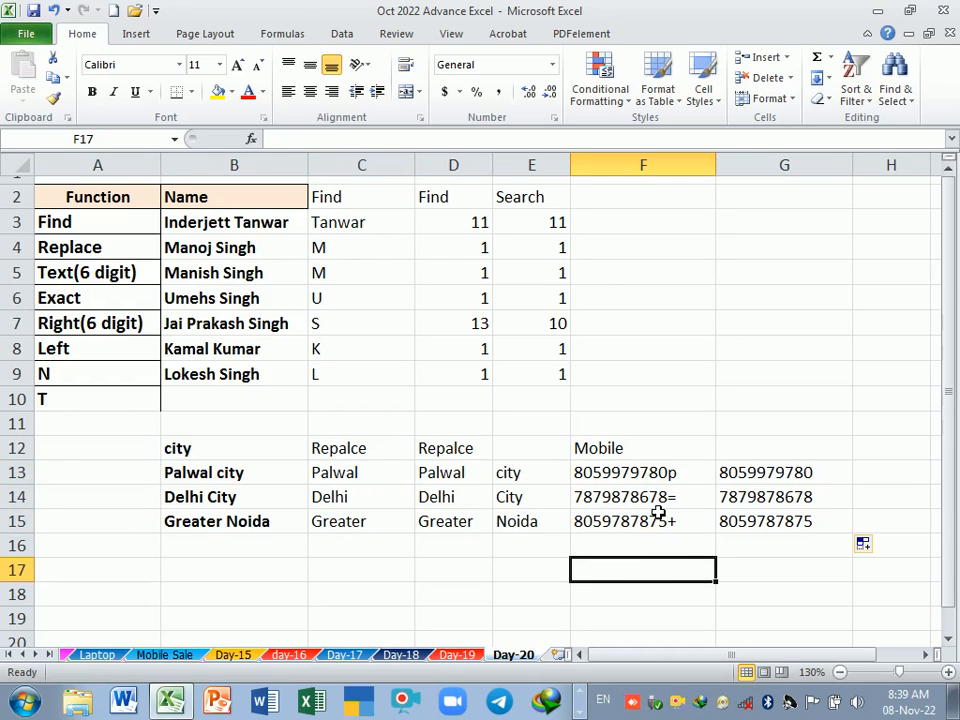
{"action": "left_click", "coordinate": [762, 477]}
{"action": "left_click", "coordinate": [765, 497]}
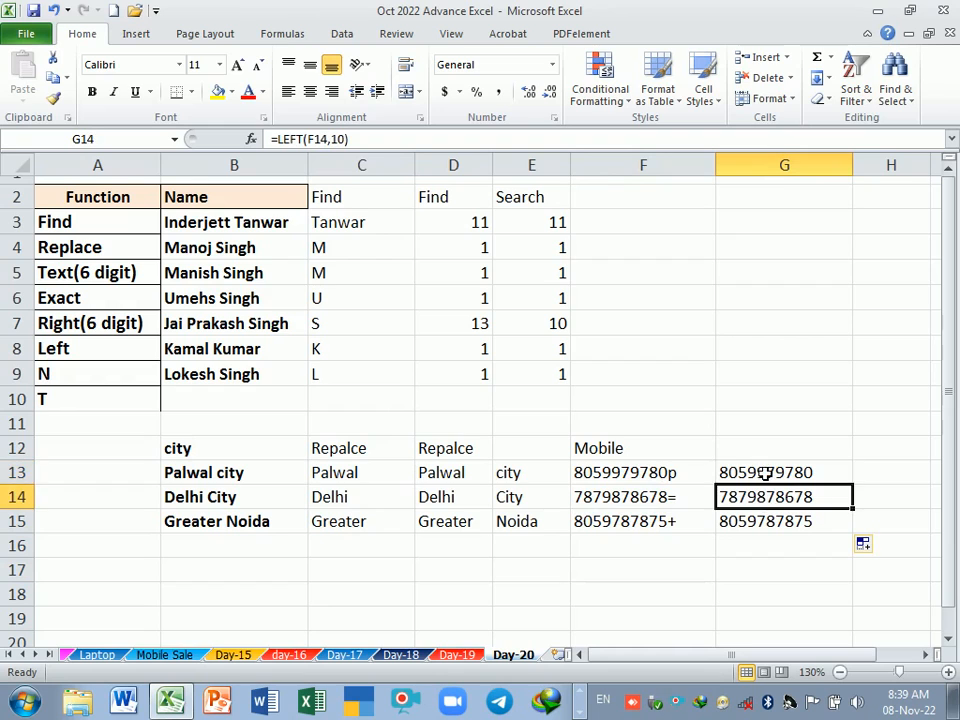
{"action": "double_click", "coordinate": [763, 473]}
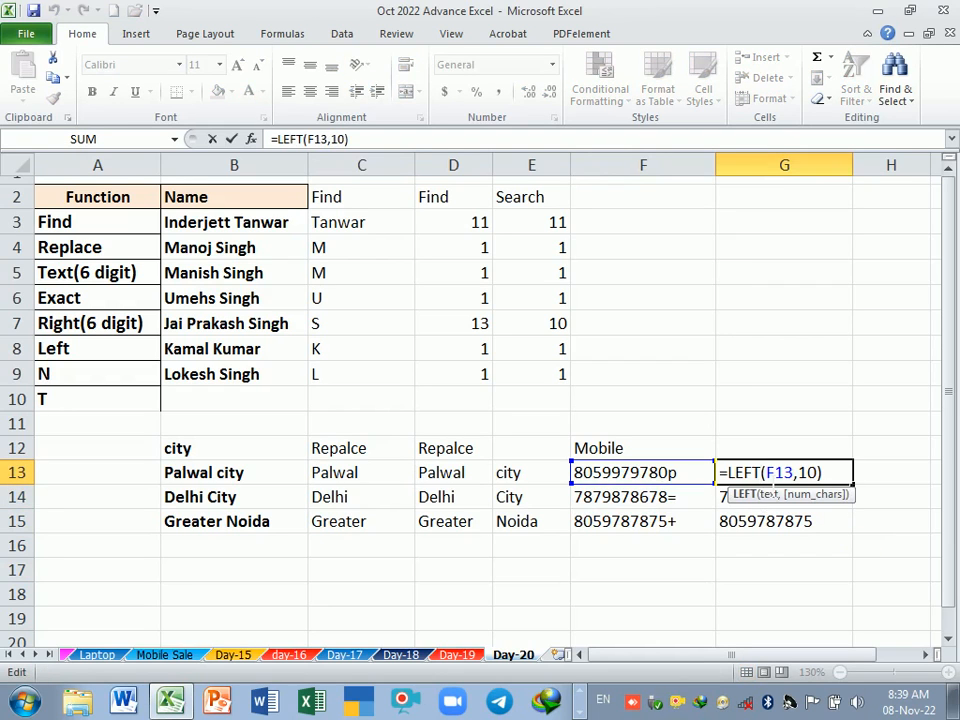
{"action": "key", "text": "Return"}
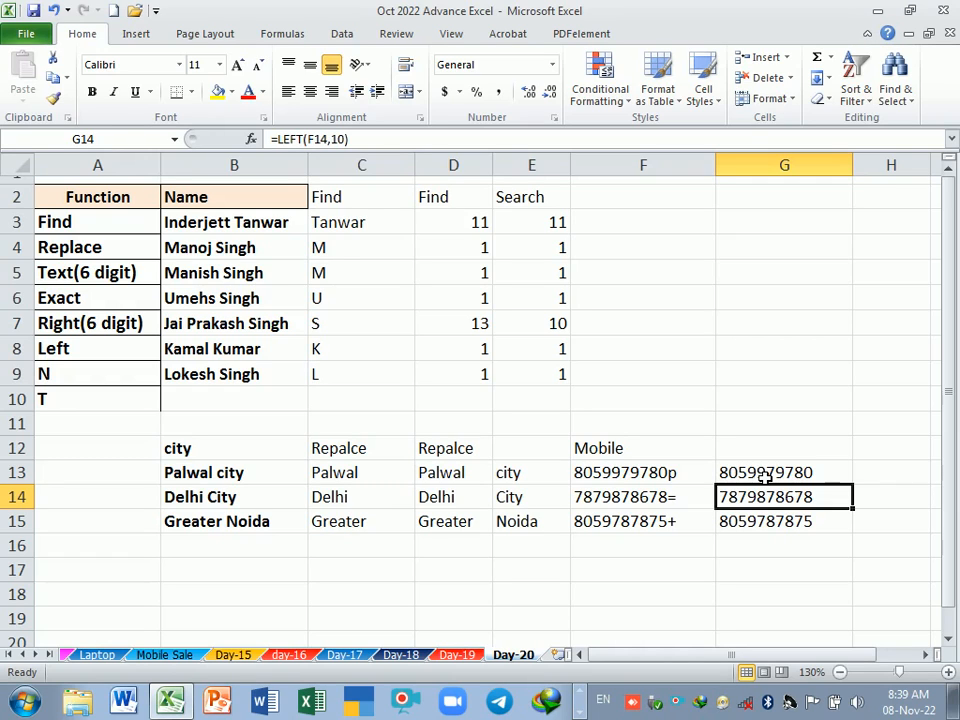
Step: Enter the header "Left" in G12 above the extracted mobile numbers
{"action": "left_click", "coordinate": [779, 458]}
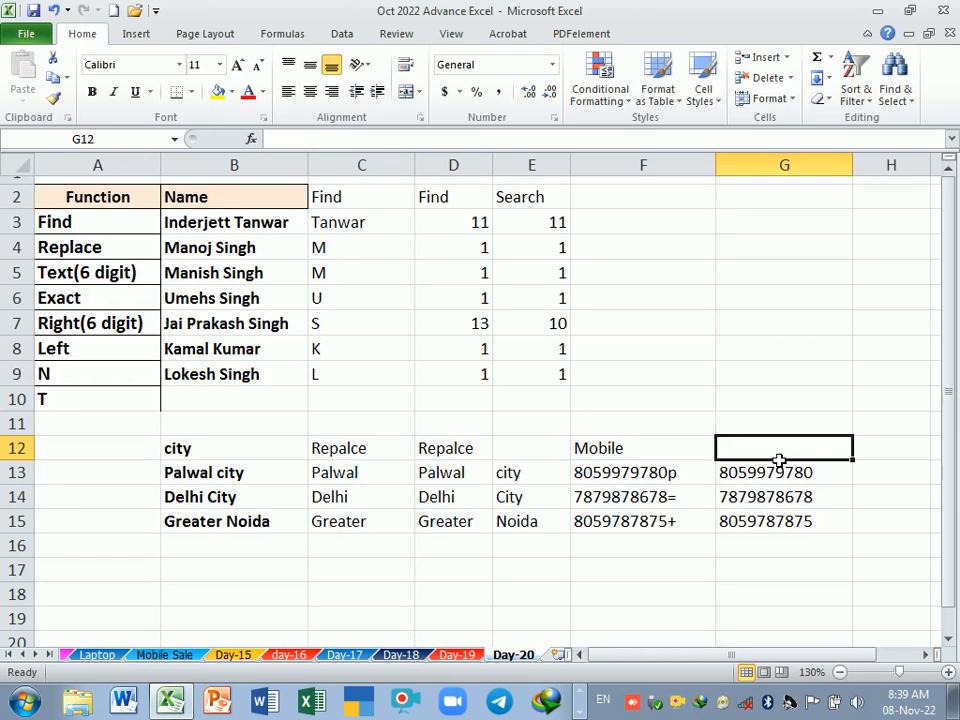
{"action": "type", "text": "Left"}
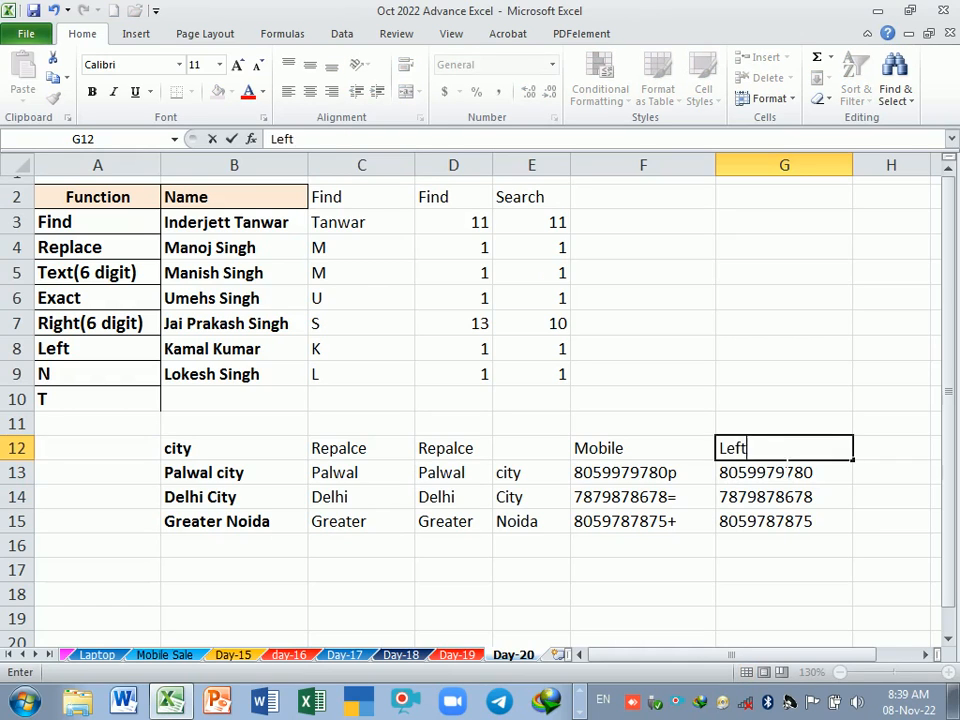
{"action": "key", "text": "Return"}
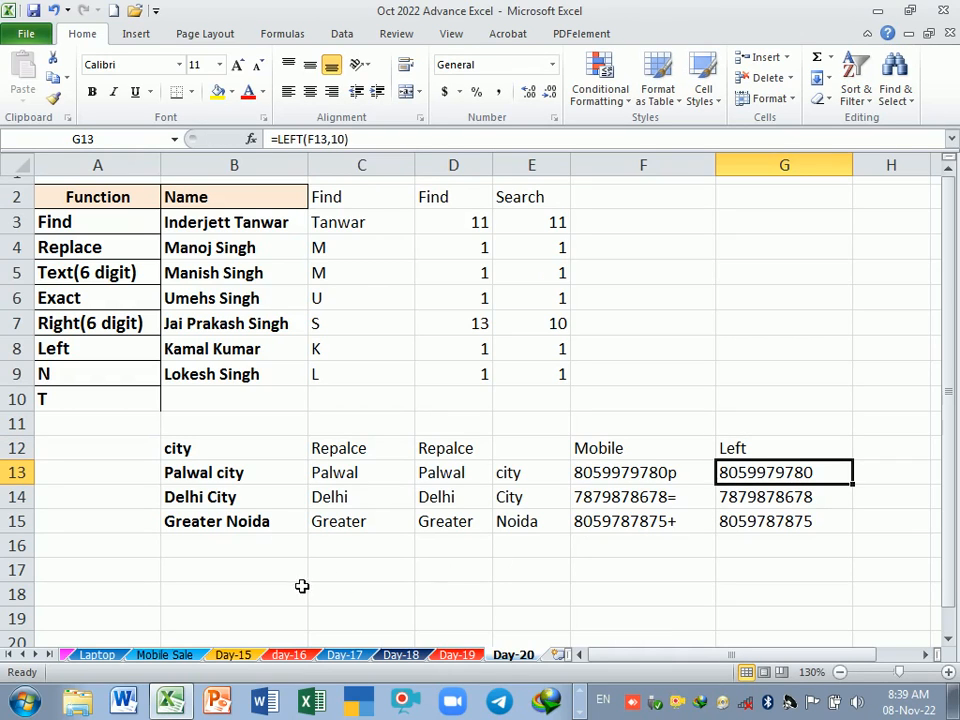
Step: Enter the header "Cheque" in B17 for a new sample list below the city table
{"action": "left_click", "coordinate": [86, 324]}
{"action": "left_click", "coordinate": [284, 584]}
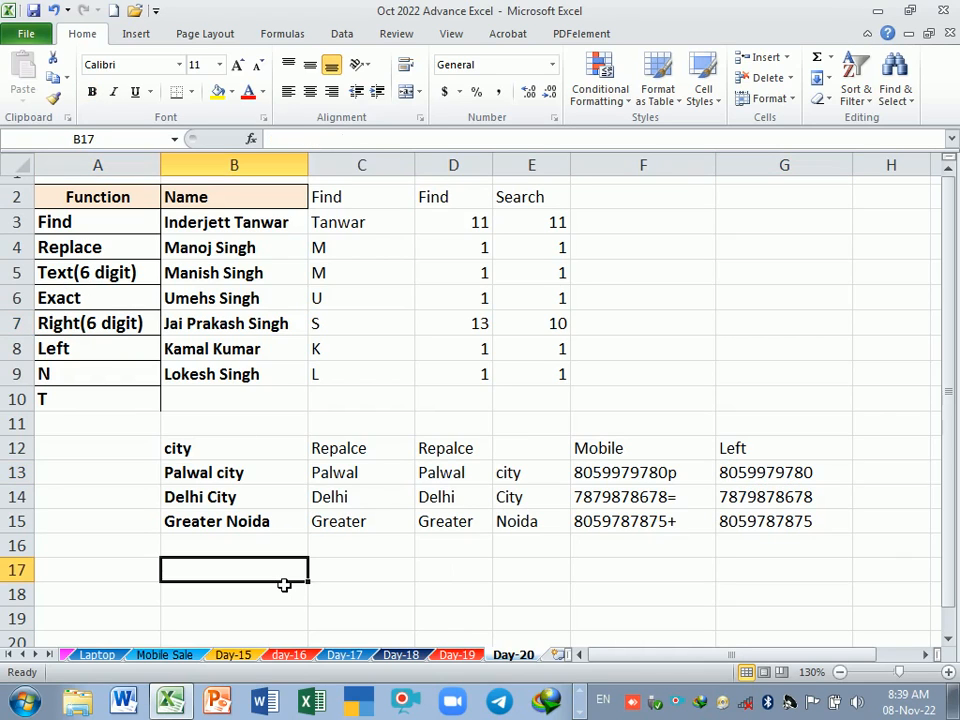
{"action": "type", "text": "Che1"}
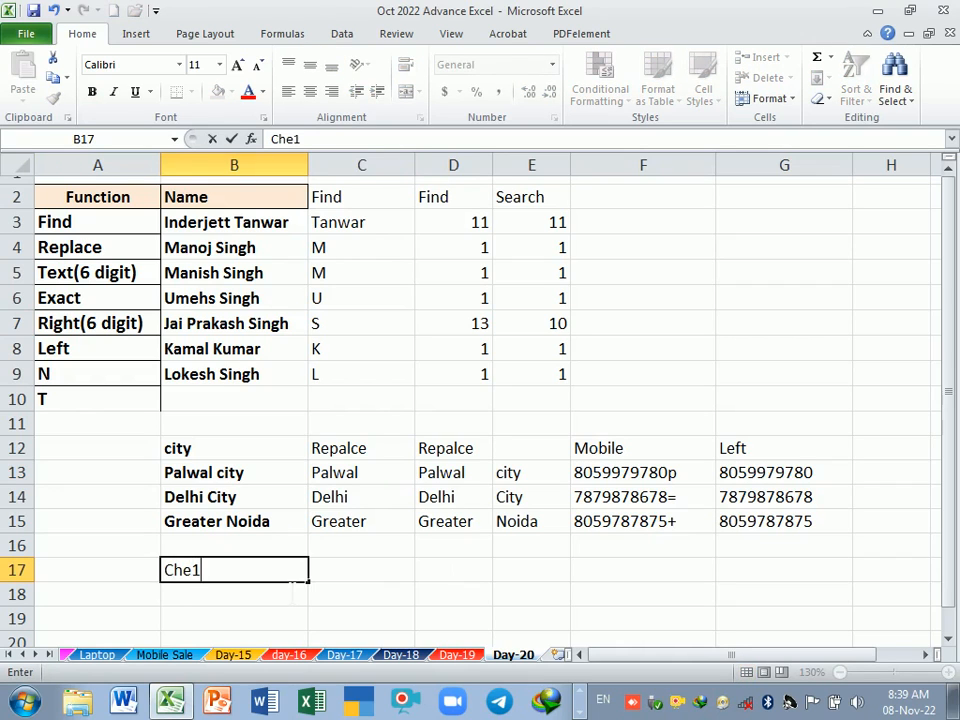
{"action": "key", "text": "BackSpace"}
{"action": "type", "text": "que"}
{"action": "key", "text": "Tab"}
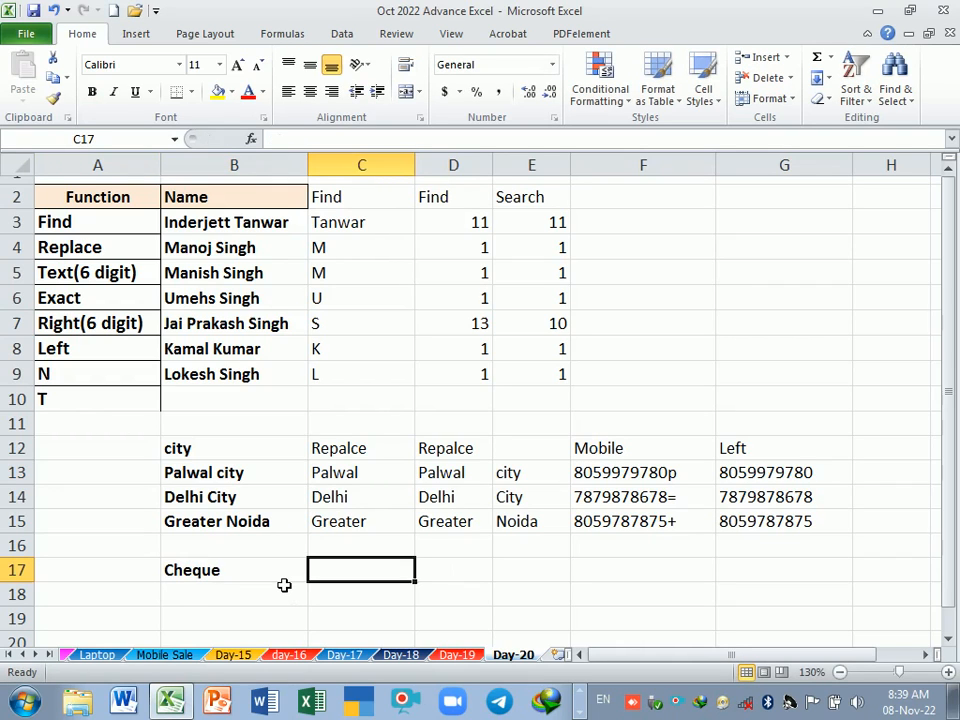
{"action": "key", "text": "Return"}
Step: Fill B18:B23 under the Cheque header with the sample values 236, 256, 586, 23654, 322658 and 12
{"action": "type", "text": "236"}
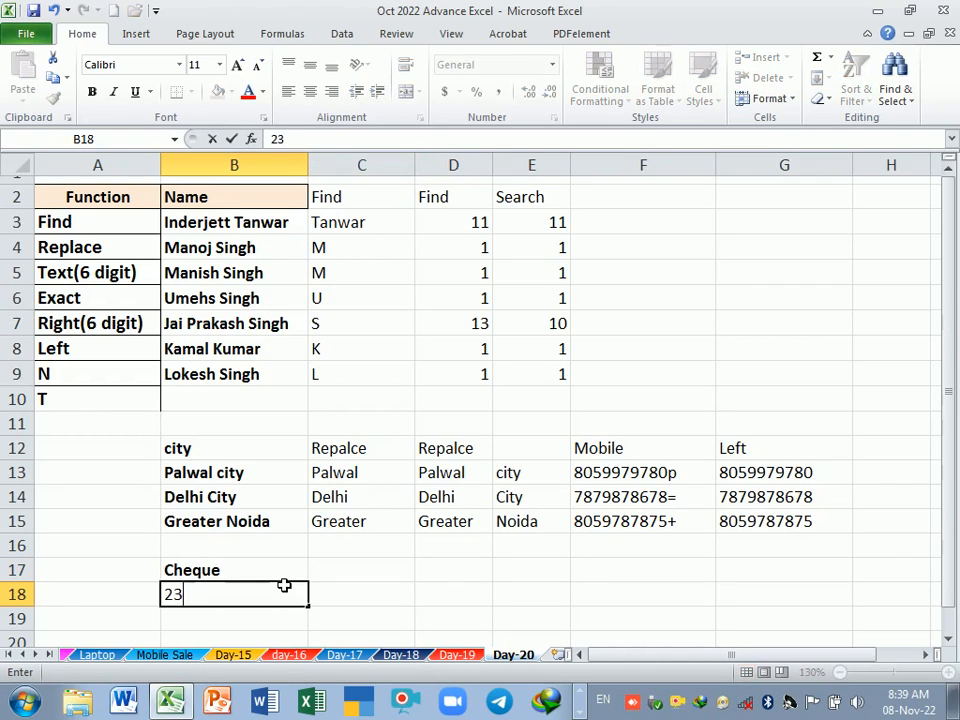
{"action": "key", "text": "Return"}
{"action": "type", "text": "256"}
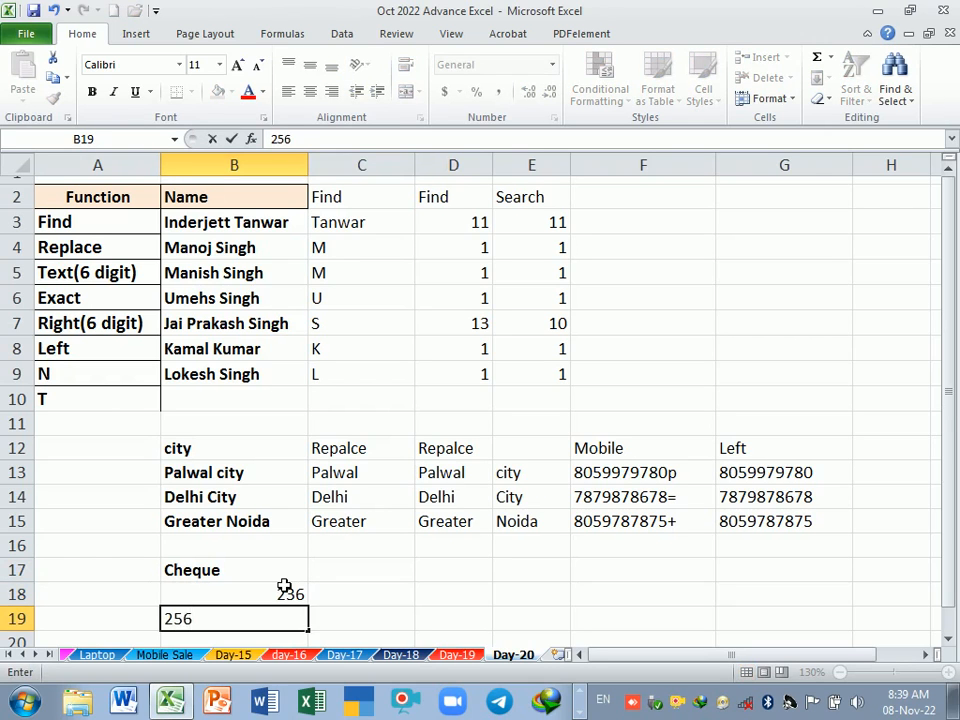
{"action": "key", "text": "Return"}
{"action": "type", "text": "586"}
{"action": "key", "text": "Return"}
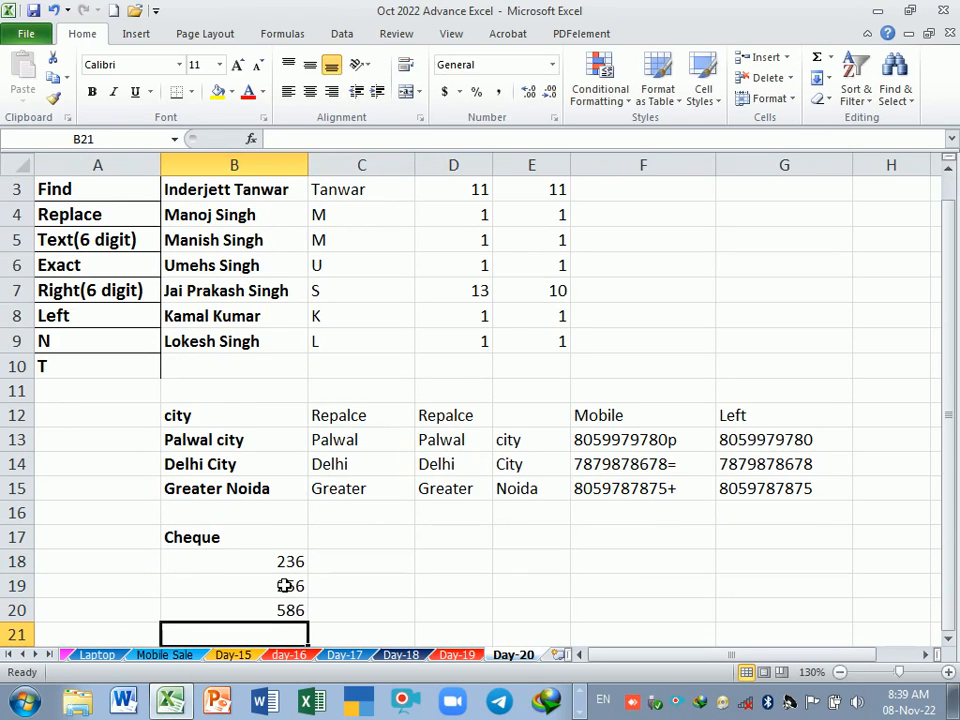
{"action": "type", "text": "23654"}
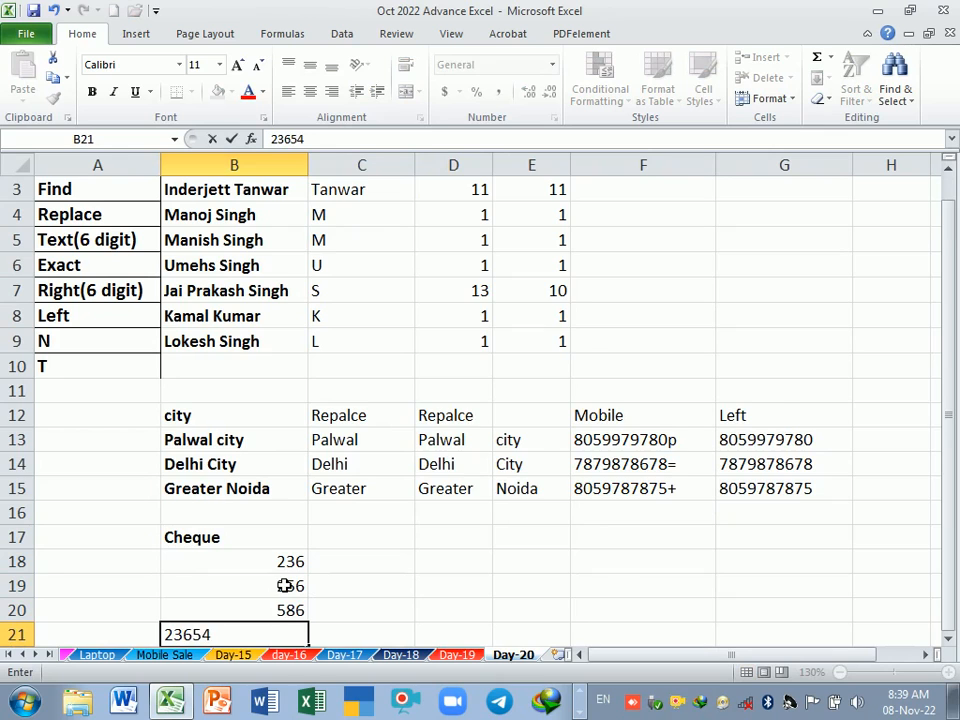
{"action": "key", "text": "Return"}
{"action": "type", "text": "322658"}
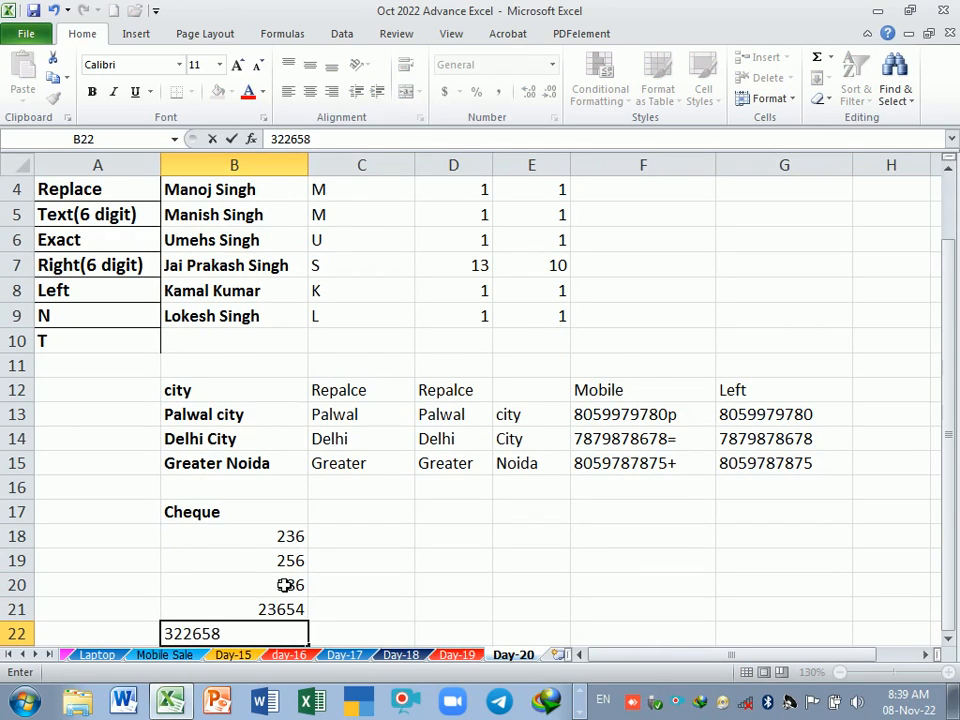
{"action": "key", "text": "Return"}
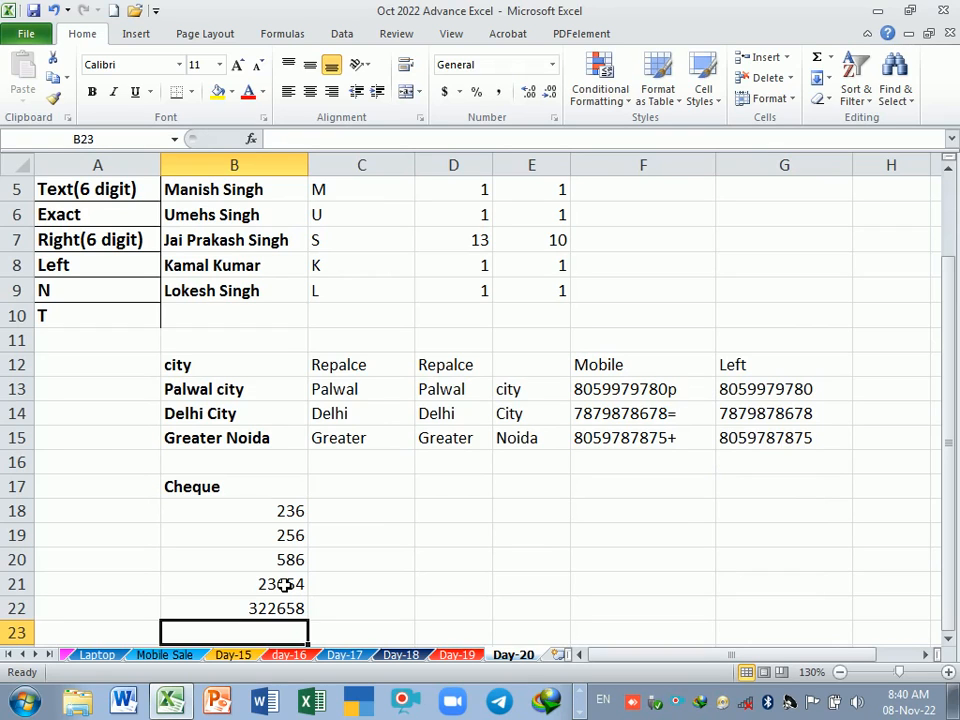
{"action": "type", "text": "12"}
{"action": "key", "text": "Return"}
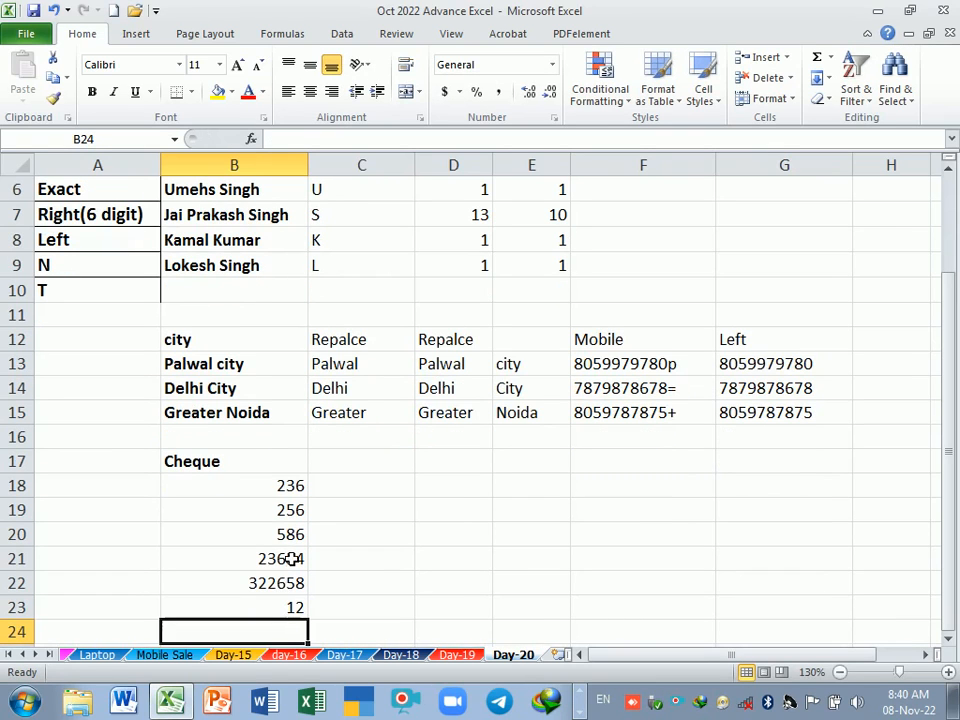
Step: Enter the header "Right" in C17 beside the Cheque header
{"action": "left_click_drag", "start_coordinate": [270, 489], "coordinate": [269, 614]}
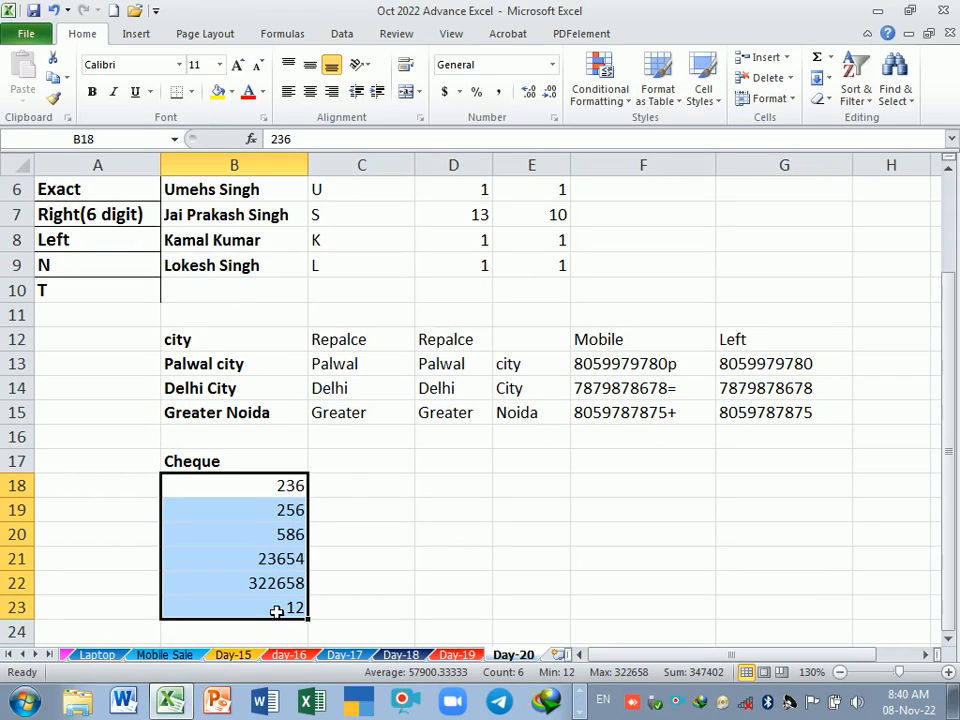
{"action": "left_click", "coordinate": [349, 465]}
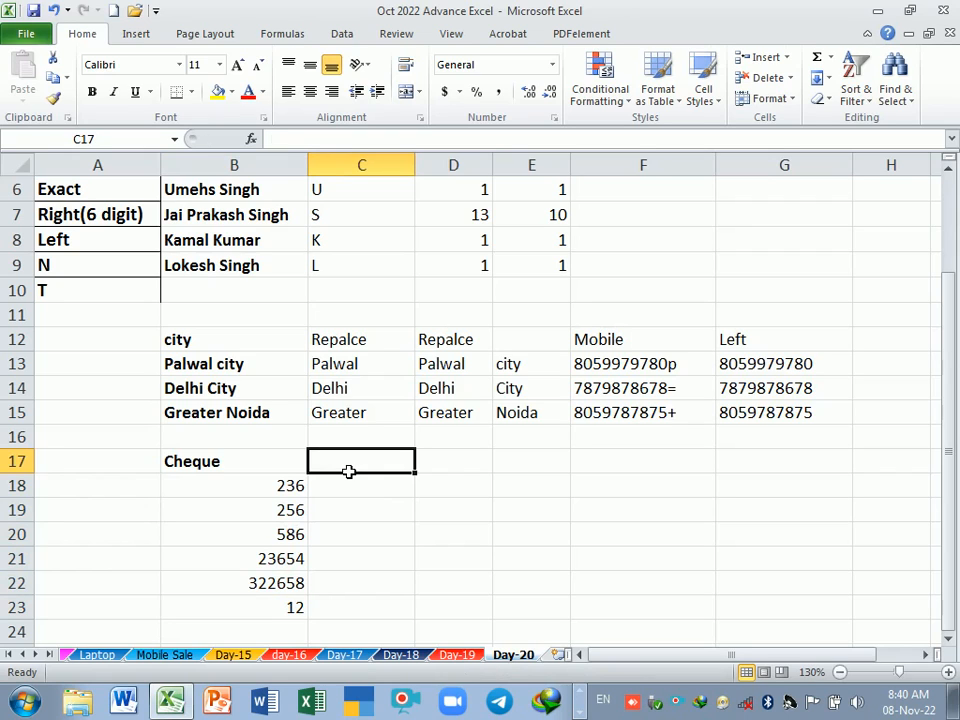
{"action": "type", "text": "Ri"}
{"action": "type", "text": "t"}
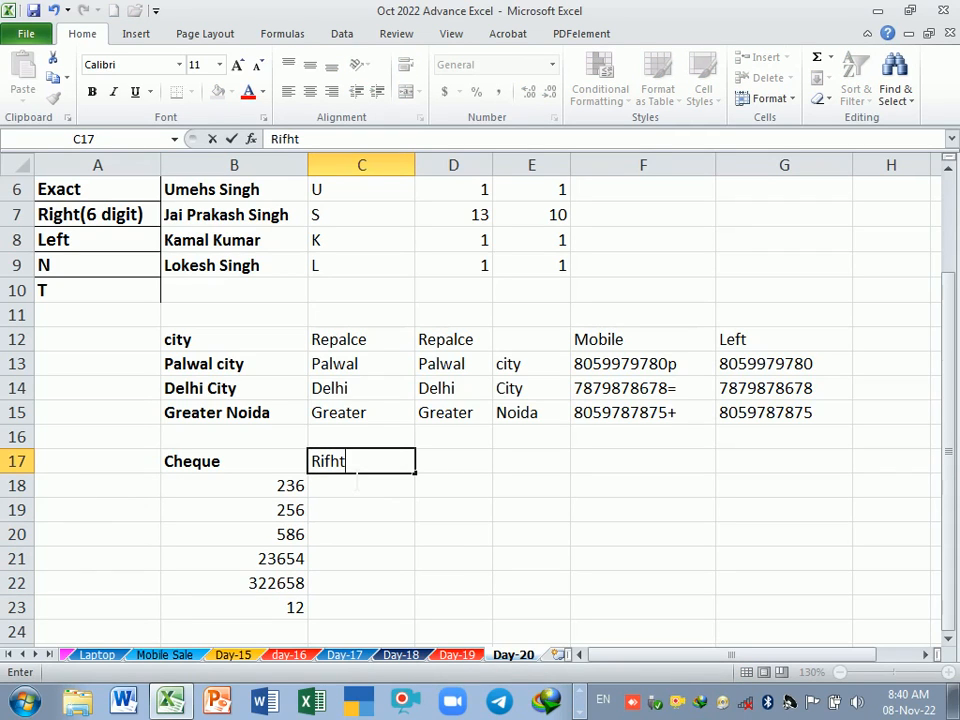
{"action": "key", "text": "BackSpace"}
{"action": "key", "text": "BackSpace"}
{"action": "key", "text": "BackSpace"}
{"action": "type", "text": "gh"}
{"action": "type", "text": "i"}
{"action": "key", "text": "BackSpace"}
{"action": "type", "text": "t"}
{"action": "key", "text": "Return"}
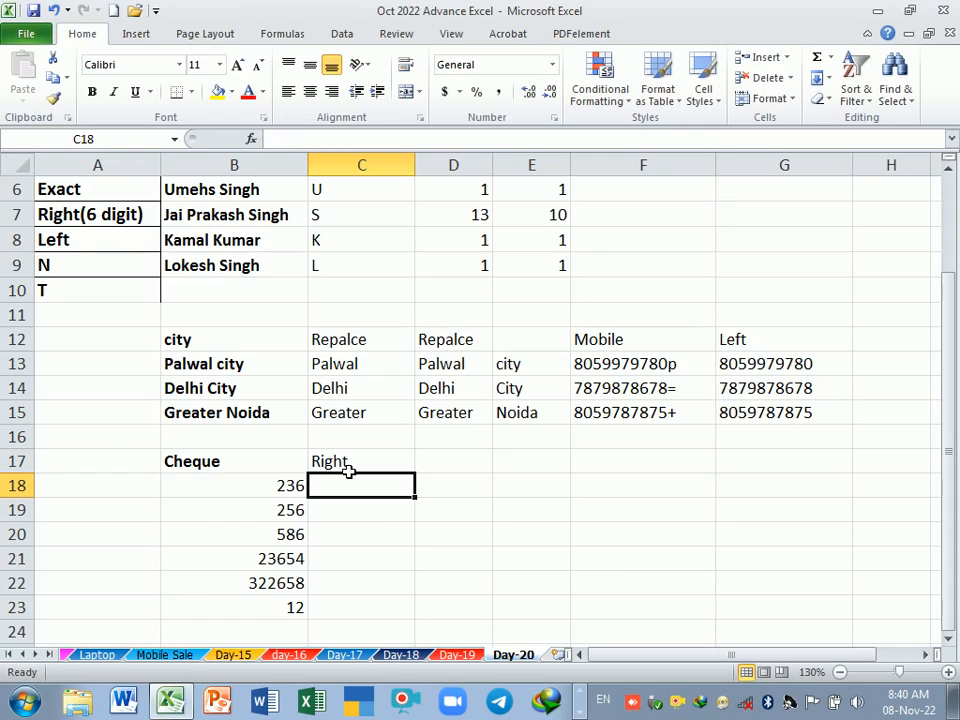
{"action": "left_click", "coordinate": [271, 495]}
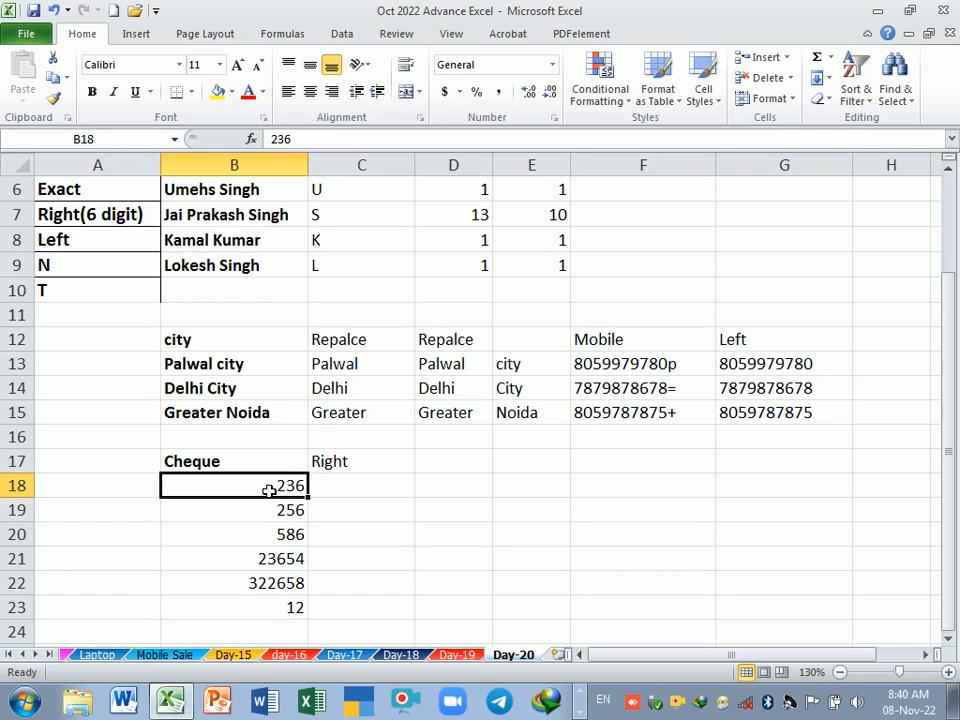
{"action": "left_click", "coordinate": [350, 490]}
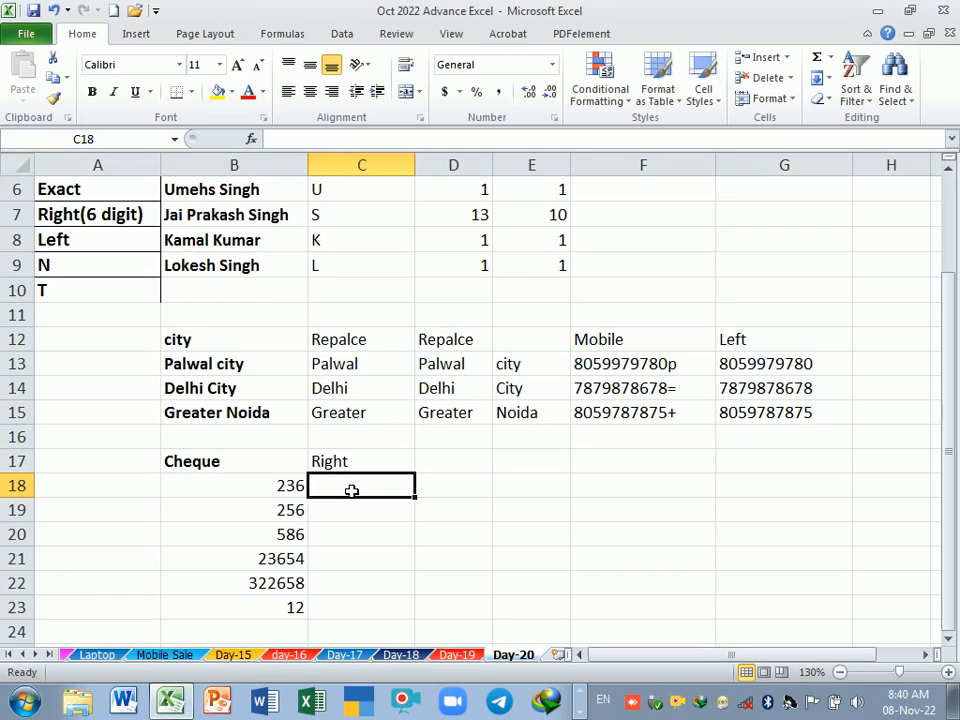
{"action": "left_click", "coordinate": [245, 492]}
{"action": "double_click", "coordinate": [245, 492]}
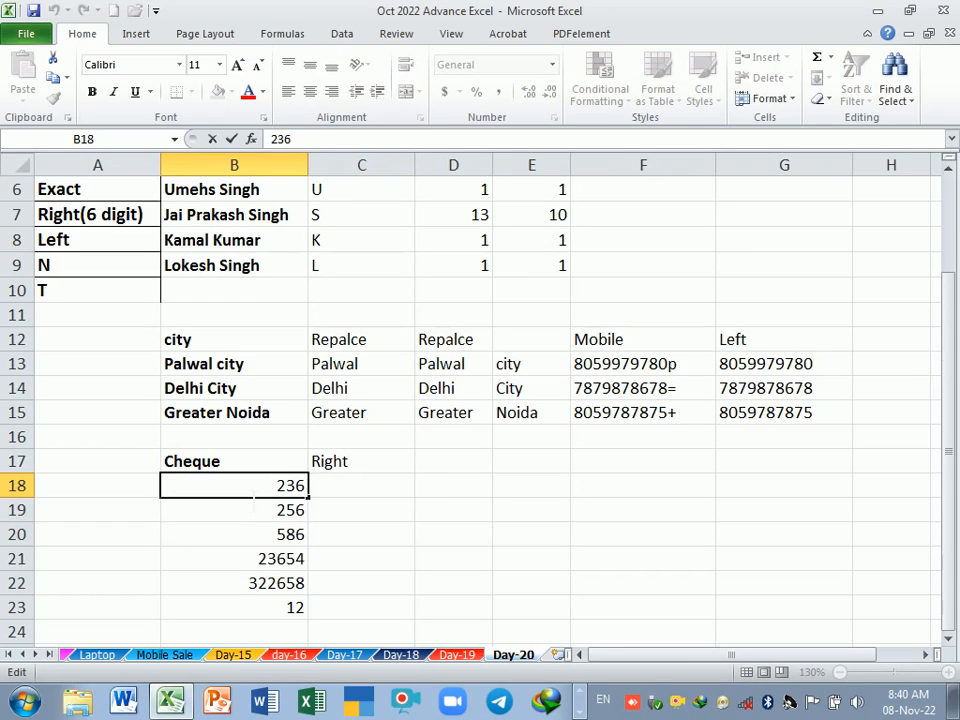
{"action": "left_click", "coordinate": [349, 519]}
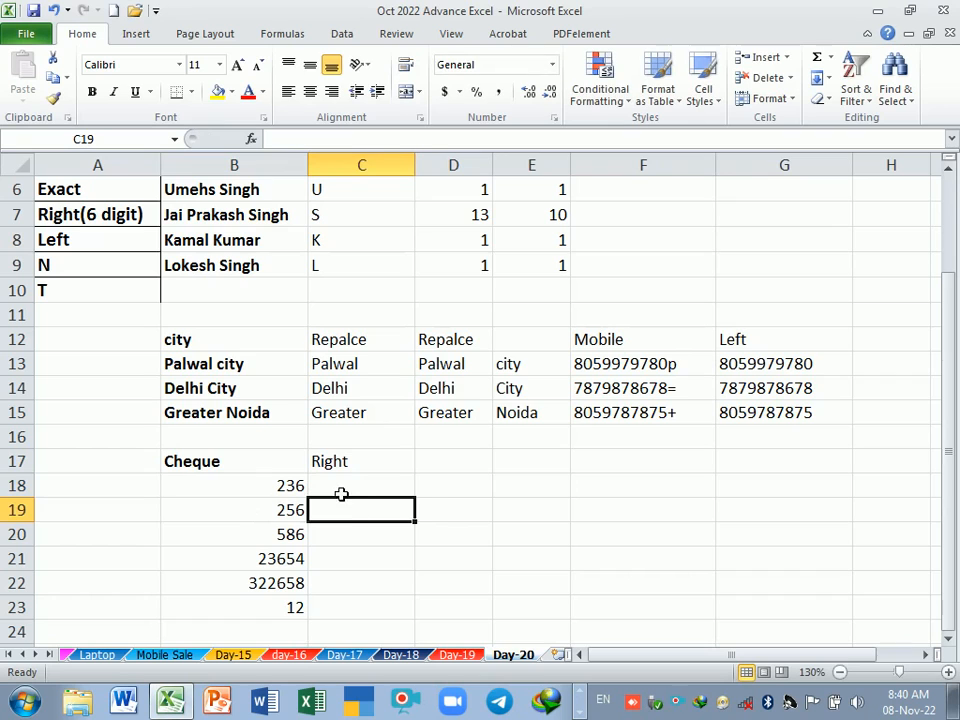
Step: Pad the cheque numbers to six digits by entering =RIGHT("000000"&B18,6) in C18 and filling it down to C23
{"action": "left_click", "coordinate": [340, 489]}
{"action": "type", "text": "="}
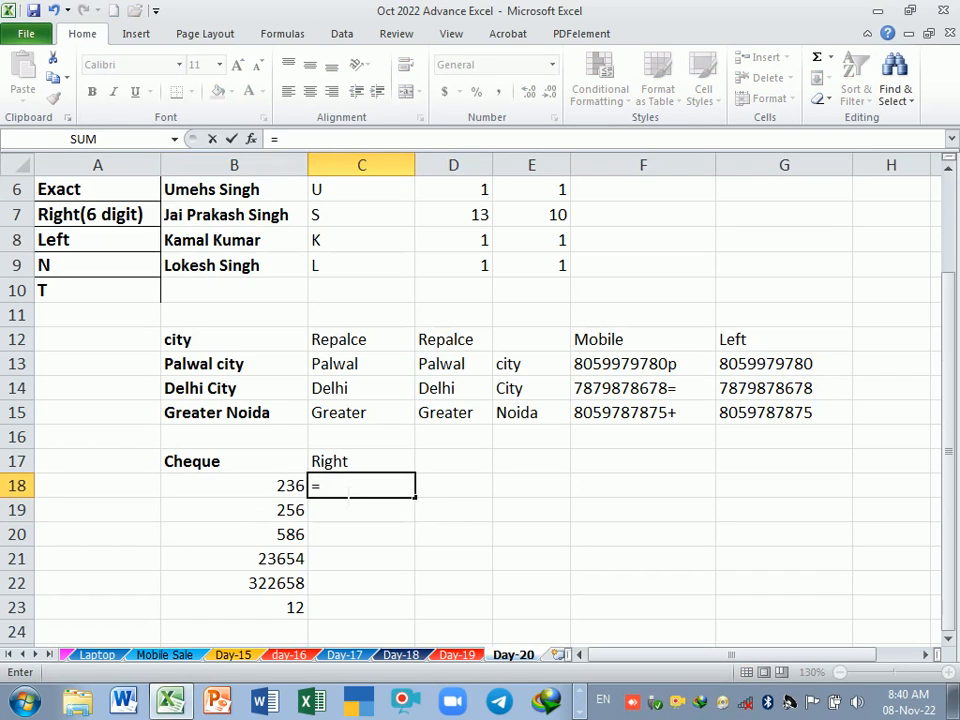
{"action": "type", "text": "rid"}
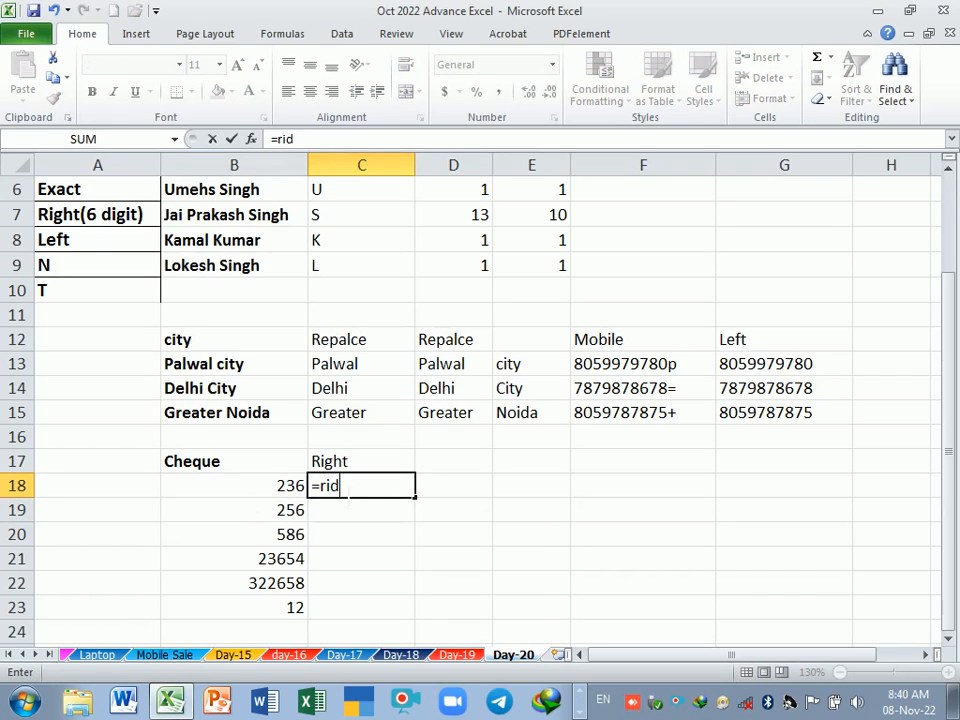
{"action": "key", "text": "BackSpace"}
{"action": "key", "text": "Tab"}
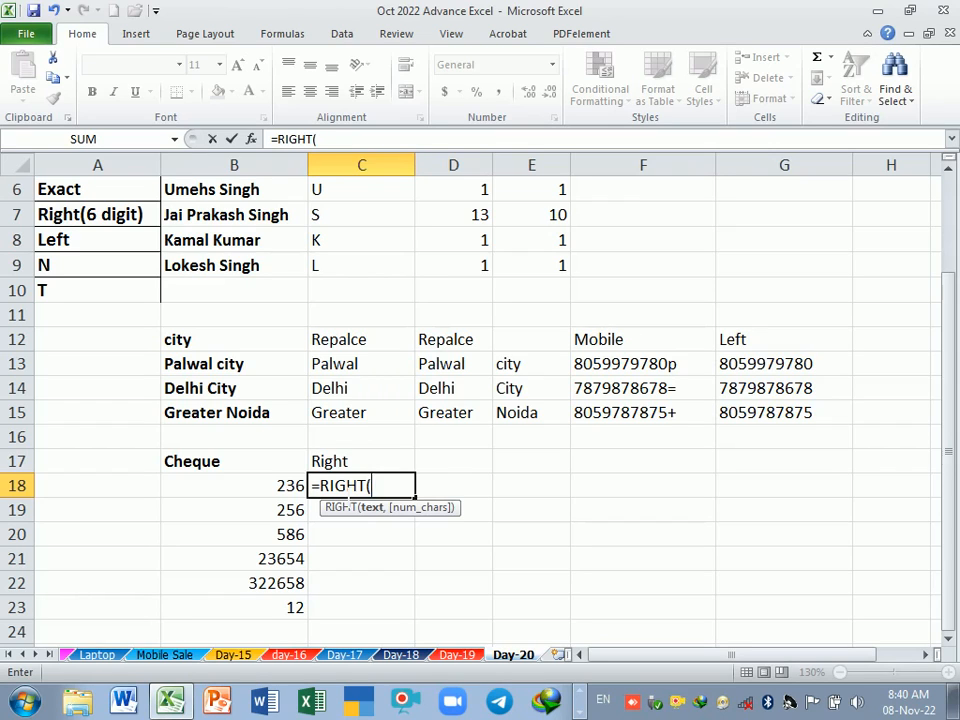
{"action": "type", "text": "\"00000"}
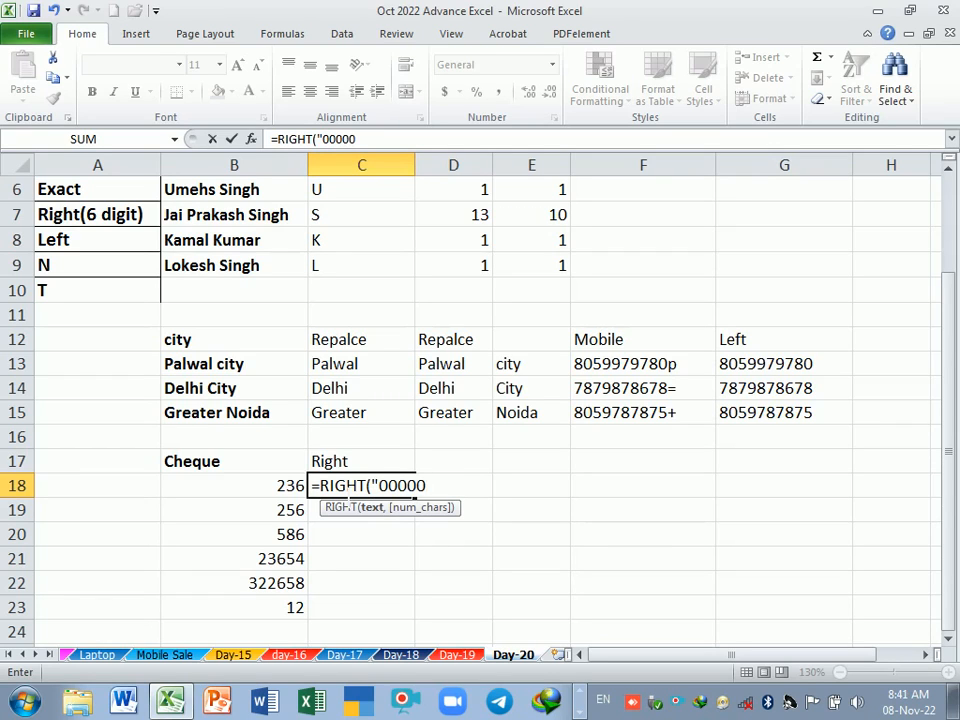
{"action": "type", "text": "0\"&"}
{"action": "left_click", "coordinate": [288, 486]}
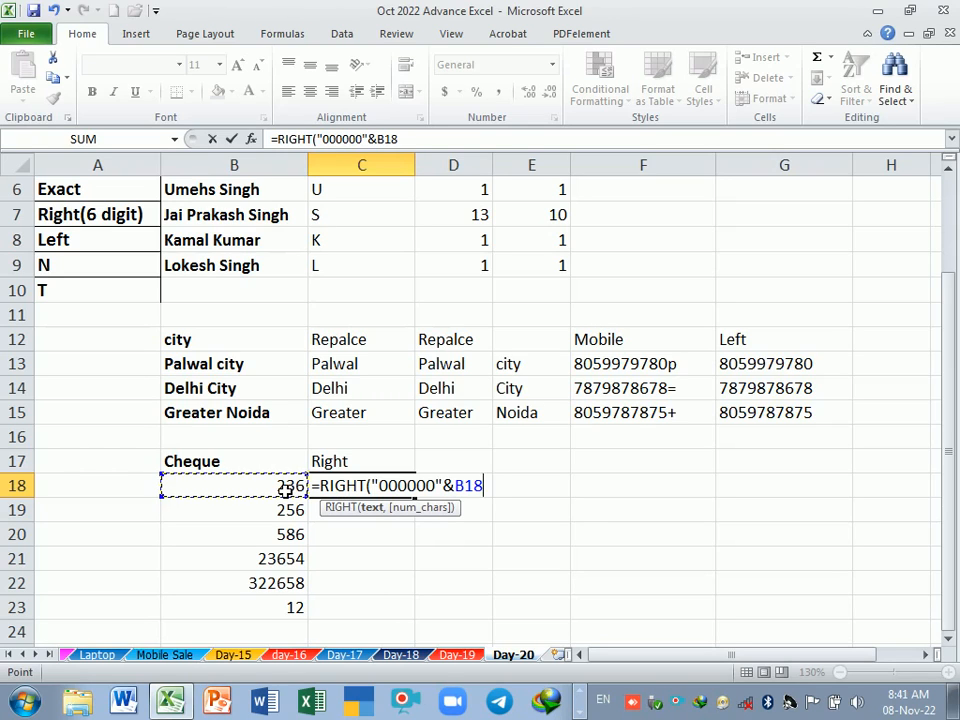
{"action": "type", "text": ",6"}
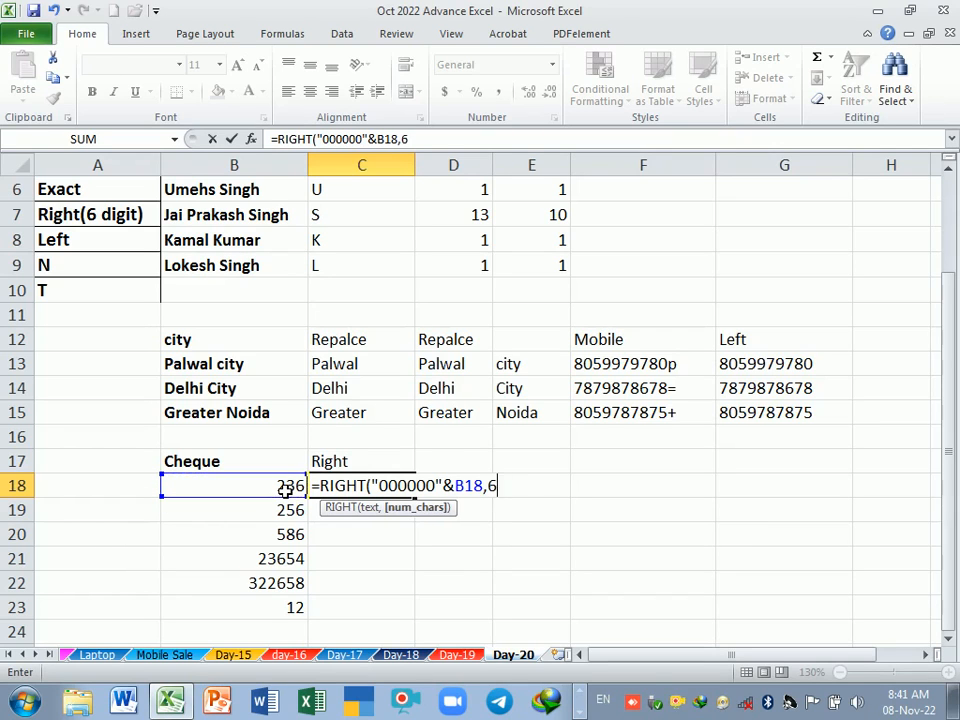
{"action": "key", "text": "Return"}
{"action": "key", "text": "Return"}
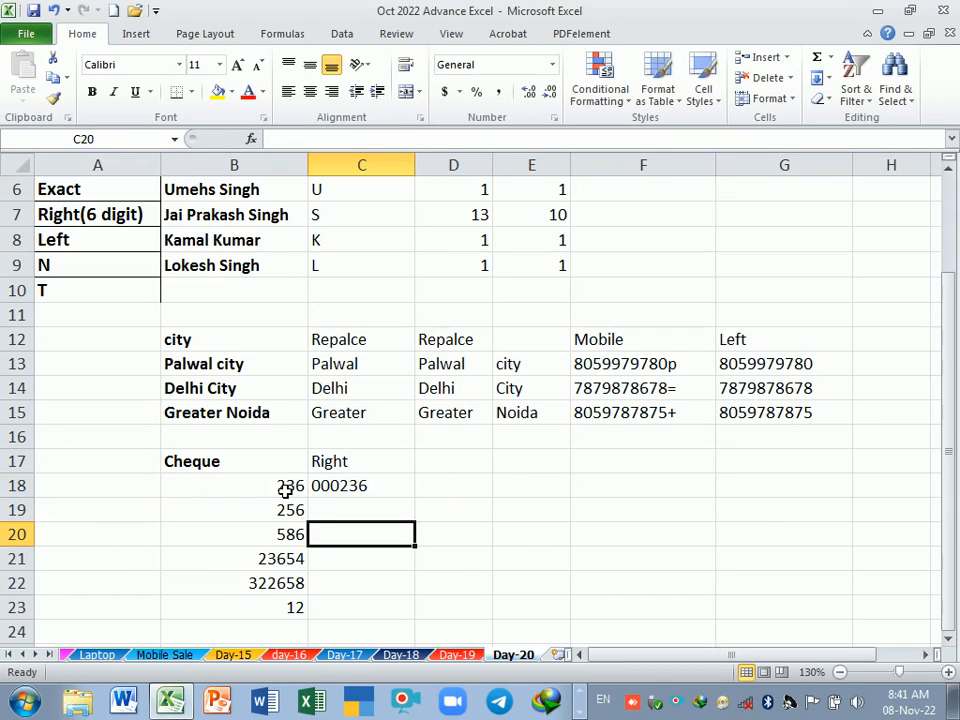
{"action": "left_click", "coordinate": [398, 495]}
{"action": "left_click_drag", "start_coordinate": [417, 509], "coordinate": [416, 619]}
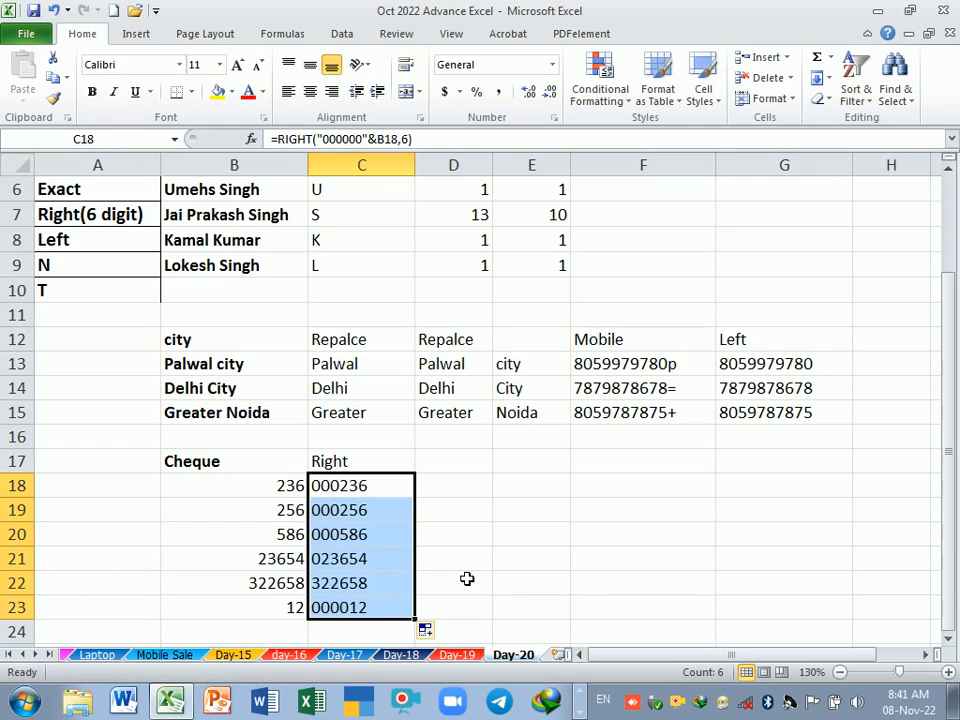
Step: Examine the zero string and the B18 reference inside the RIGHT formula in C18
{"action": "left_click", "coordinate": [290, 490]}
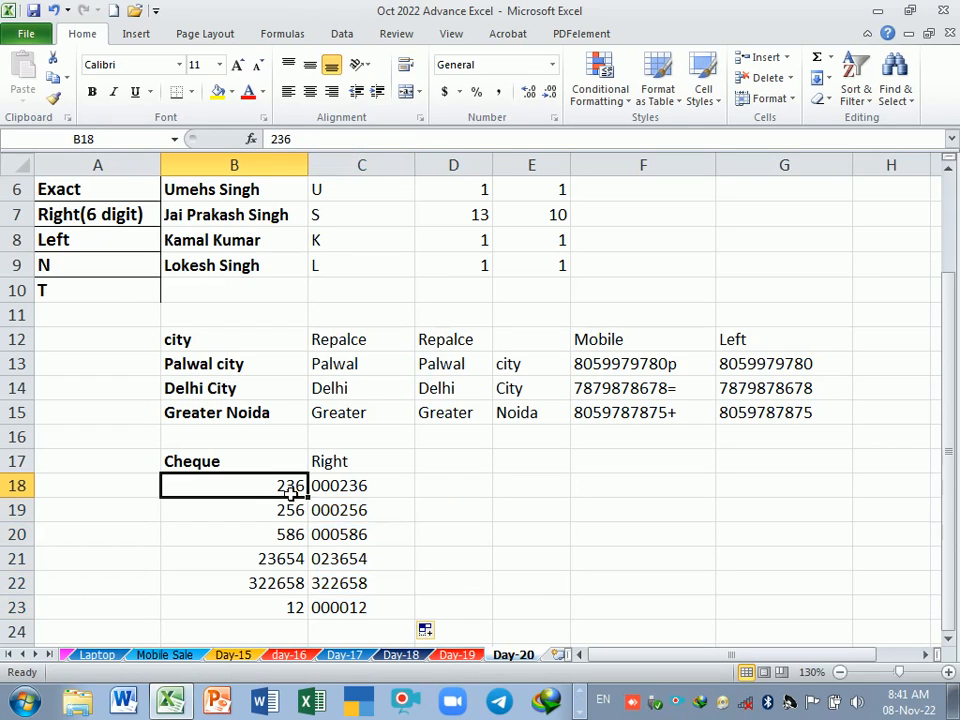
{"action": "double_click", "coordinate": [366, 490]}
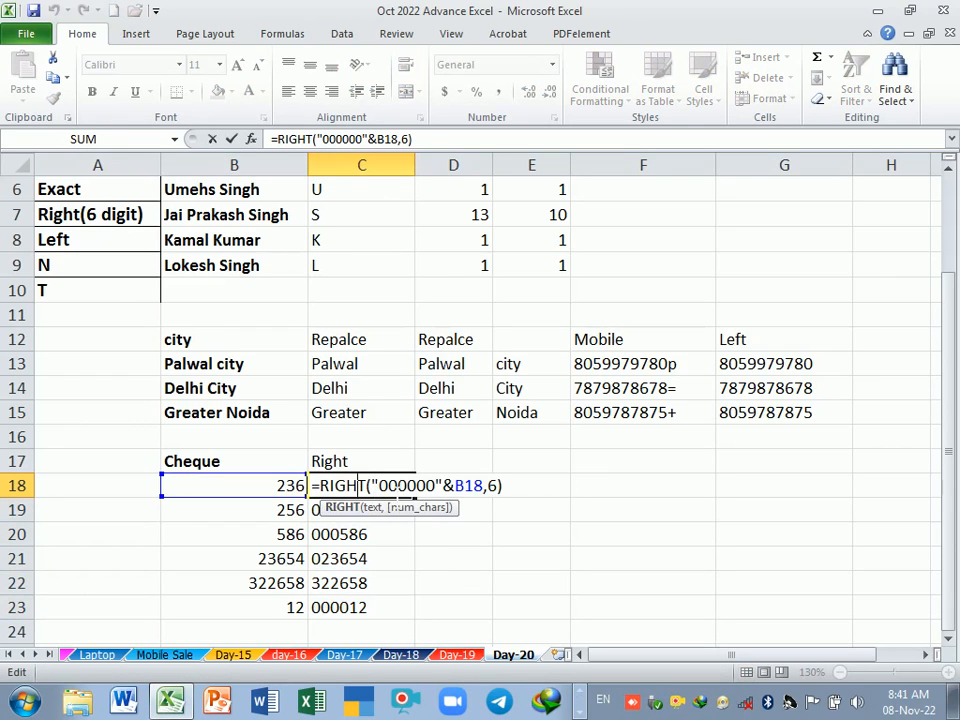
{"action": "left_click_drag", "start_coordinate": [379, 486], "coordinate": [435, 486]}
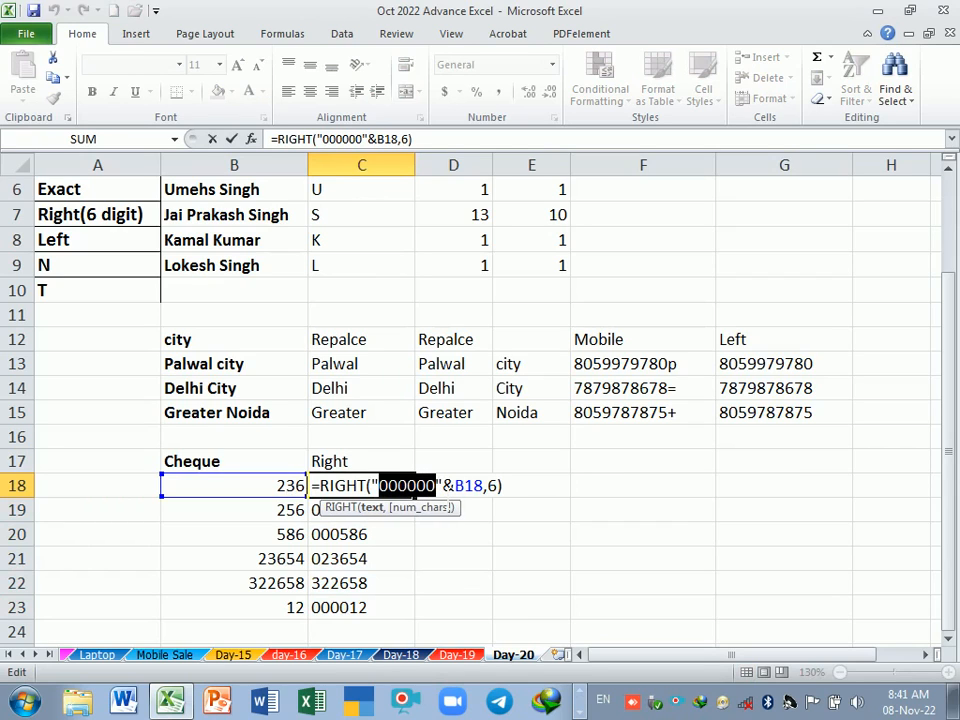
{"action": "left_click", "coordinate": [464, 487]}
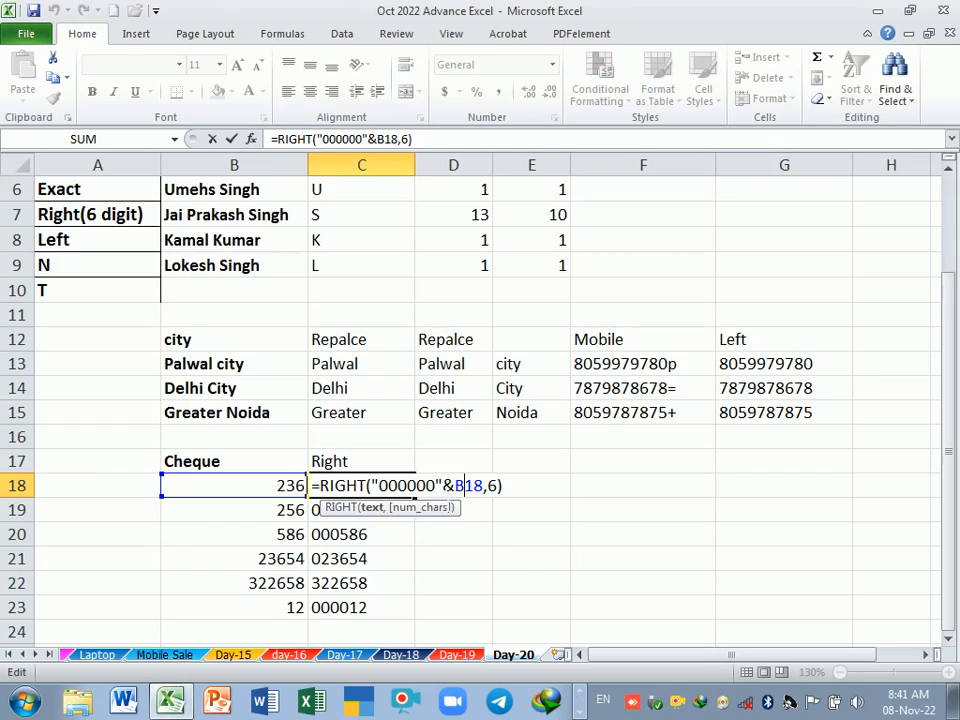
Step: Refill the RIGHT formula from C18 down to C23 beside the cheque numbers
{"action": "key", "text": "Return"}
{"action": "left_click", "coordinate": [394, 491]}
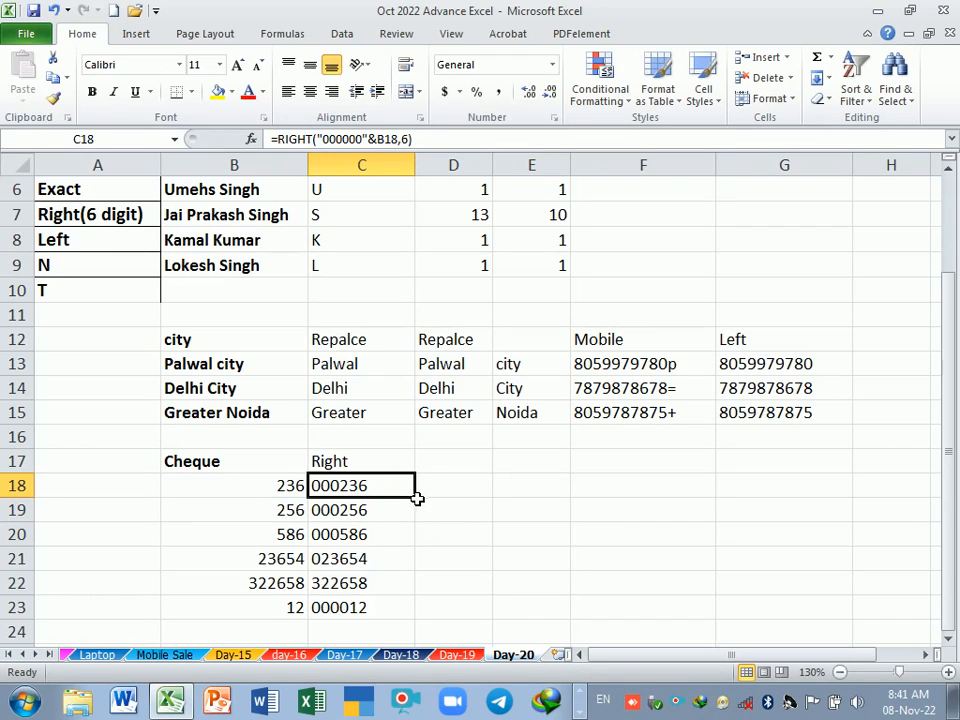
{"action": "left_click_drag", "start_coordinate": [421, 505], "coordinate": [405, 615]}
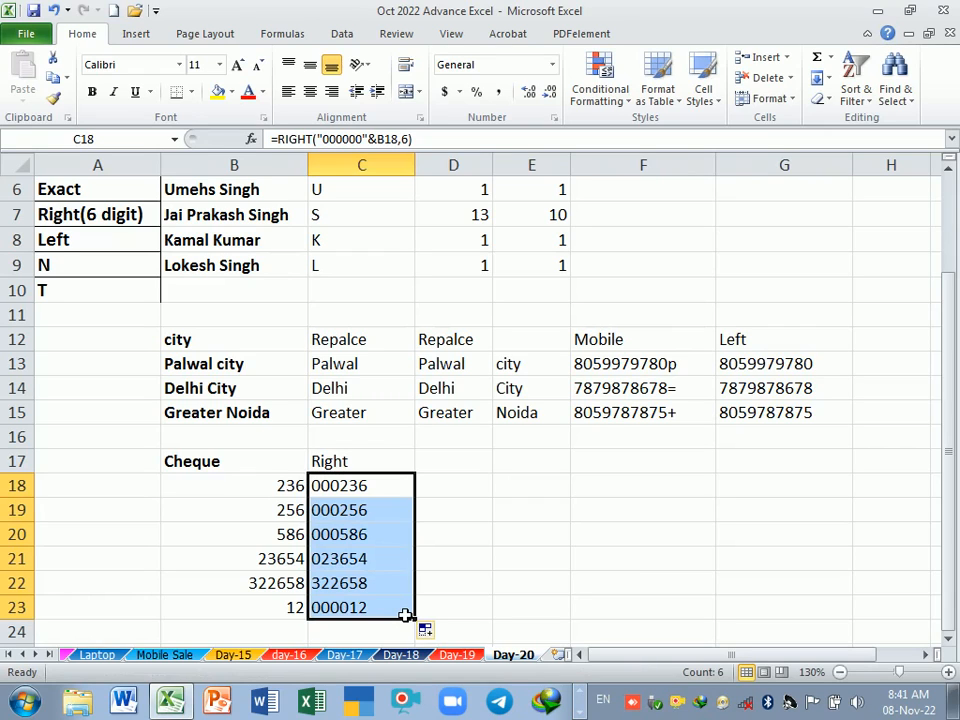
Step: Examine the RIGHT formulas in C18:C23 and the zero string inside the one in C18
{"action": "left_click", "coordinate": [378, 490]}
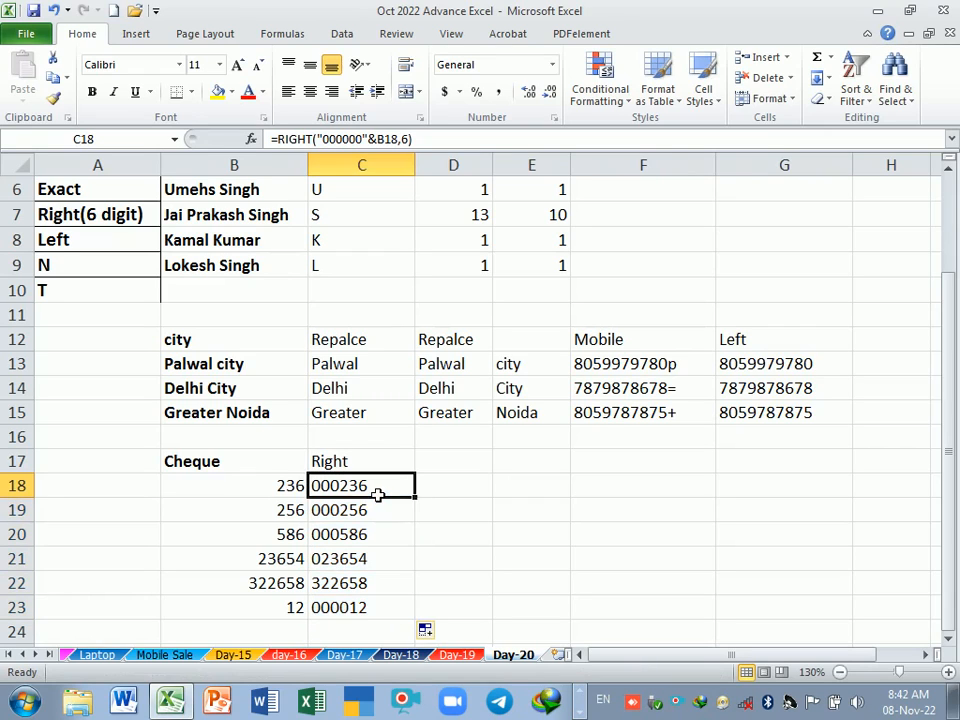
{"action": "left_click", "coordinate": [380, 514]}
{"action": "left_click", "coordinate": [380, 532]}
{"action": "left_click", "coordinate": [378, 553]}
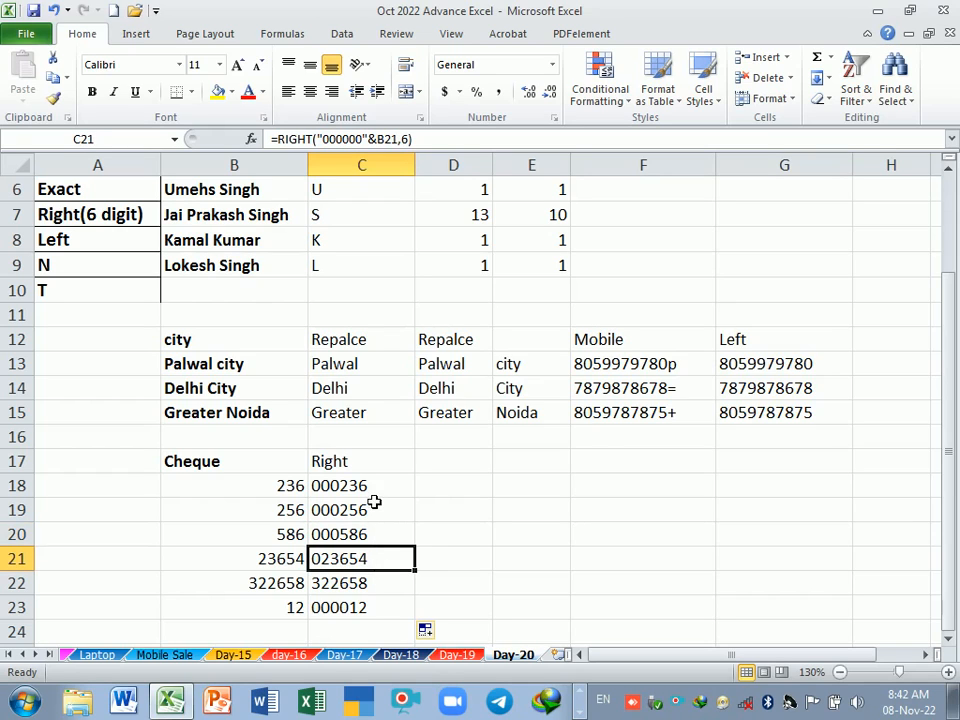
{"action": "left_click_drag", "start_coordinate": [371, 491], "coordinate": [369, 615]}
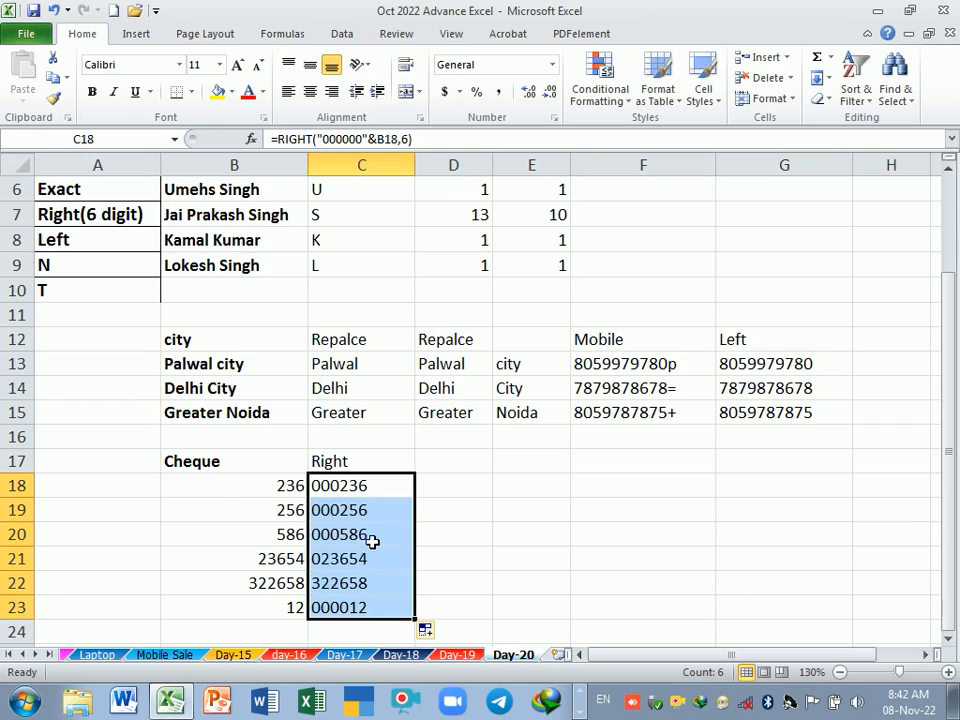
{"action": "left_click", "coordinate": [454, 512]}
{"action": "left_click", "coordinate": [384, 489]}
{"action": "double_click", "coordinate": [384, 489]}
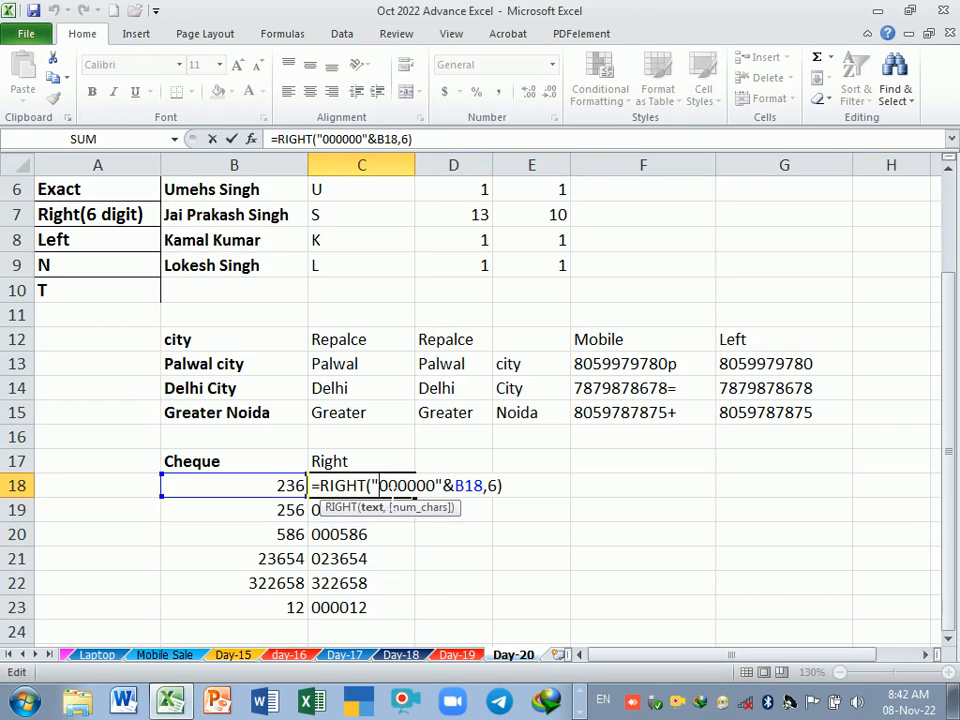
{"action": "key", "text": "Return"}
{"action": "left_click_drag", "start_coordinate": [387, 492], "coordinate": [392, 598]}
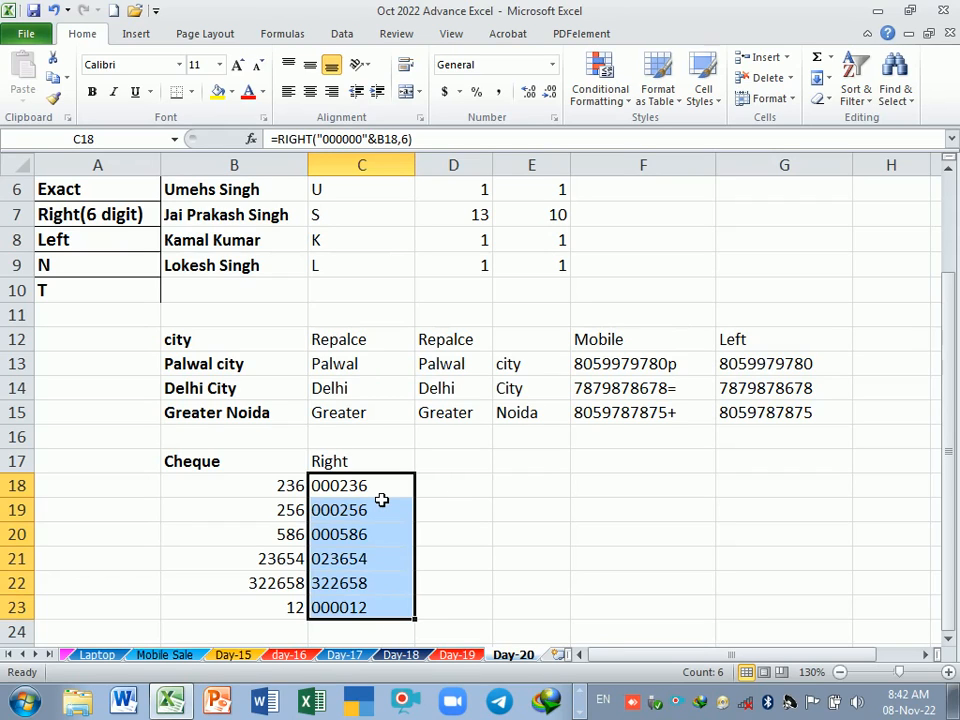
{"action": "left_click", "coordinate": [347, 492]}
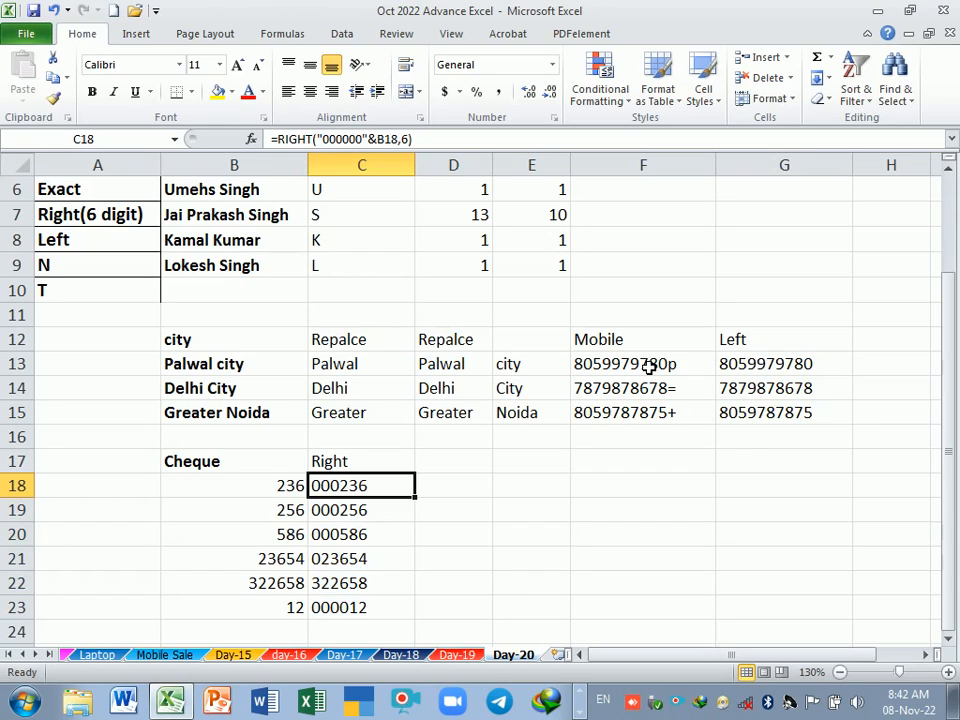
Step: Enter the header "Mobile" in D17 beside the Right header
{"action": "left_click", "coordinate": [456, 472]}
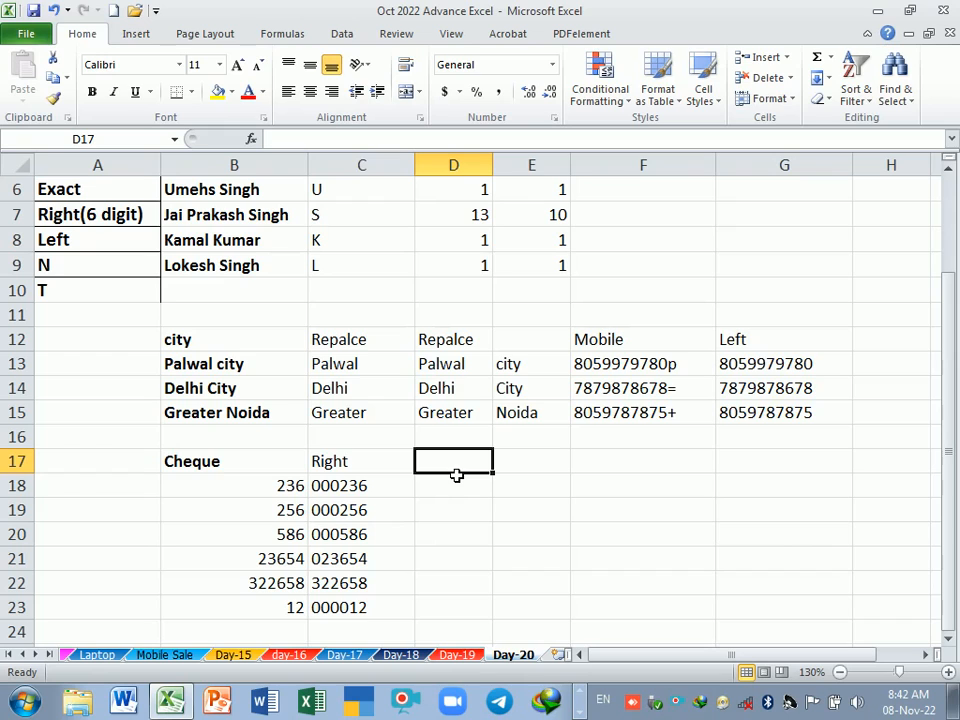
{"action": "type", "text": "mo"}
{"action": "key", "text": "BackSpace"}
{"action": "key", "text": "BackSpace"}
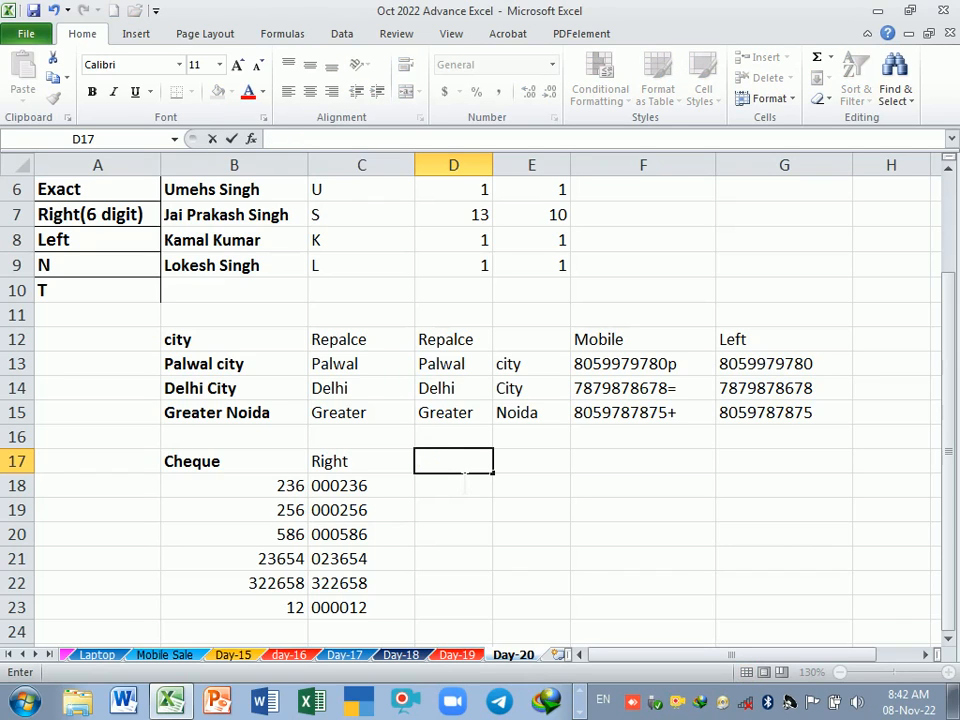
{"action": "type", "text": "Mobile"}
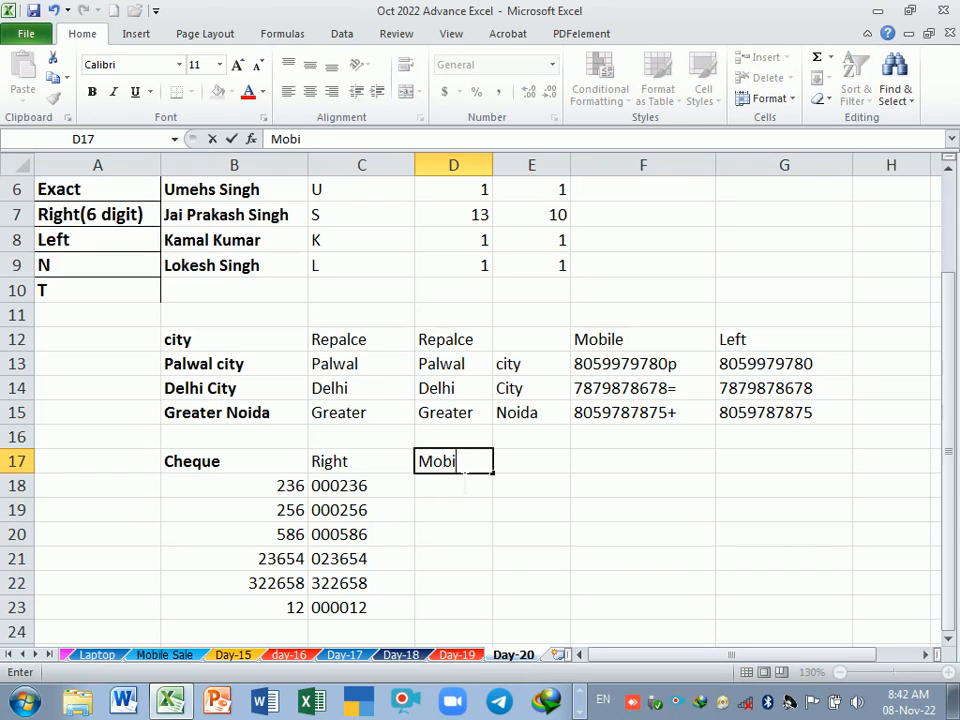
{"action": "key", "text": "ctrl+Return"}
{"action": "key", "text": "Return"}
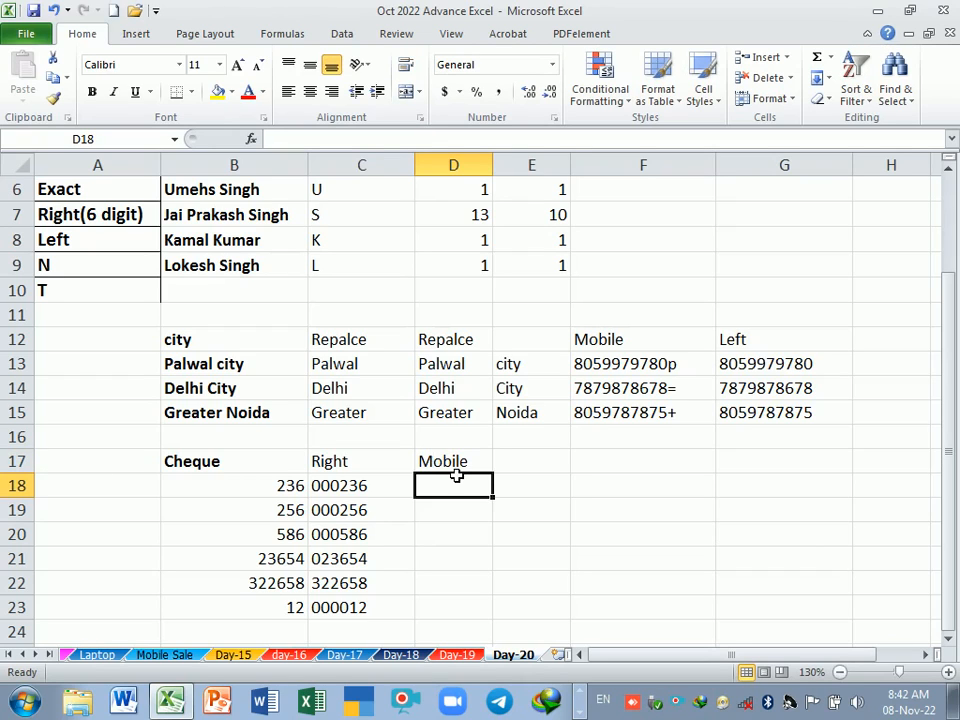
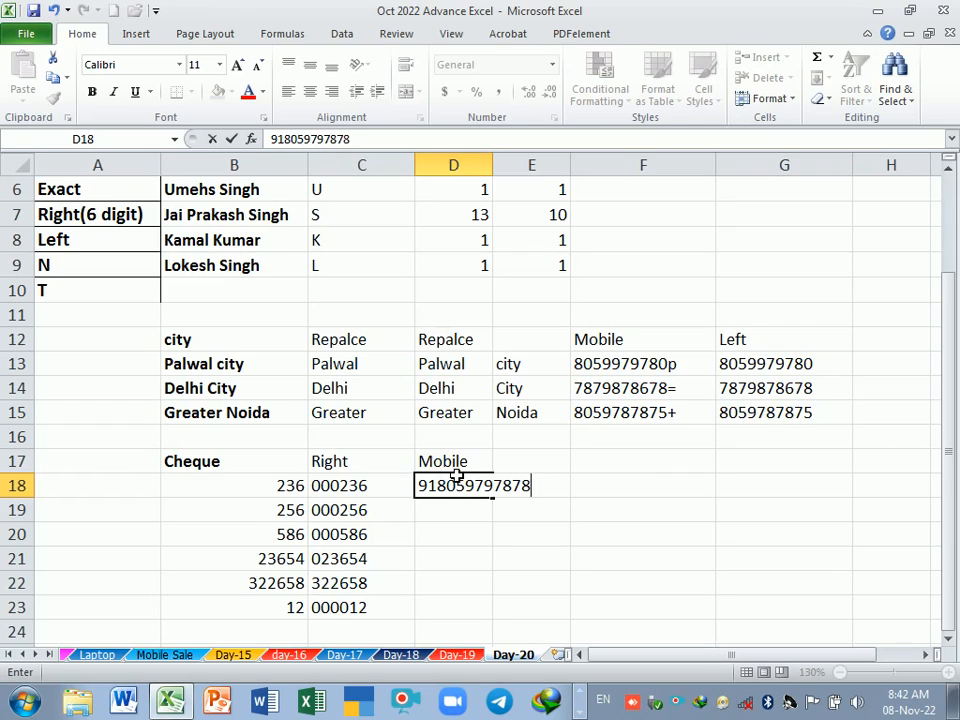
Step: Enter a mobile number with the 91 prefix in D18 and widen column D
{"action": "key", "text": "Return"}
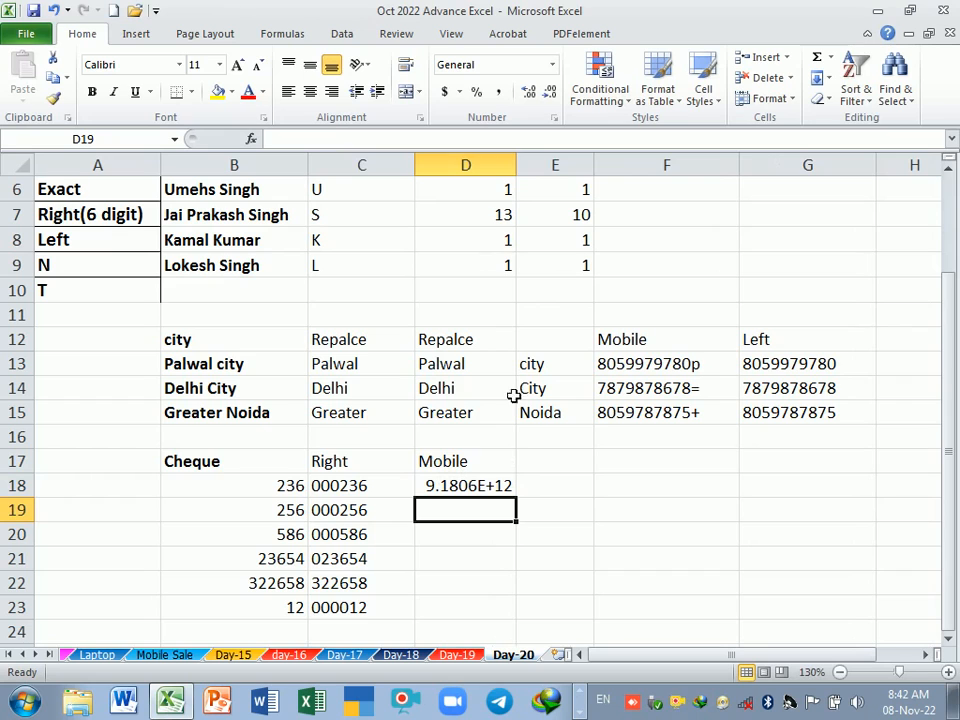
{"action": "left_click_drag", "start_coordinate": [517, 165], "coordinate": [558, 166]}
Step: Remove one digit from the mobile number in D18, and clear the cell
{"action": "left_click", "coordinate": [543, 487]}
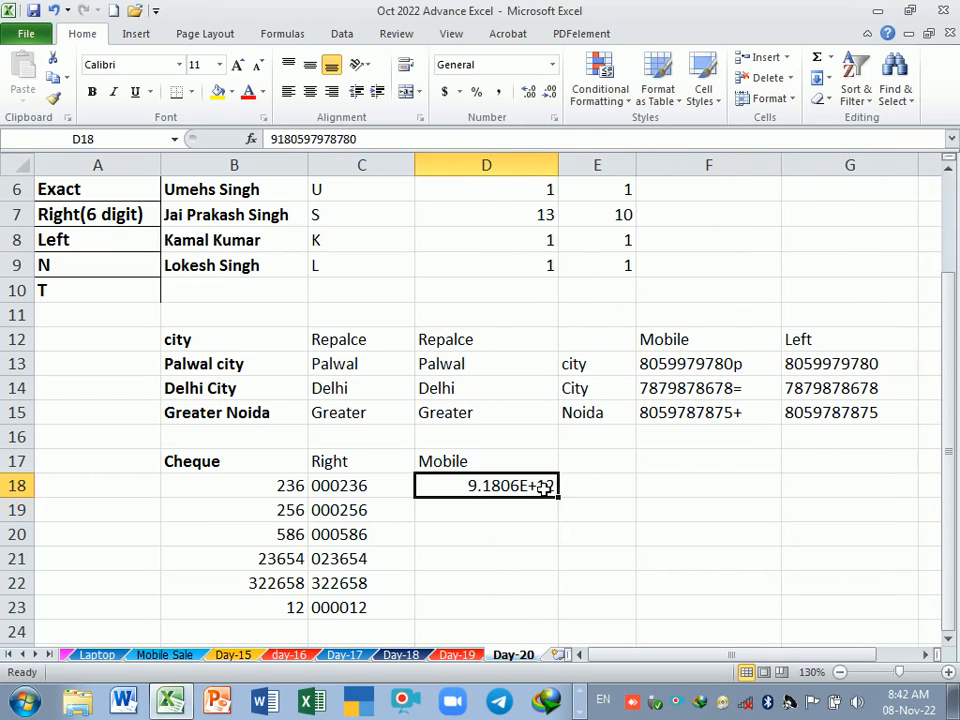
{"action": "double_click", "coordinate": [543, 487]}
{"action": "key", "text": "BackSpace"}
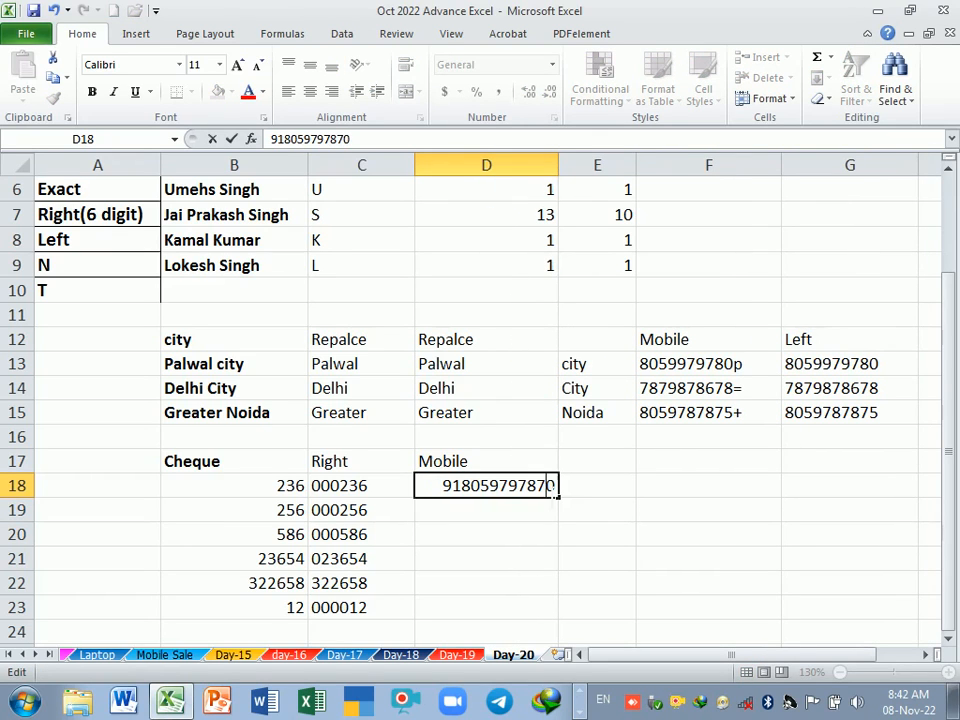
{"action": "key", "text": "Return"}
{"action": "left_click", "coordinate": [541, 487]}
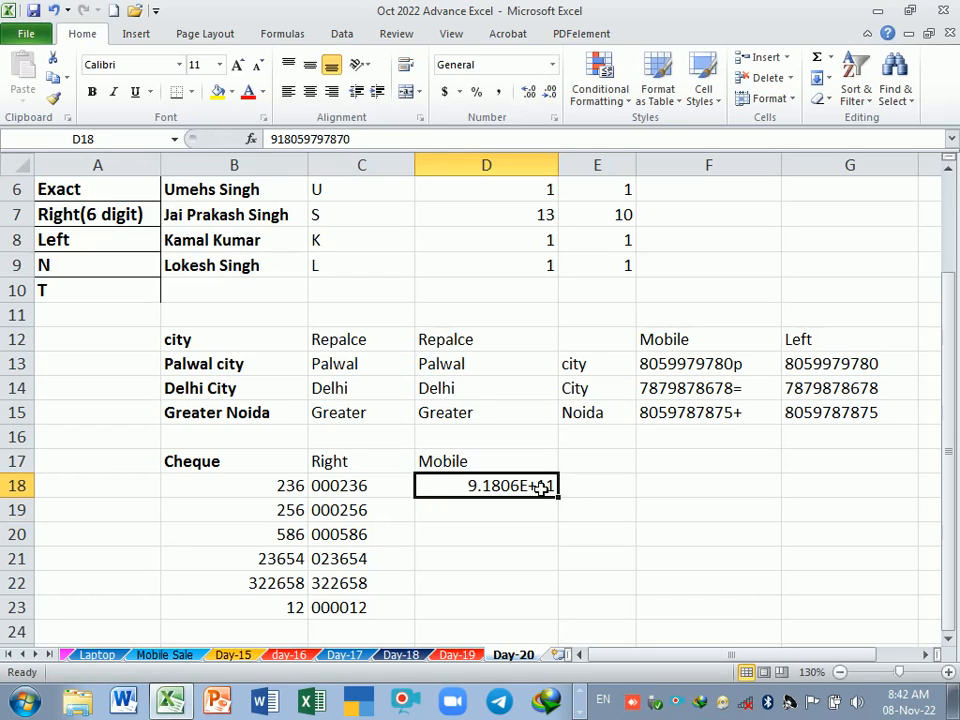
{"action": "key", "text": "Delete"}
{"action": "key", "text": "Return"}
{"action": "left_click", "coordinate": [541, 489]}
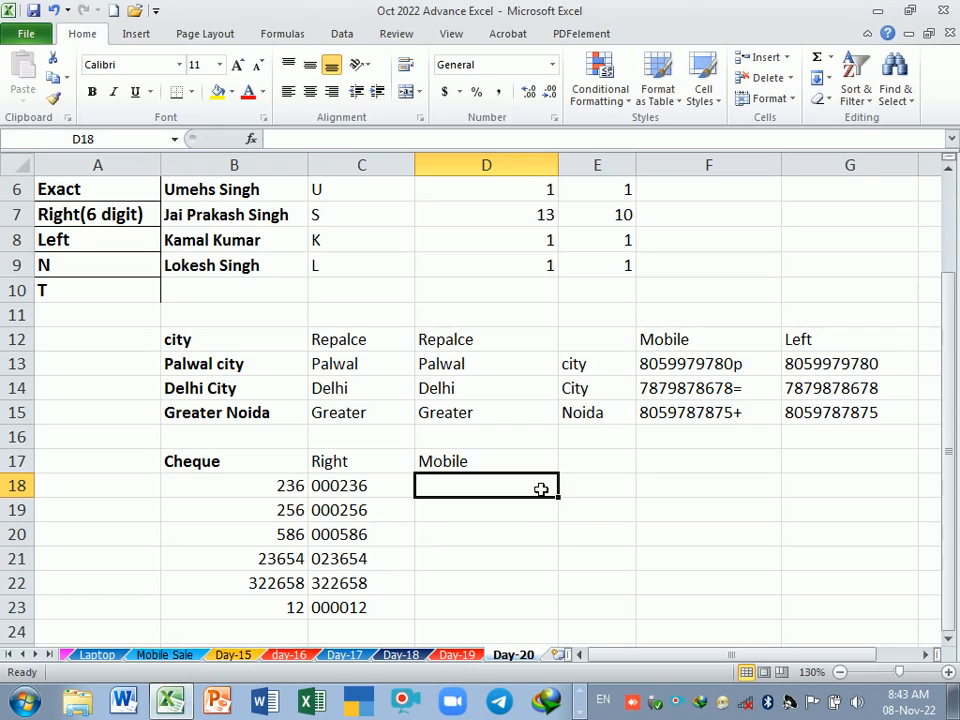
Step: Enter a ten-digit mobile number preceded by a minus sign in D18 and copy it down to D23
{"action": "type", "text": "-"}
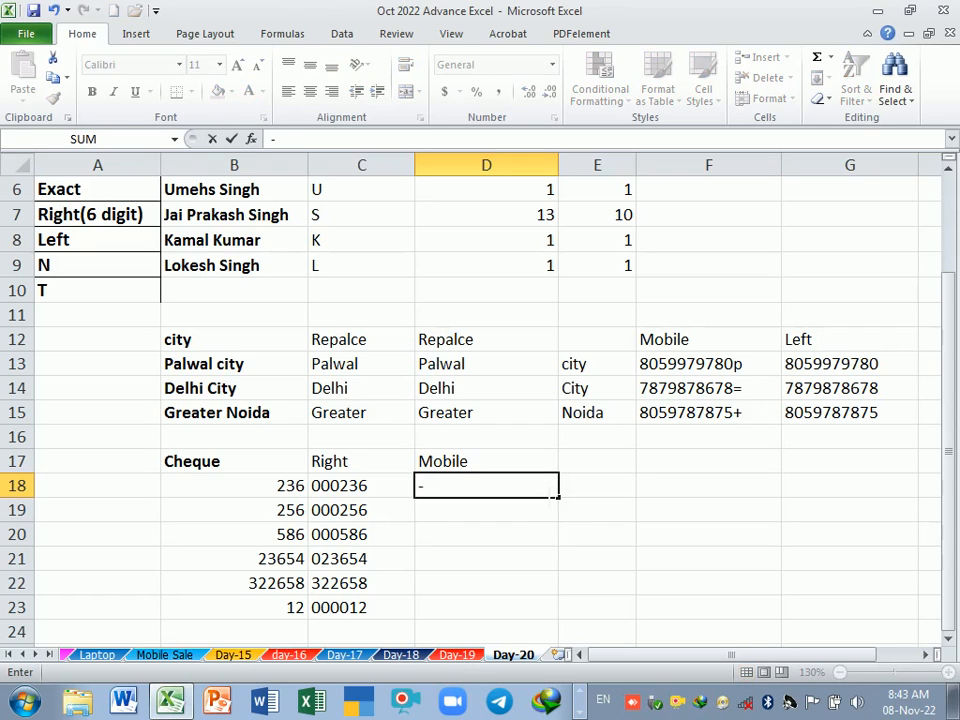
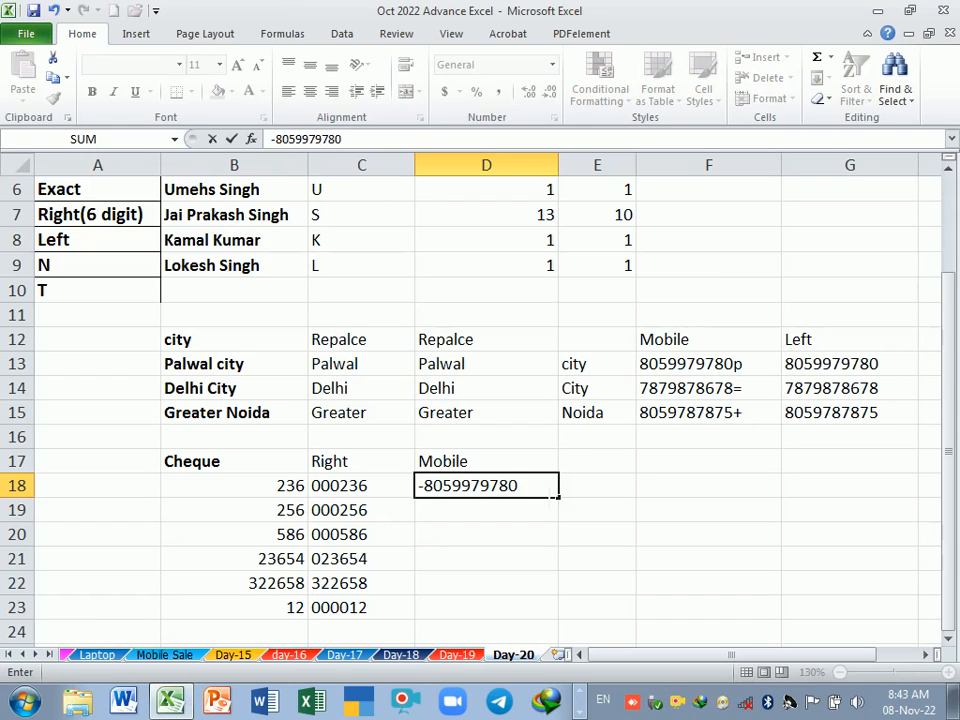
{"action": "key", "text": "Return"}
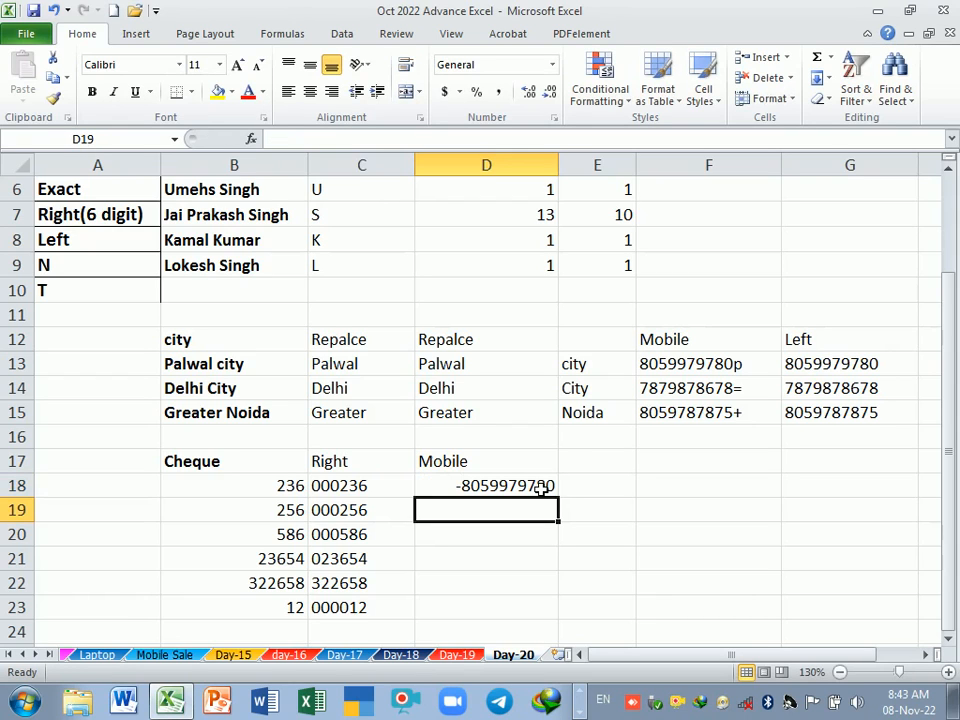
{"action": "left_click", "coordinate": [527, 488]}
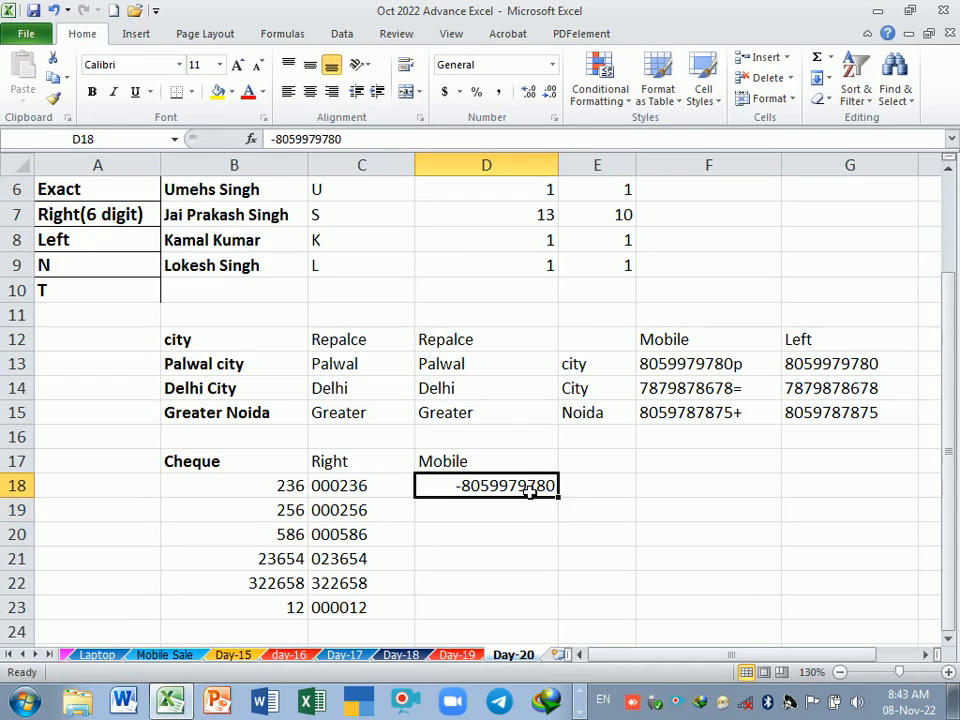
{"action": "left_click", "coordinate": [569, 505]}
{"action": "left_click", "coordinate": [549, 491]}
{"action": "left_click_drag", "start_coordinate": [563, 505], "coordinate": [561, 688]}
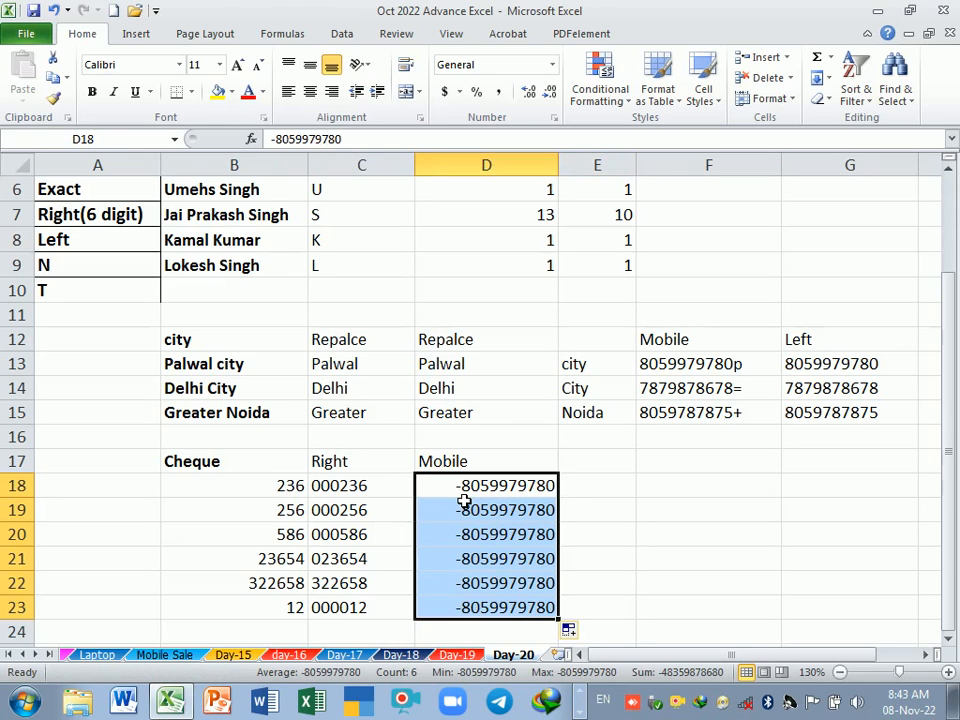
{"action": "left_click_drag", "start_coordinate": [514, 490], "coordinate": [525, 607]}
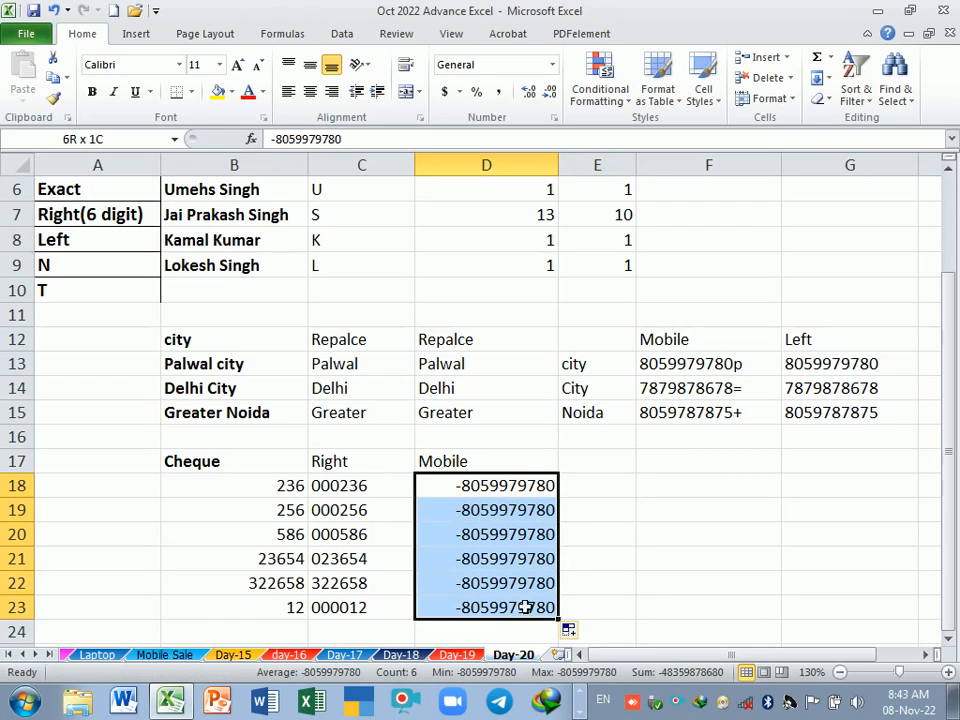
Step: Enter the header "Right" in E17 beside the Mobile header
{"action": "left_click", "coordinate": [591, 471]}
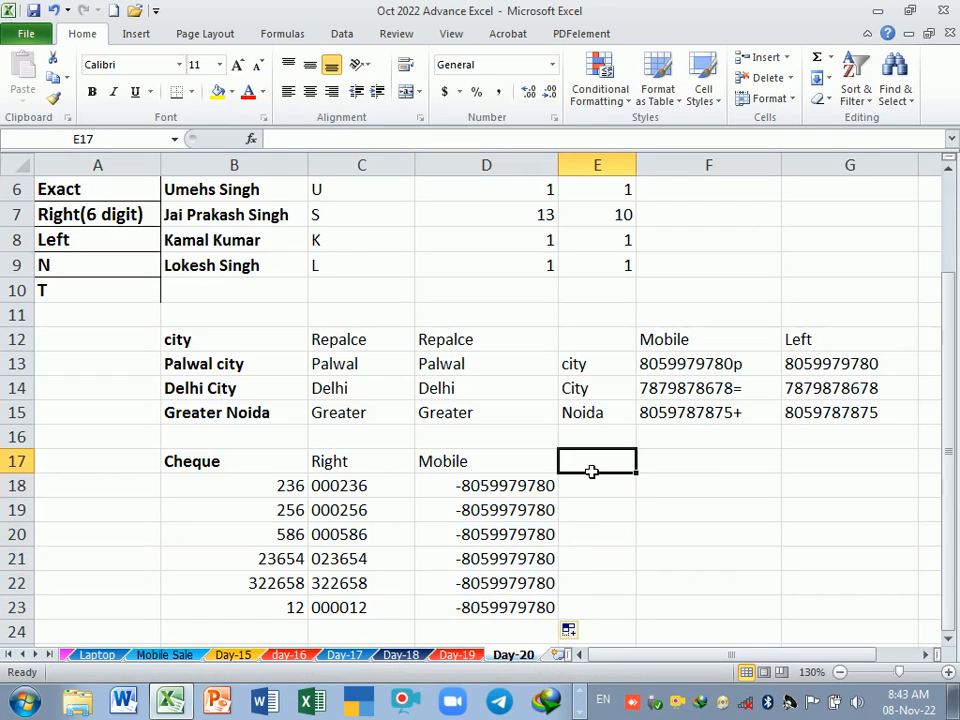
{"action": "key", "text": "BackSpace"}
{"action": "key", "text": "BackSpace"}
{"action": "key", "text": "BackSpace"}
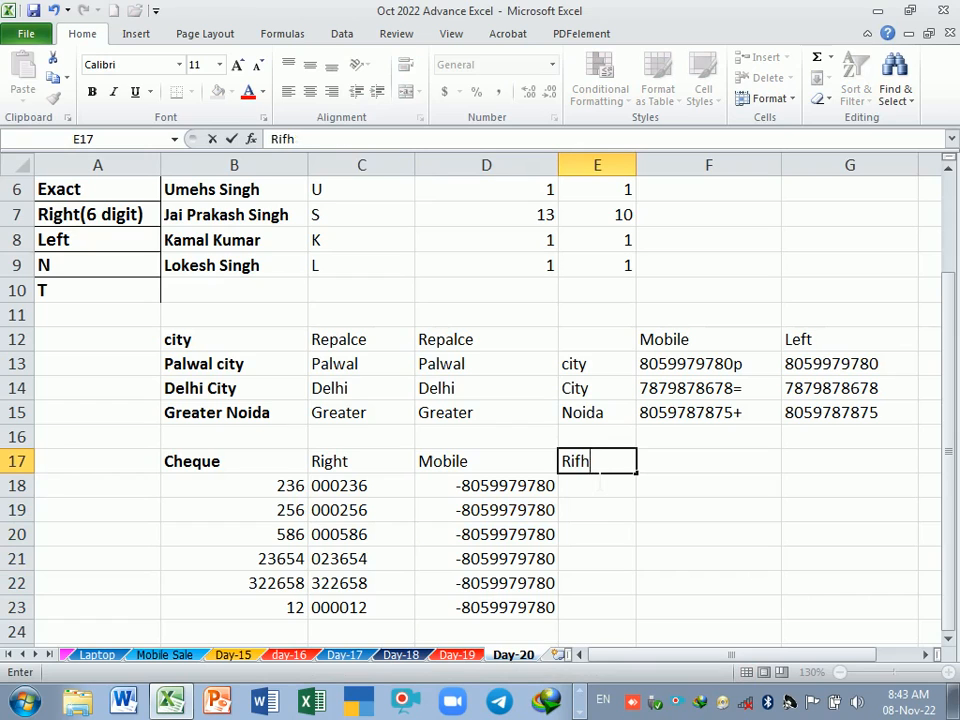
{"action": "type", "text": "ght"}
{"action": "key", "text": "Return"}
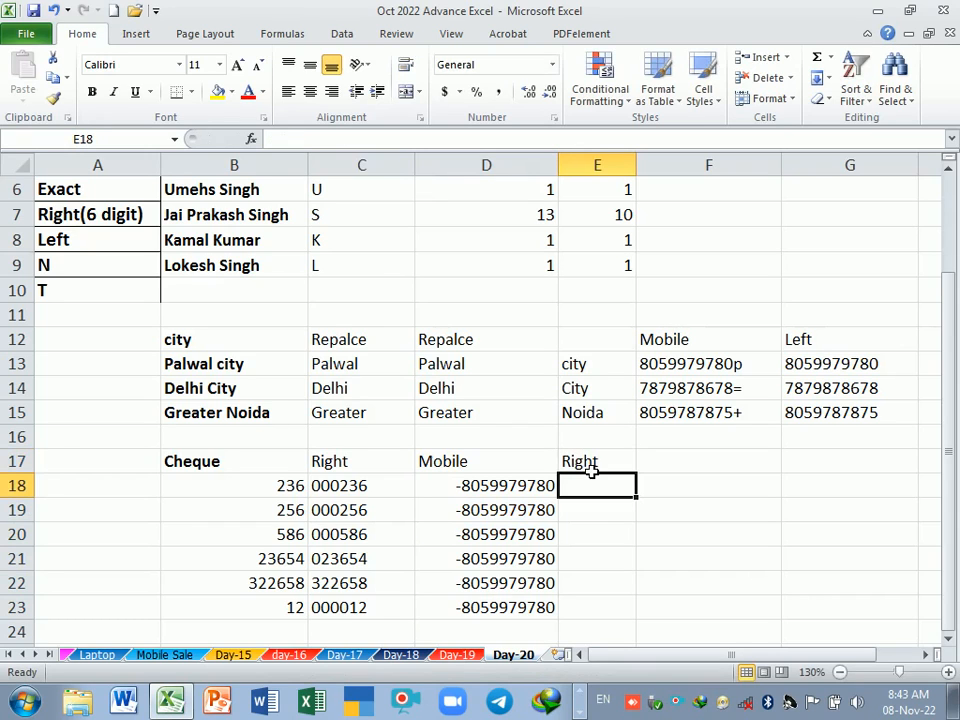
Step: Extract the last ten digits of the mobile number by entering =RIGHT(D18,10) in E18
{"action": "type", "text": "=ri"}
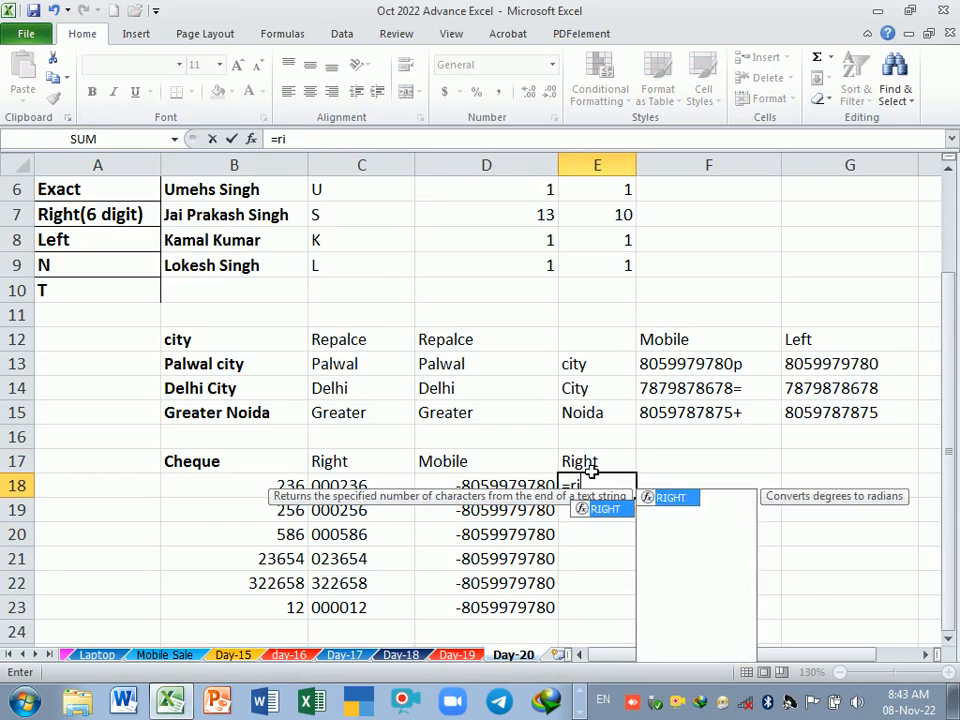
{"action": "key", "text": "Tab"}
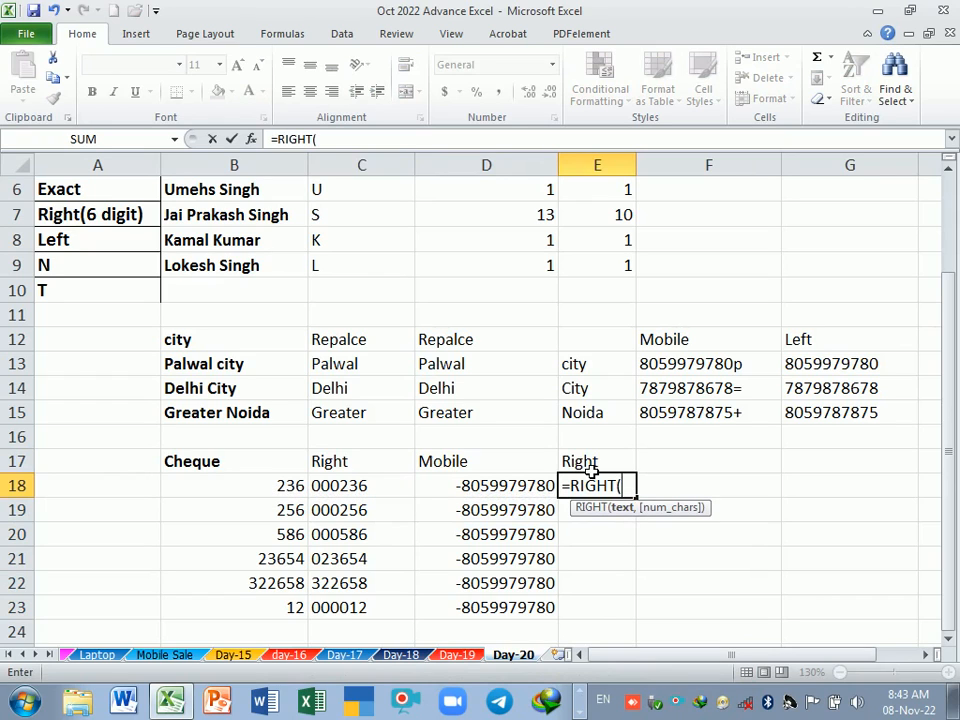
{"action": "left_click", "coordinate": [524, 494]}
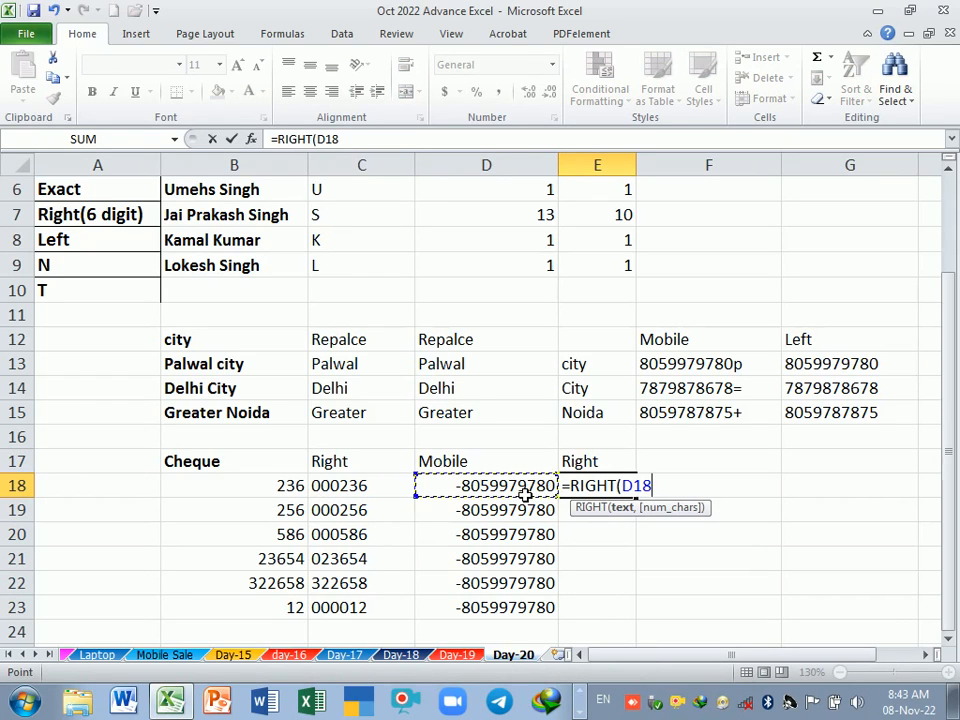
{"action": "type", "text": ","}
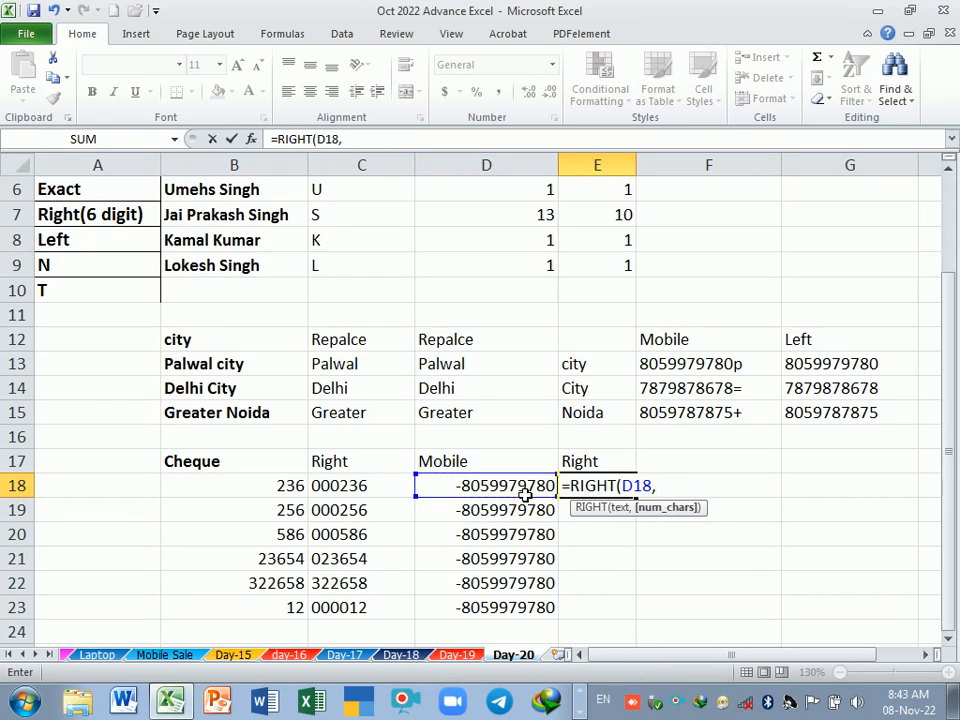
{"action": "type", "text": "10"}
{"action": "key", "text": "Return"}
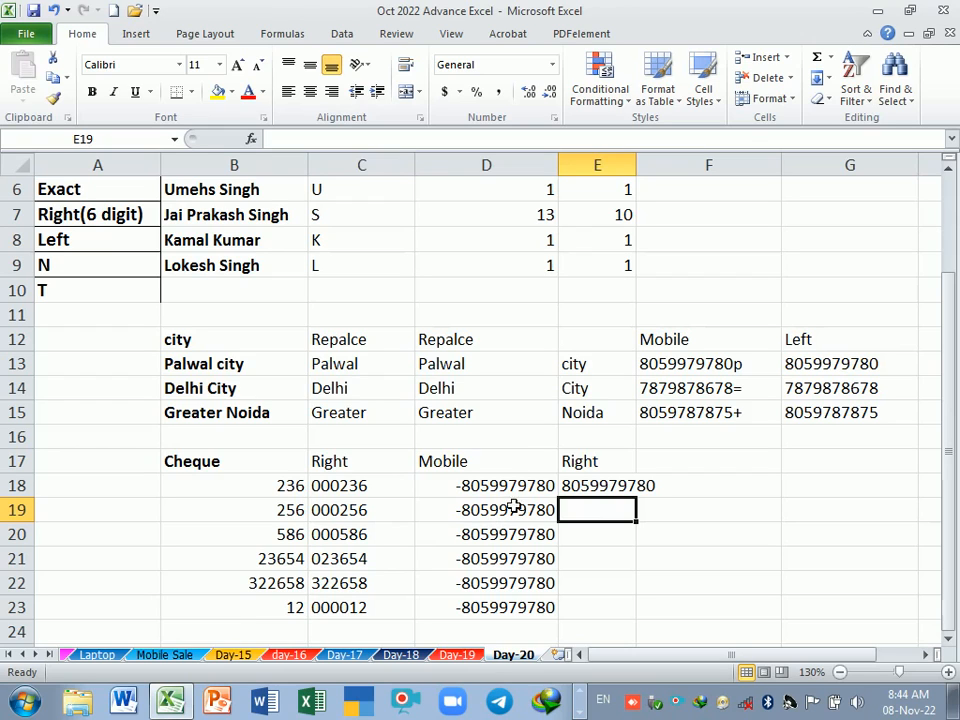
Step: Widen column E to fit the extracted numbers and fill the RIGHT formula from E18 down to E23
{"action": "left_click_drag", "start_coordinate": [642, 175], "coordinate": [662, 175]}
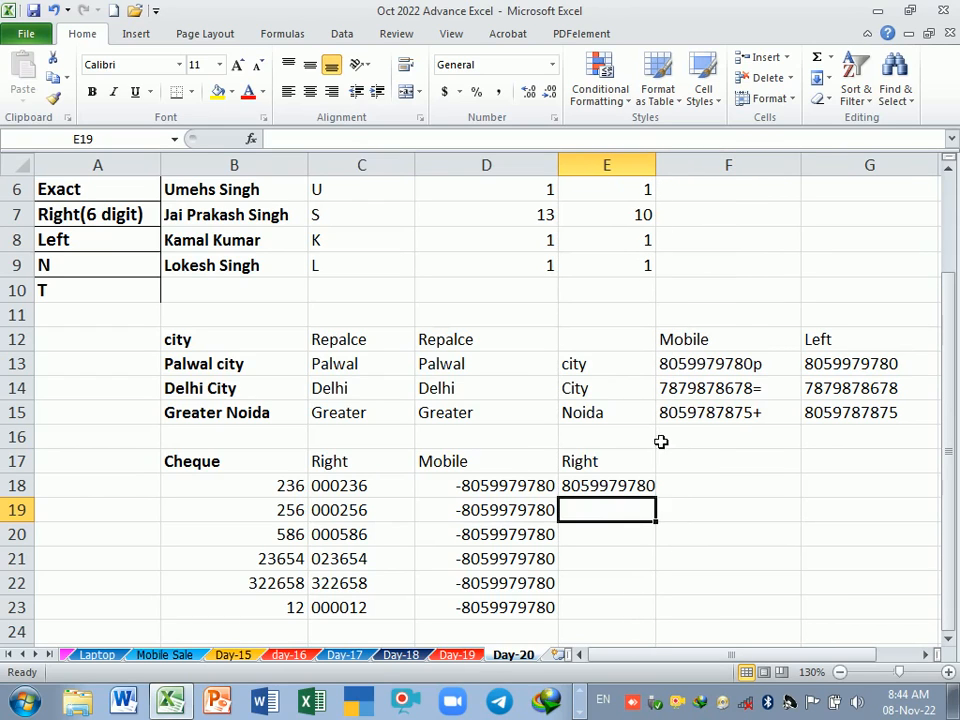
{"action": "left_click", "coordinate": [645, 488]}
{"action": "left_click_drag", "start_coordinate": [656, 497], "coordinate": [656, 621]}
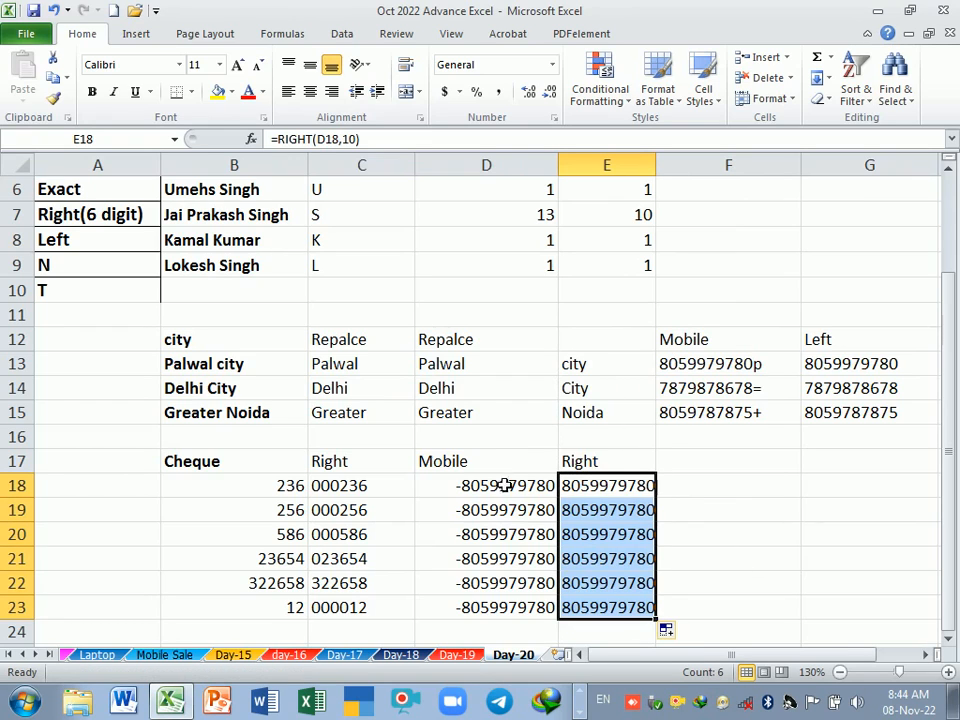
Step: Widen column E slightly to leave more room for the extracted mobile numbers
{"action": "left_click_drag", "start_coordinate": [664, 169], "coordinate": [677, 166]}
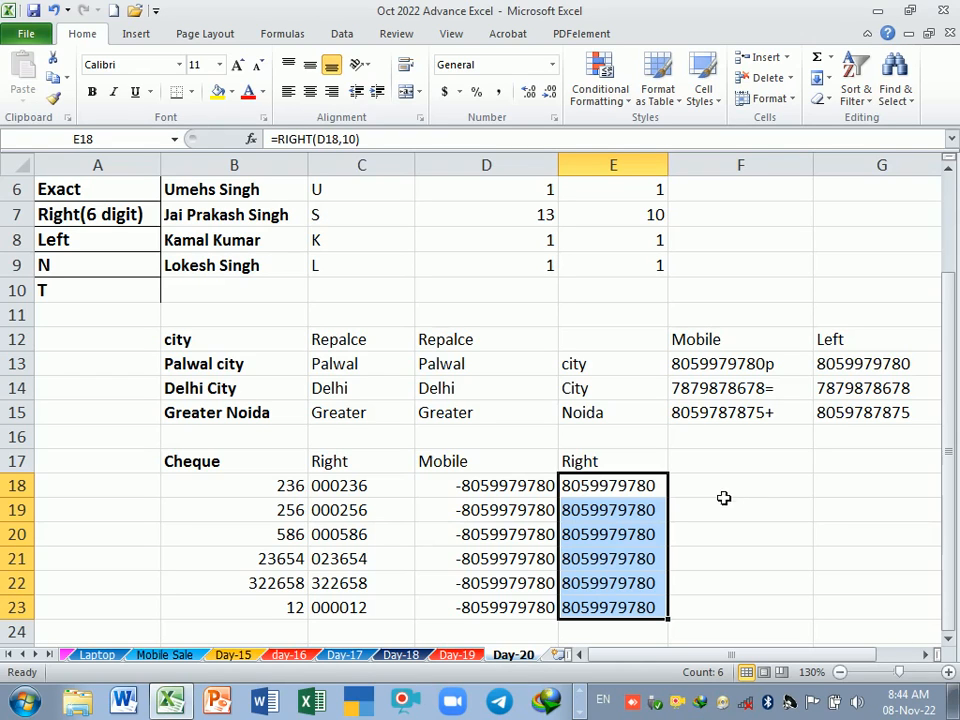
Step: Enter the header "Name" in B25, below the cheque table, to start the Exact example
{"action": "scroll", "coordinate": [456, 440], "scroll_direction": "up", "scroll_amount": 1}
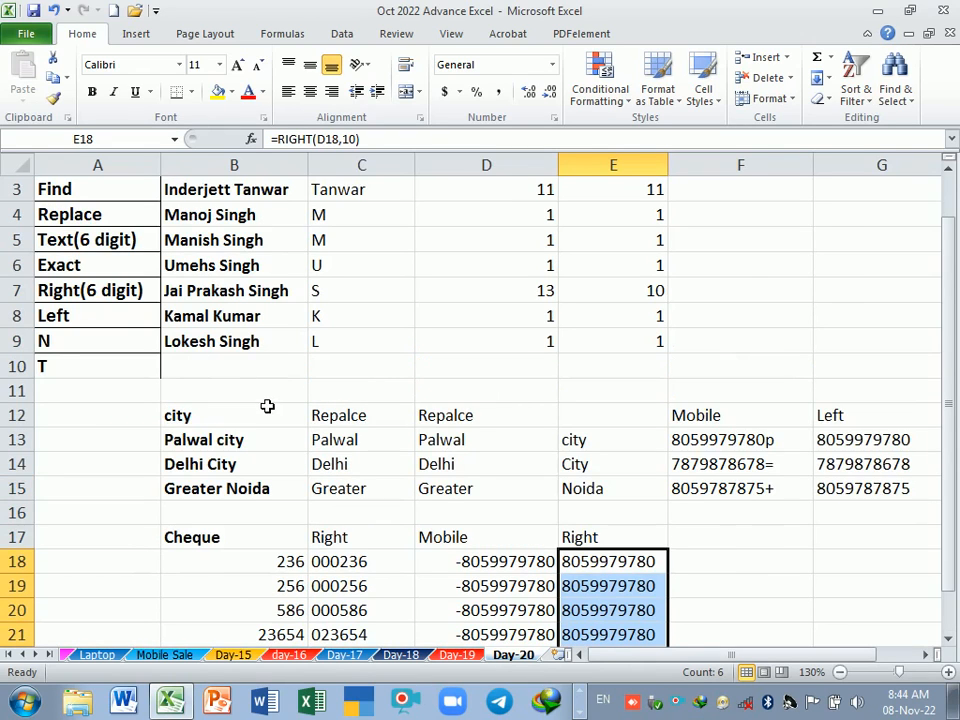
{"action": "scroll", "coordinate": [268, 405], "scroll_direction": "up", "scroll_amount": 1}
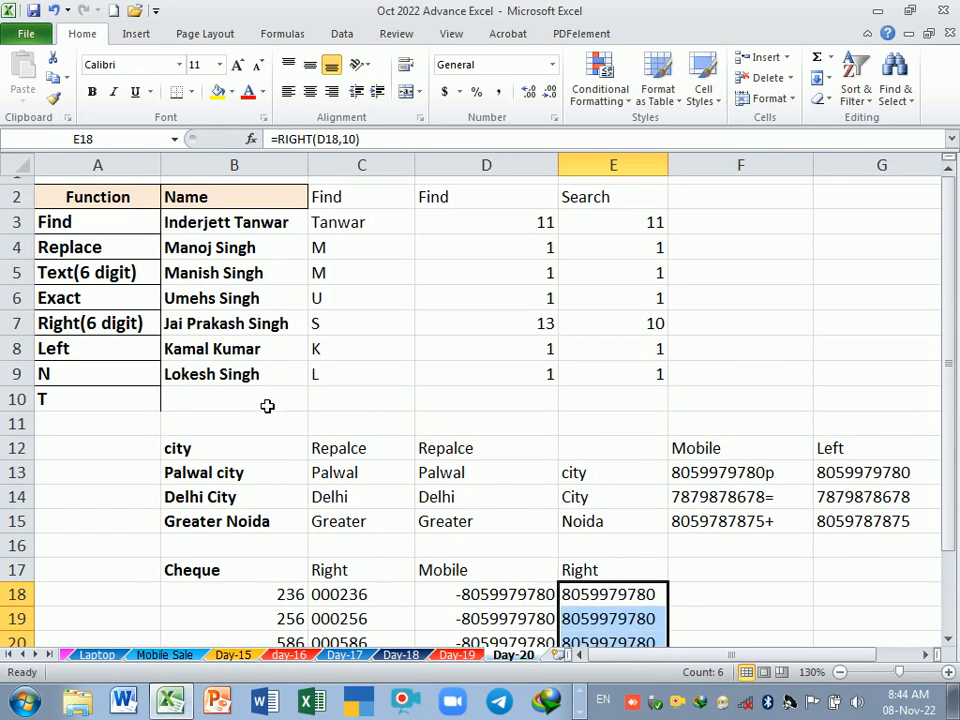
{"action": "left_click", "coordinate": [108, 307]}
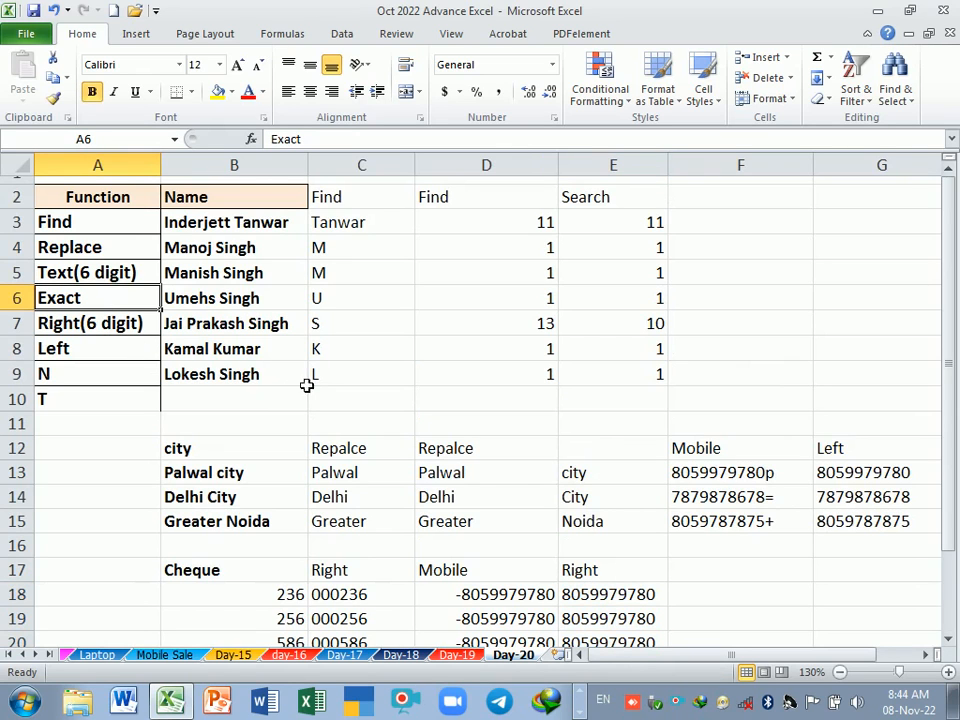
{"action": "scroll", "coordinate": [412, 402], "scroll_direction": "down", "scroll_amount": 3}
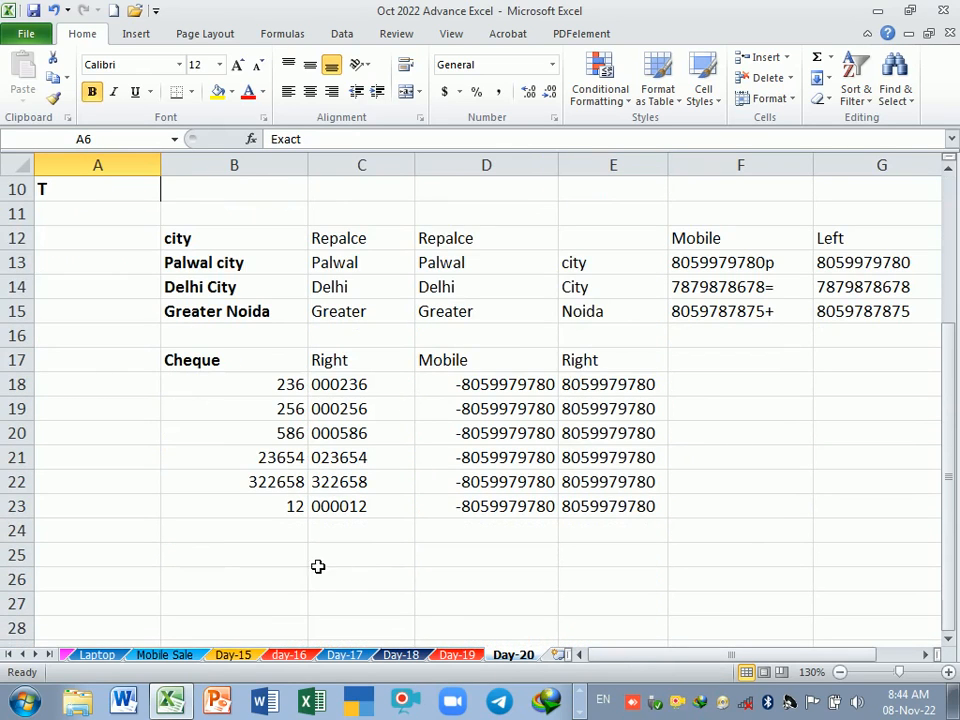
{"action": "scroll", "coordinate": [308, 565], "scroll_direction": "down", "scroll_amount": 1}
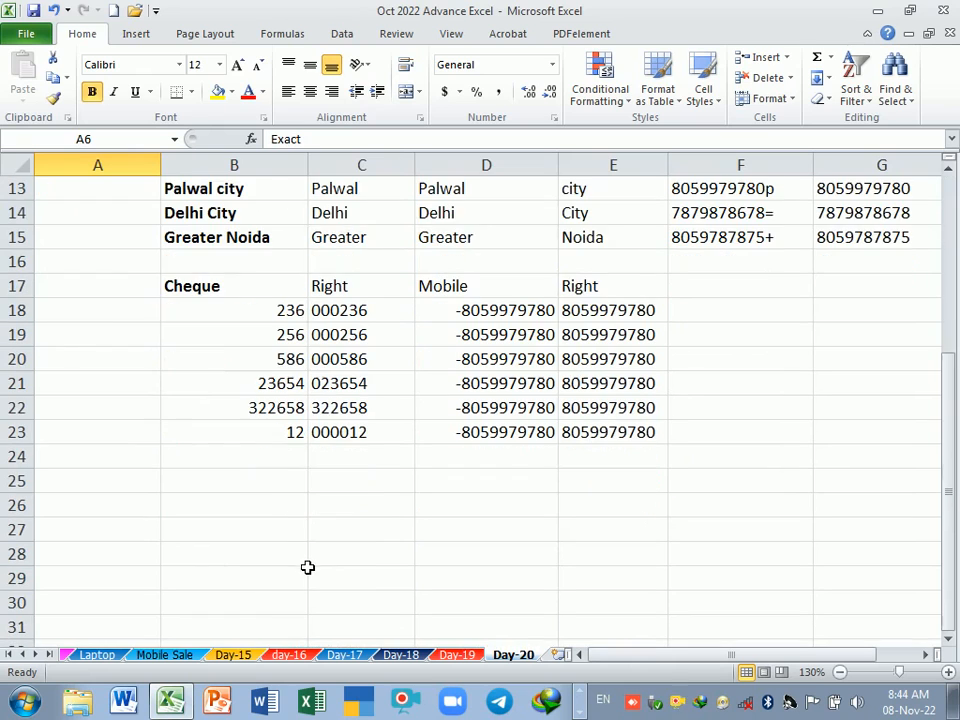
{"action": "left_click", "coordinate": [285, 481]}
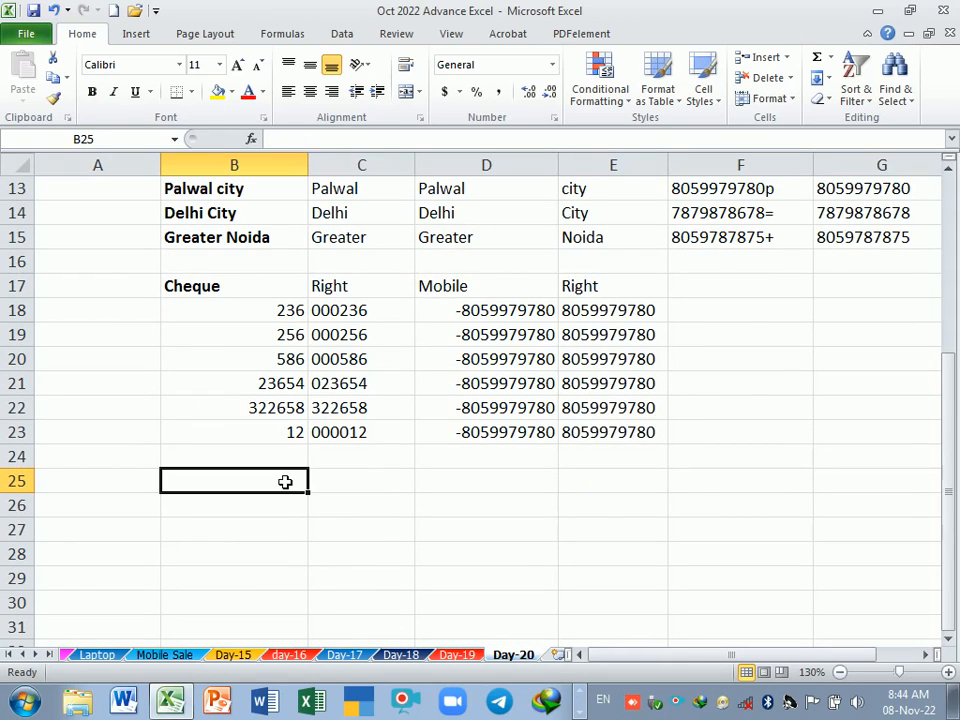
{"action": "type", "text": "M,a"}
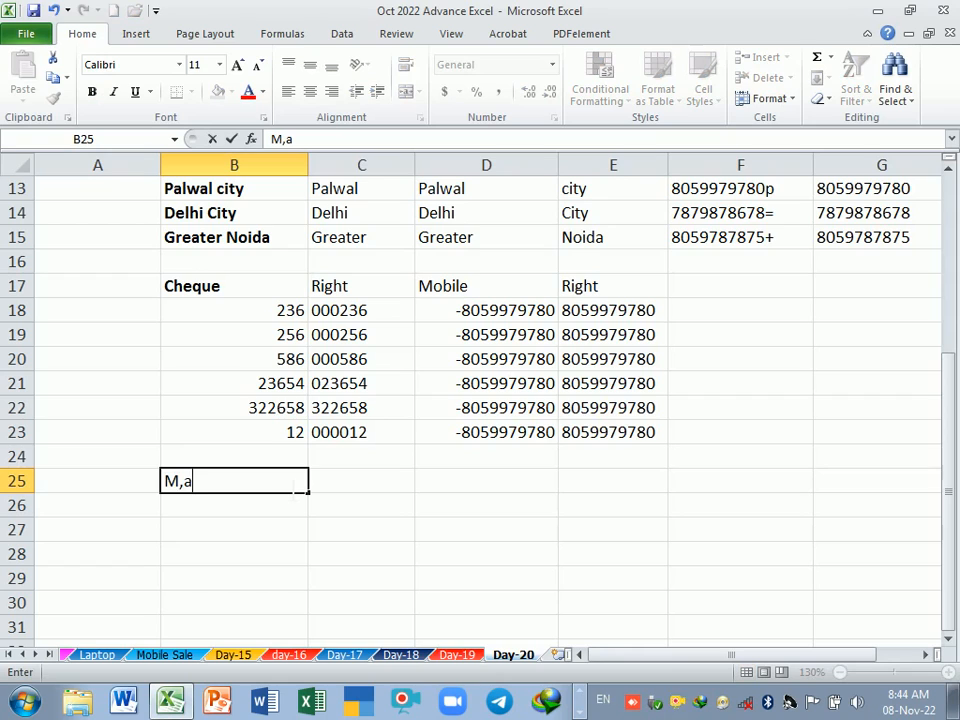
{"action": "key", "text": "BackSpace"}
{"action": "key", "text": "BackSpace"}
{"action": "key", "text": "BackSpace"}
{"action": "type", "text": "Nm"}
{"action": "key", "text": "BackSpace"}
{"action": "type", "text": "ame"}
{"action": "key", "text": "Return"}
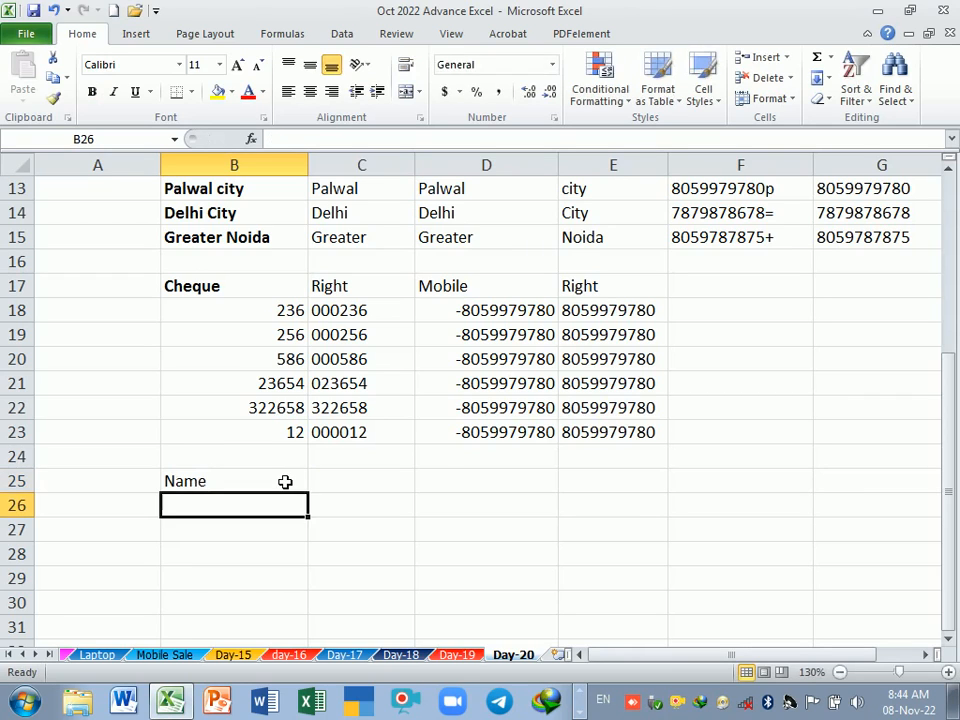
Step: Enter two sample first names in B26:B27, doubling the second one's final letter, and both names spelled normally in C26:C27
{"action": "type", "text": "Ram"}
{"action": "key", "text": "Return"}
{"action": "type", "text": "Shyam"}
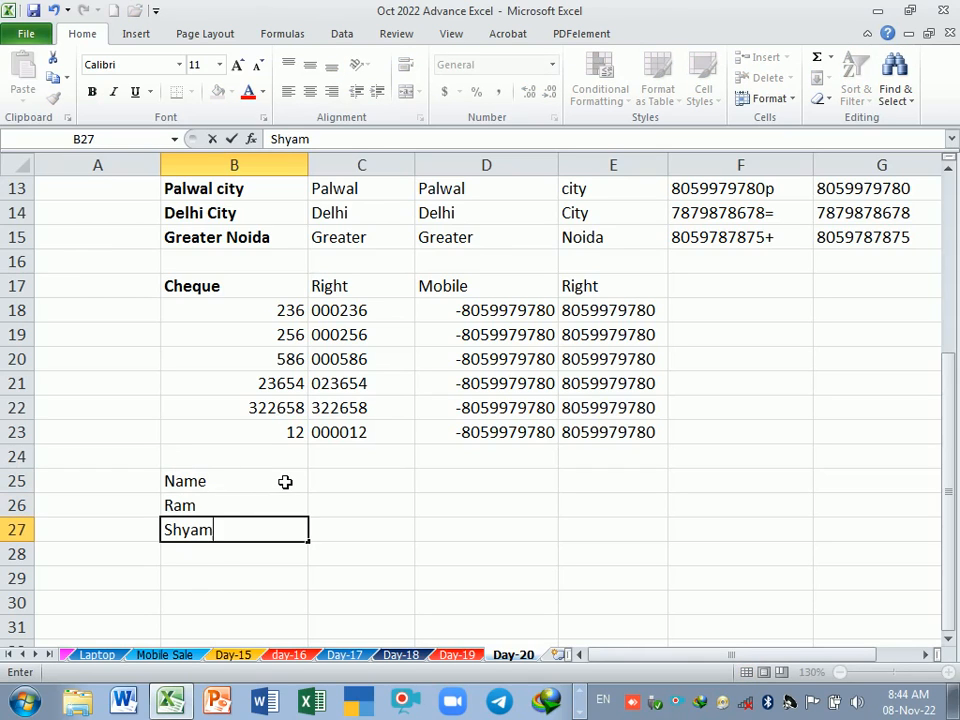
{"action": "type", "text": "m"}
{"action": "left_click", "coordinate": [336, 508]}
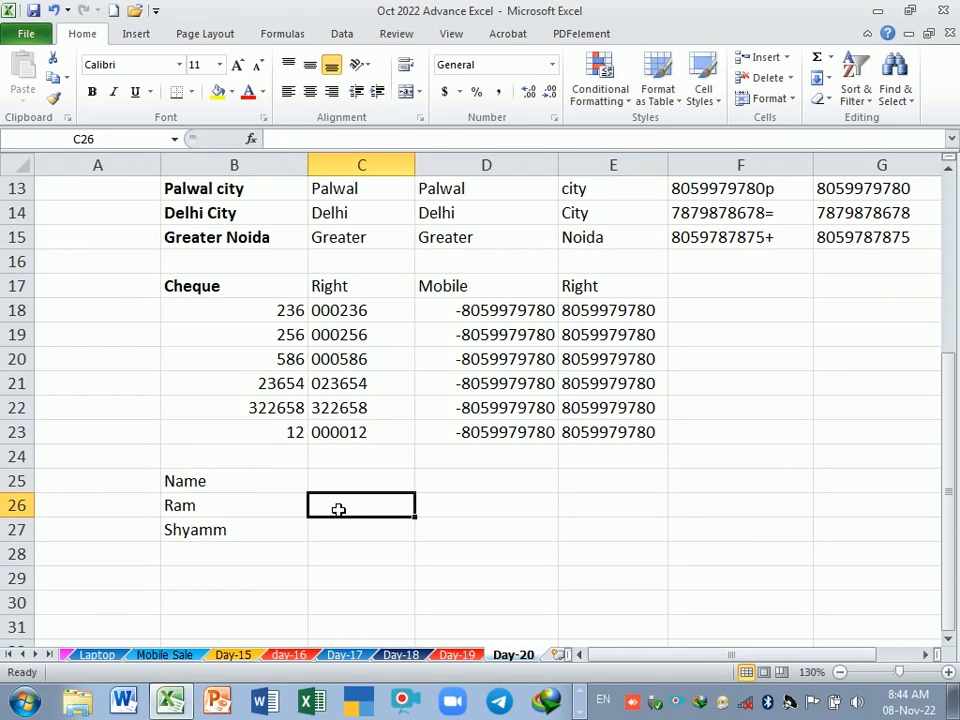
{"action": "type", "text": "Ram"}
{"action": "key", "text": "Return"}
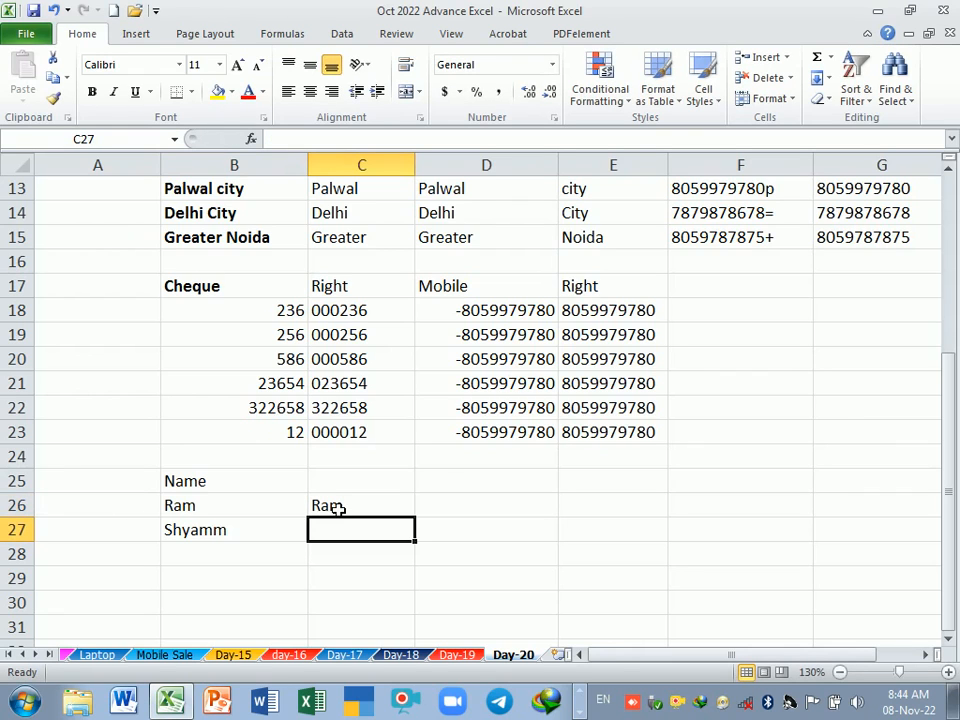
{"action": "type", "text": "Shyam"}
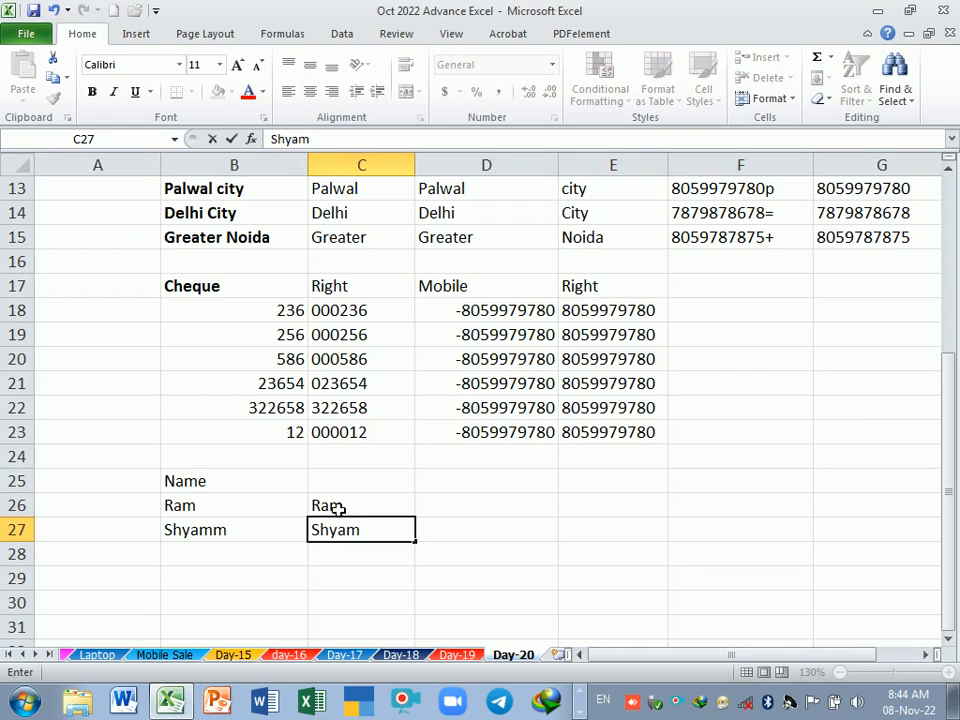
{"action": "key", "text": "Return"}
Step: Enter the header "Exact" in D25 beside the two name columns
{"action": "key", "text": "Right"}
{"action": "key", "text": "Up"}
{"action": "key", "text": "Up"}
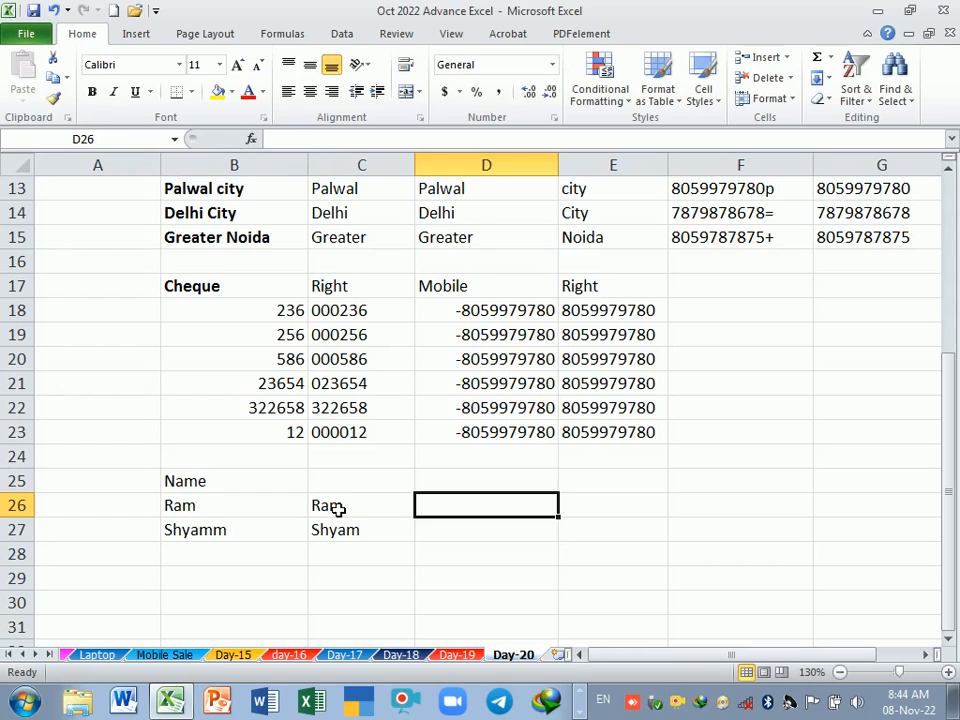
{"action": "key", "text": "Up"}
{"action": "type", "text": "Exa"}
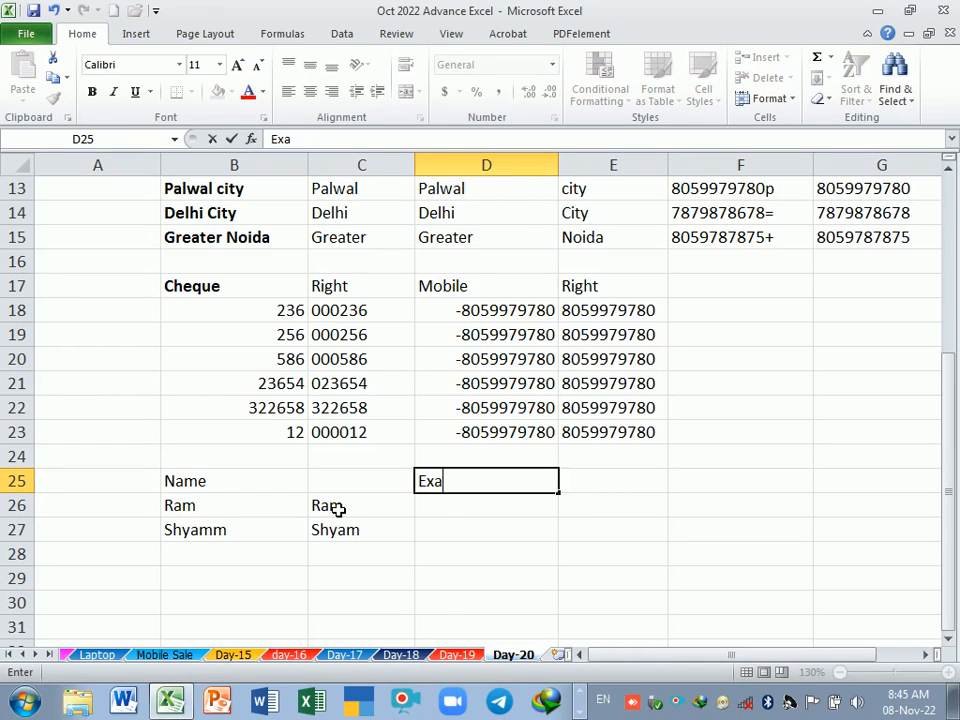
{"action": "type", "text": "ct"}
{"action": "key", "text": "Return"}
Step: Compare the first pair of names by entering =EXACT(B26,C26) in D26
{"action": "type", "text": "="}
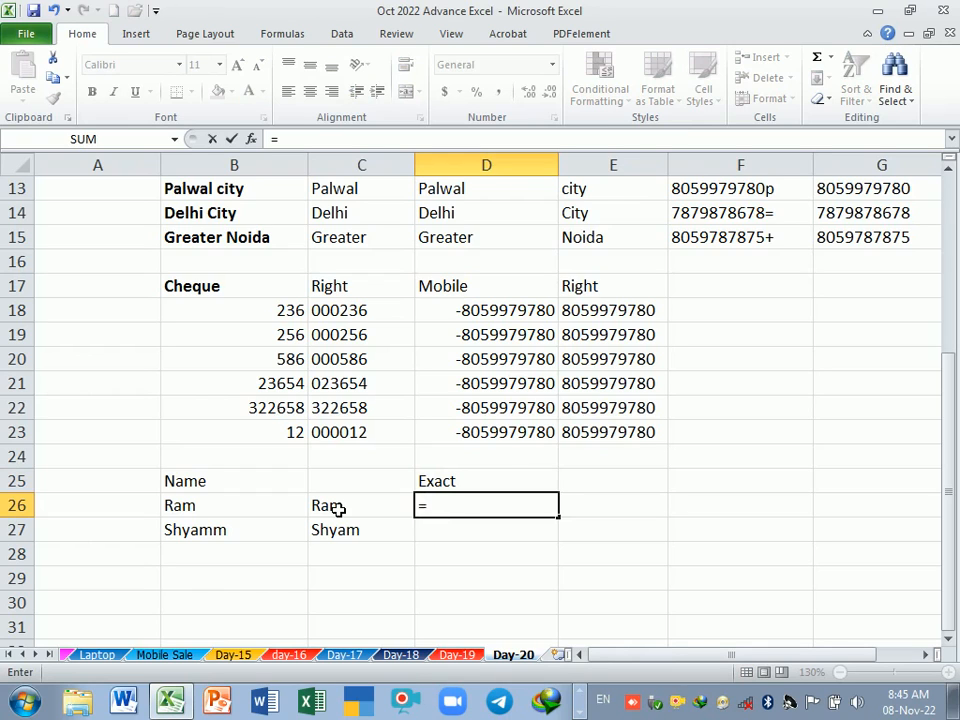
{"action": "type", "text": "e"}
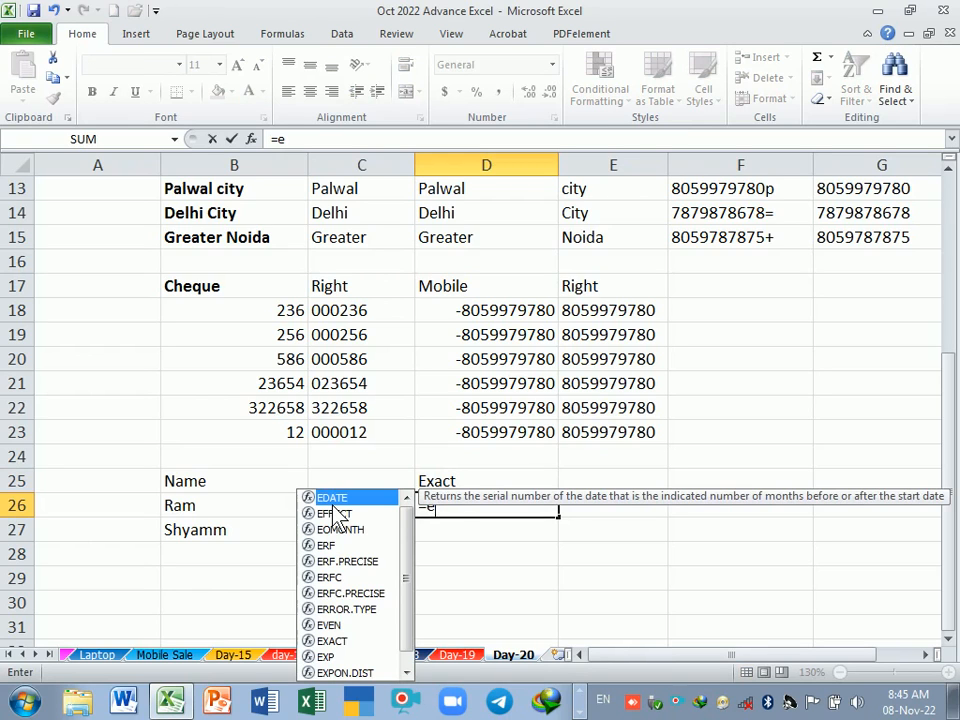
{"action": "type", "text": "x"}
{"action": "key", "text": "Tab"}
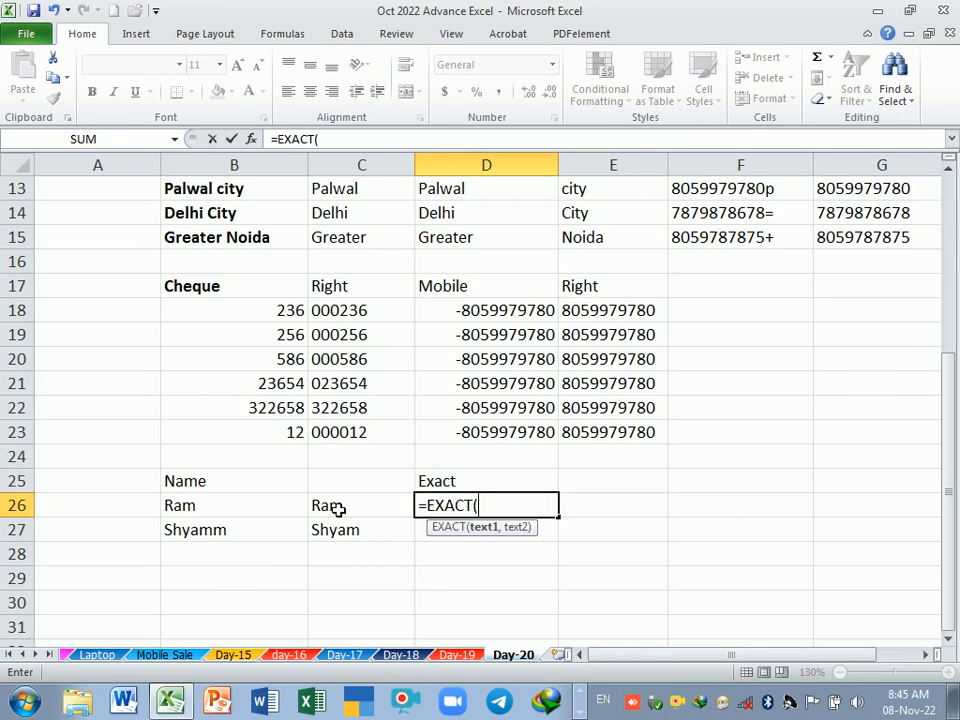
{"action": "left_click", "coordinate": [242, 519]}
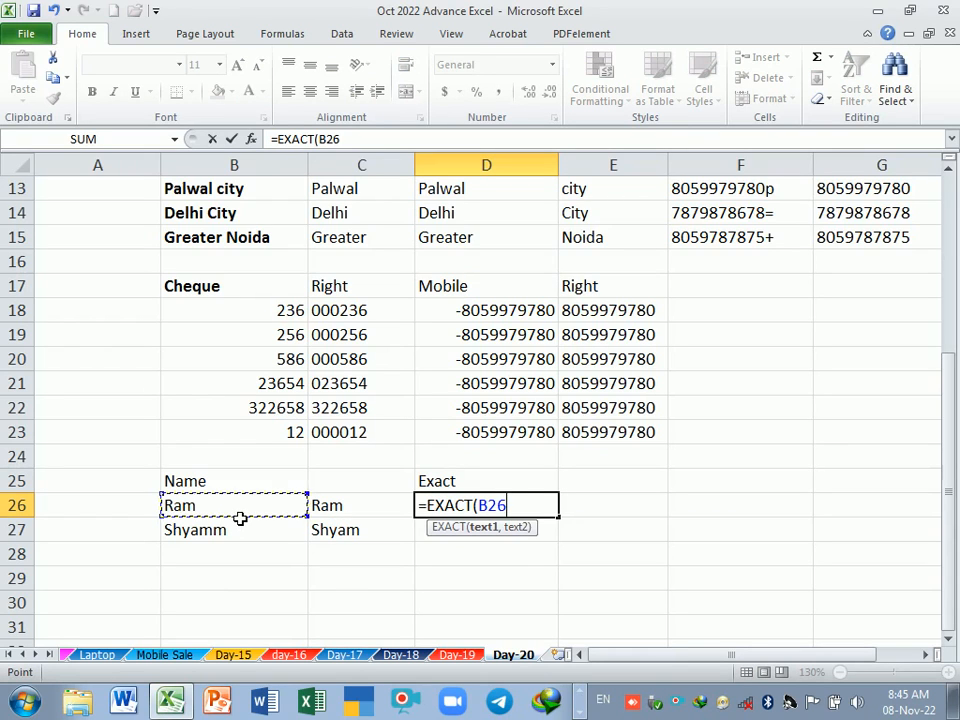
{"action": "type", "text": ","}
{"action": "left_click", "coordinate": [366, 511]}
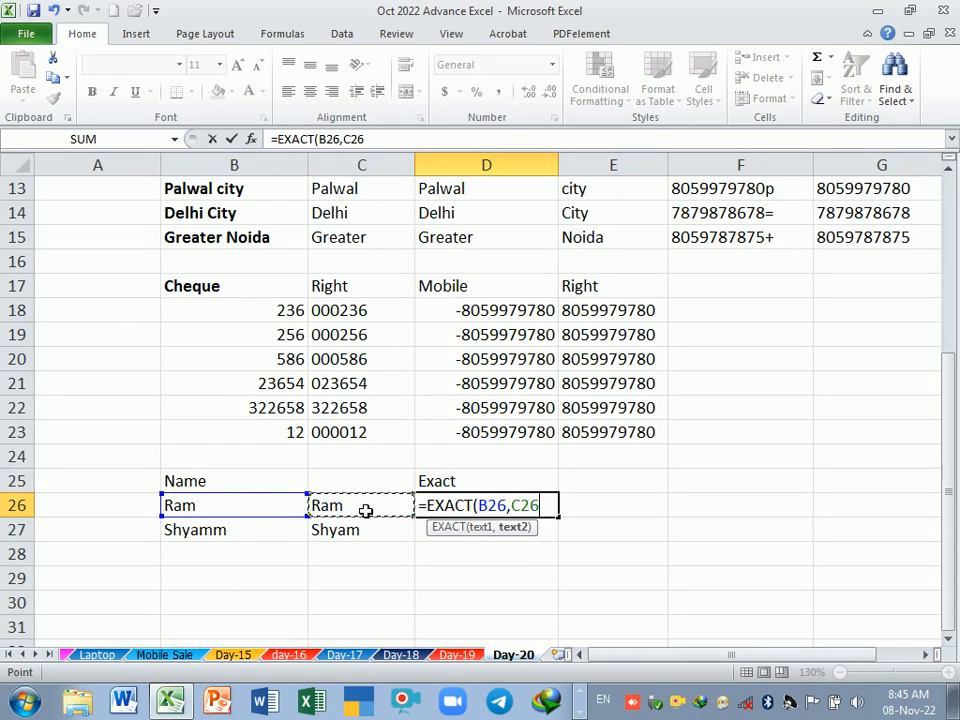
{"action": "key", "text": "Return"}
Step: Review the EXACT formula in D26 against the names it compares in B26 and C26
{"action": "left_click", "coordinate": [439, 510]}
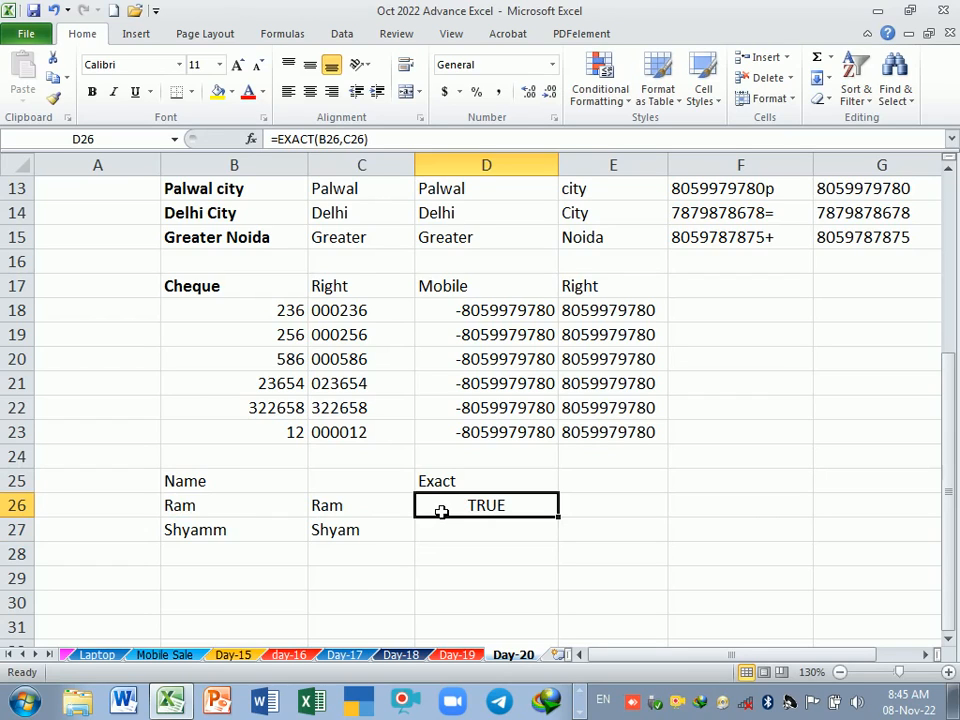
{"action": "left_click", "coordinate": [459, 487]}
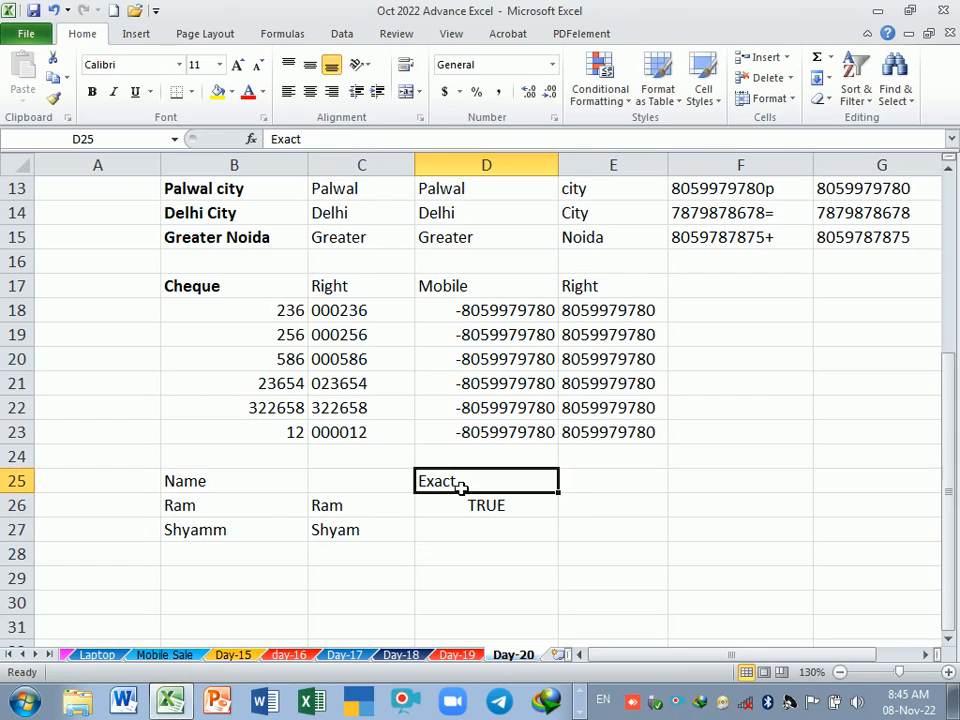
{"action": "left_click", "coordinate": [250, 510]}
{"action": "left_click", "coordinate": [358, 509]}
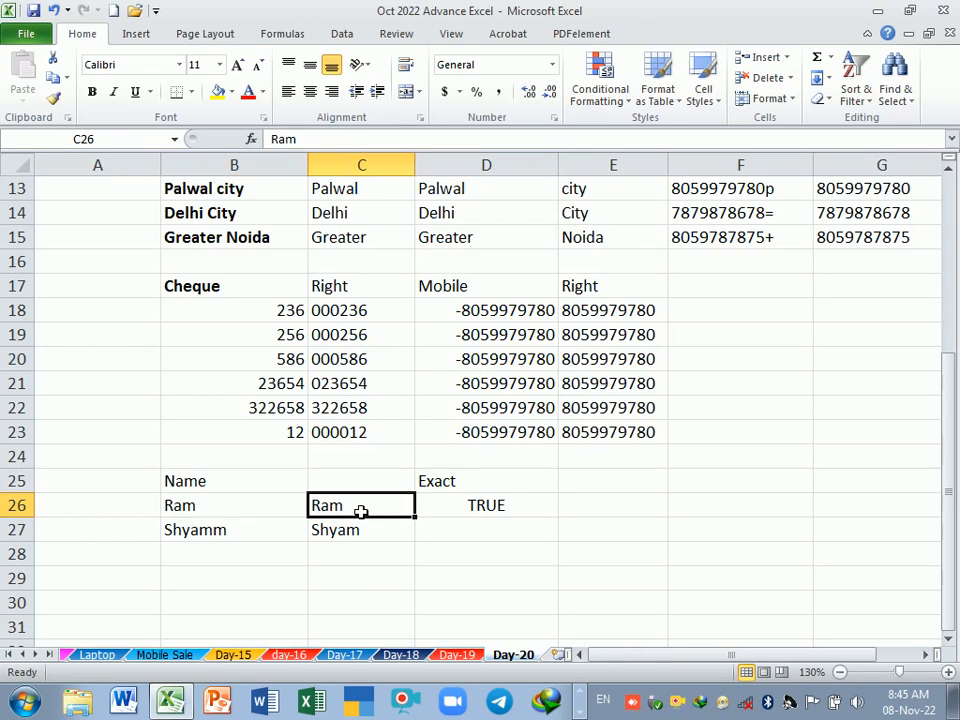
{"action": "left_click", "coordinate": [276, 512]}
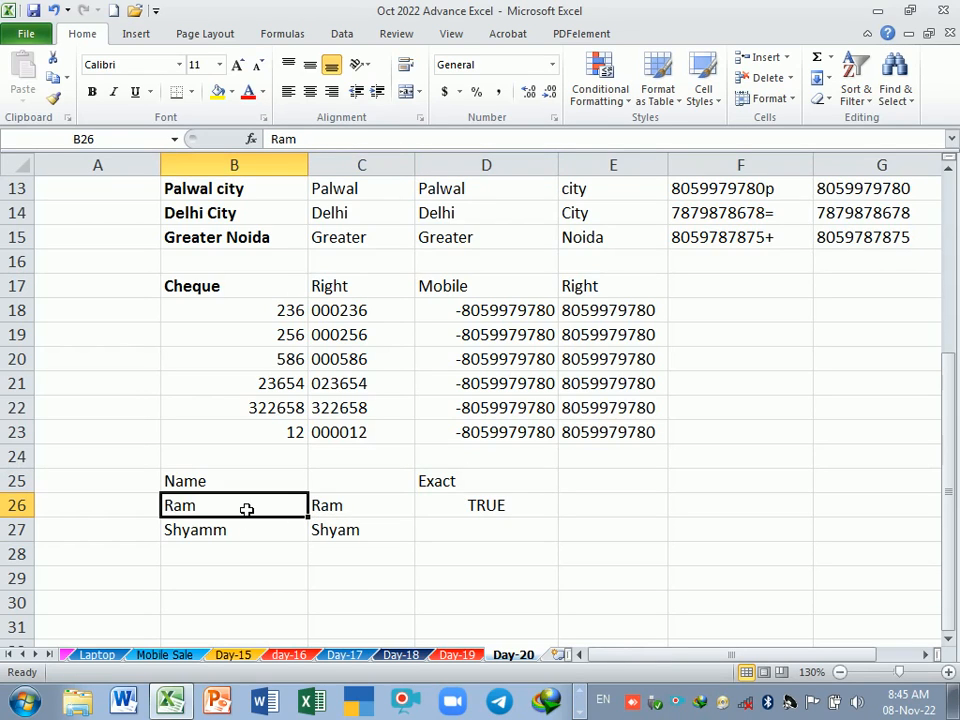
{"action": "left_click_drag", "start_coordinate": [246, 514], "coordinate": [252, 579]}
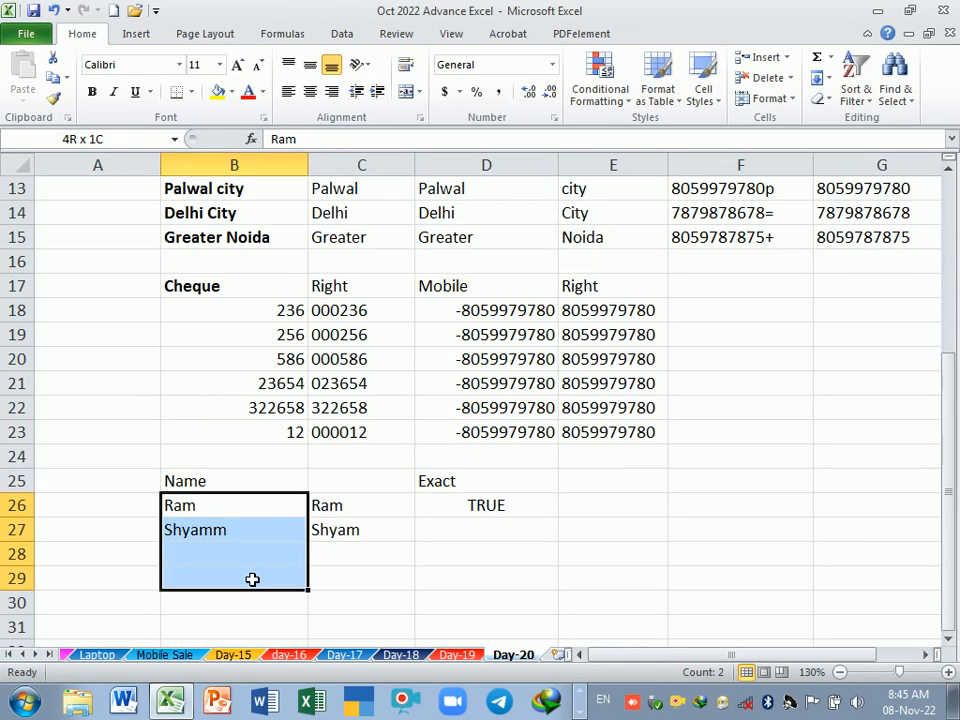
{"action": "left_click", "coordinate": [253, 512]}
{"action": "left_click", "coordinate": [362, 509]}
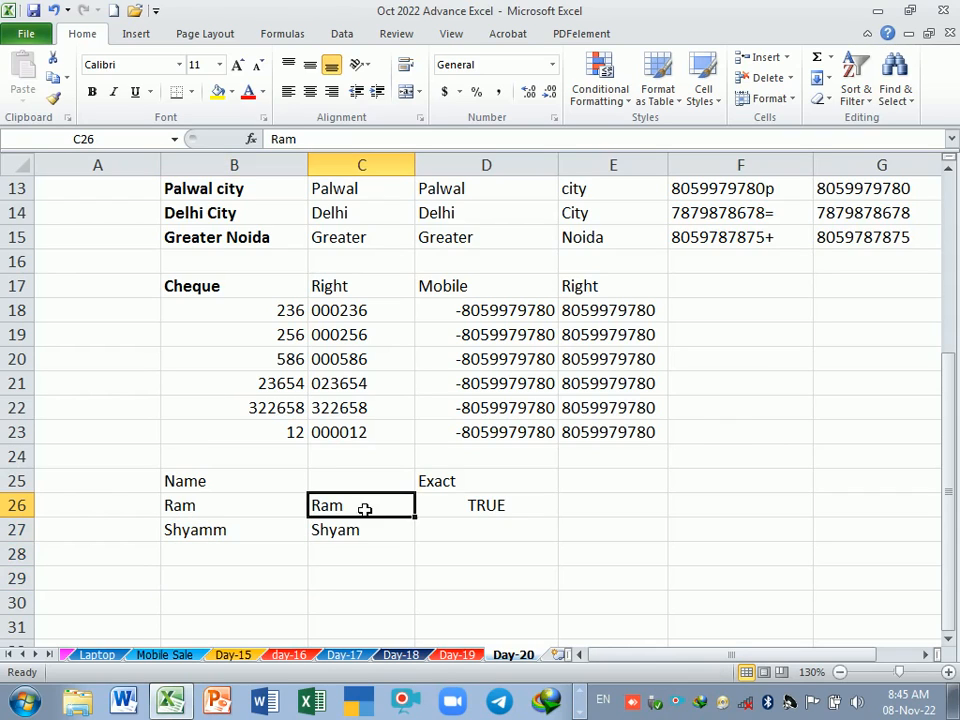
Step: Fill the EXACT formula from D26 down to D27
{"action": "left_click", "coordinate": [507, 509]}
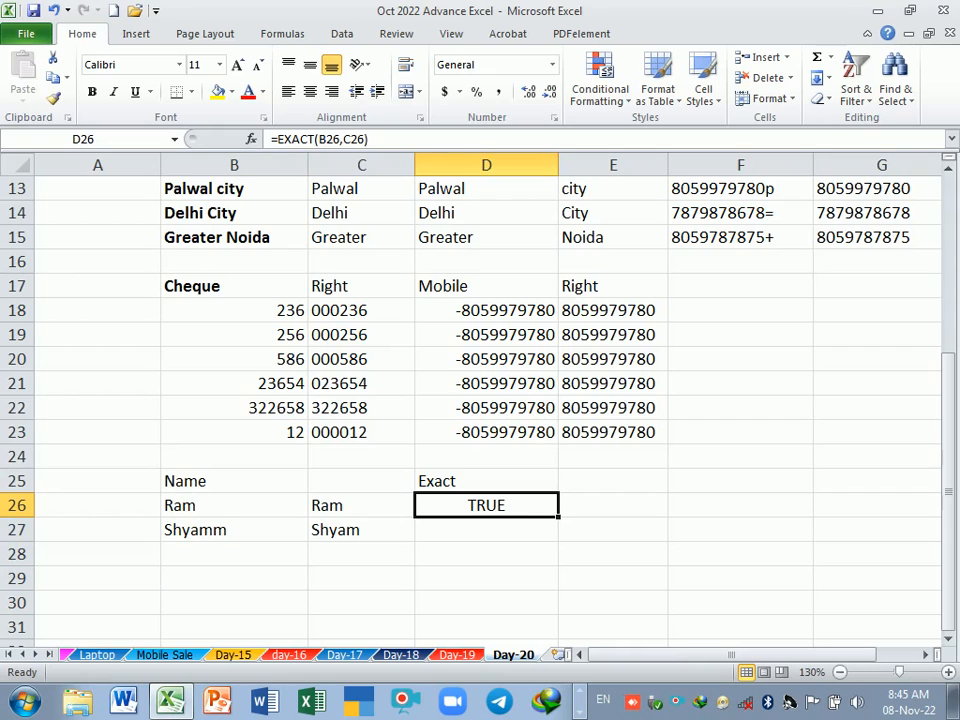
{"action": "left_click_drag", "start_coordinate": [564, 525], "coordinate": [563, 542]}
Step: Check the EXACT results in D27 and D26 against the name pairs in rows 27 and 26
{"action": "left_click", "coordinate": [489, 531]}
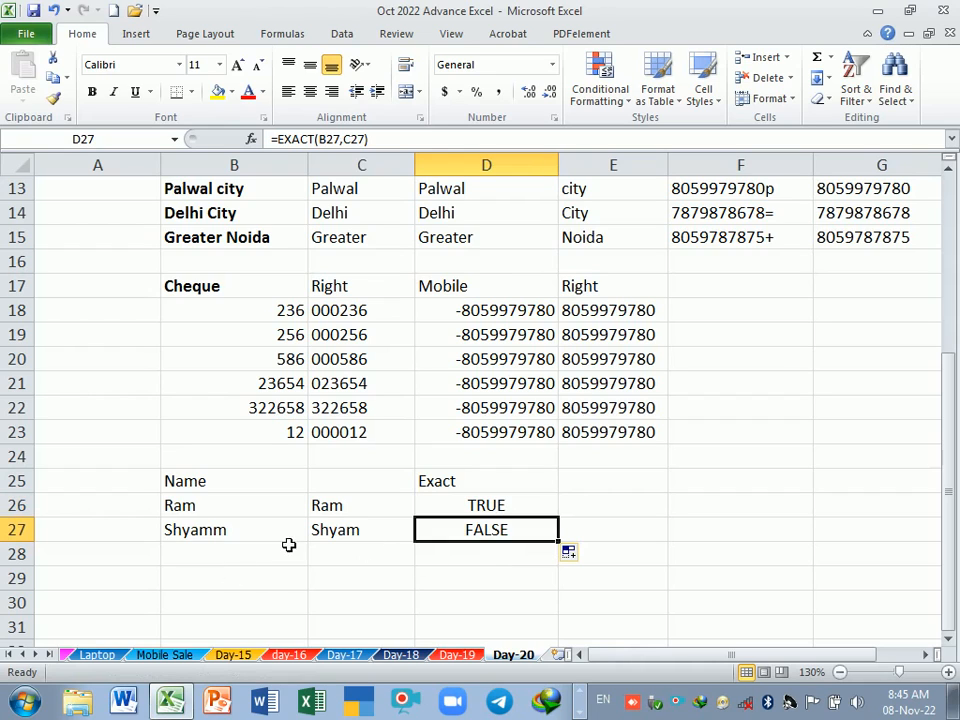
{"action": "left_click", "coordinate": [210, 534]}
{"action": "left_click_drag", "start_coordinate": [210, 534], "coordinate": [320, 531]}
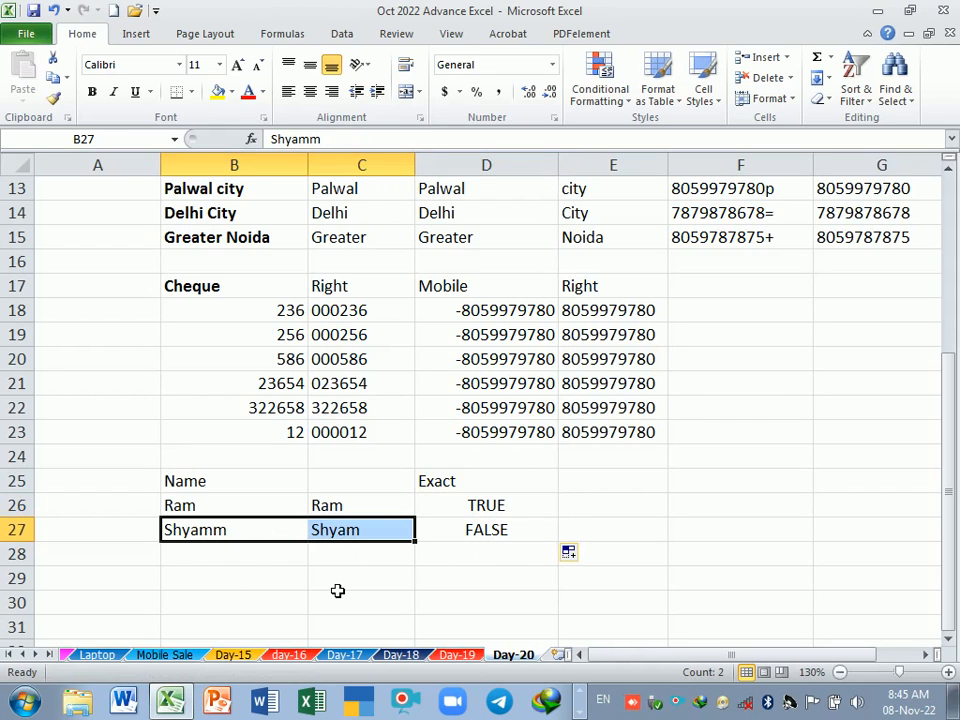
{"action": "left_click", "coordinate": [424, 580]}
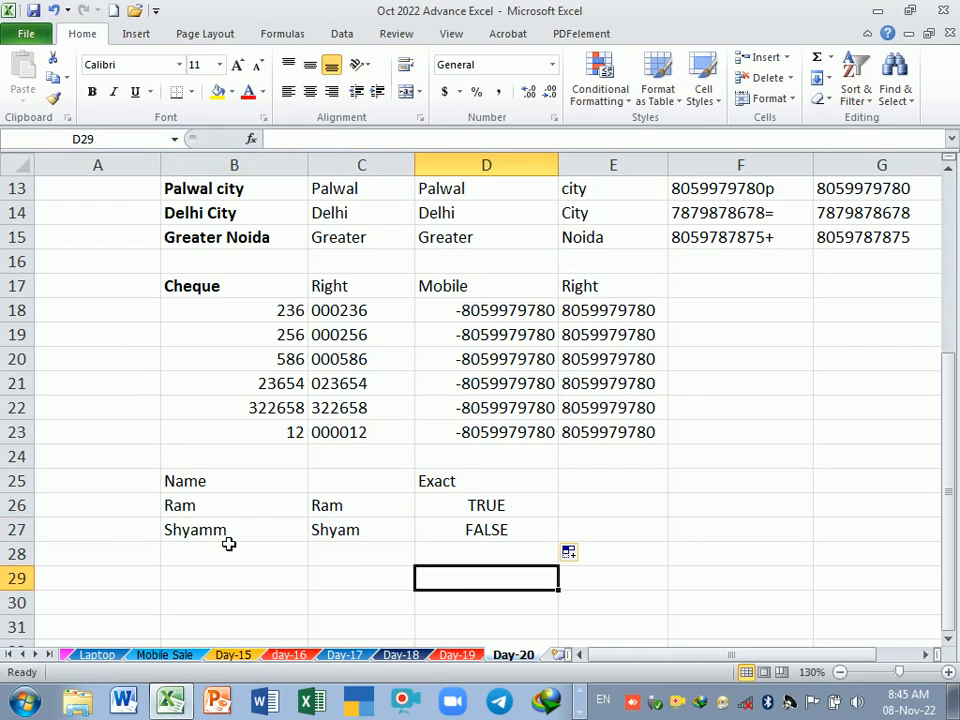
{"action": "left_click_drag", "start_coordinate": [229, 541], "coordinate": [508, 541]}
{"action": "left_click", "coordinate": [482, 579]}
{"action": "left_click_drag", "start_coordinate": [250, 513], "coordinate": [489, 508]}
Step: Review the nested REPLACE and FIND formula in D13 of the city table without changing it
{"action": "scroll", "coordinate": [476, 570], "scroll_direction": "up", "scroll_amount": 1}
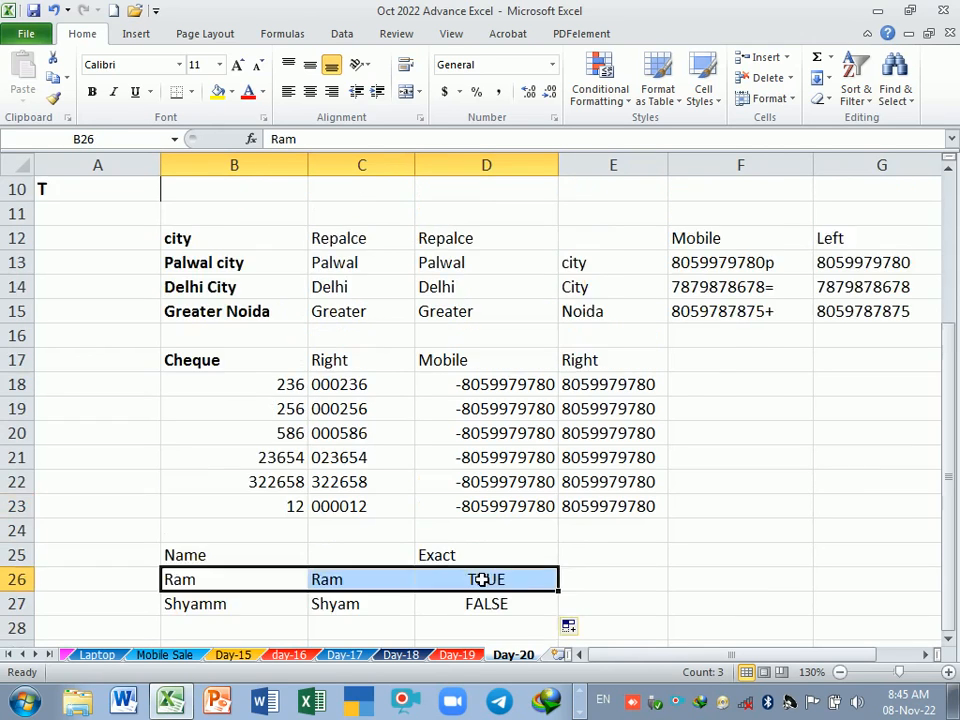
{"action": "scroll", "coordinate": [482, 579], "scroll_direction": "up", "scroll_amount": 3}
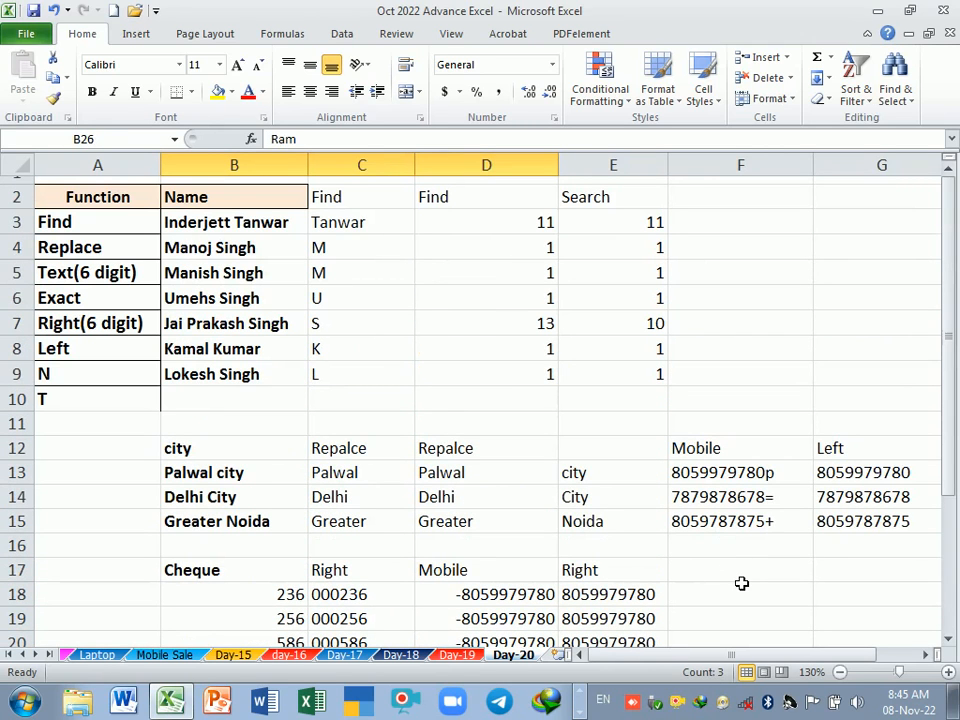
{"action": "left_click", "coordinate": [741, 583]}
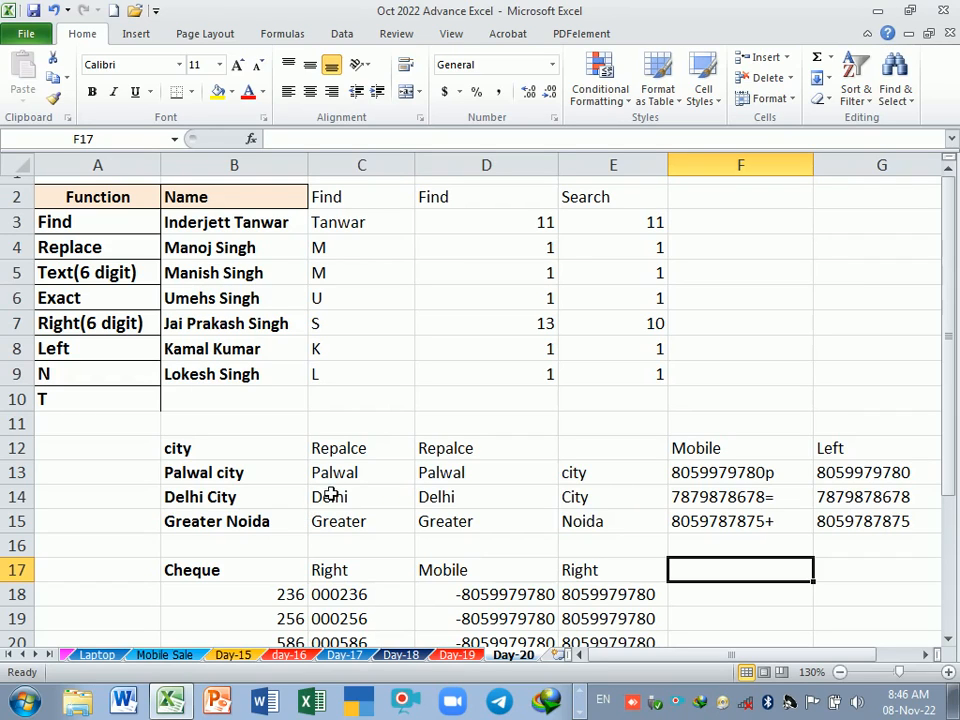
{"action": "double_click", "coordinate": [501, 474]}
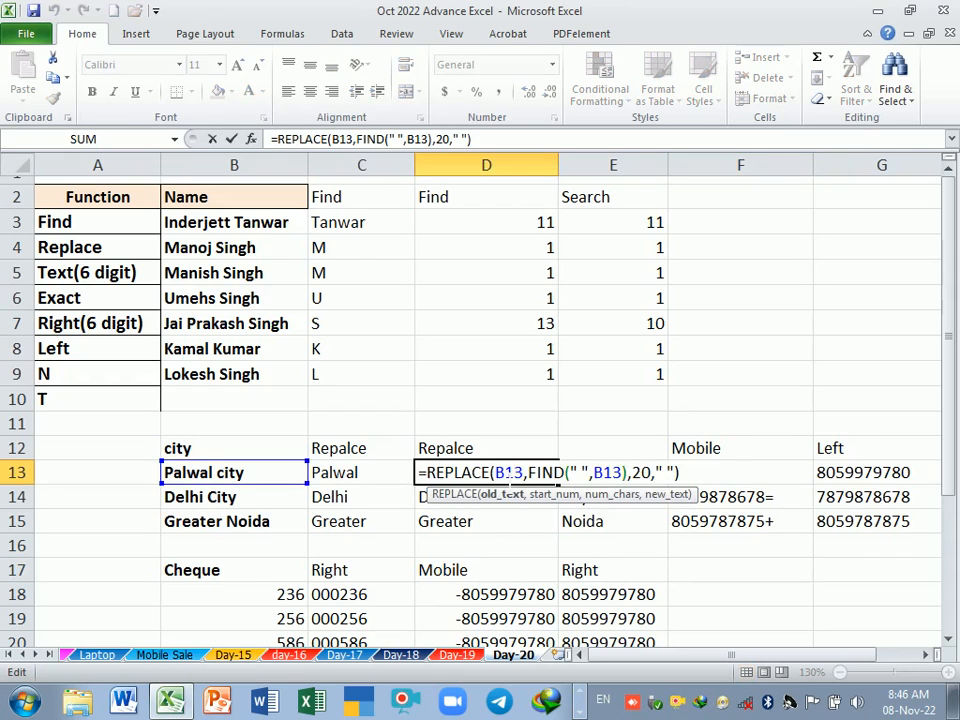
{"action": "key", "text": "Return"}
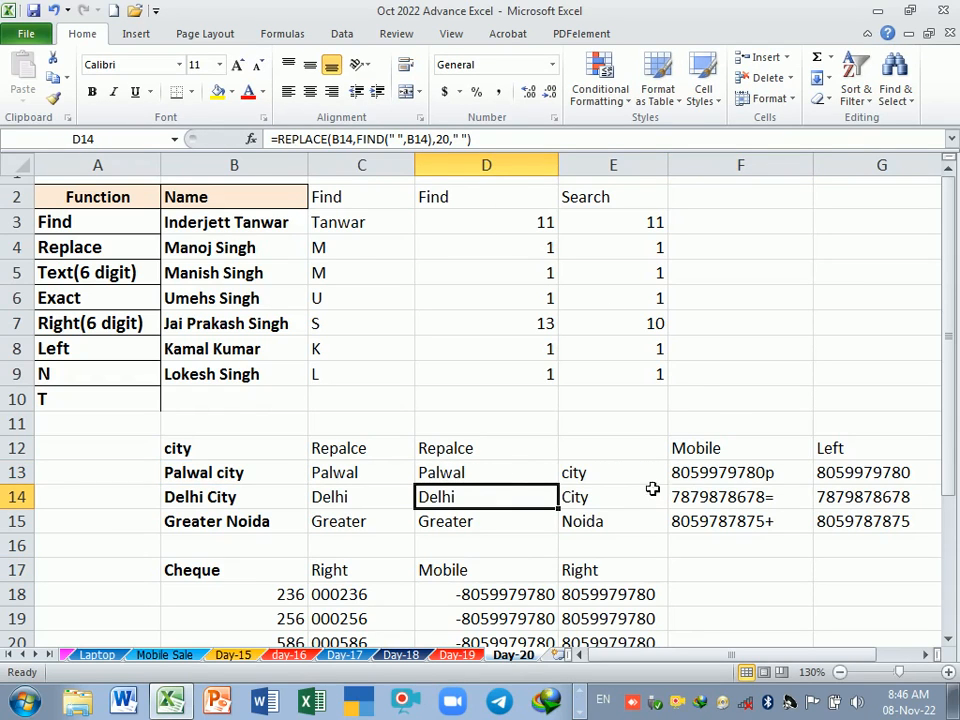
Step: Review the nested REPLACE and FIND formula in E13 and wrap it in the PROPER function to capitalise the extracted word
{"action": "left_click", "coordinate": [606, 482]}
{"action": "double_click", "coordinate": [606, 482]}
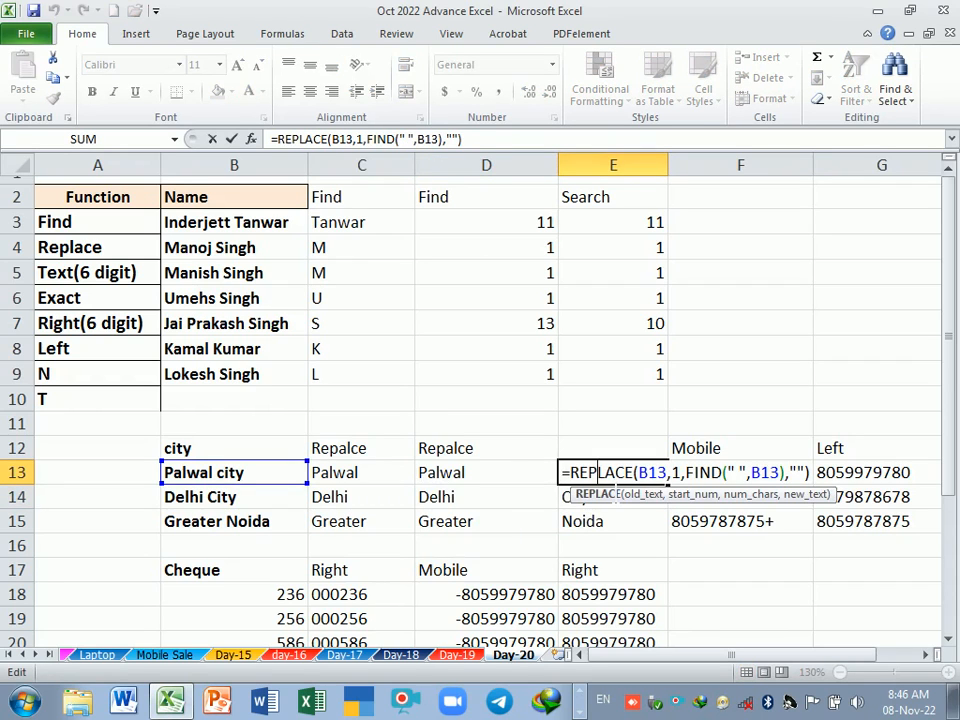
{"action": "key", "text": "Return"}
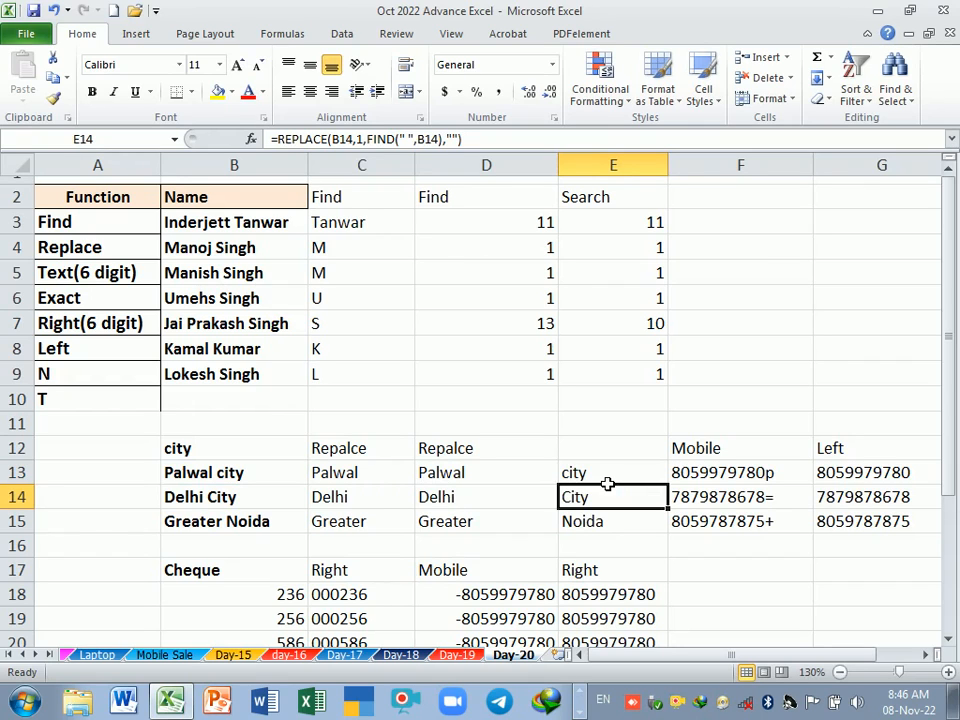
{"action": "double_click", "coordinate": [606, 483]}
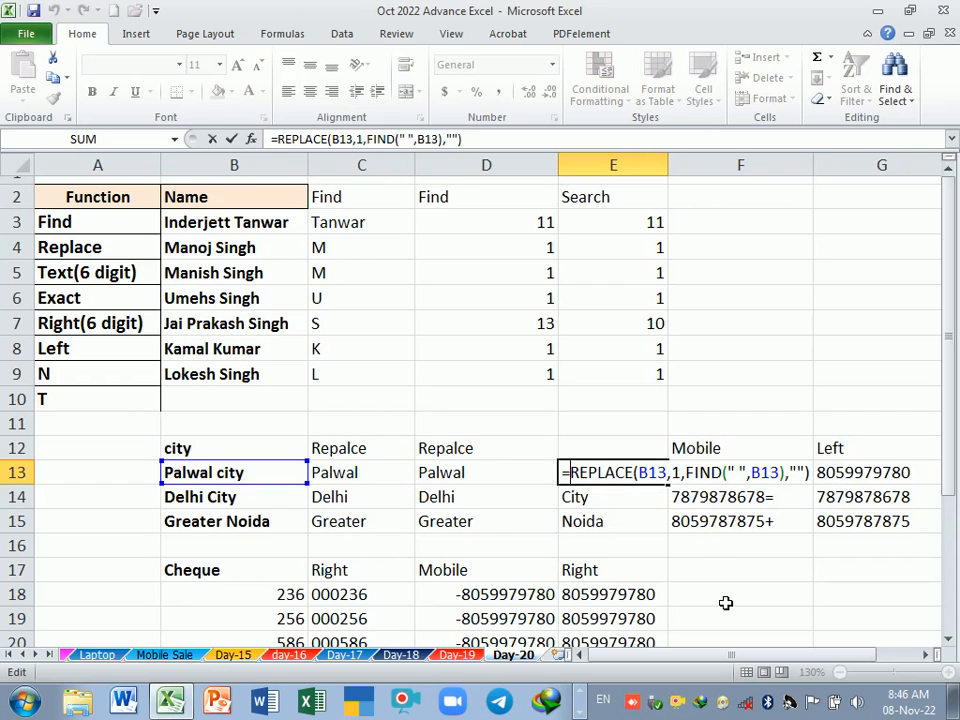
{"action": "type", "text": "pro"}
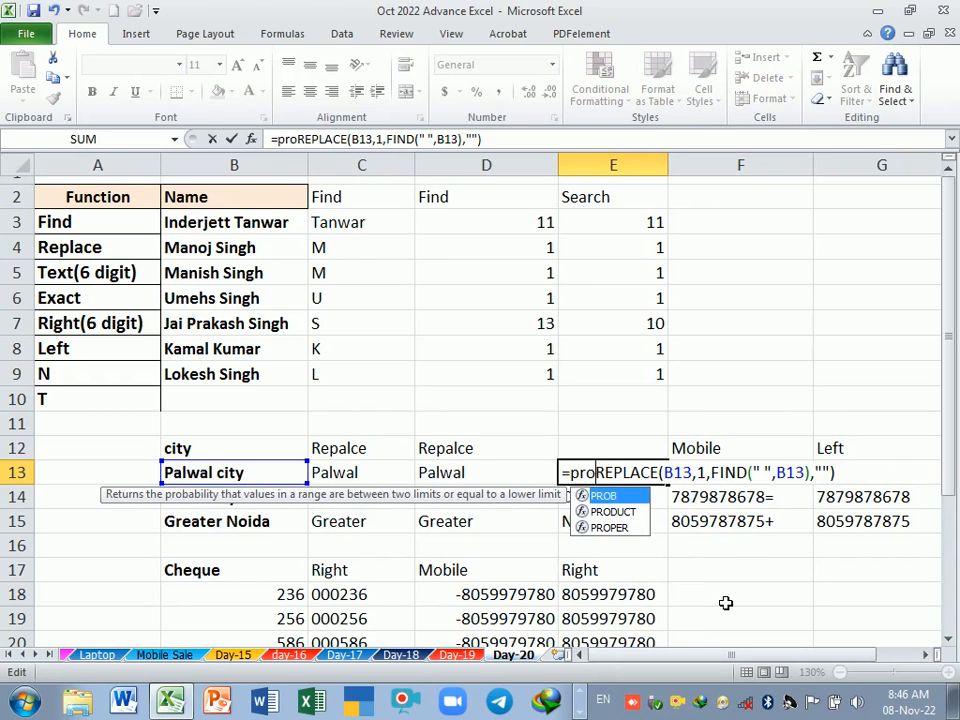
{"action": "key", "text": "Down"}
{"action": "key", "text": "Down"}
{"action": "key", "text": "Tab"}
{"action": "key", "text": "Return"}
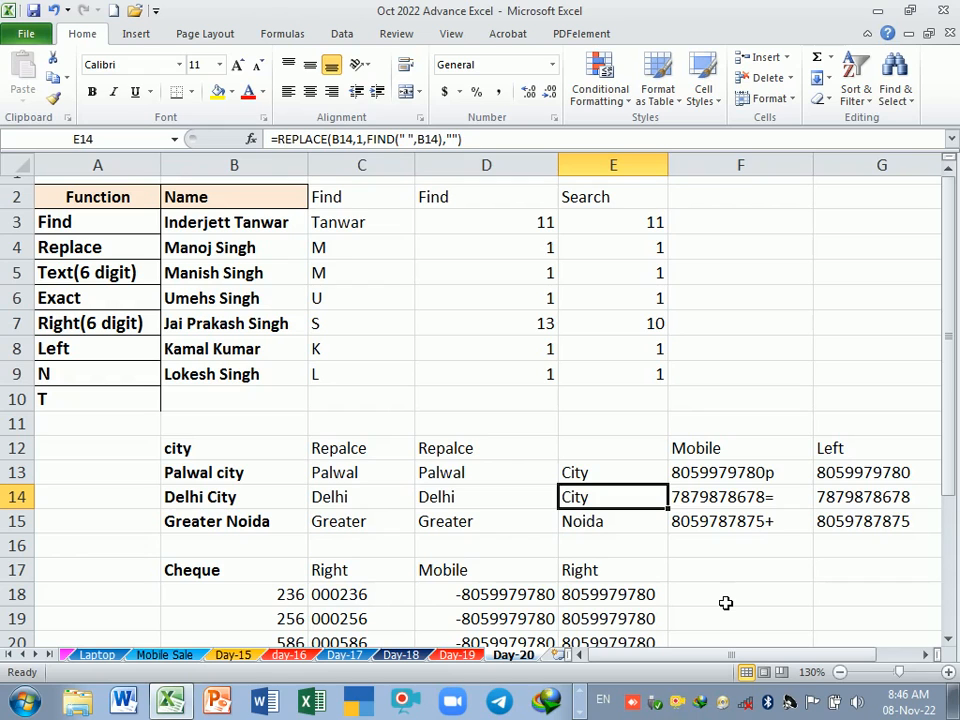
{"action": "scroll", "coordinate": [677, 595], "scroll_direction": "down", "scroll_amount": 1}
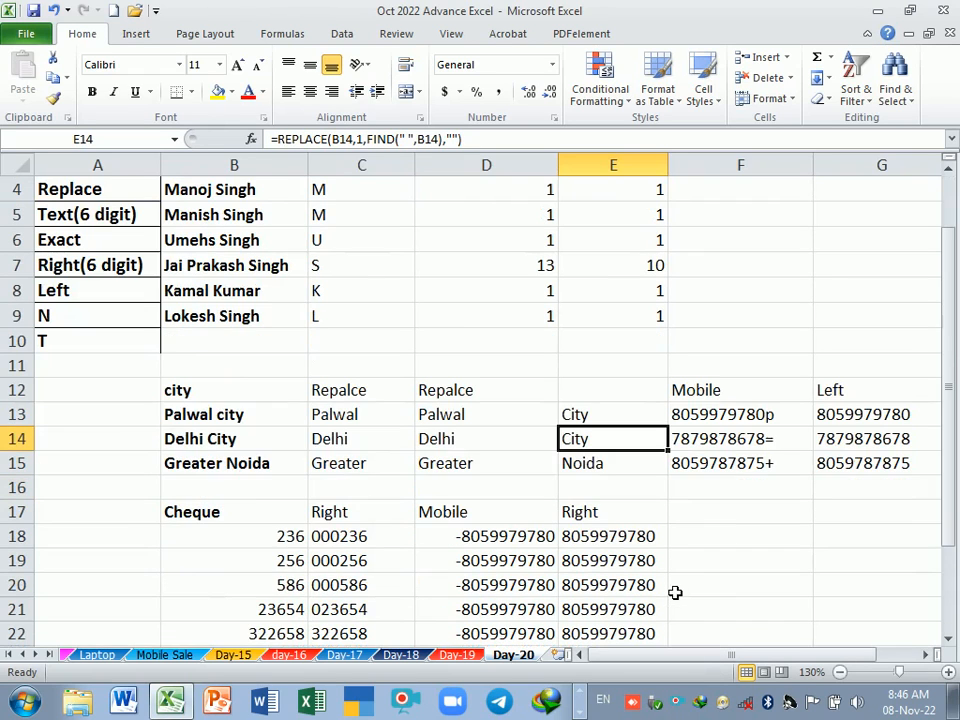